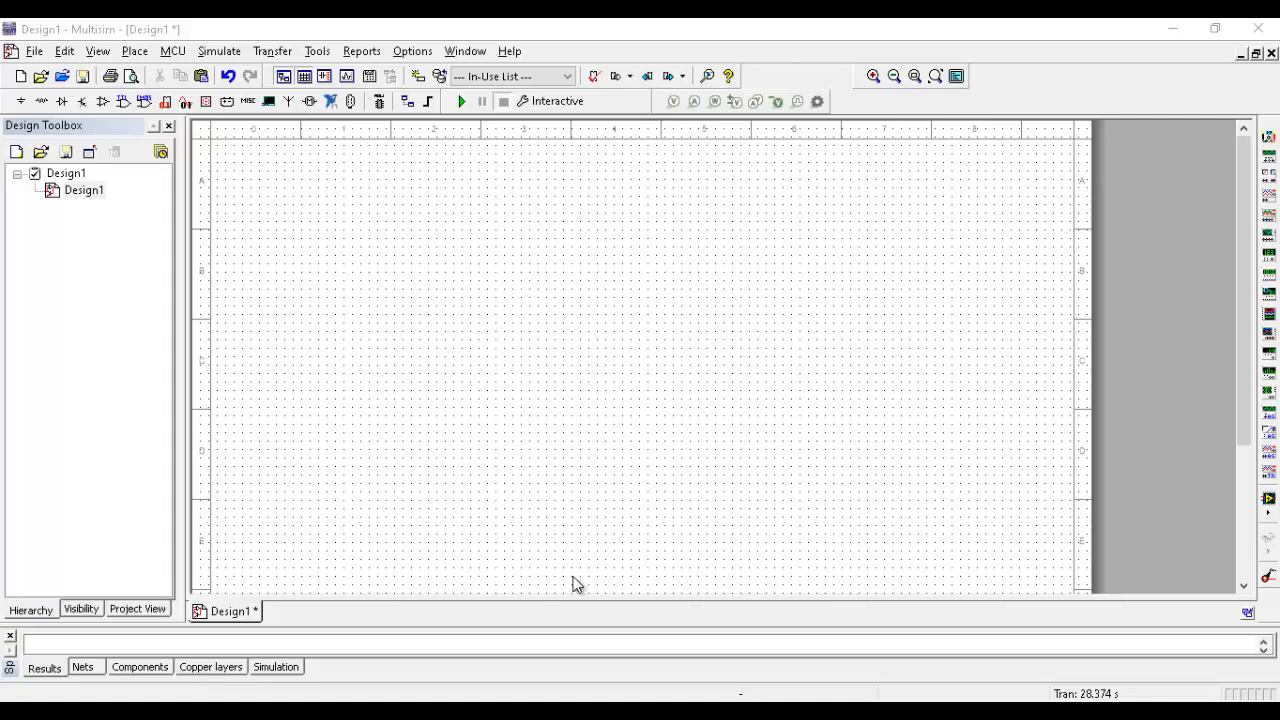
- Switch to the PowerPoint nodal analysis presentation, examine the circuit's component values and layout, and return to Multisim
mouse_move(575, 710)
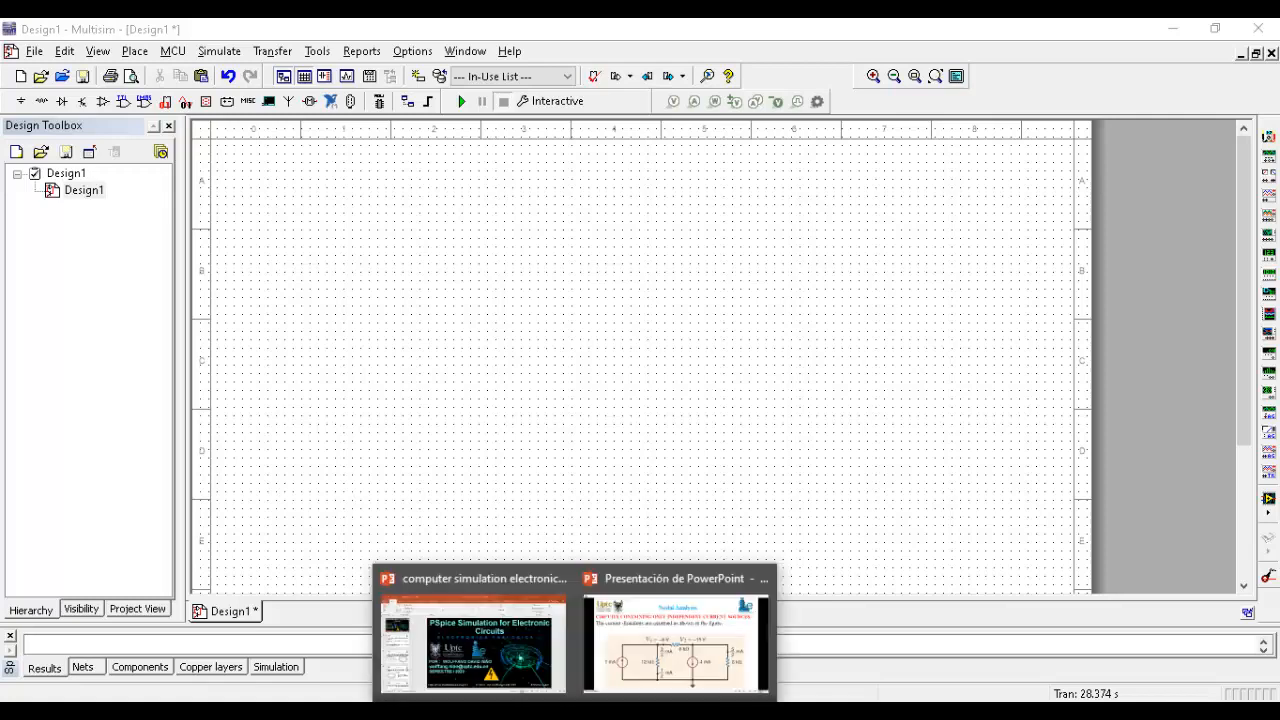
left_click(638, 661)
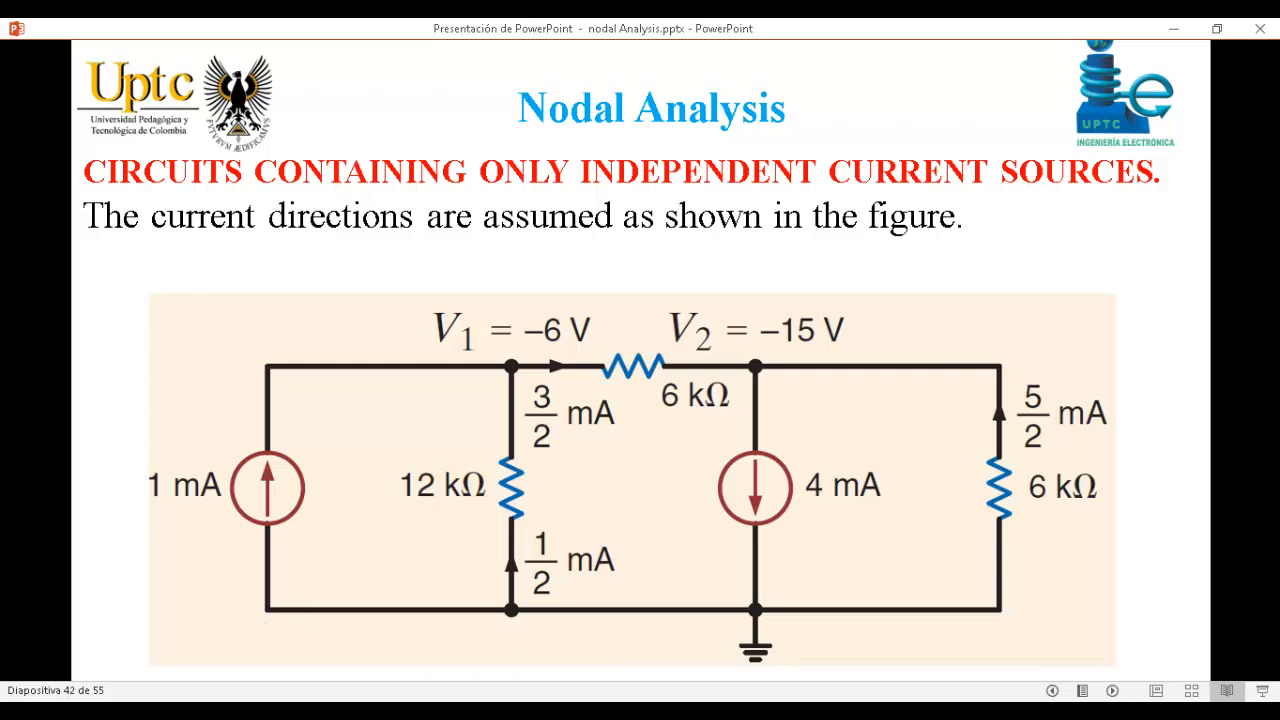
key("alt+Tab")
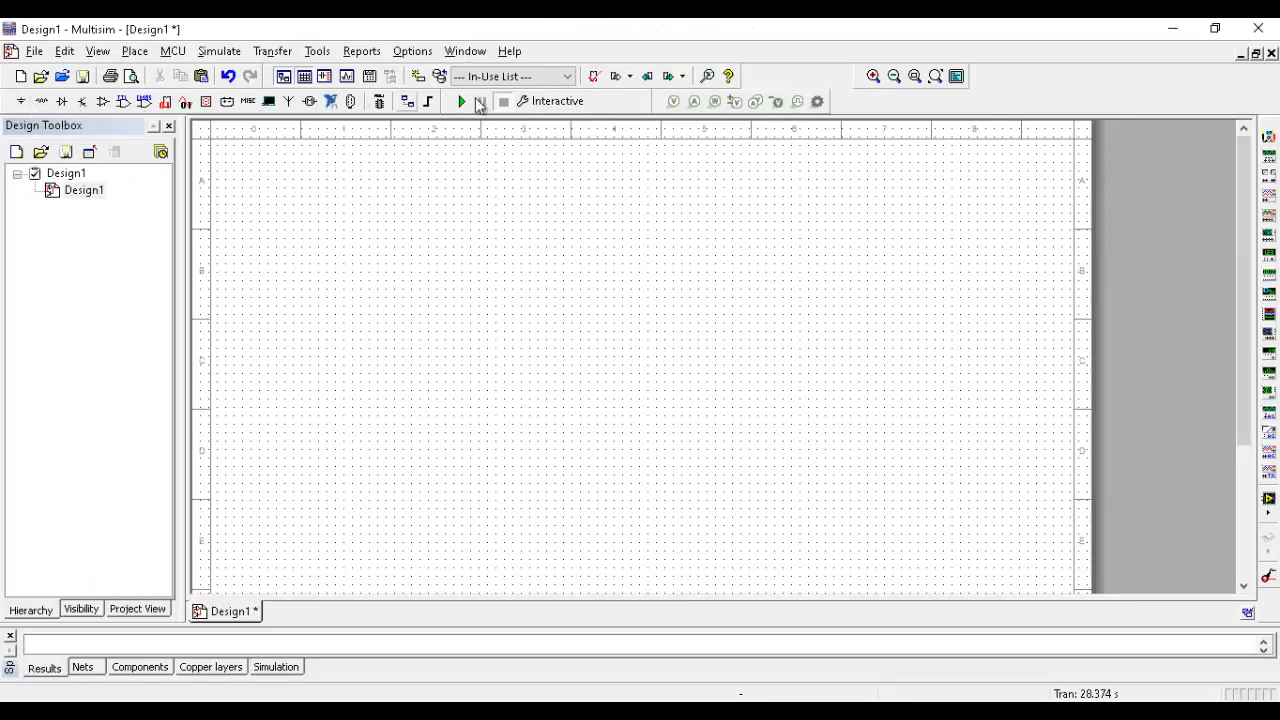
- Place a 910 Ω resistor from the Basic group's RESISTOR family on the schematic
left_click(19, 103)
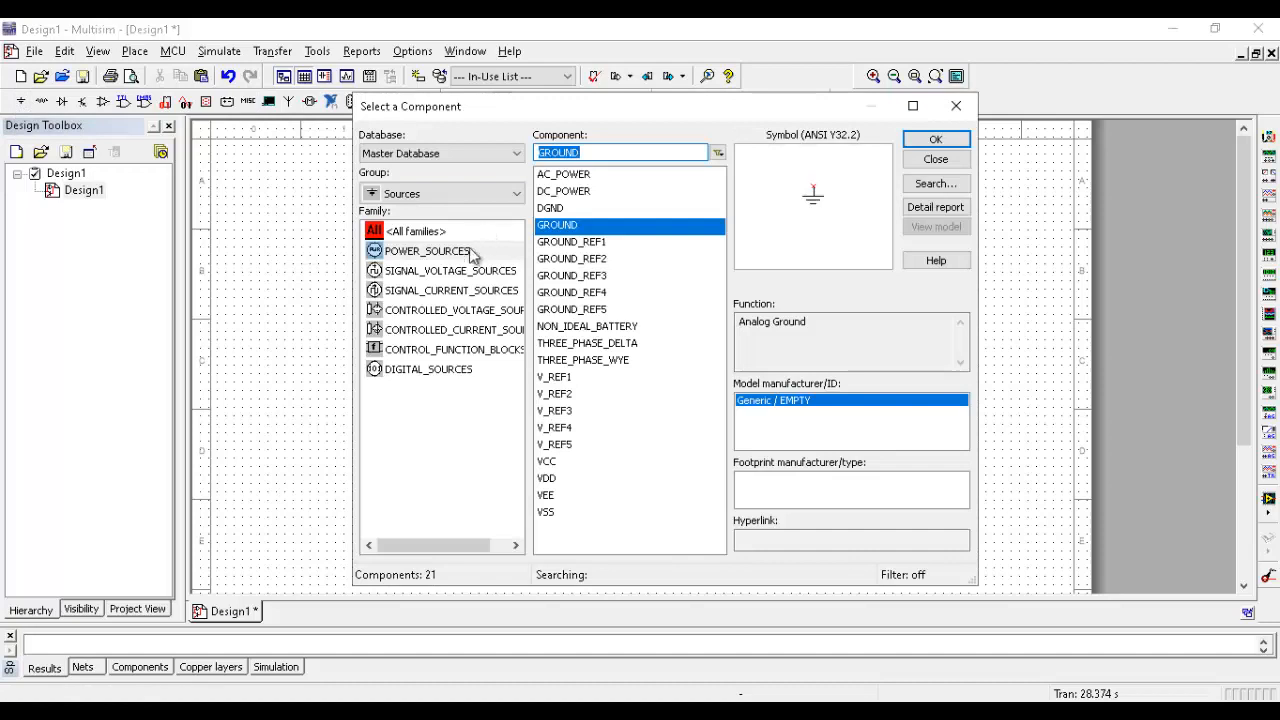
left_click(459, 195)
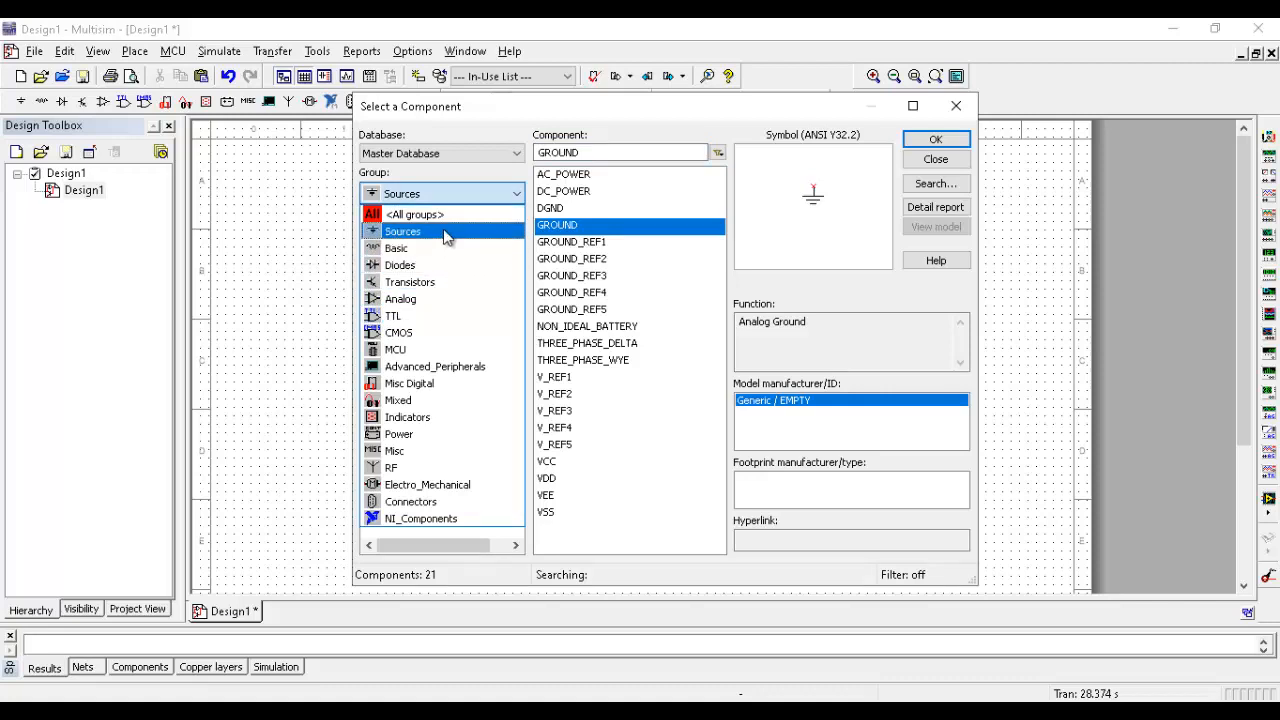
left_click(446, 233)
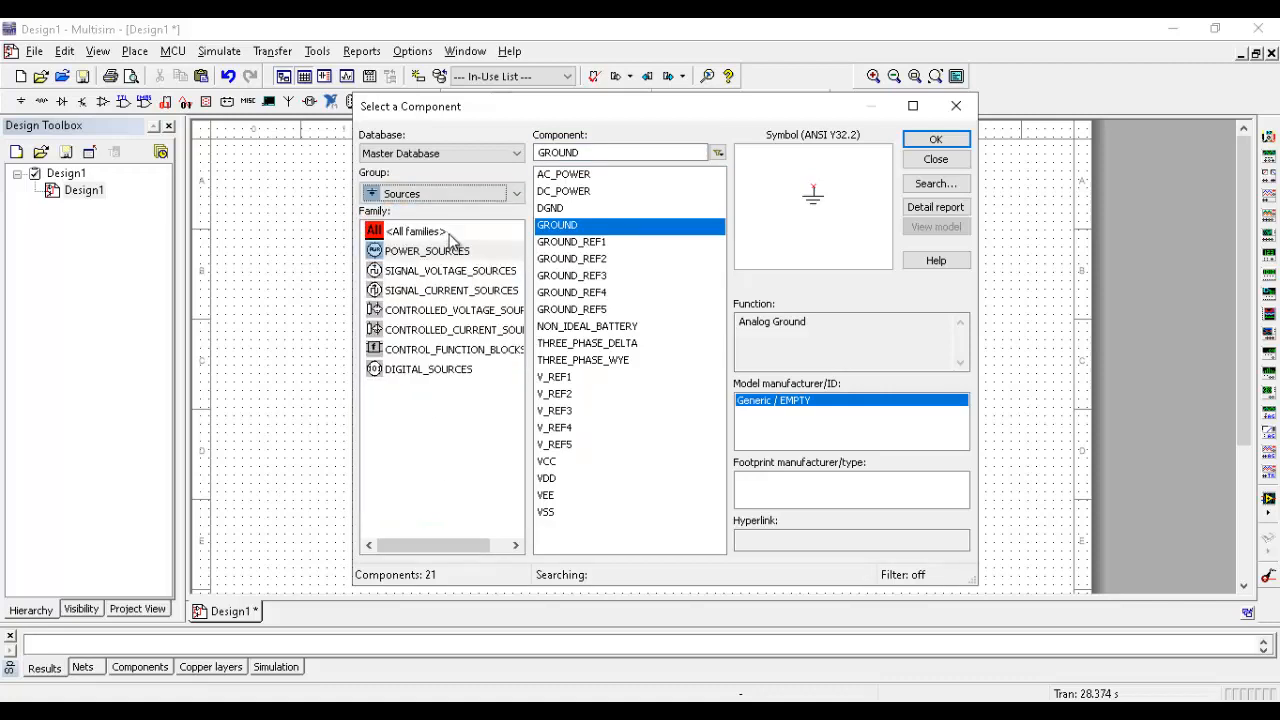
left_click(460, 193)
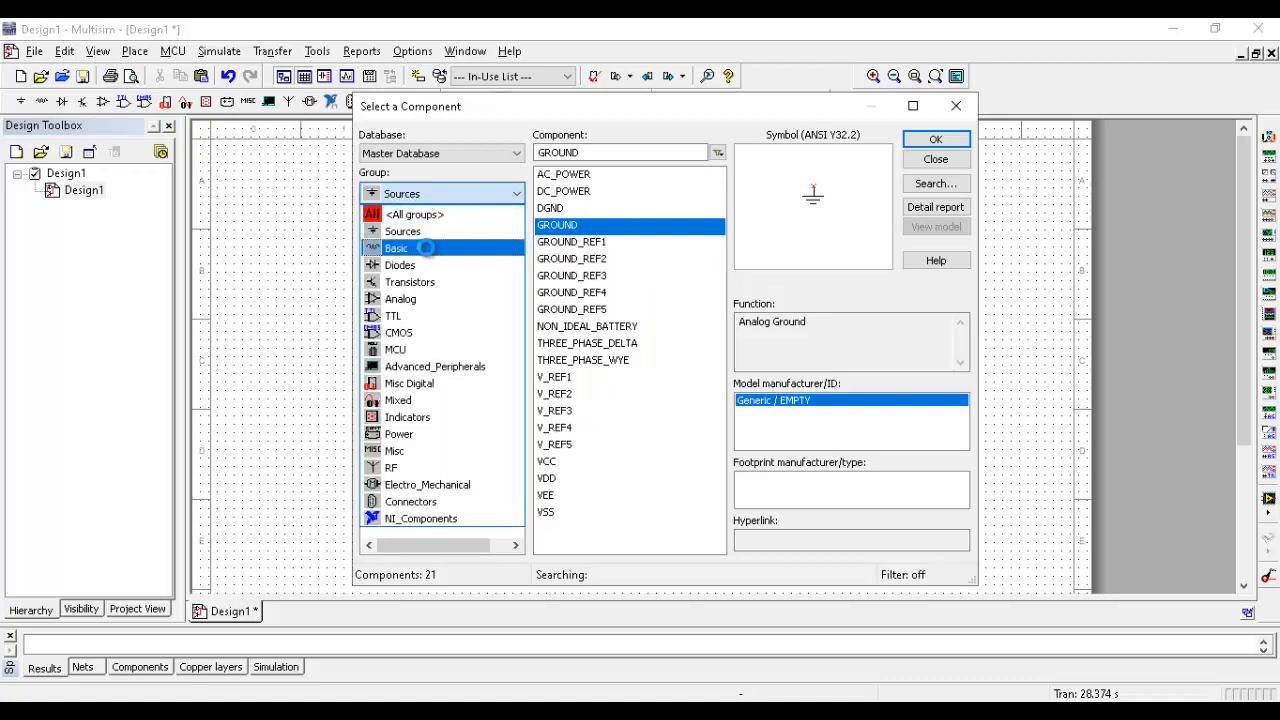
left_click(427, 248)
left_click(420, 430)
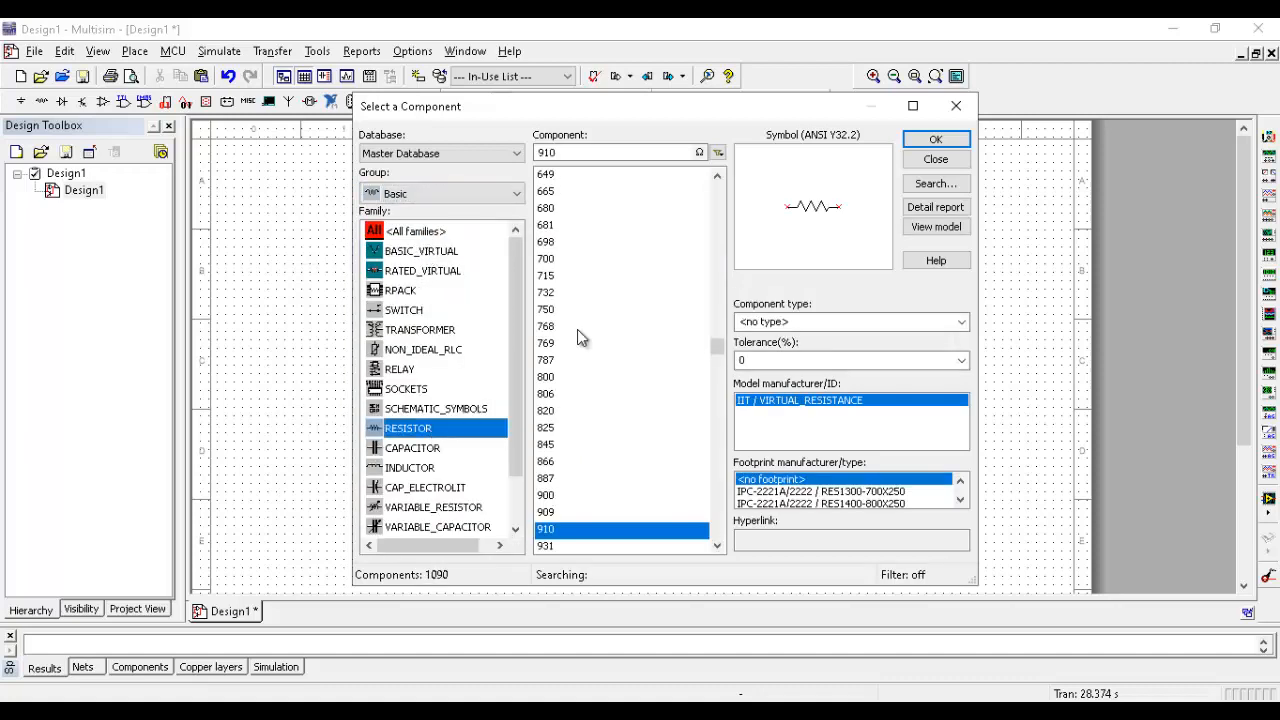
left_click(935, 140)
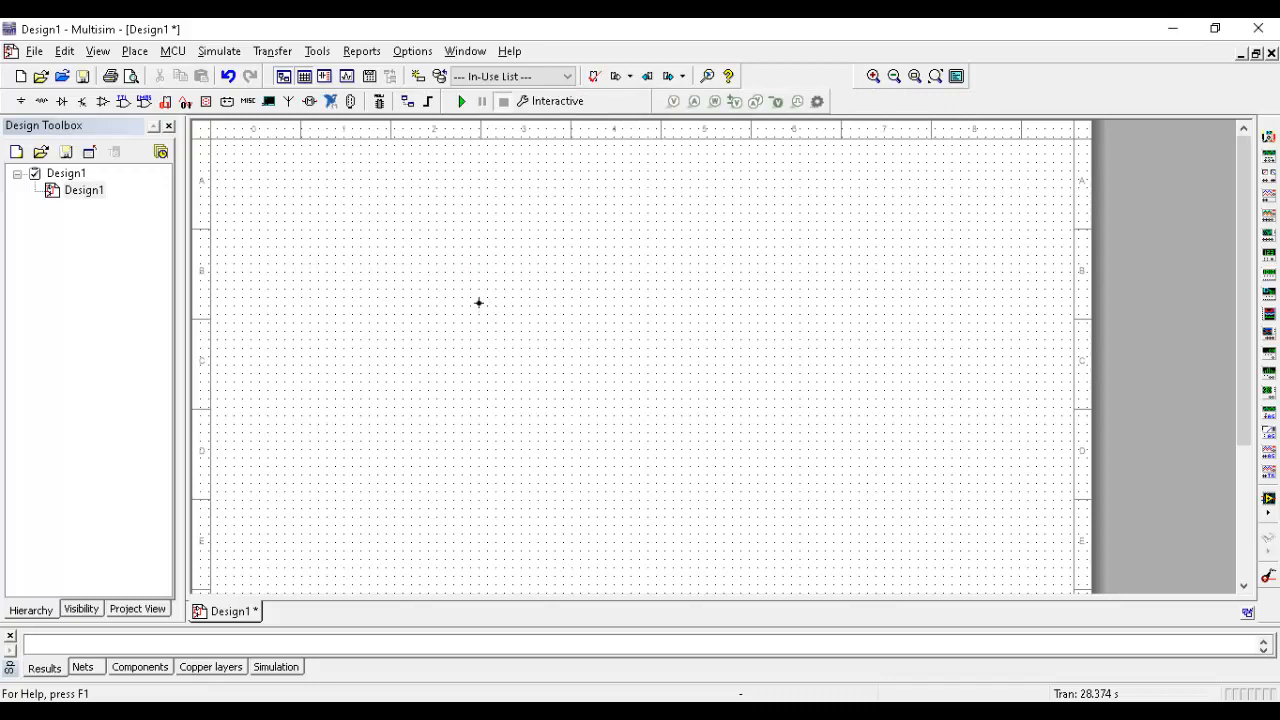
left_click(479, 303)
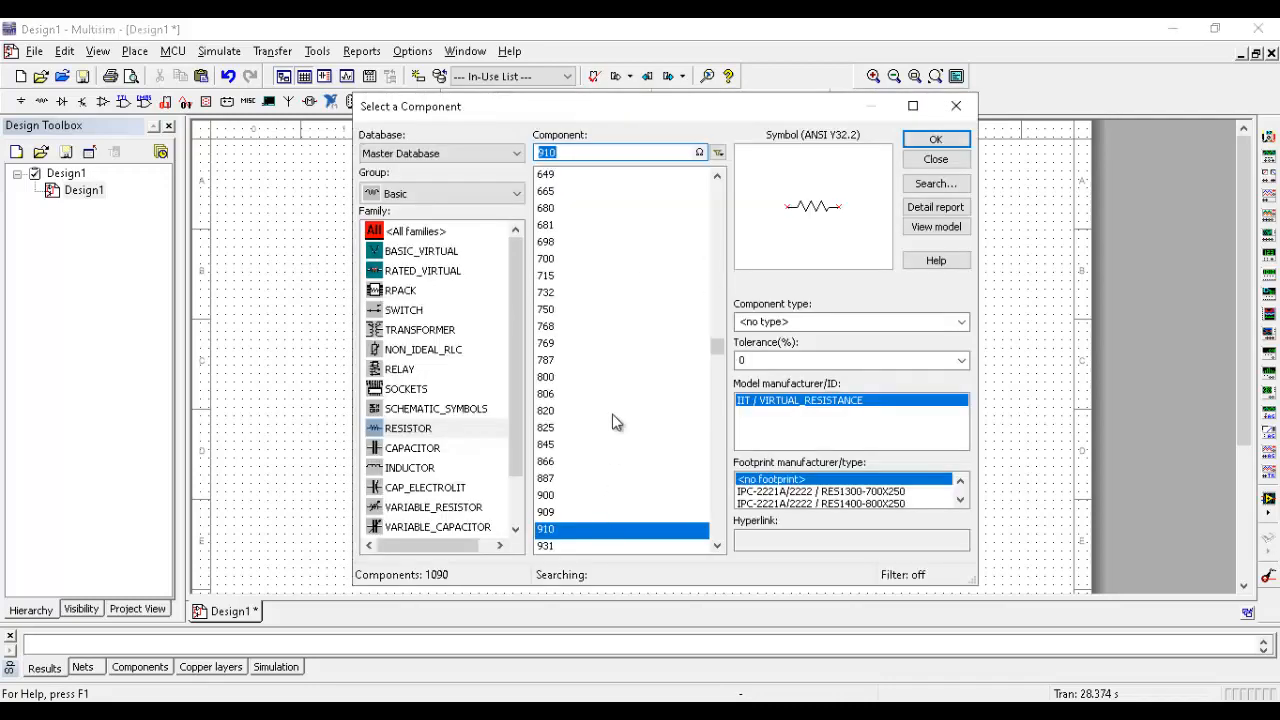
- Place two 825 Ω resistors one below the other under the 910 Ω resistor
left_click(680, 343)
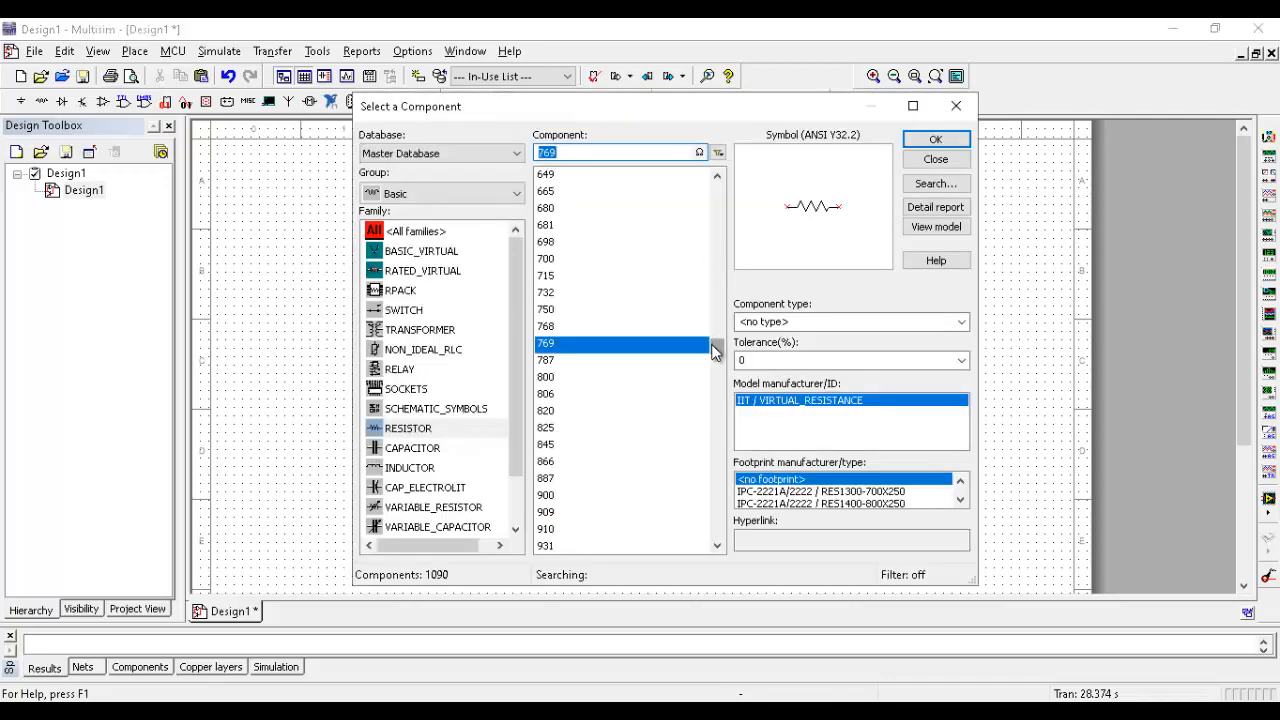
left_click(588, 430)
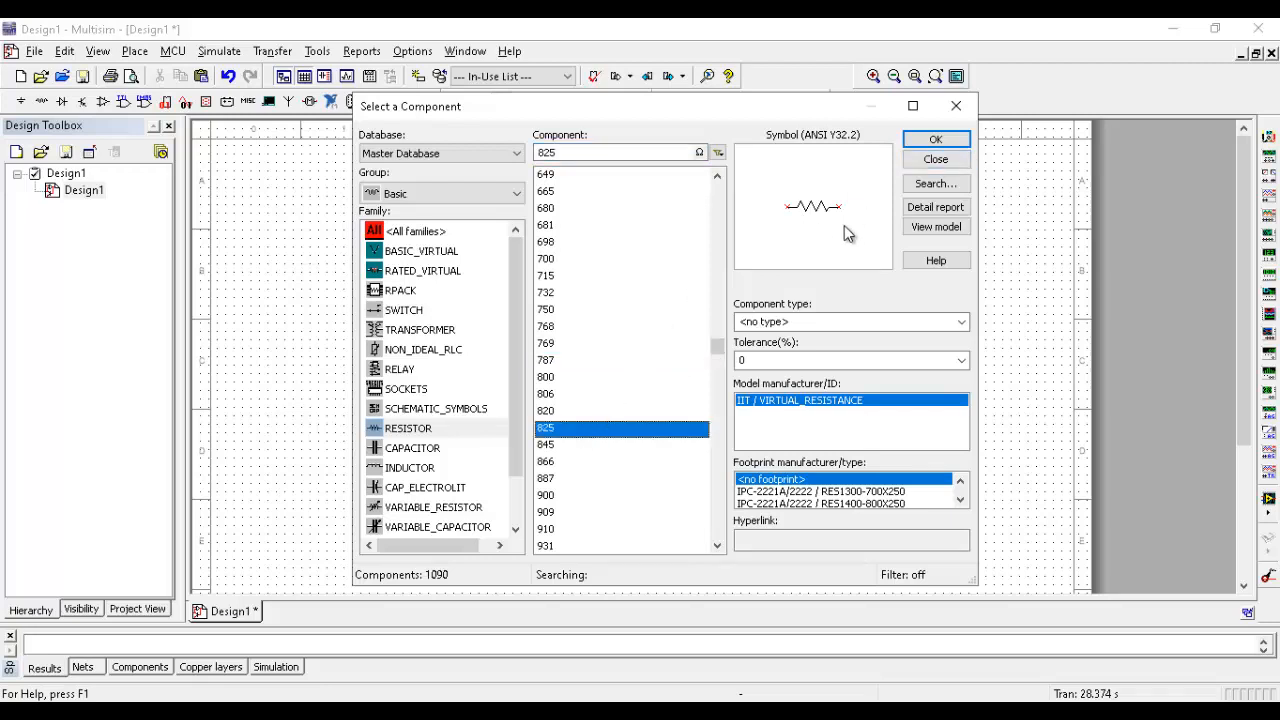
left_click(935, 139)
left_click(478, 368)
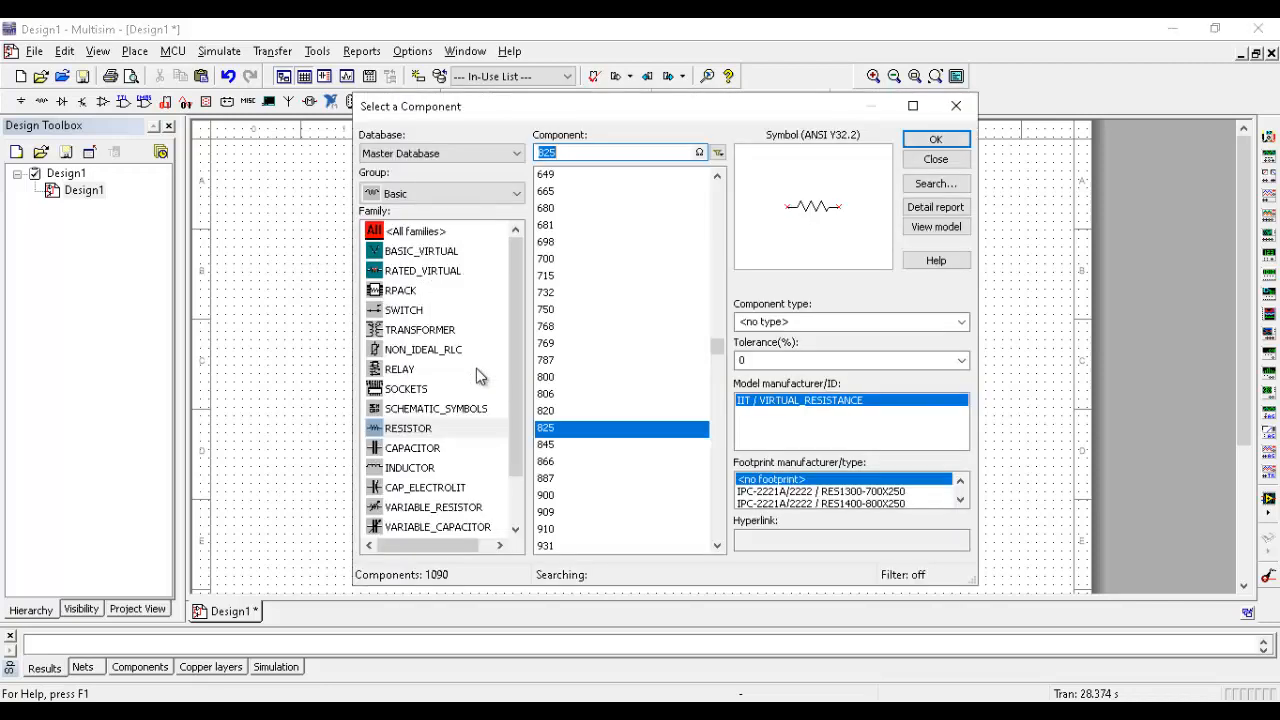
left_click(930, 139)
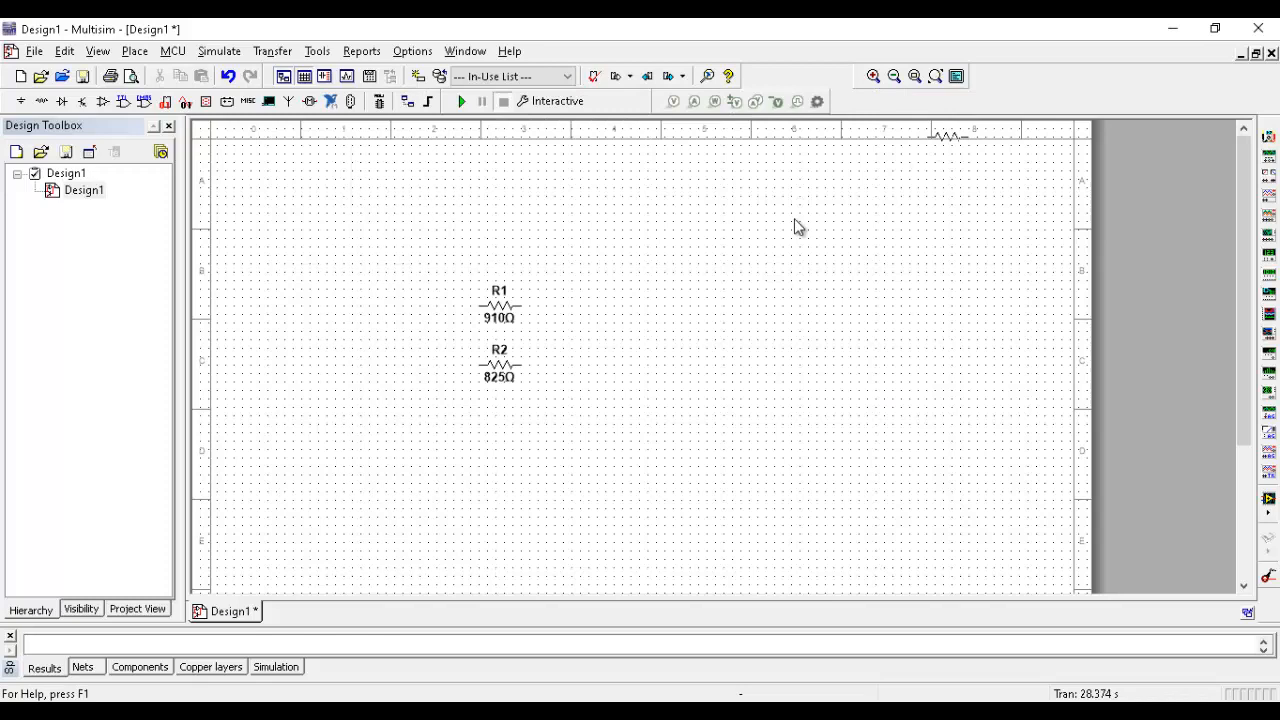
left_click(478, 429)
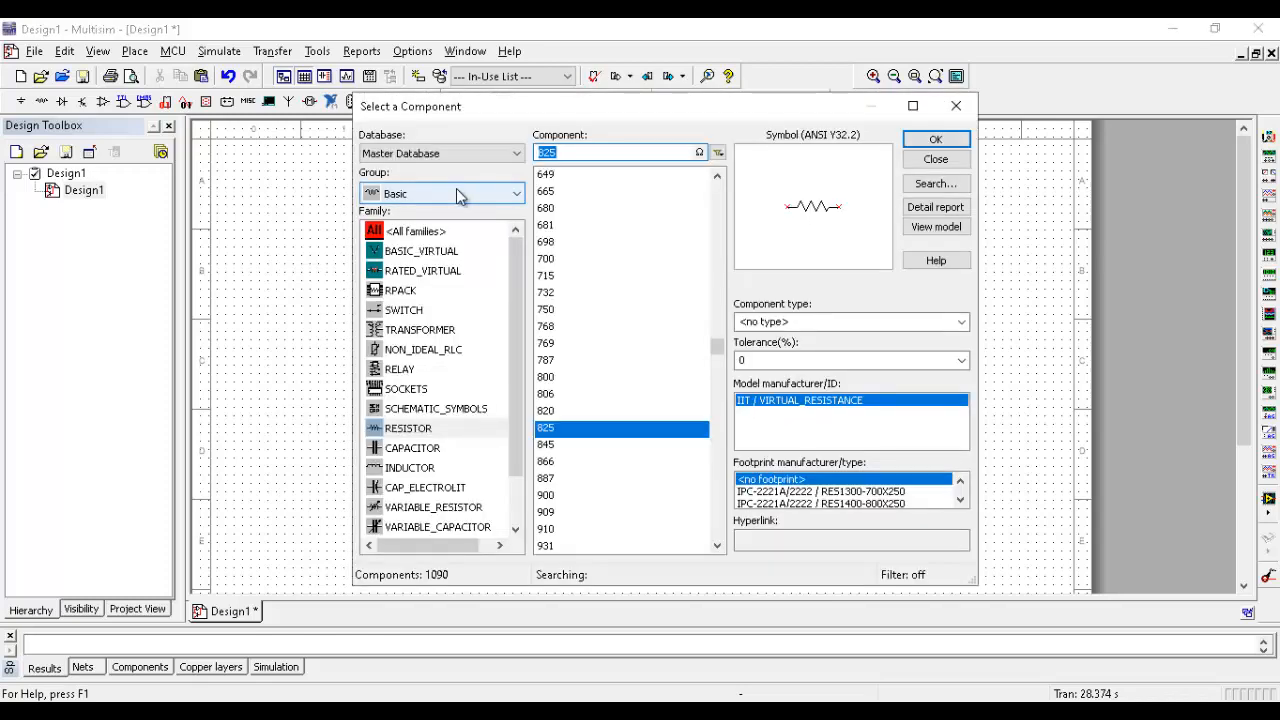
- Place two DC_CURRENT sources from the Sources group's SIGNAL_CURRENT_SOURCES family, one above the other, to the right of the resistors
left_click(463, 201)
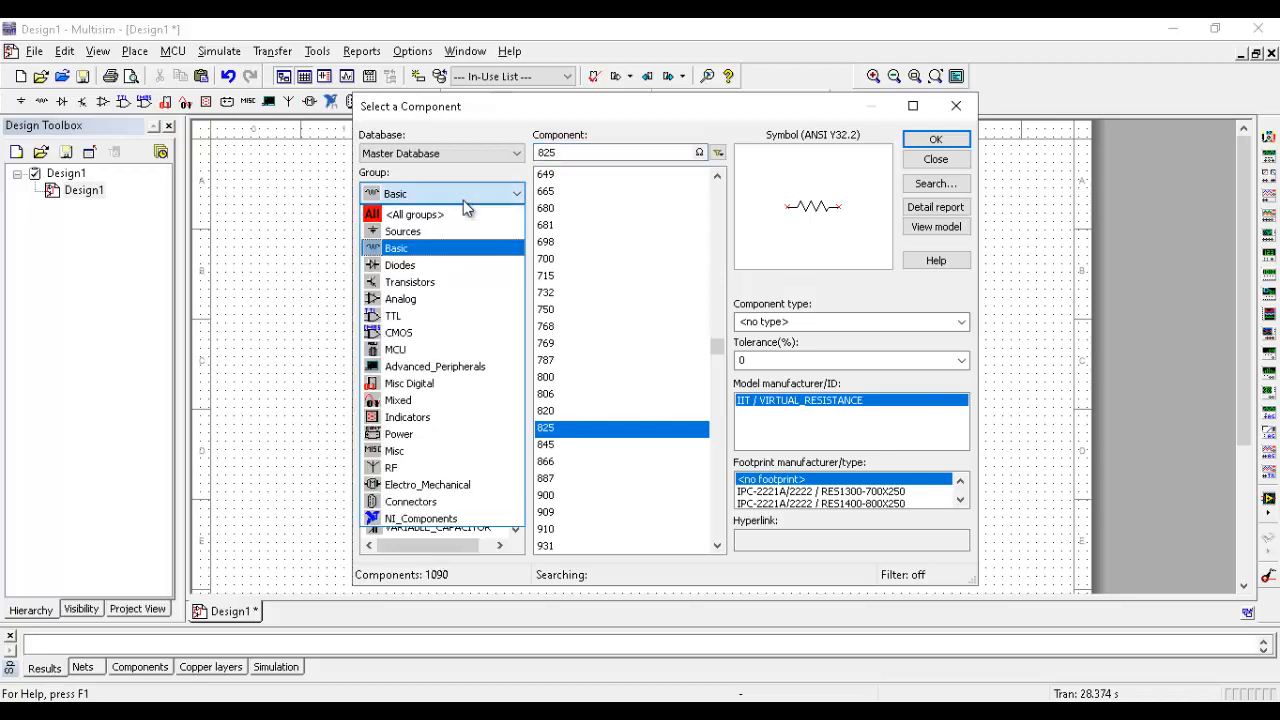
left_click(446, 234)
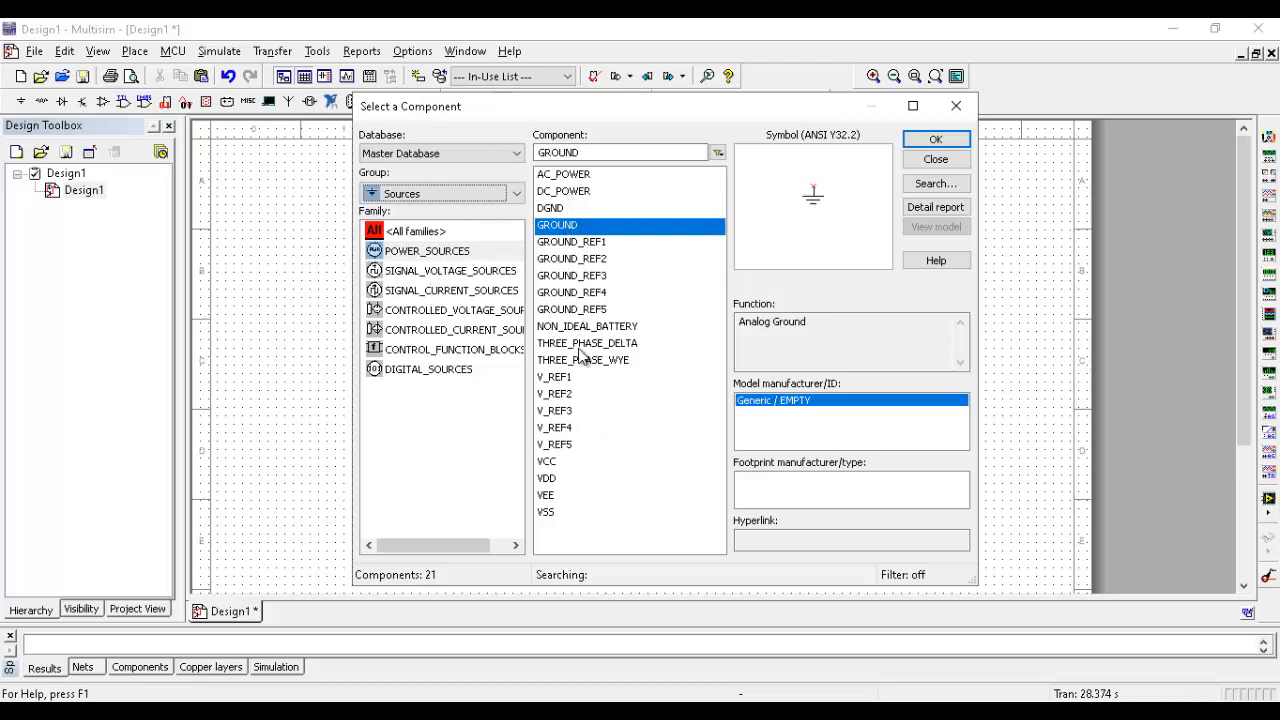
left_click(444, 271)
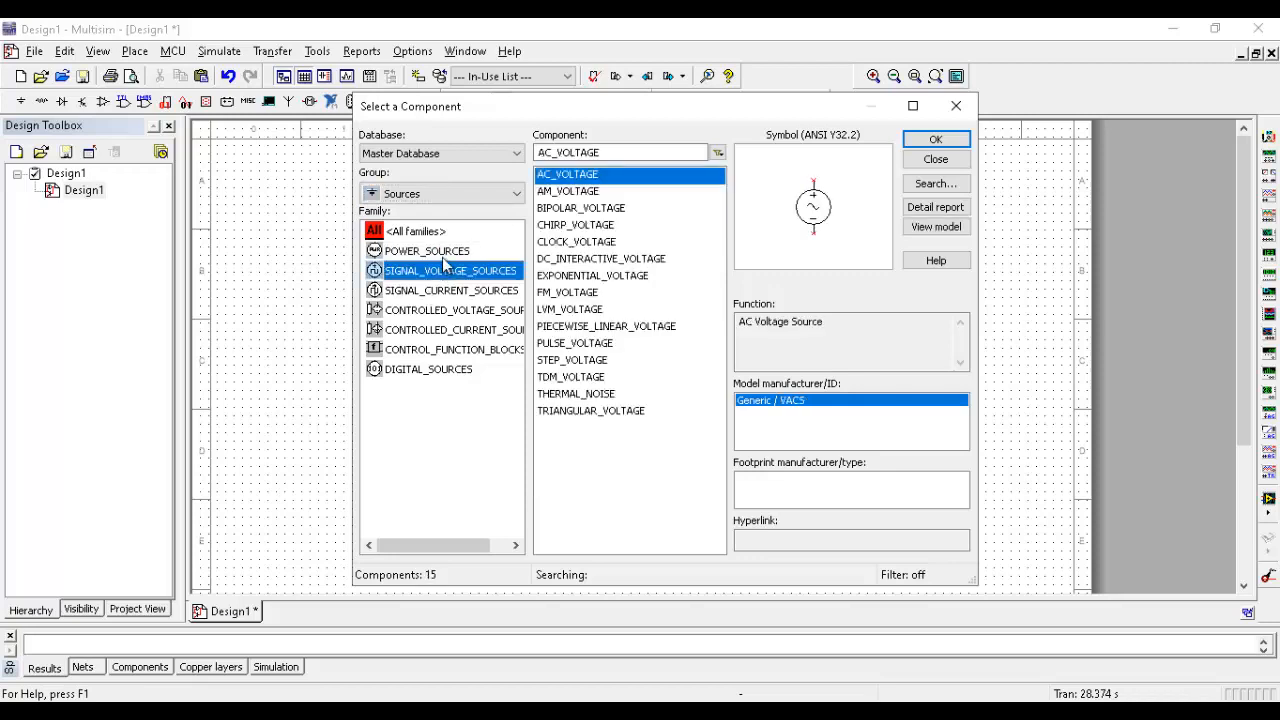
left_click(442, 253)
left_click(403, 194)
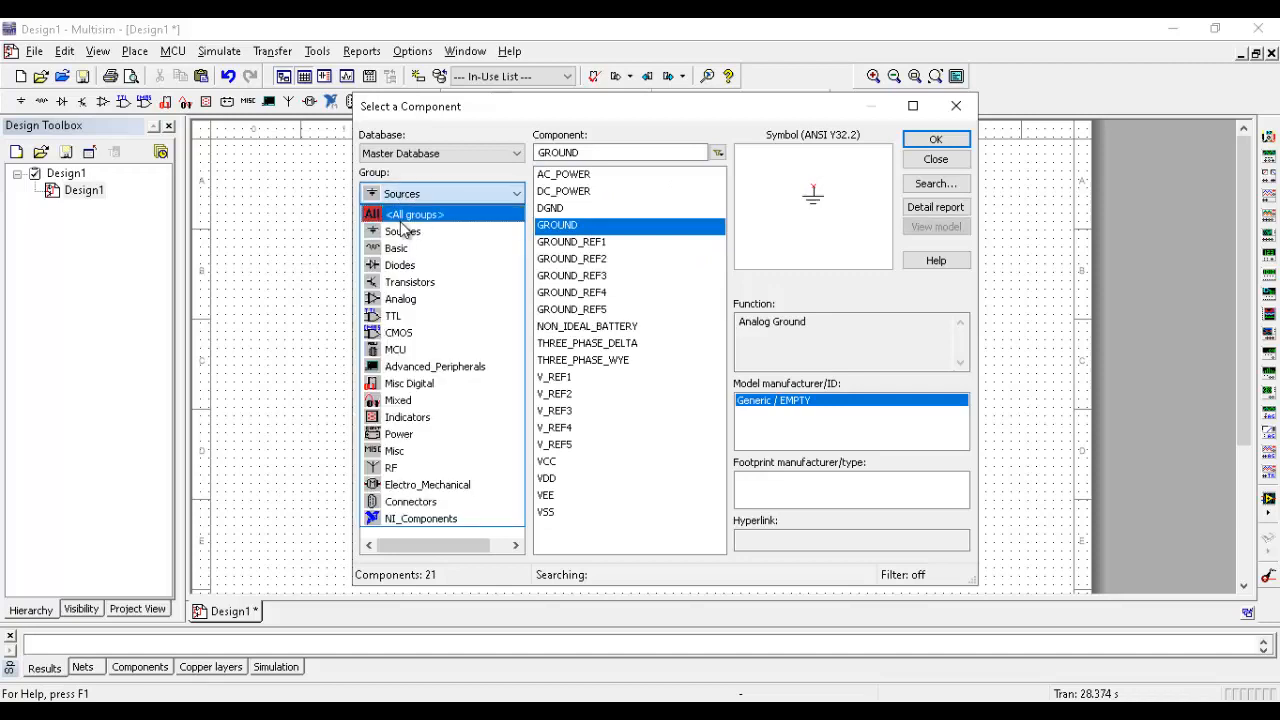
left_click(403, 231)
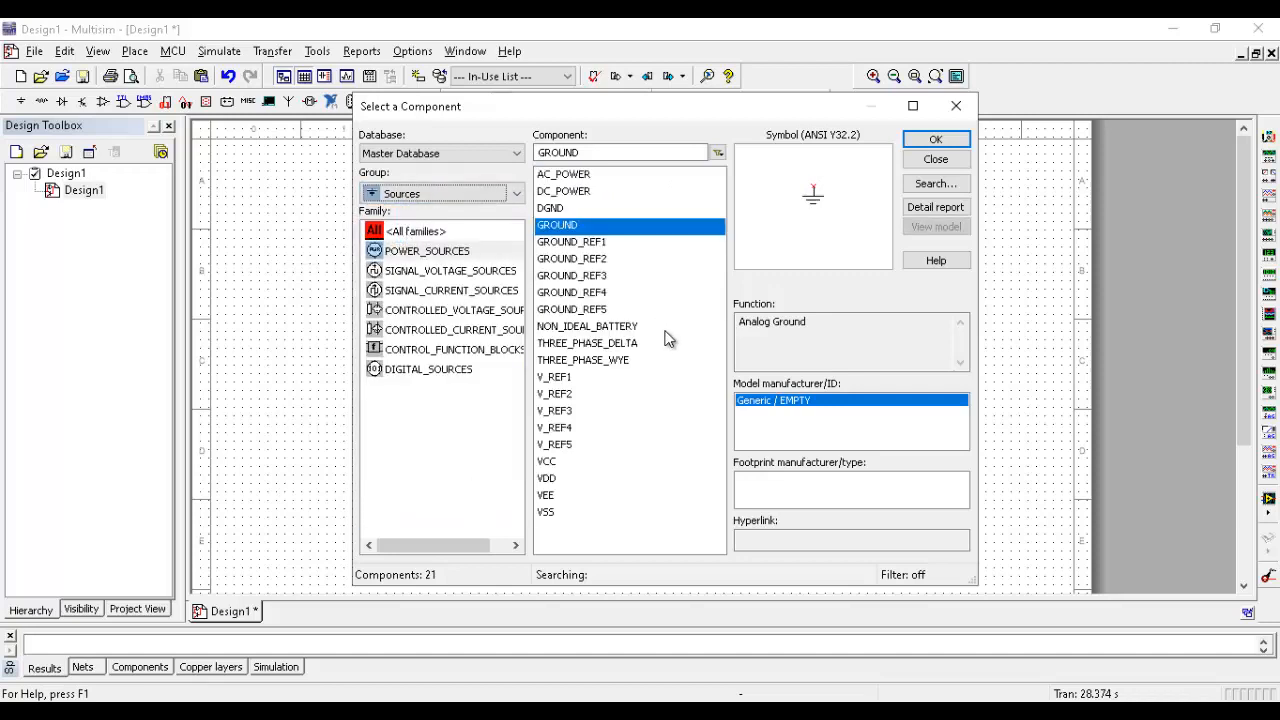
left_click(640, 310)
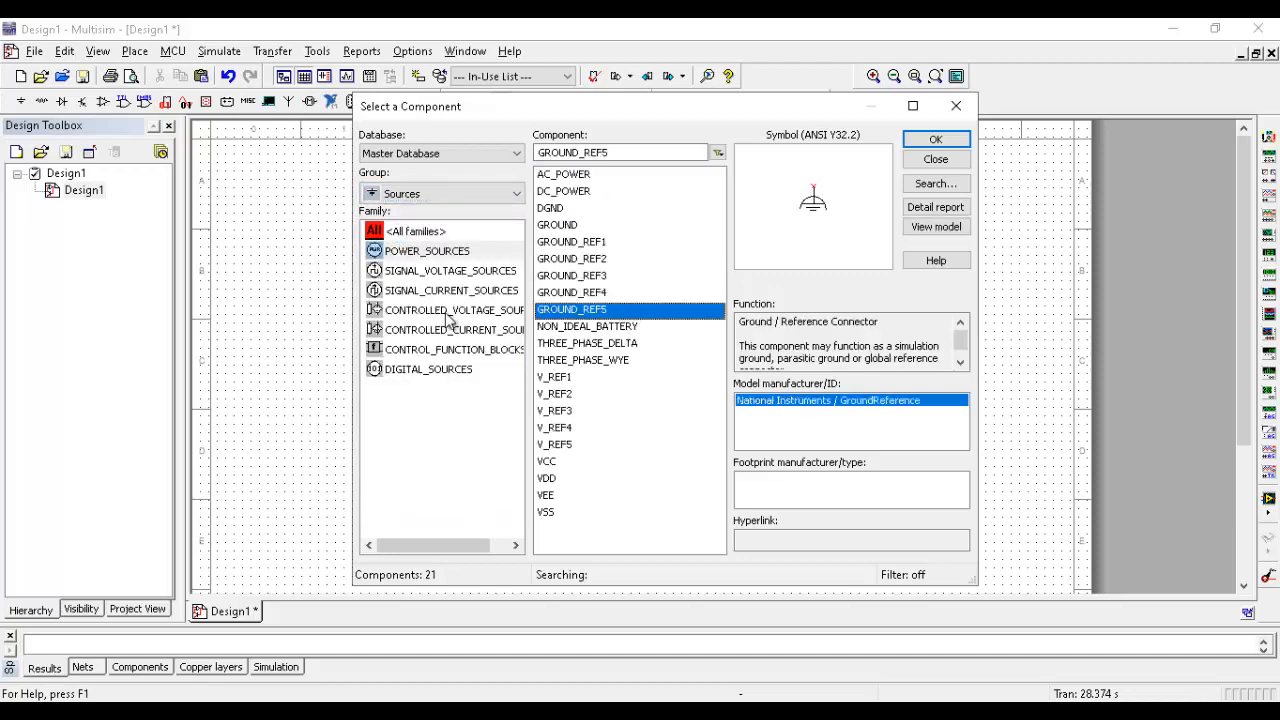
left_click(420, 291)
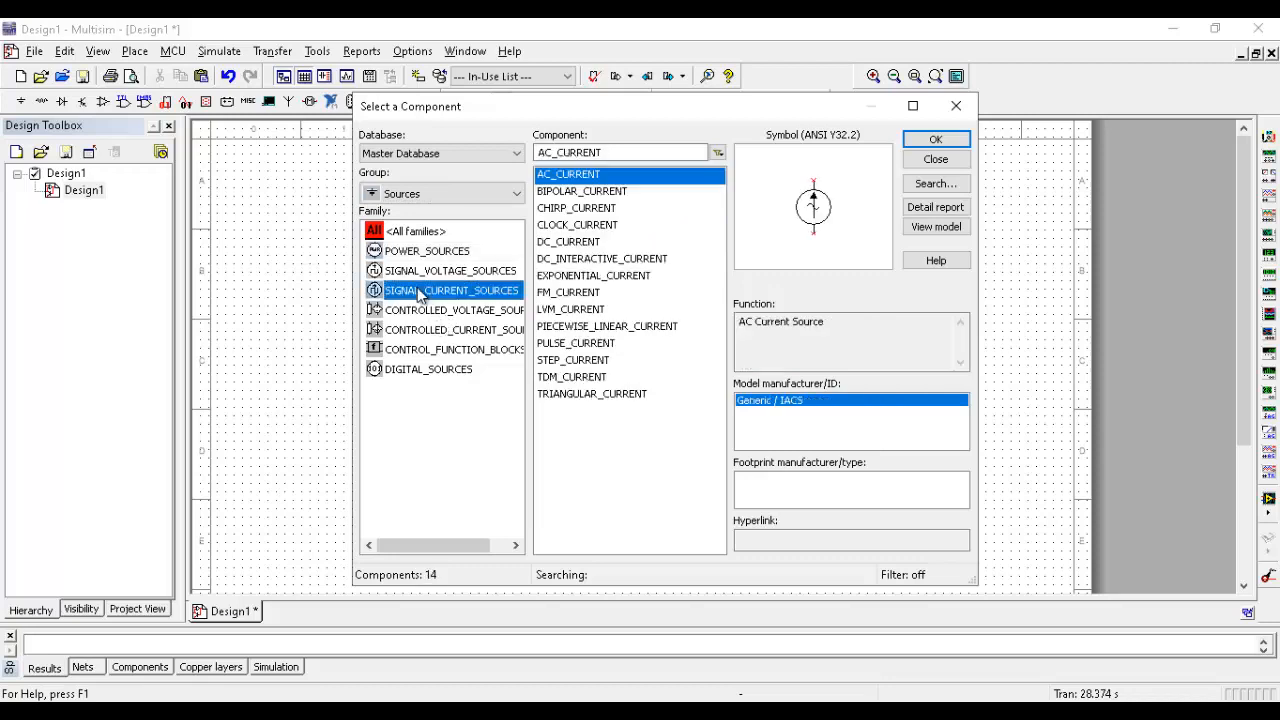
left_click(593, 244)
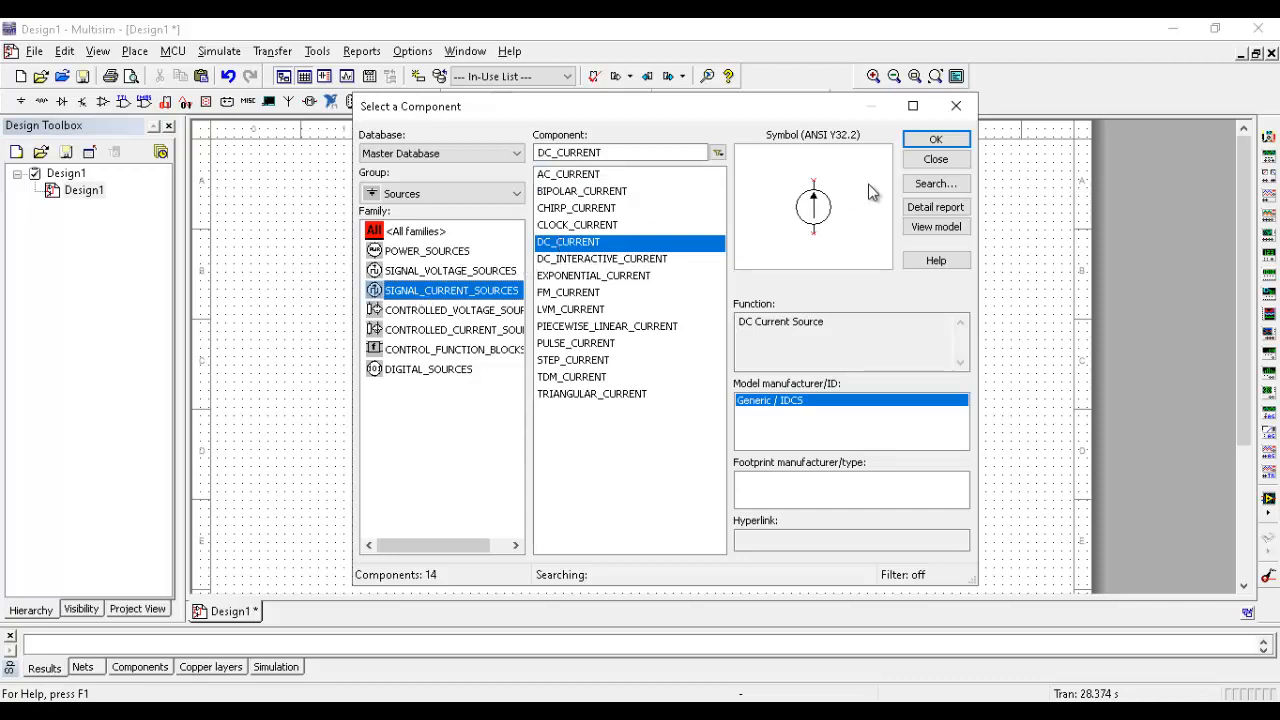
left_click(932, 140)
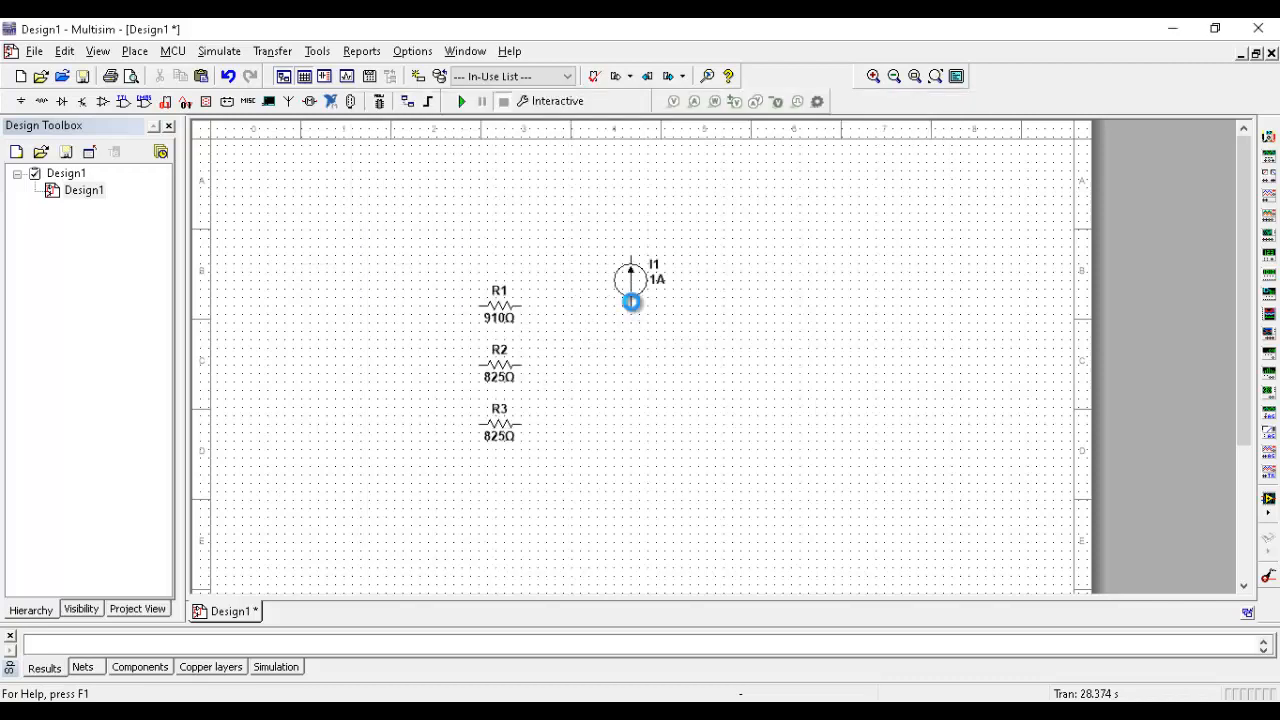
left_click(631, 302)
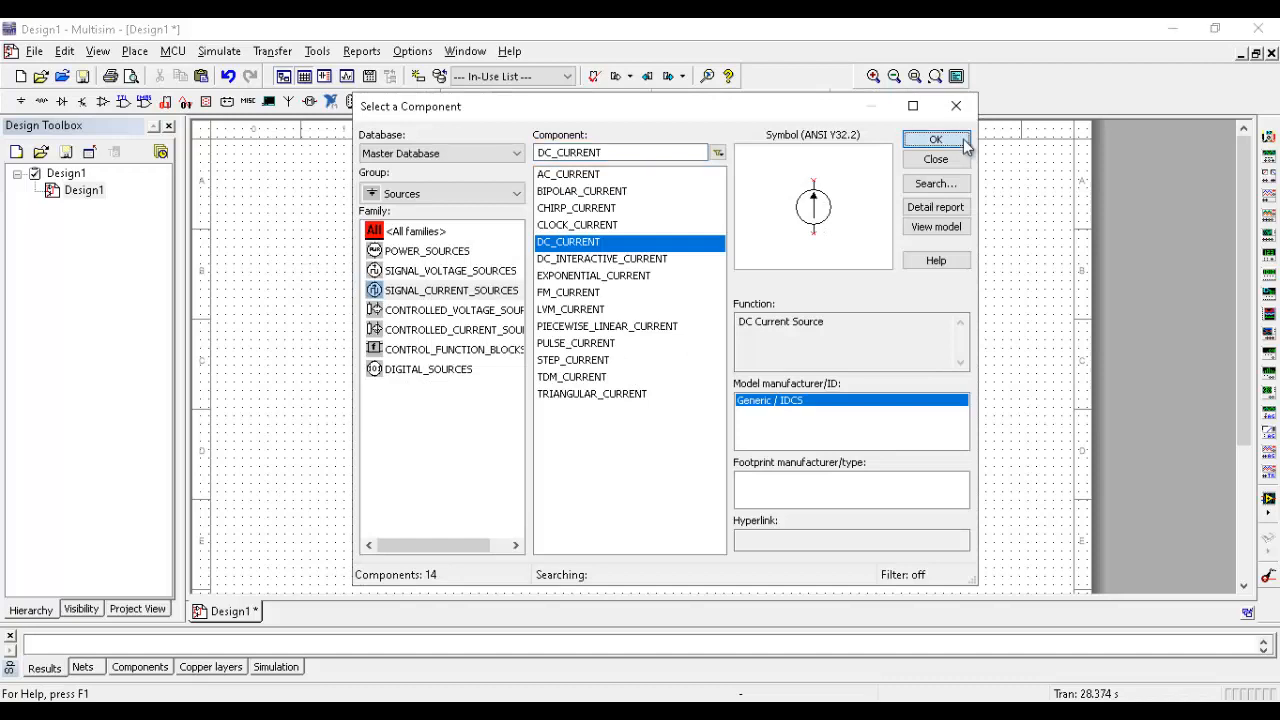
left_click(963, 142)
left_click(640, 404)
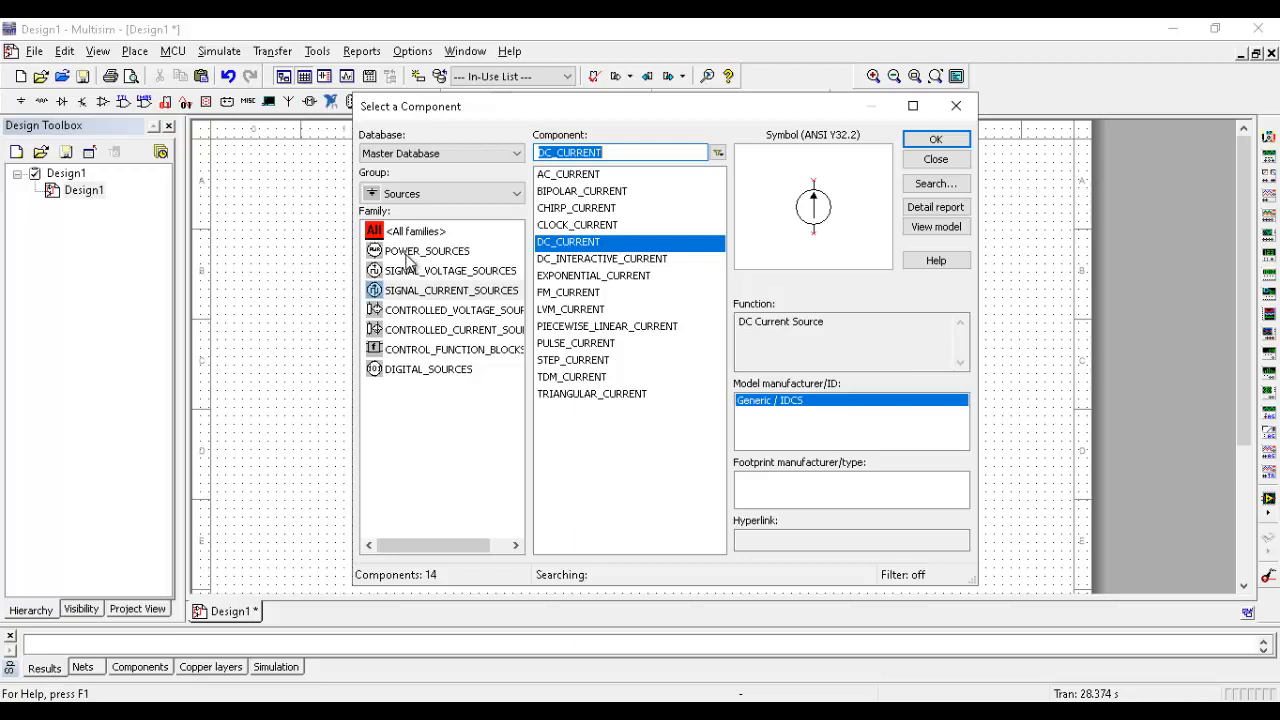
- Place an analog GROUND from the POWER_SOURCES family below the other parts and close the component browser
left_click(396, 199)
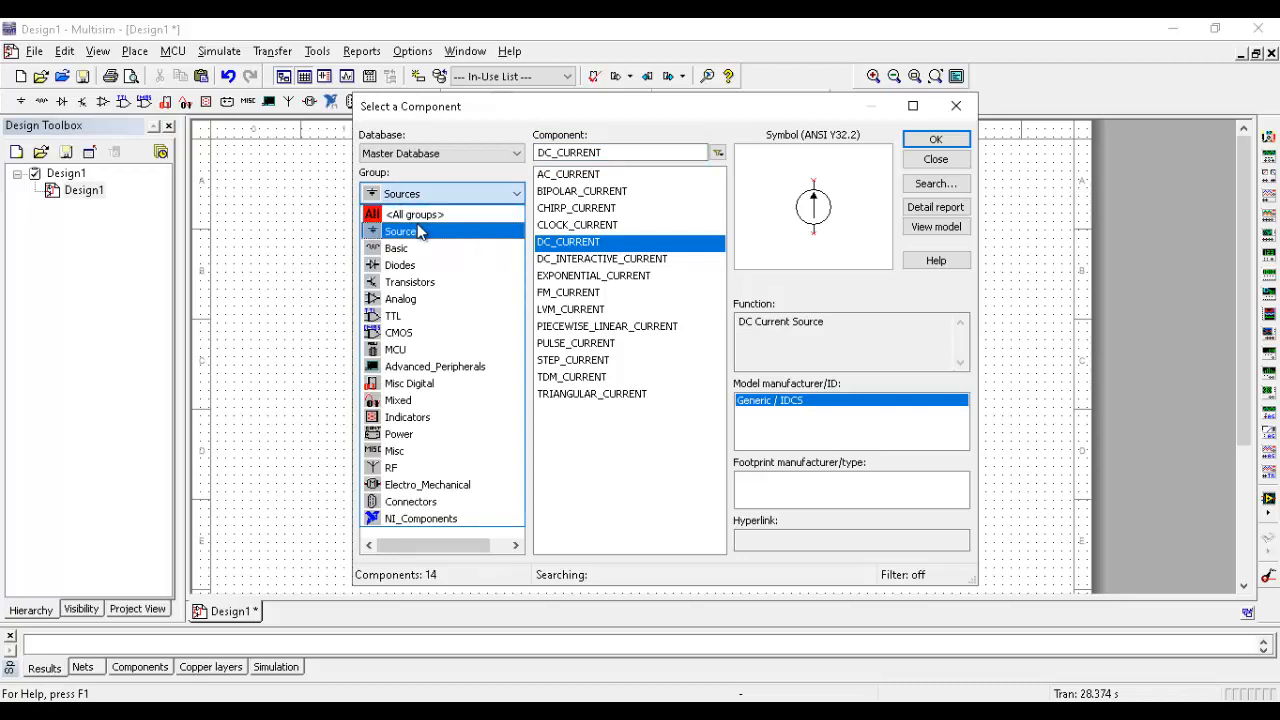
left_click(420, 230)
left_click(450, 251)
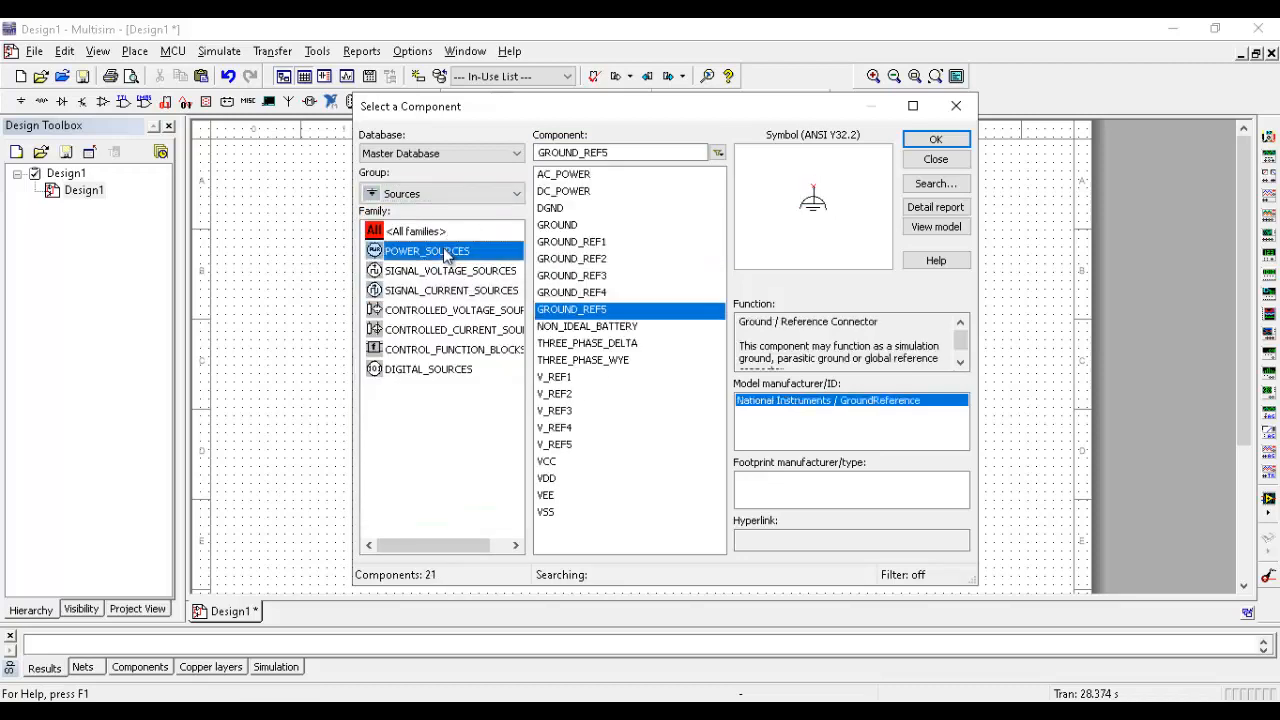
left_click(546, 228)
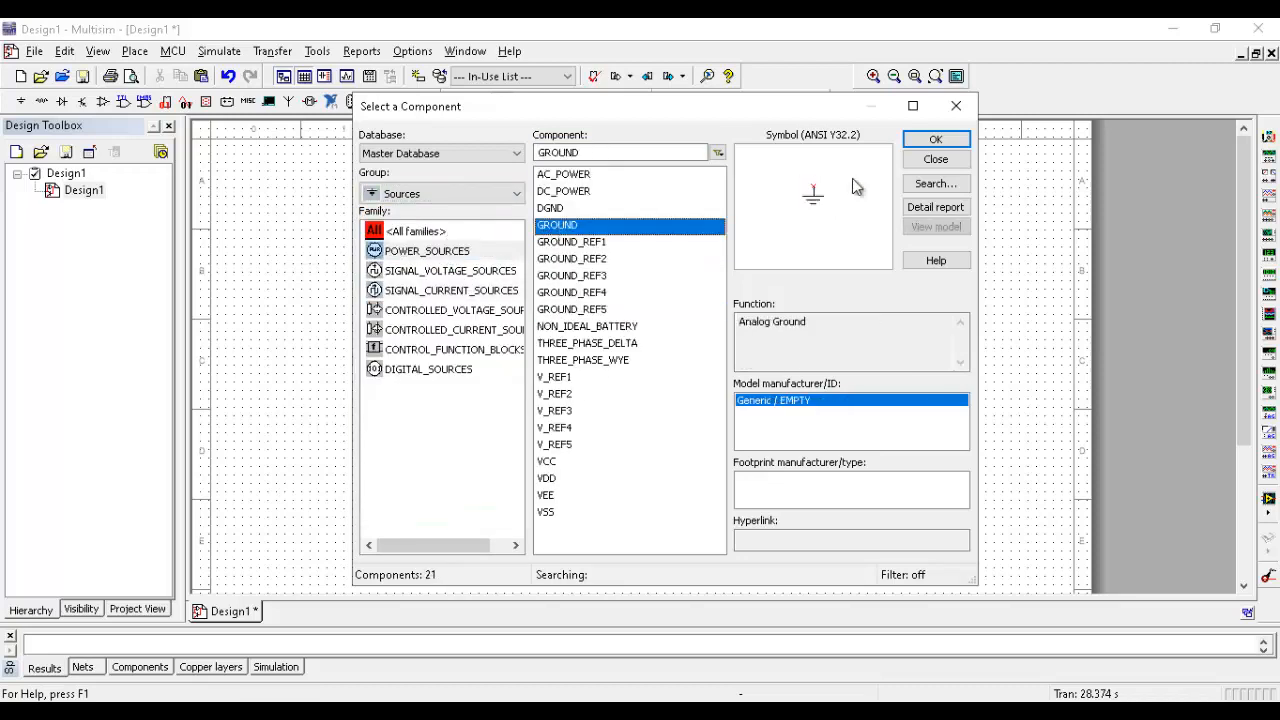
left_click(923, 140)
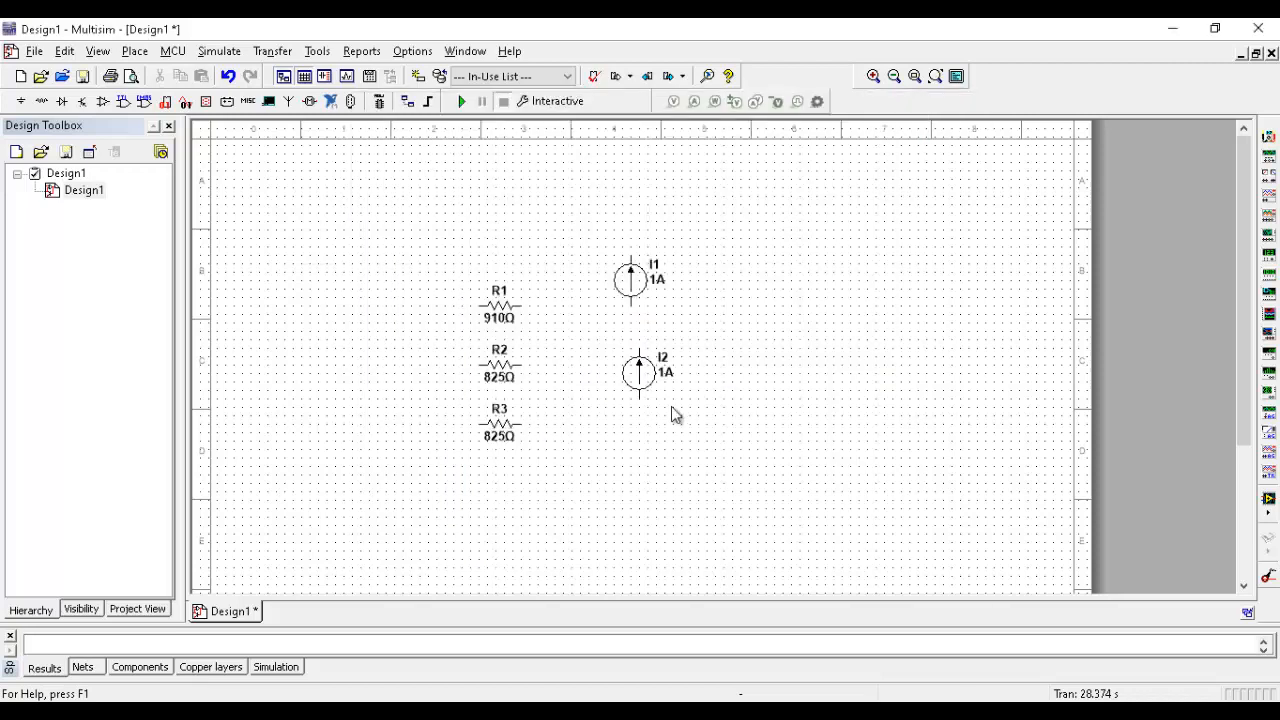
left_click(583, 510)
left_click(956, 105)
- Check the circuit slide in PowerPoint again, return to Multisim, and move current source I1 to the left of the resistors
key("alt+Tab")
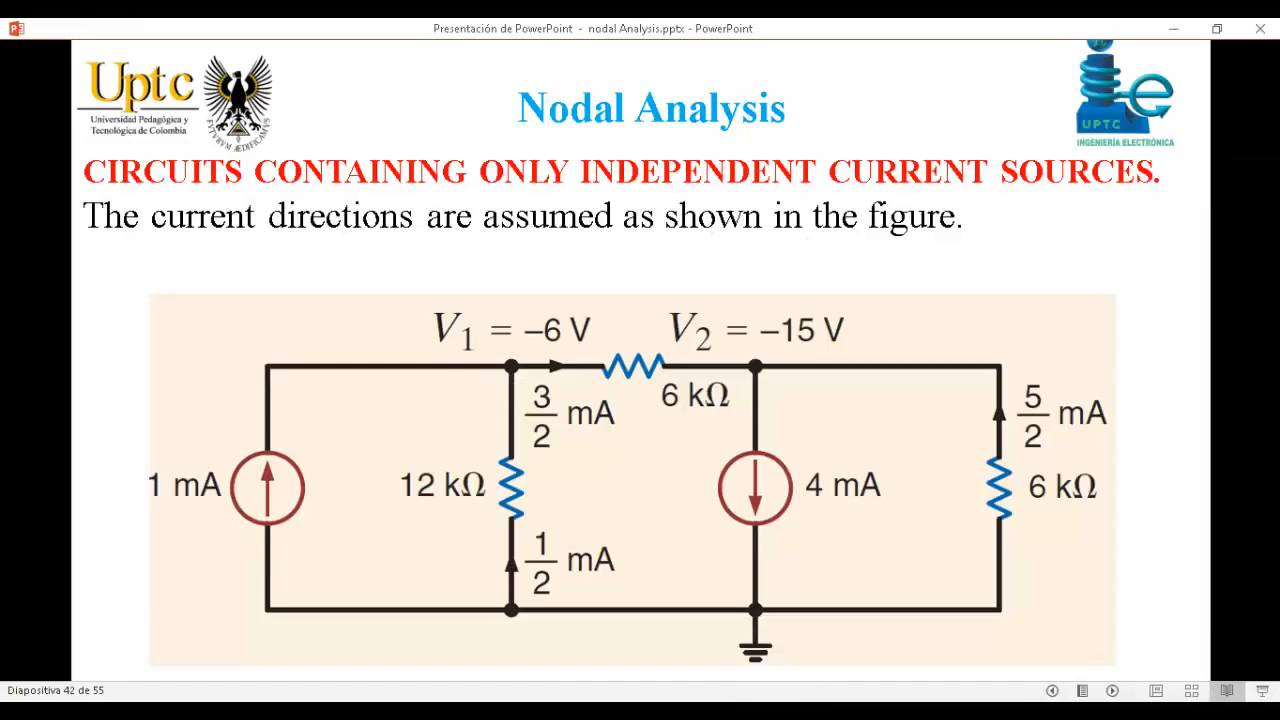
key("alt+Tab")
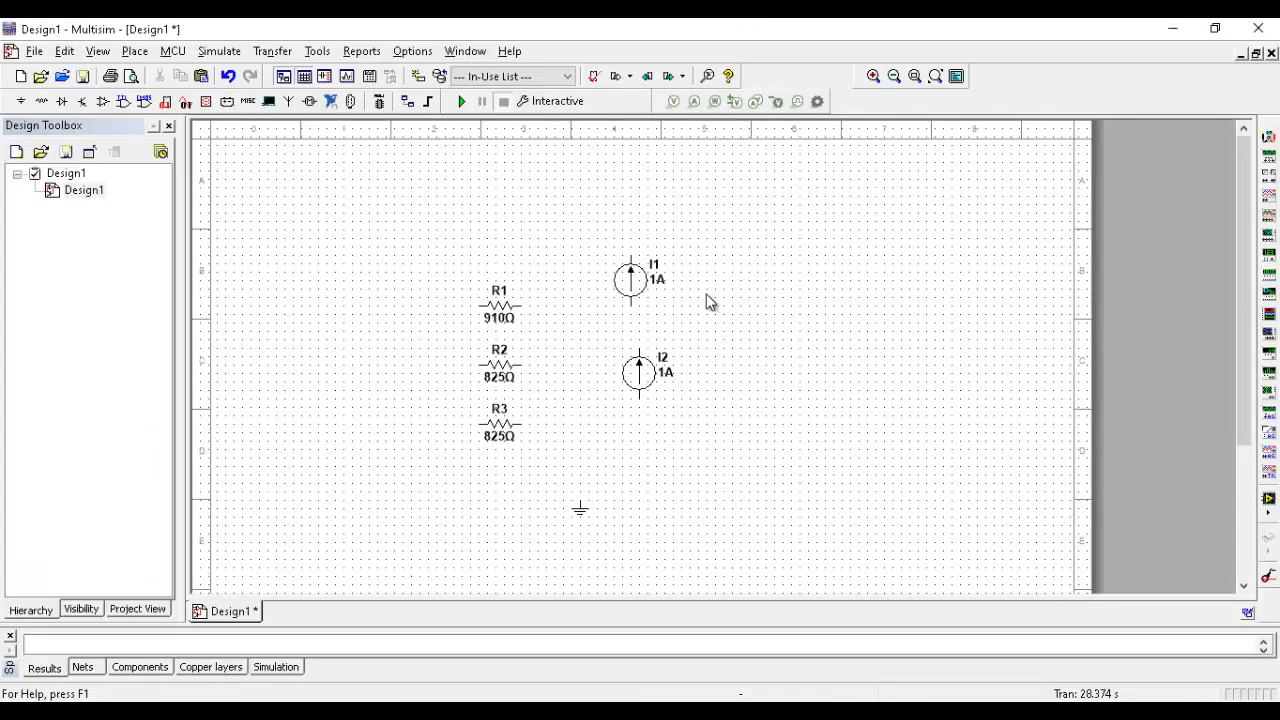
left_click_drag(640, 282, 404, 332)
- Move resistors R1, R2 and R3 together to the right of current source I2
left_click_drag(476, 245, 537, 491)
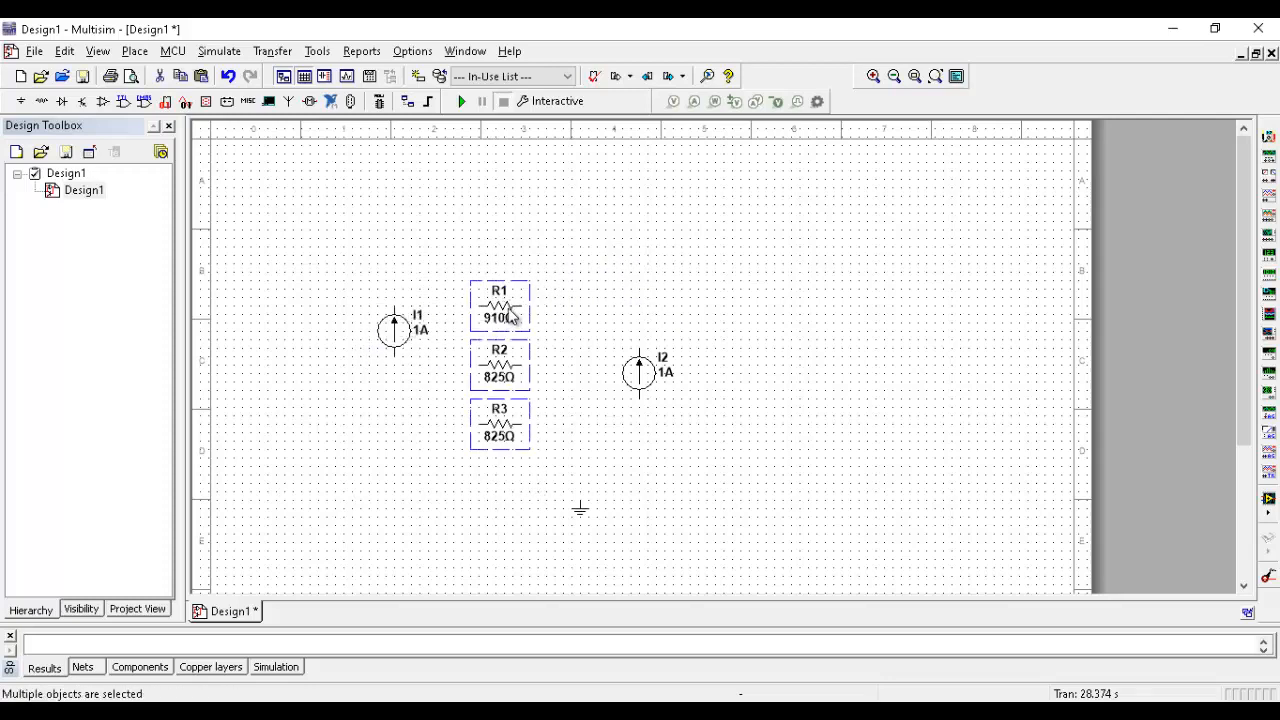
left_click_drag(505, 308, 834, 326)
key("ctrl+c")
key("ctrl+v")
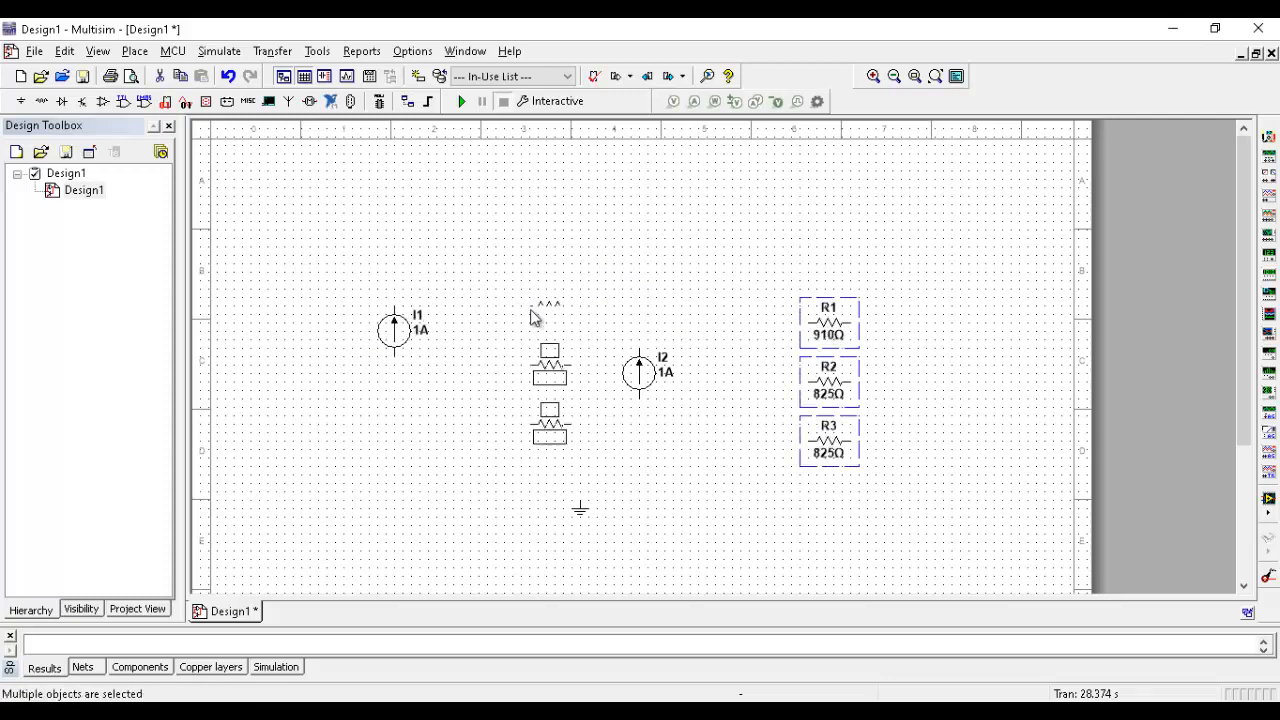
- Move resistor R1 between the two current sources and rotate it to vertical
left_click_drag(781, 280, 509, 330)
left_click(738, 267)
key("ctrl+r")
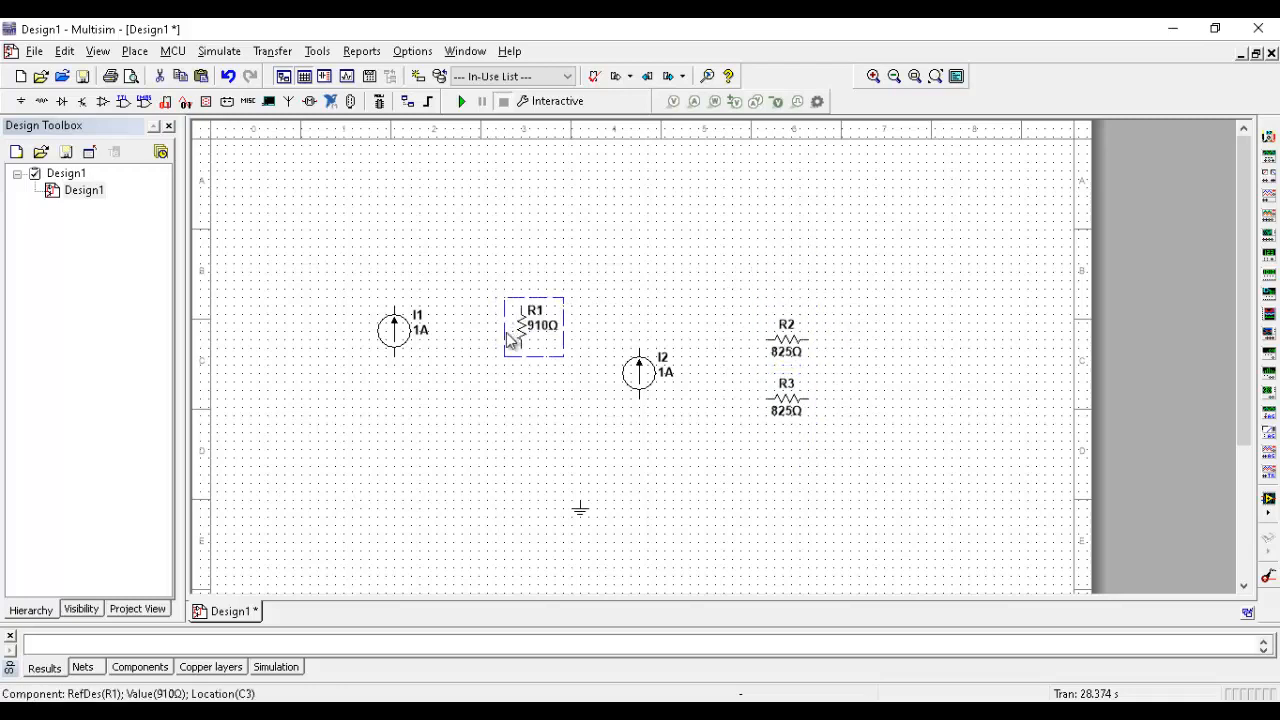
- Move current source I2 down beside the ground and place resistor R2 above and to the right of R1
left_click(485, 363)
left_click_drag(648, 378, 651, 492)
left_click(795, 345)
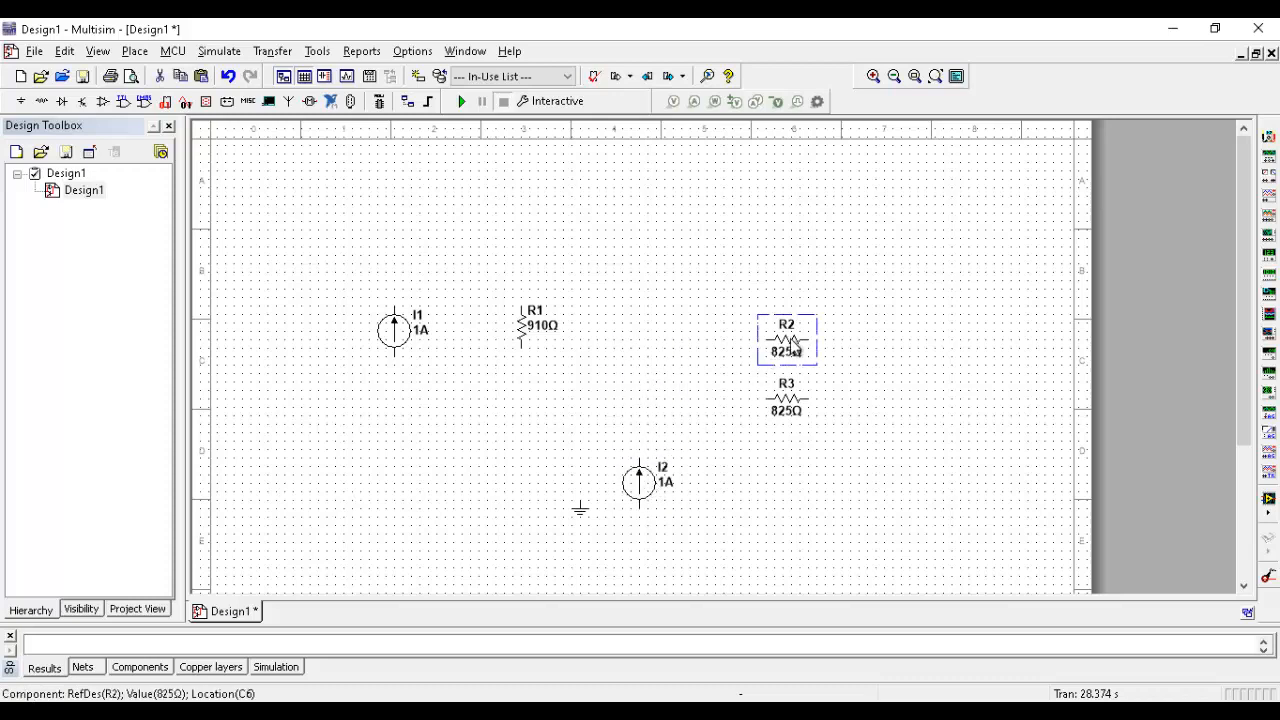
left_click_drag(752, 322, 606, 240)
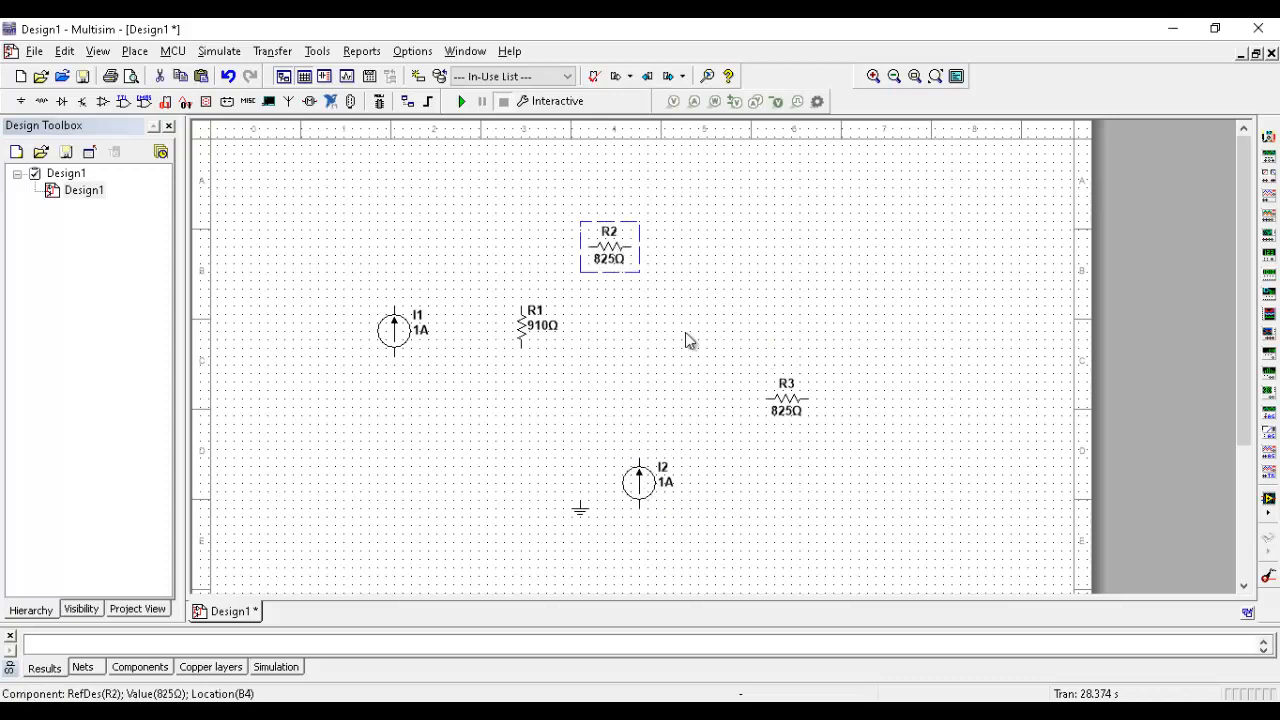
- Move current source I2 to the right of R1 and rotate it so its arrow points down
left_click_drag(640, 482, 697, 343)
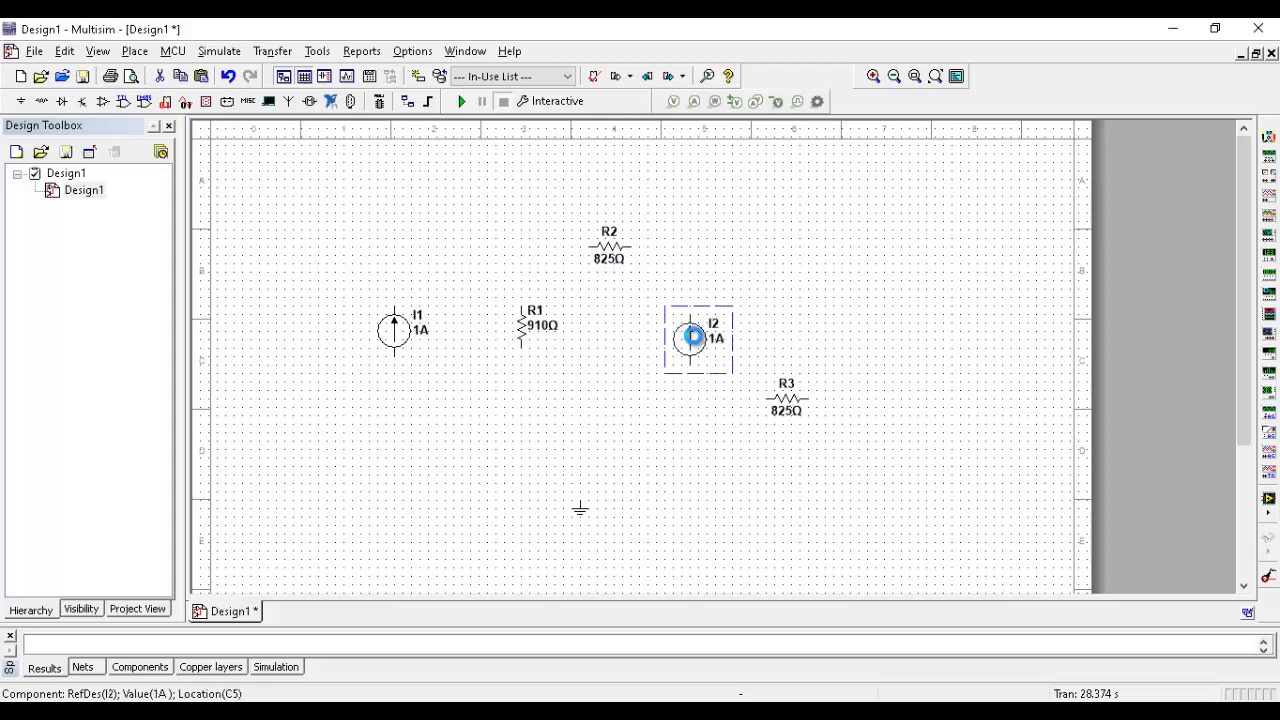
key("ctrl+r")
key("ctrl+r")
- Place resistor R3 vertically to the right of I2 and shift current source I1 slightly left
left_click(727, 430)
left_click_drag(786, 405, 818, 331)
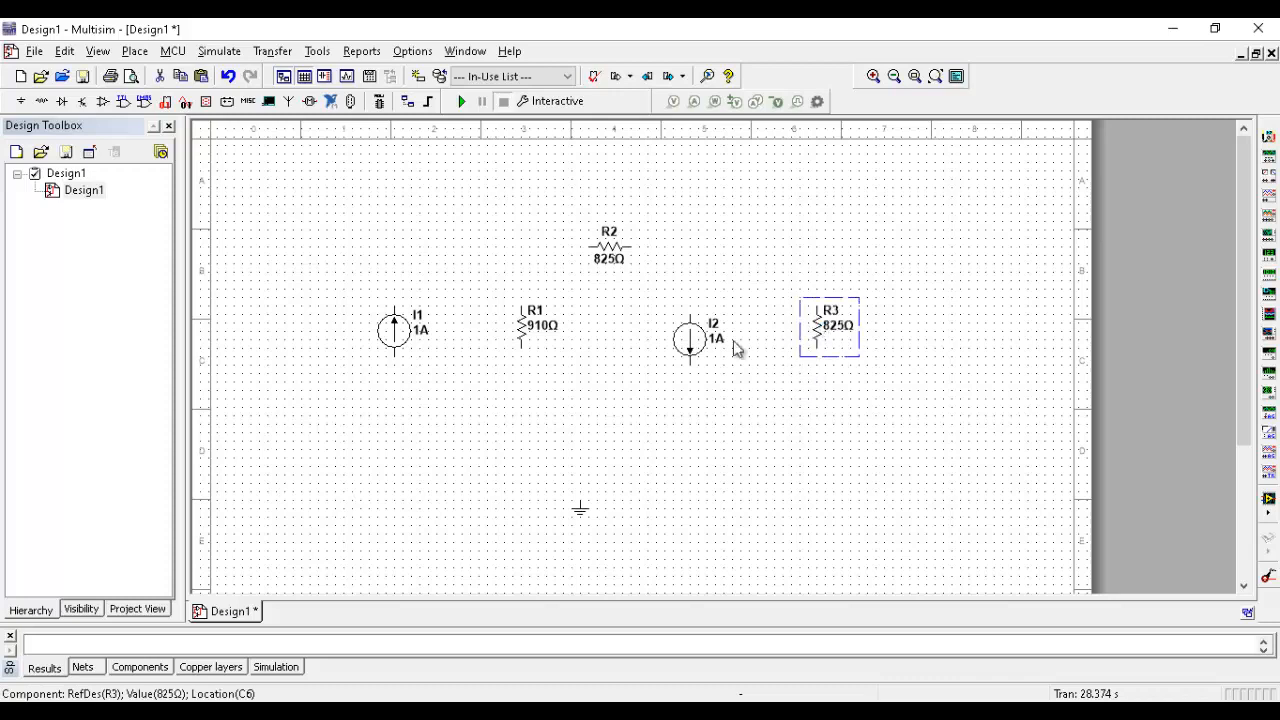
left_click(570, 348)
mouse_move(400, 337)
left_mouse_down()
mouse_move(418, 333)
mouse_move(383, 335)
left_mouse_up()
- Wire current source I1 in parallel with resistor R1, connecting both their upper and lower terminals
left_click(525, 372)
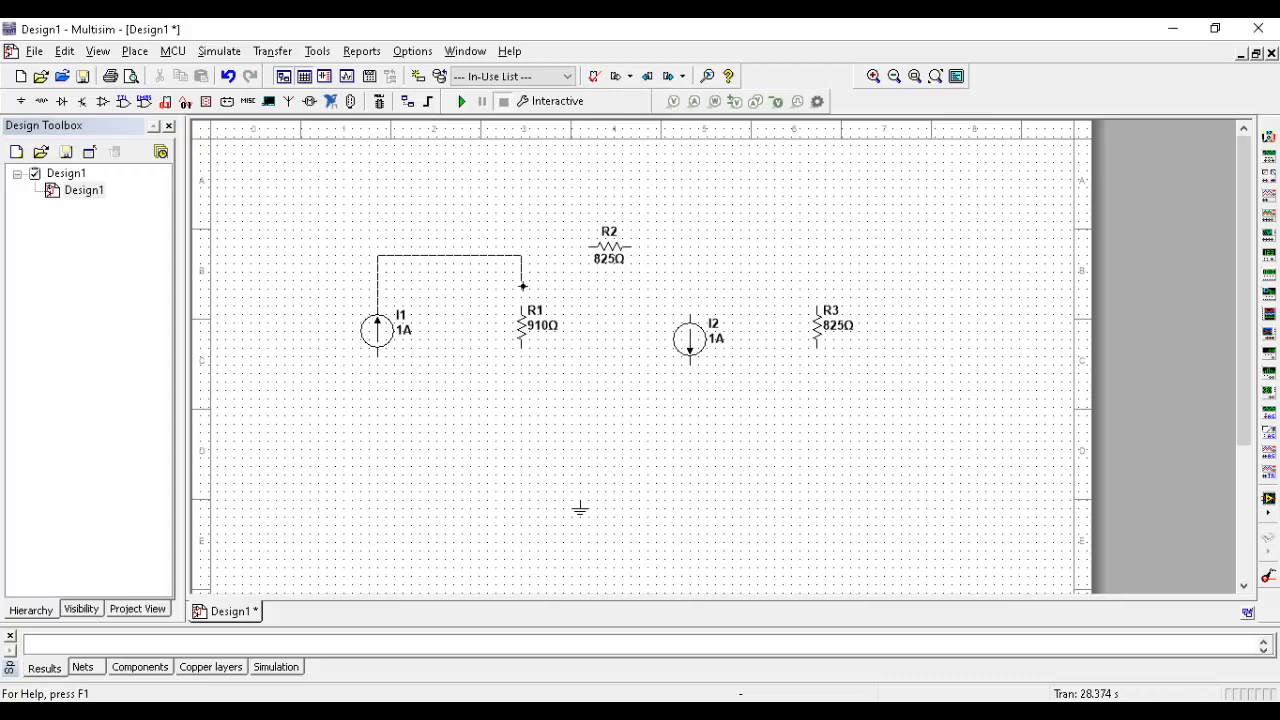
left_click(522, 306)
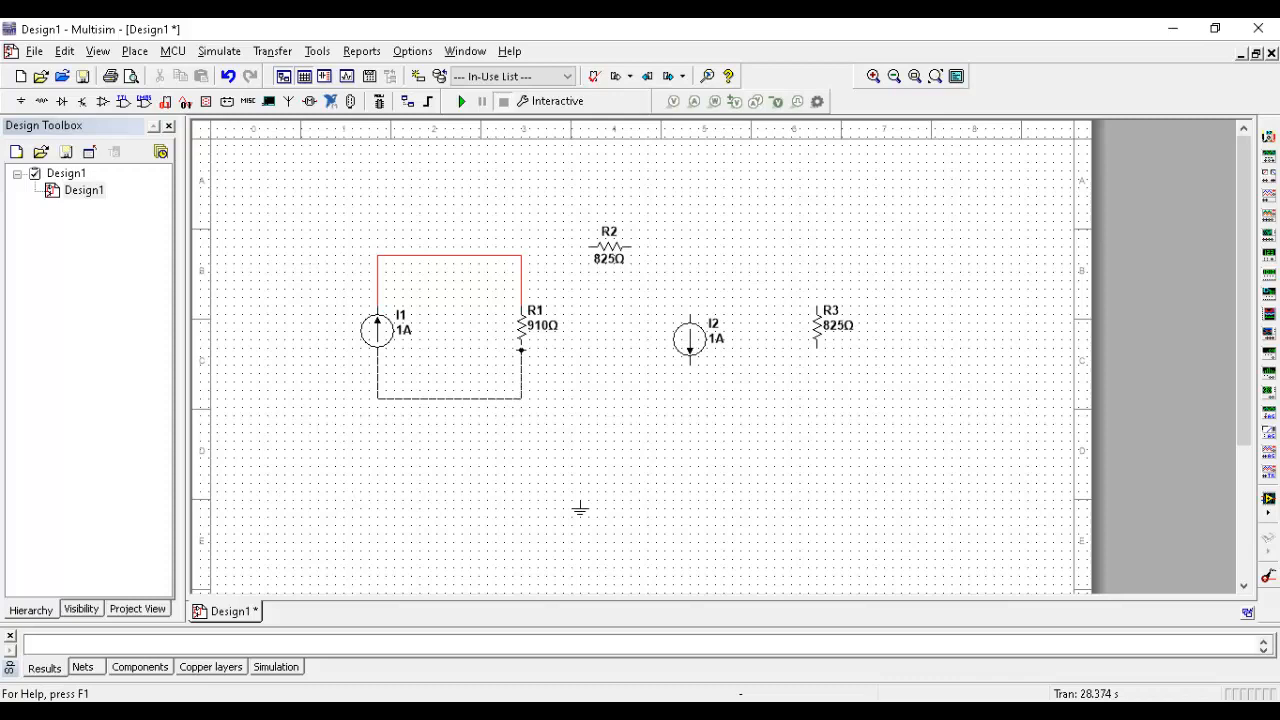
left_click(523, 350)
- Align resistor R2 with the upper wire and connect its left terminal to the node above R1
left_click_drag(607, 262, 599, 271)
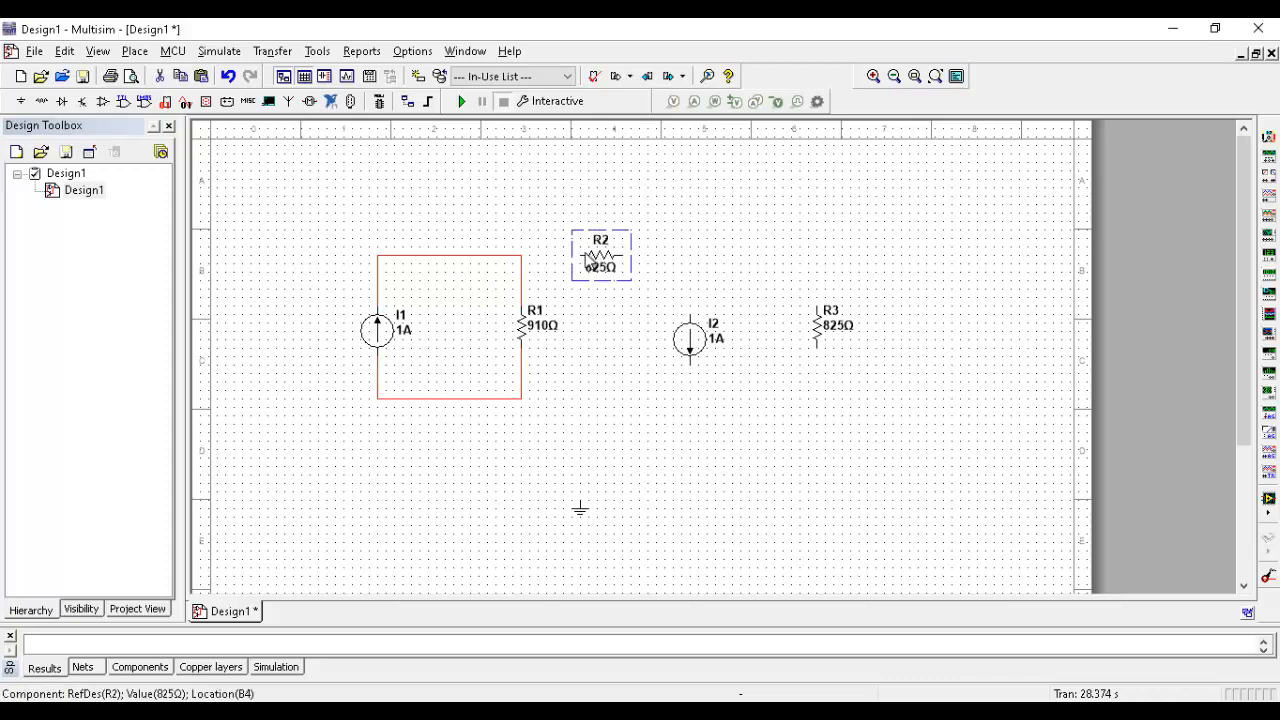
left_click(560, 266)
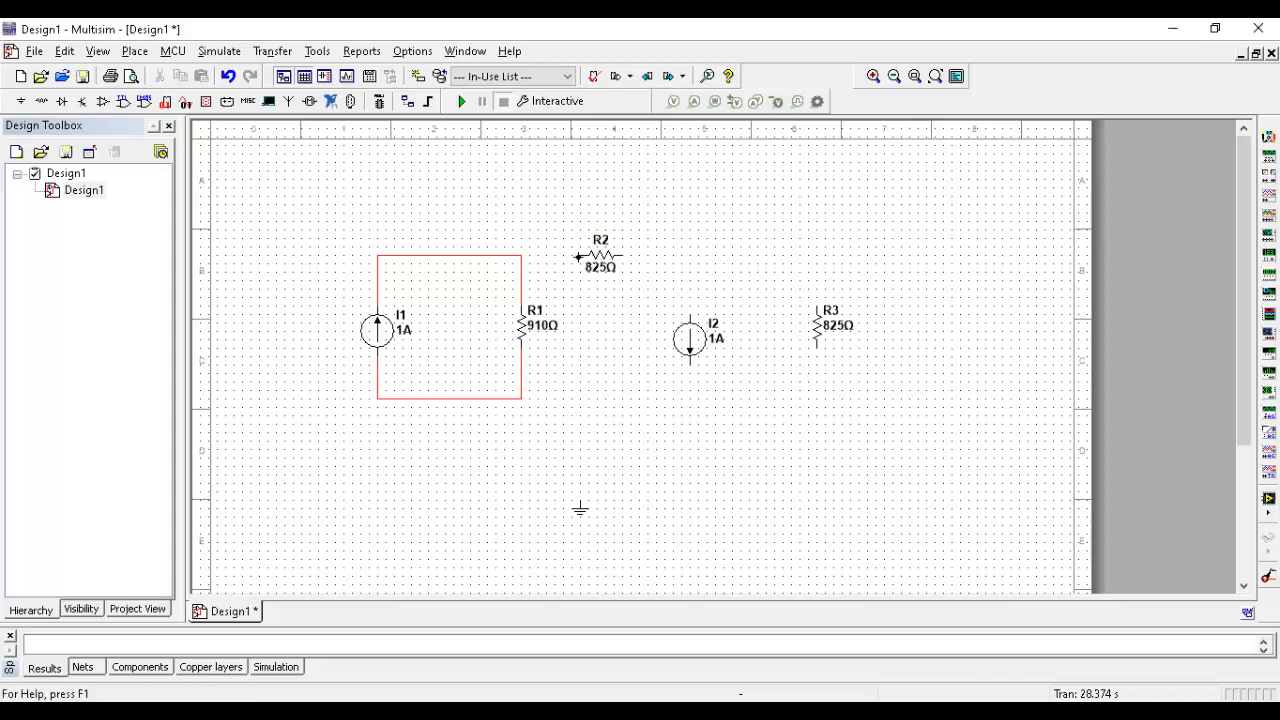
left_click(522, 257)
- Move current source I2 closer to R2 and wire it between R2's right terminal and the lower wire
left_click_drag(686, 336, 670, 318)
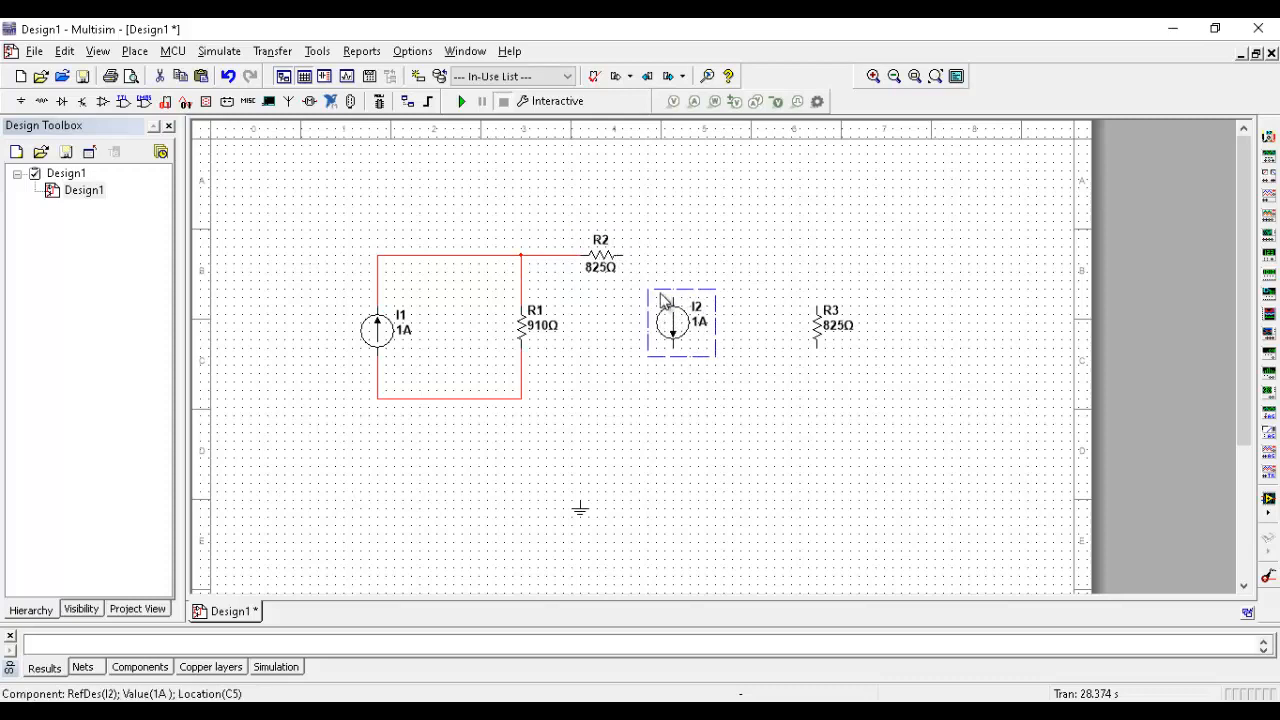
left_click(623, 257)
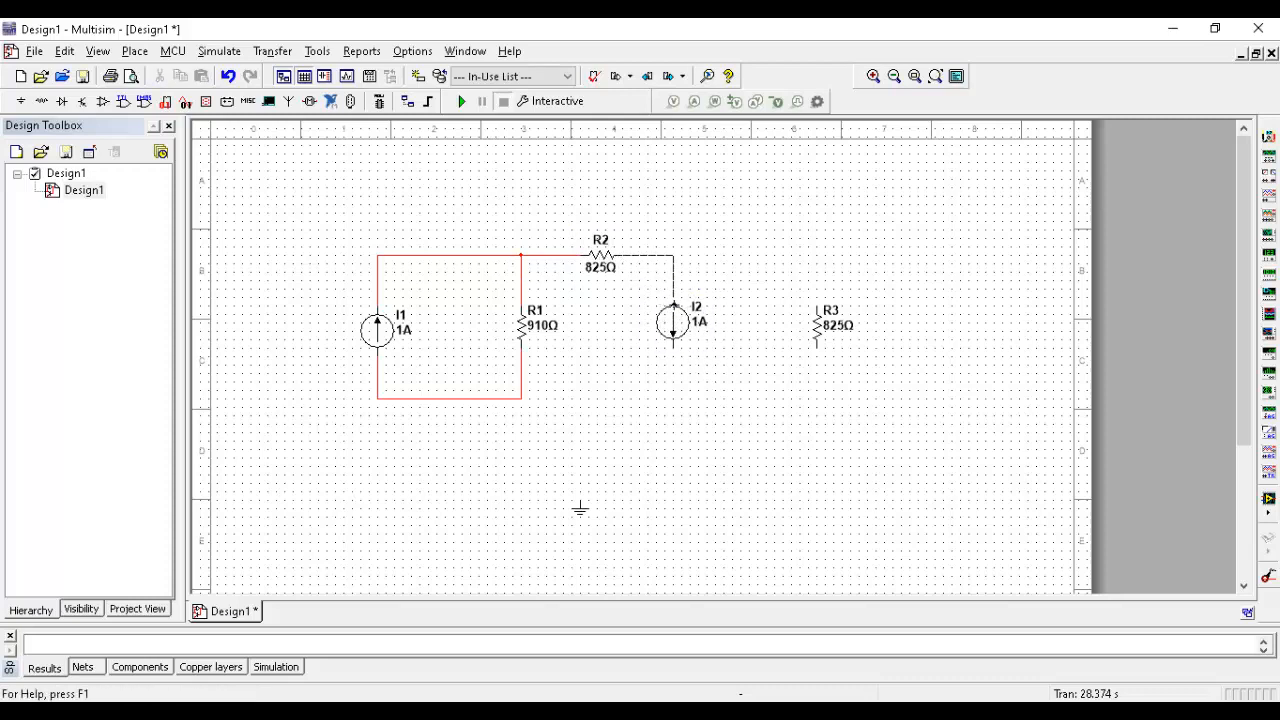
left_click(673, 284)
left_click(522, 400)
- Move resistor R3 closer to I2 and wire it in parallel with that source
left_click_drag(790, 318, 739, 310)
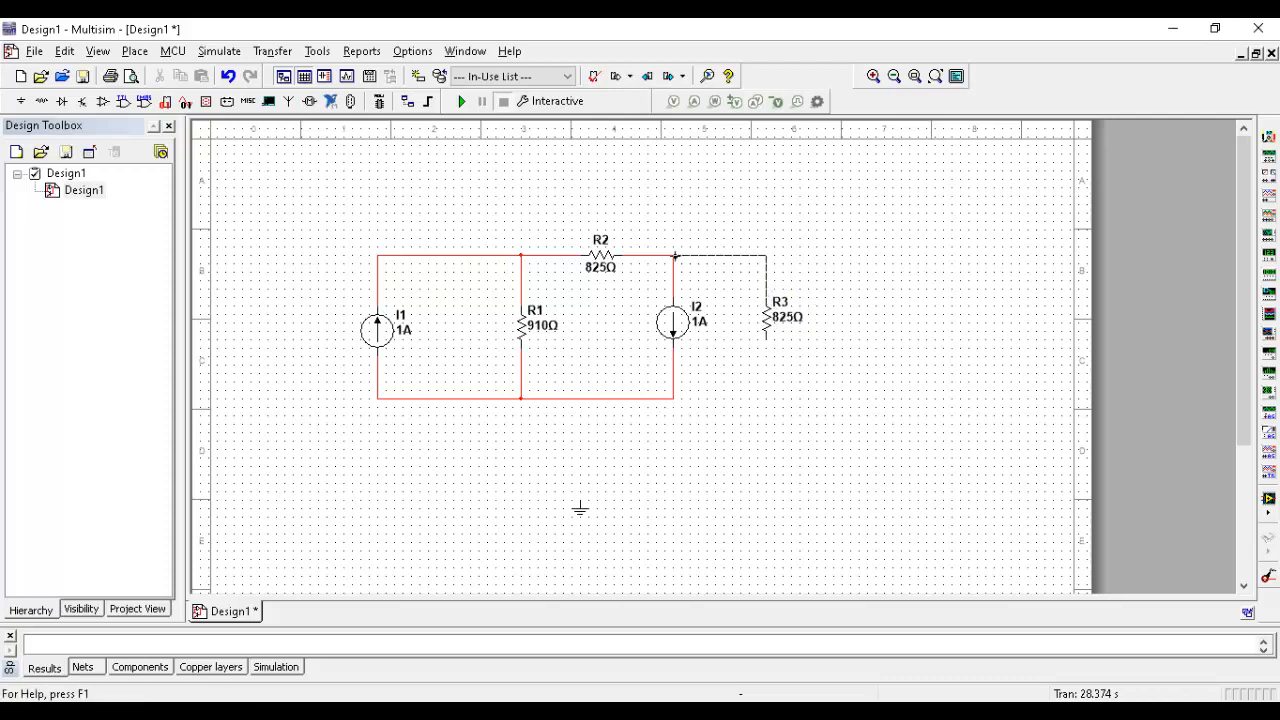
left_click(674, 256)
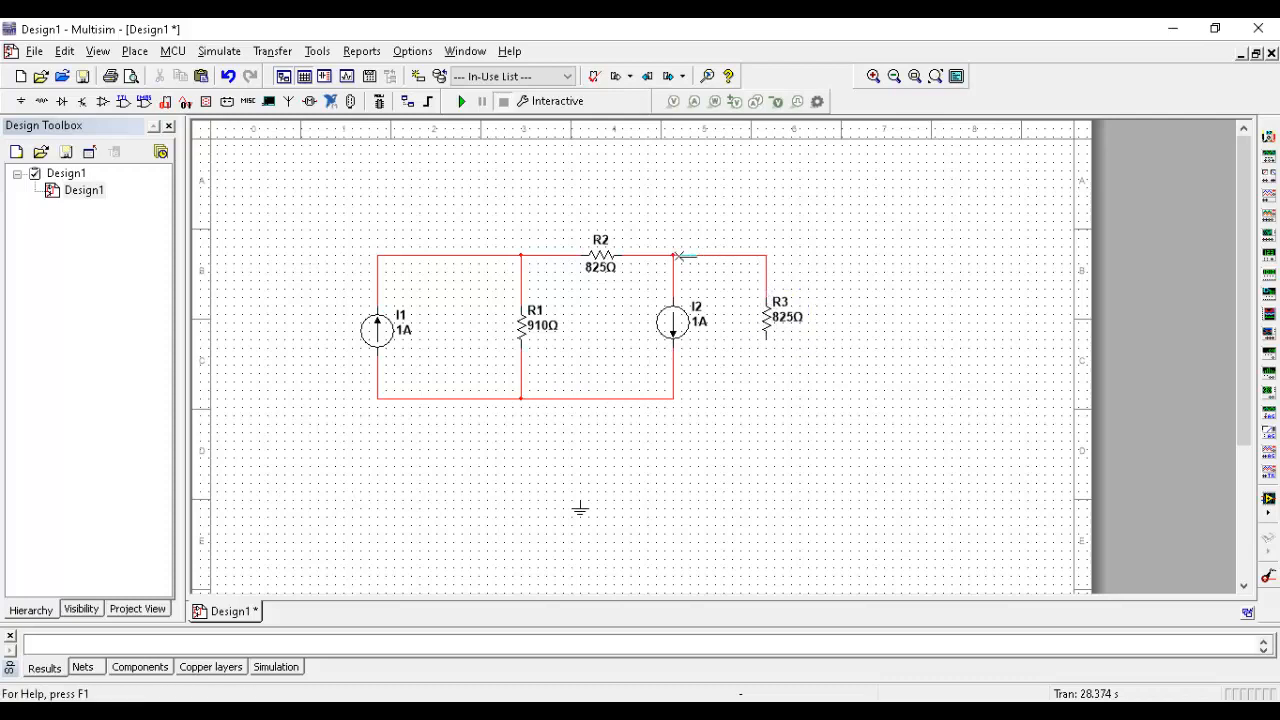
left_click(767, 342)
left_click(673, 398)
- Move the ground symbol just below the circuit and connect it to the lower wire between R1 and I2
left_click_drag(531, 490, 604, 537)
left_click(580, 502)
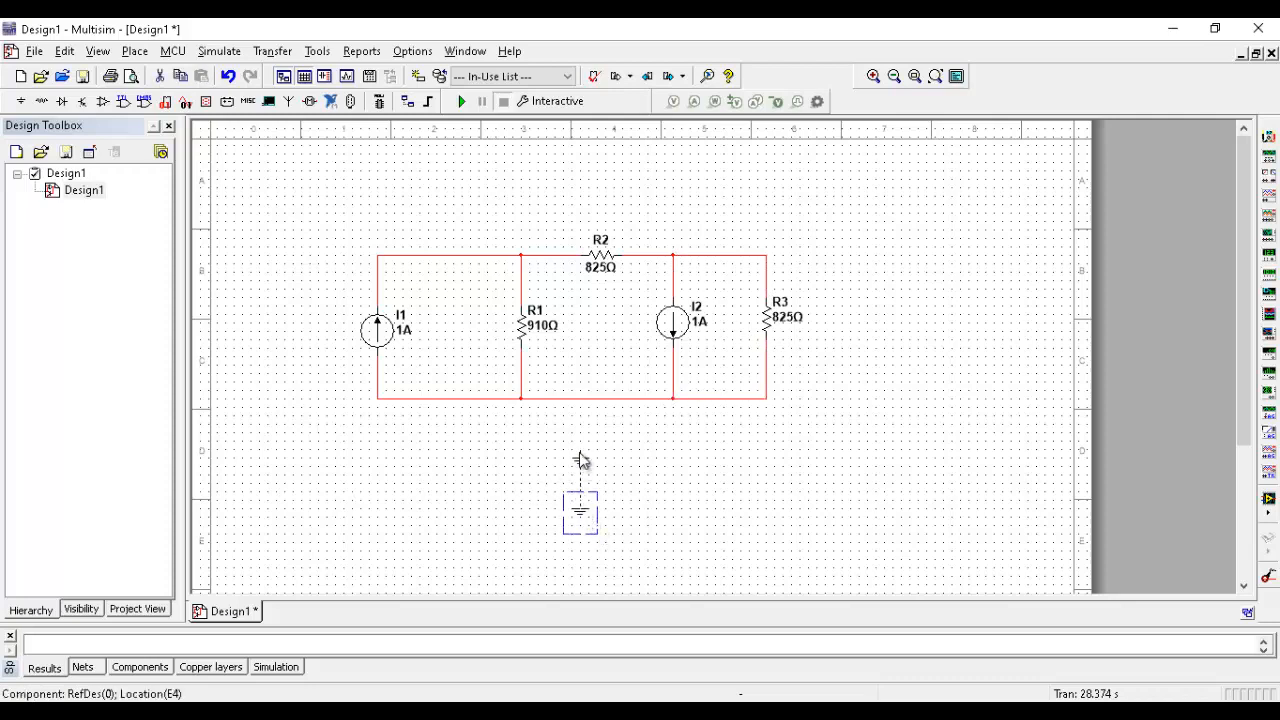
left_click_drag(582, 438, 590, 430)
left_click(593, 425)
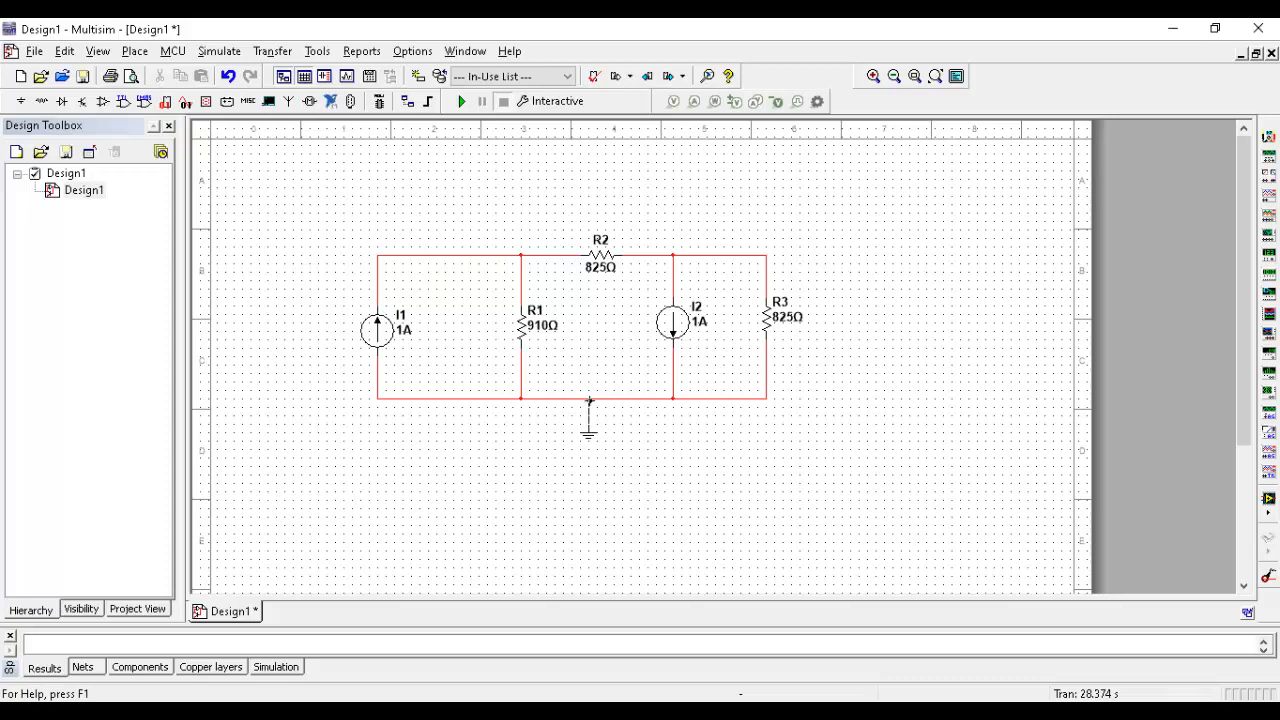
left_click(589, 399)
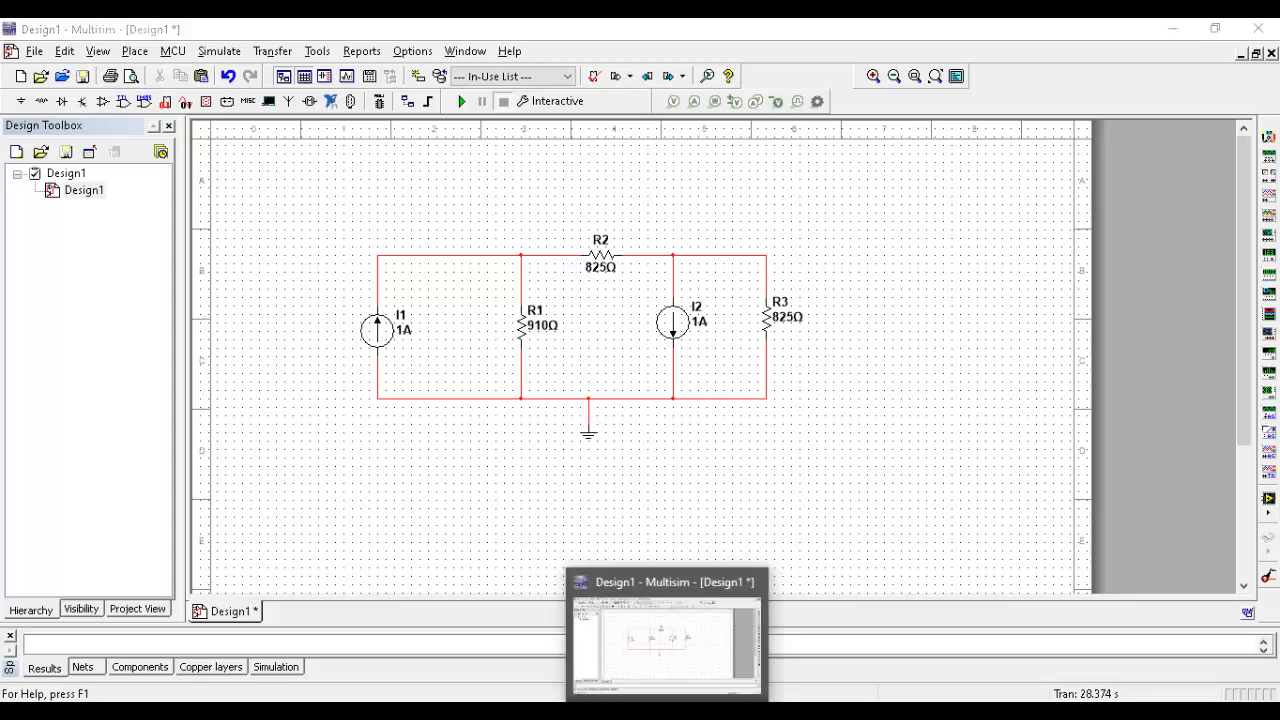
- Check the circuit slide in PowerPoint, return to Multisim, and set current source I1 to 0.001 A
left_click(670, 715)
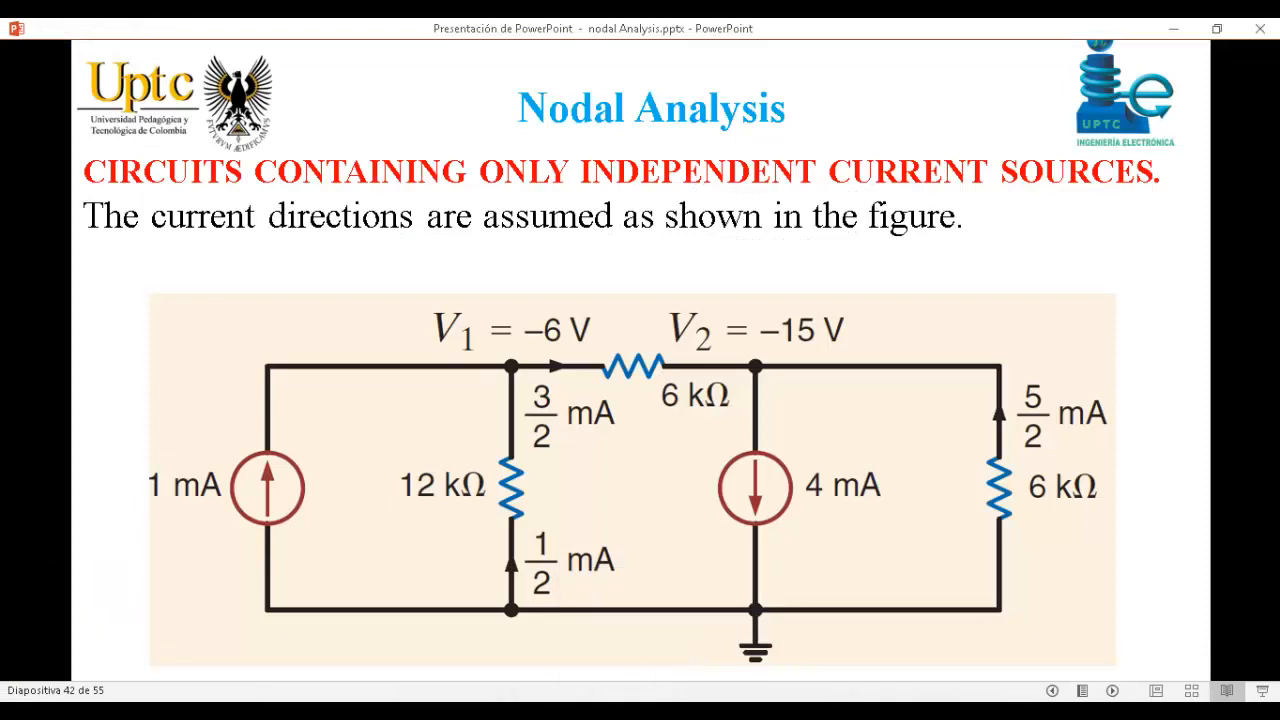
left_click(655, 715)
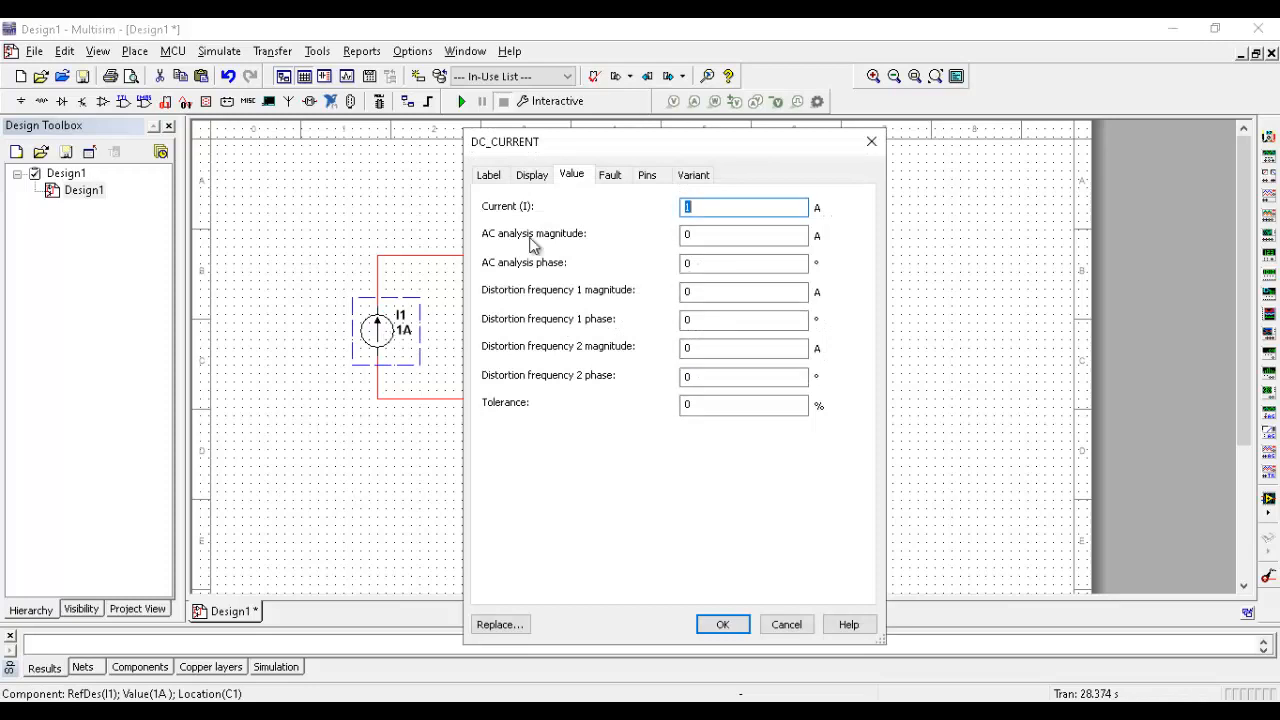
left_click(705, 208)
left_click(741, 636)
- Check the slide in PowerPoint, return to Multisim, and set resistor R1's resistance to 12 kΩ
key("alt+Tab")
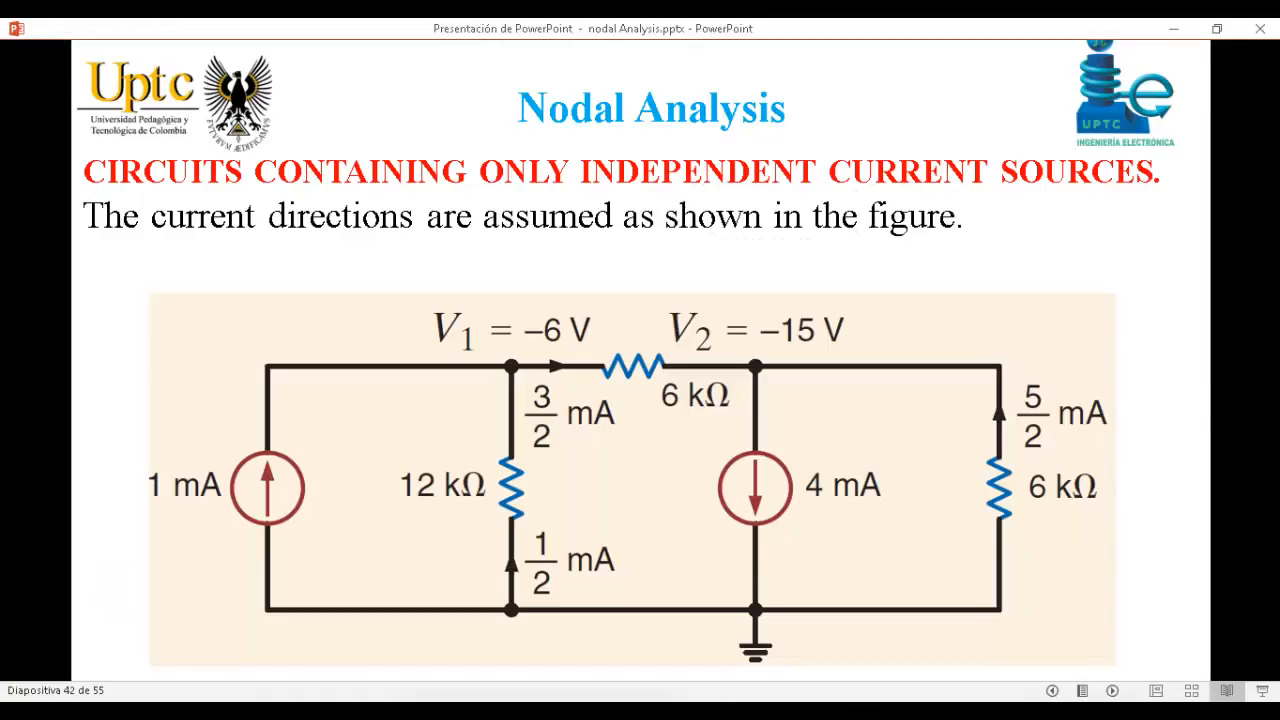
key("alt+Tab")
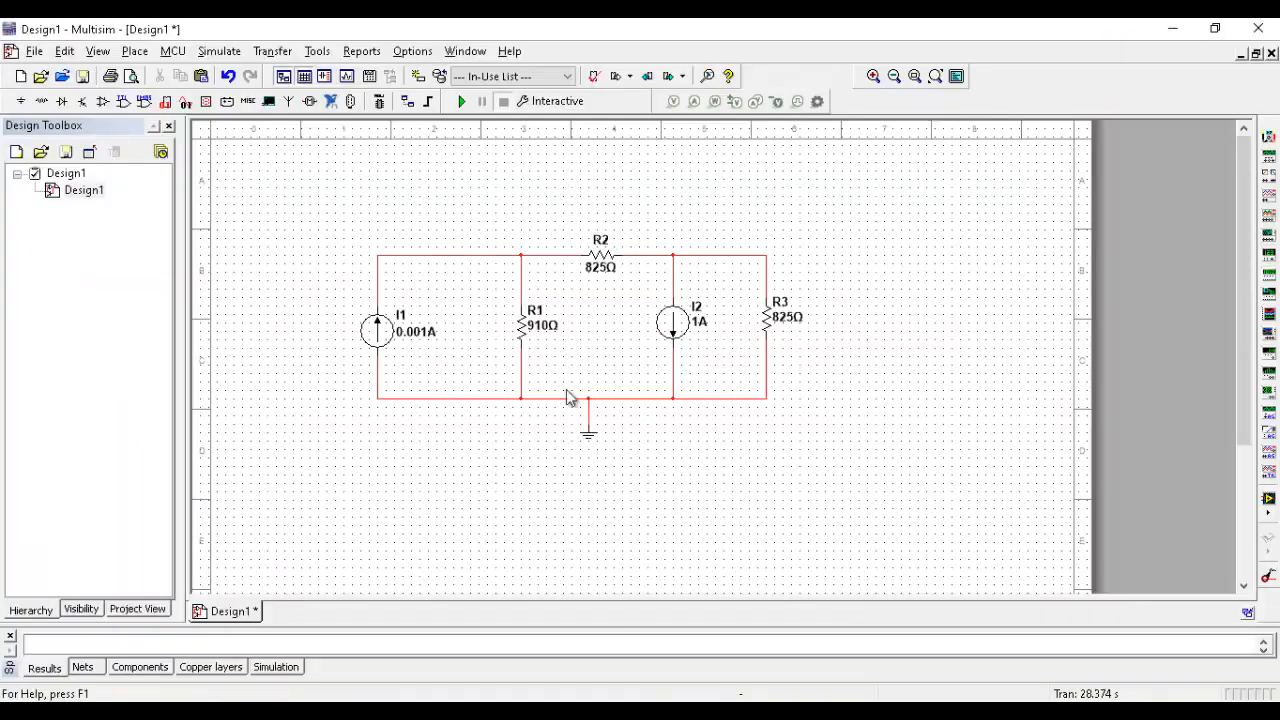
left_click(531, 326)
double_click(531, 326)
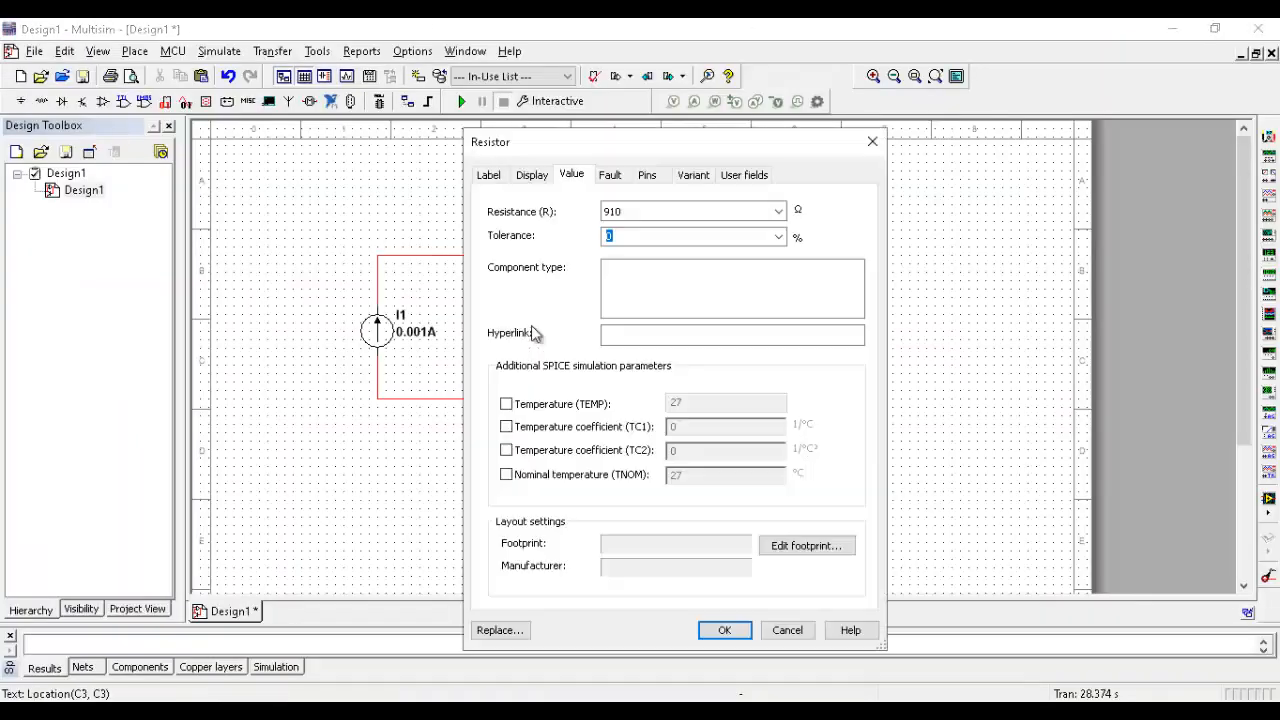
left_click(780, 211)
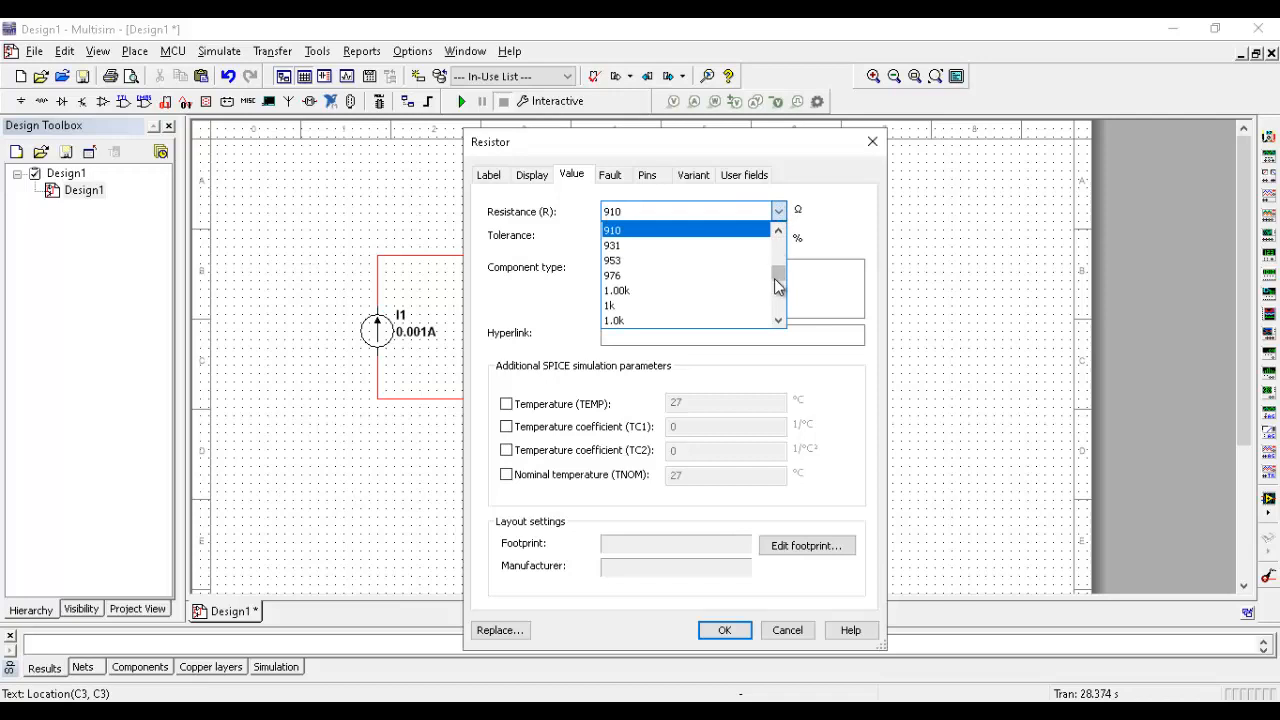
left_click_drag(778, 272, 657, 208)
left_click(655, 211)
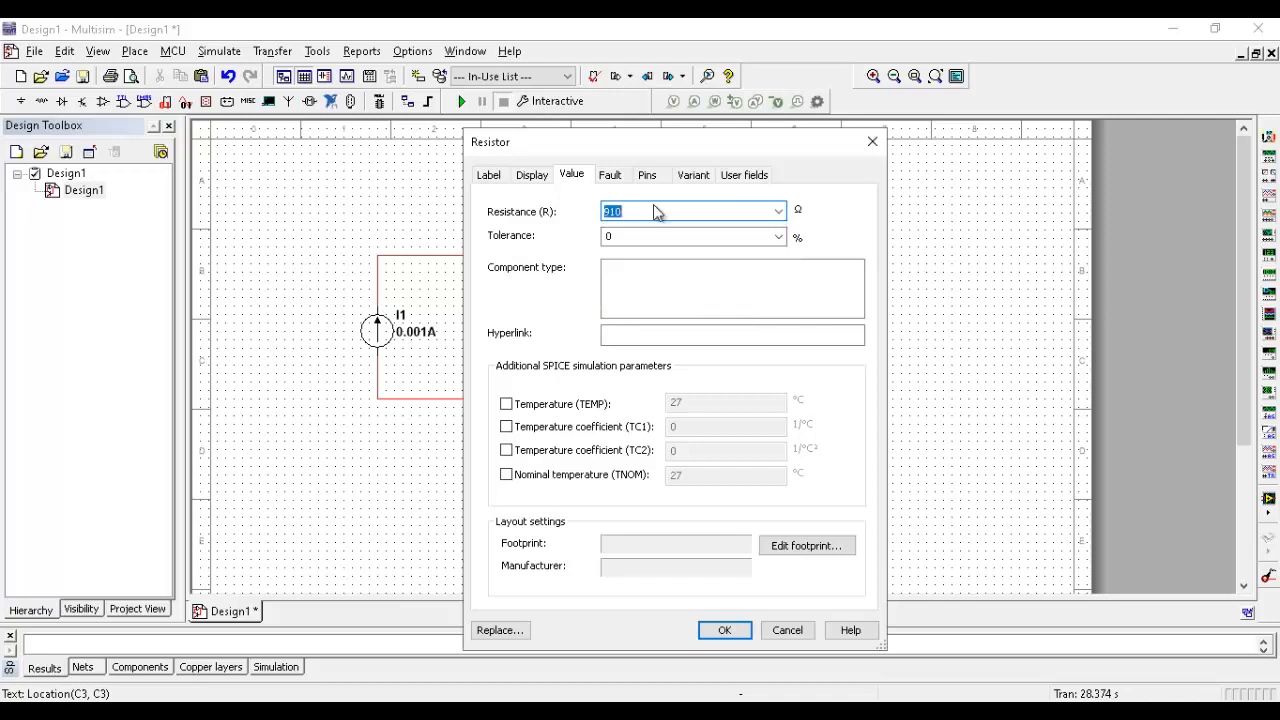
type("12k")
left_click(778, 211)
left_click(742, 243)
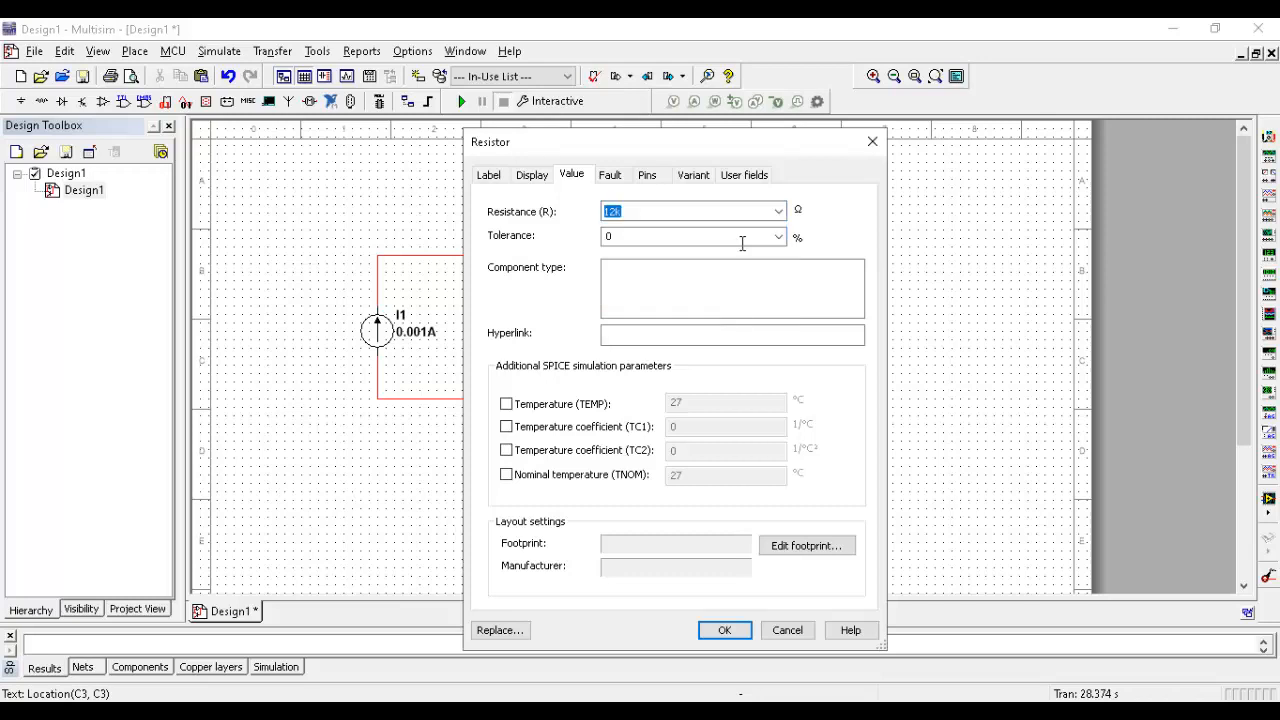
left_click(736, 629)
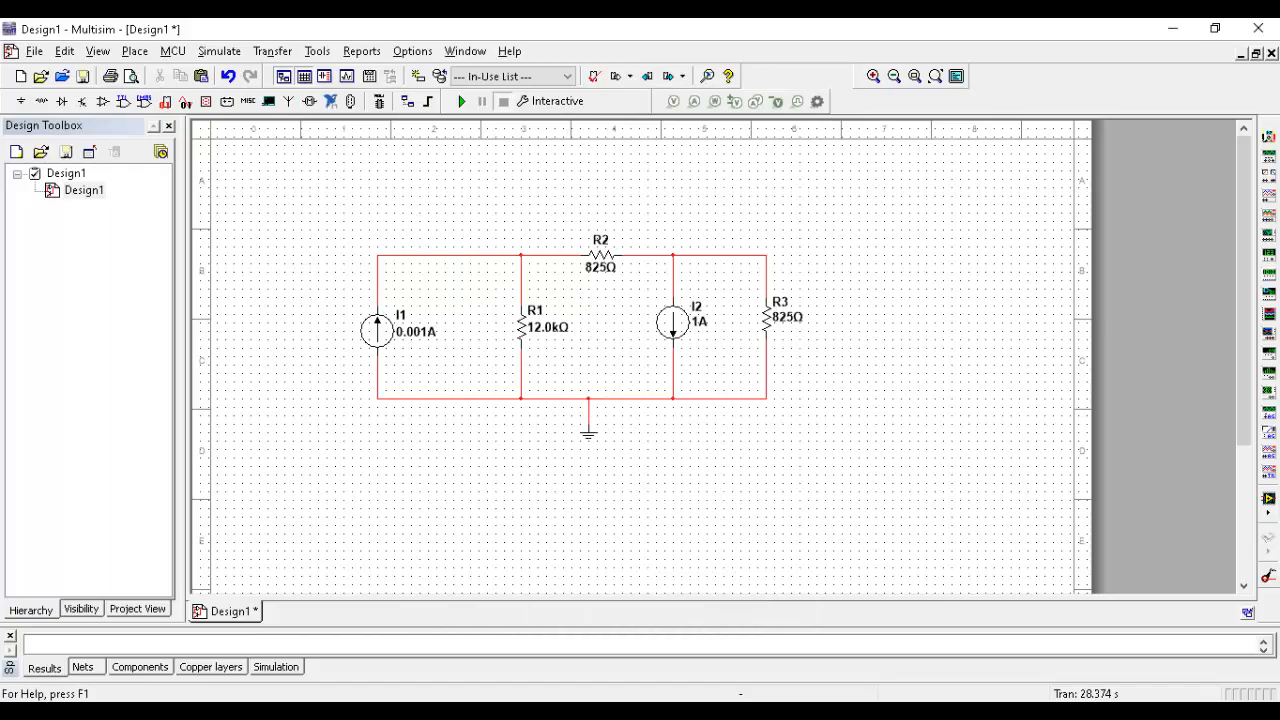
- Check the slide in PowerPoint, return to Multisim, and set resistor R2's resistance to 6 kΩ
key("alt+Tab")
key("alt+Tab")
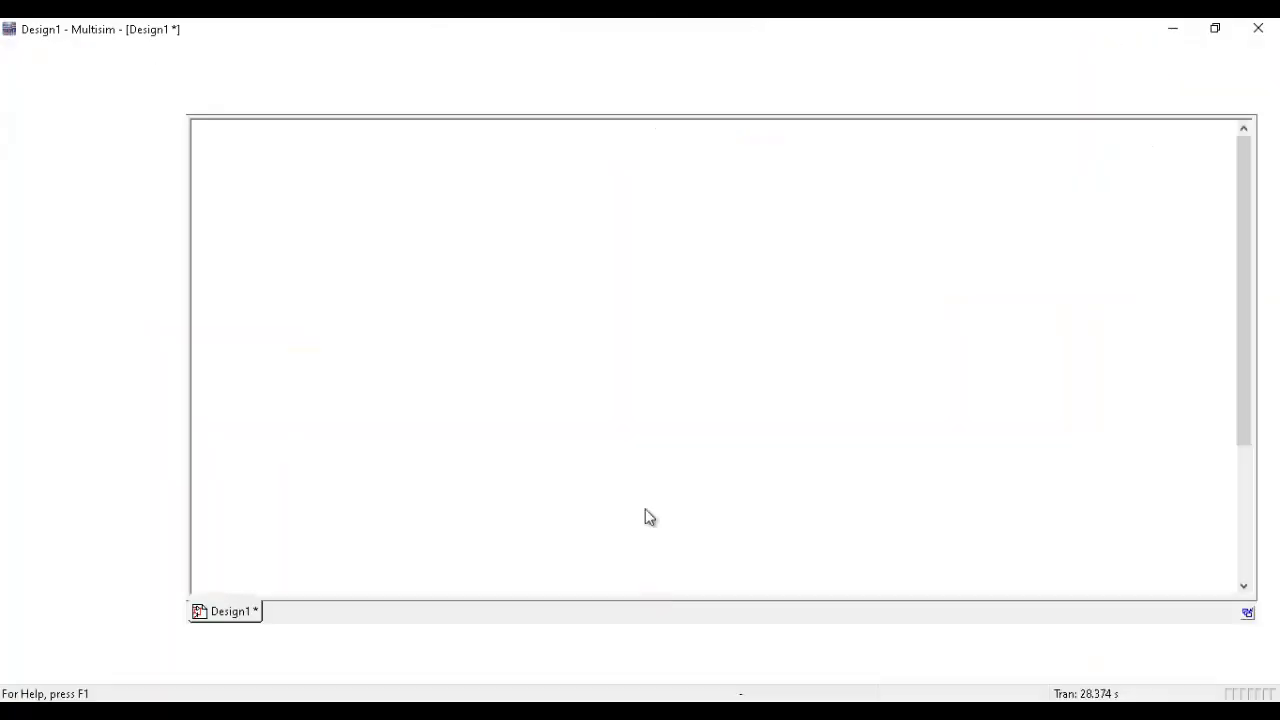
double_click(604, 264)
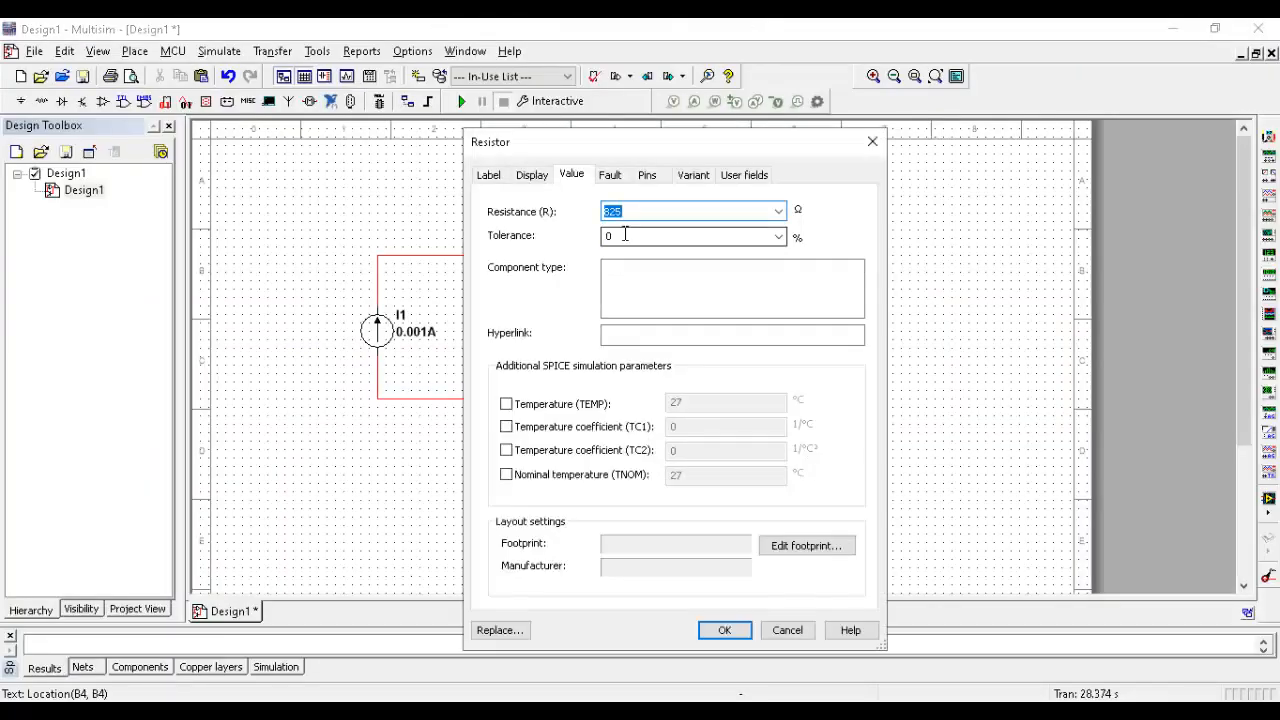
key("BackSpace")
type("6k")
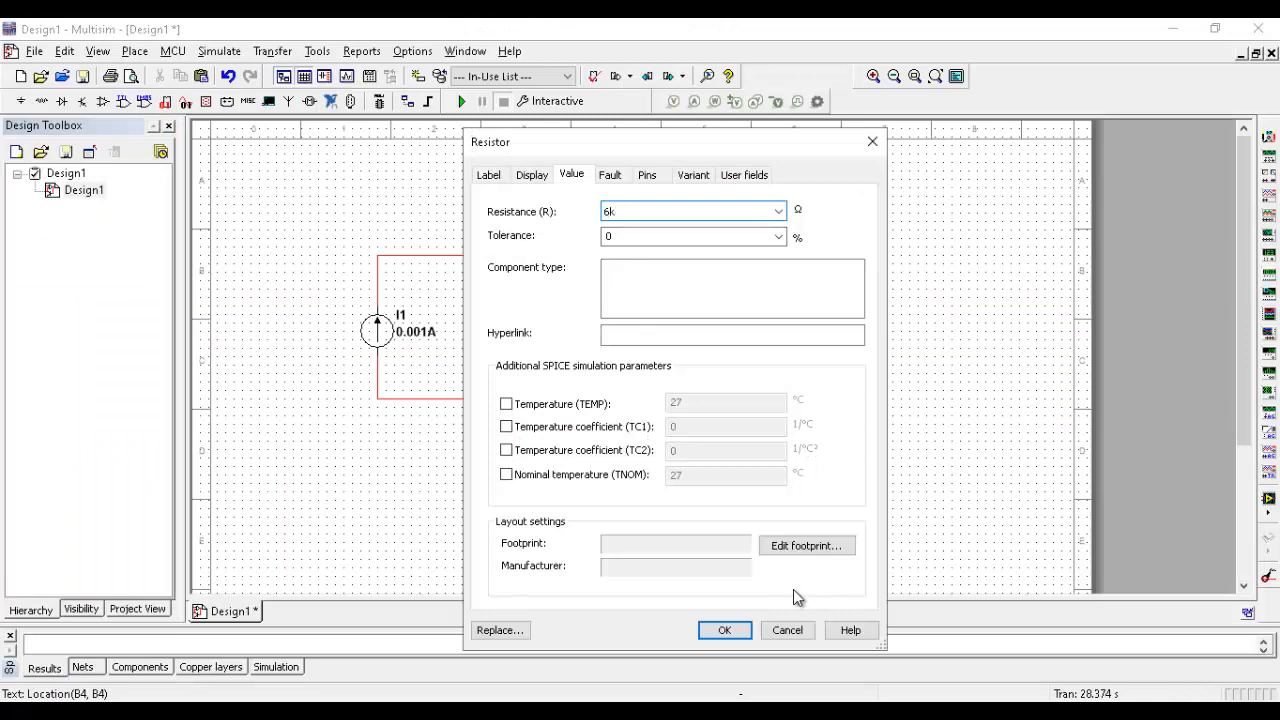
left_click(724, 630)
- Set resistor R3's resistance to 6 kΩ and current source I2's current to 0.004 A
double_click(788, 316)
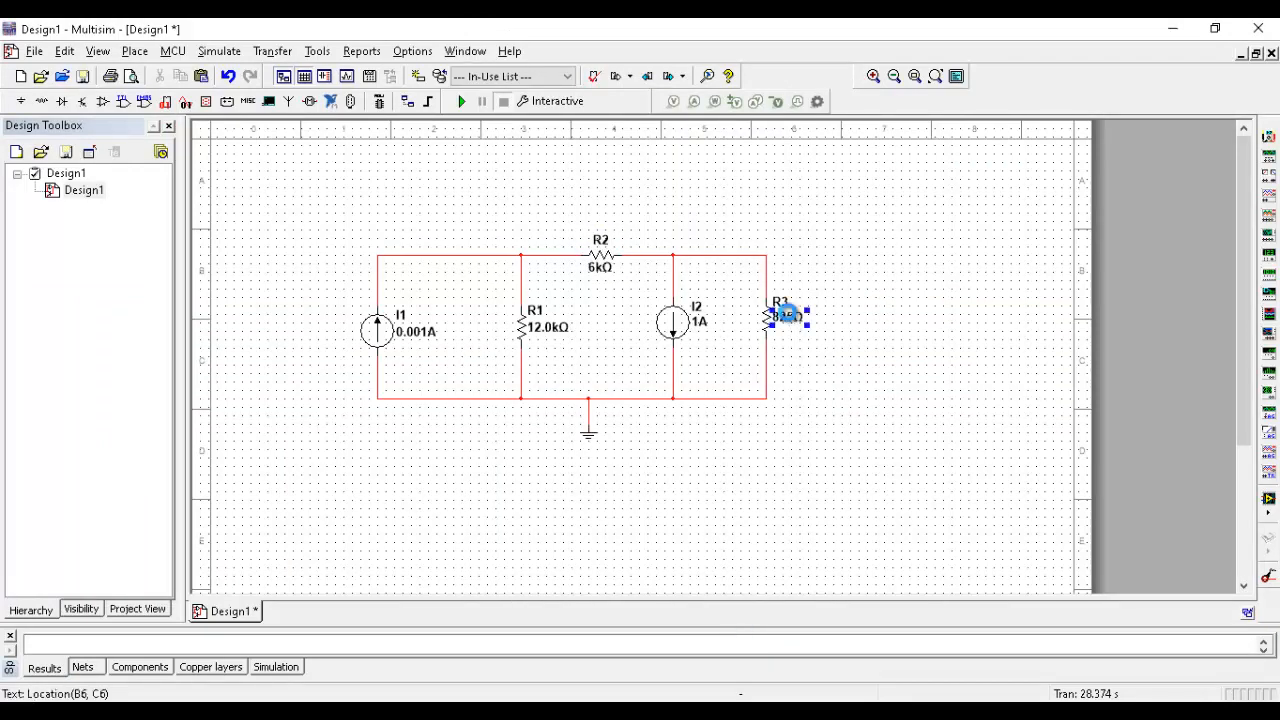
key("BackSpace")
type("6k")
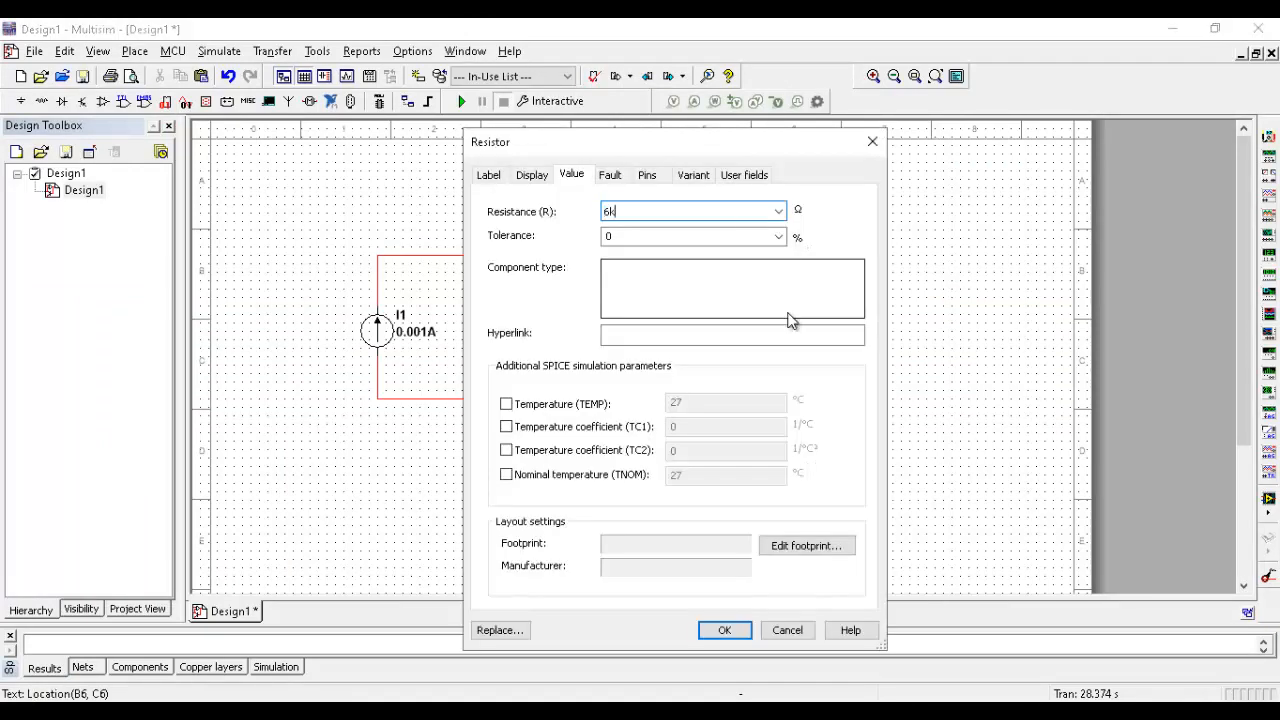
left_click(704, 627)
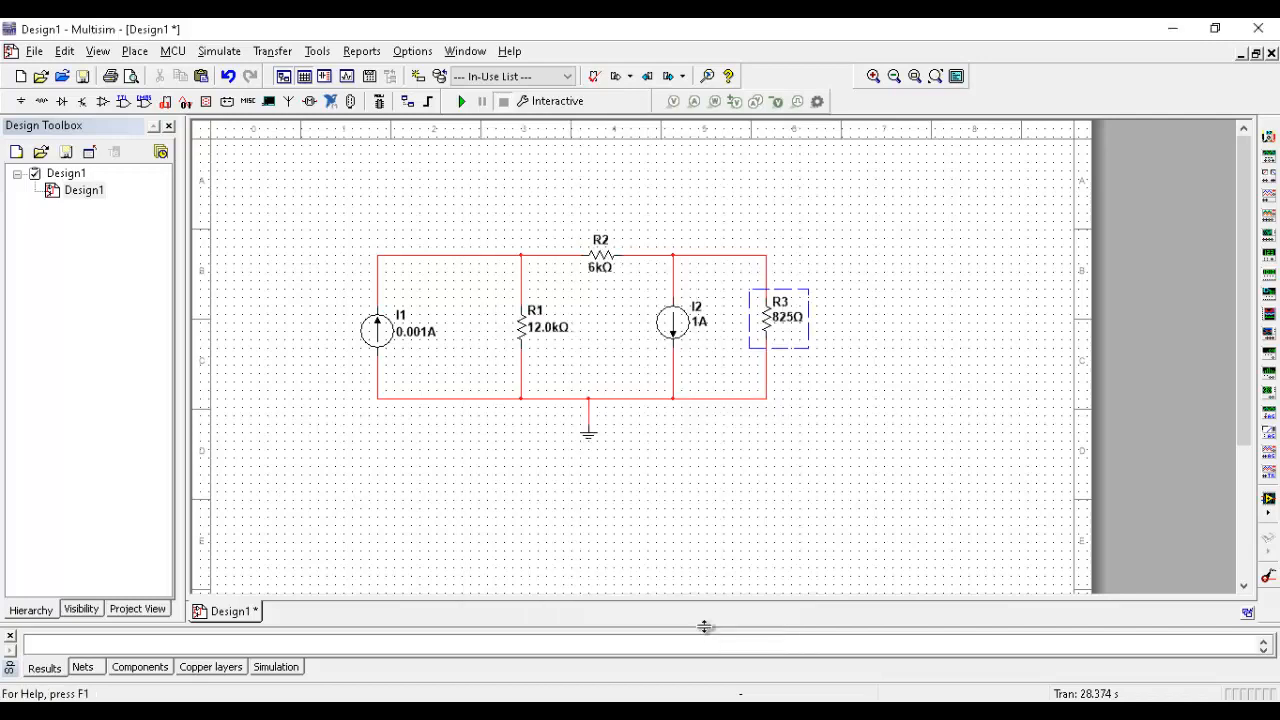
double_click(675, 324)
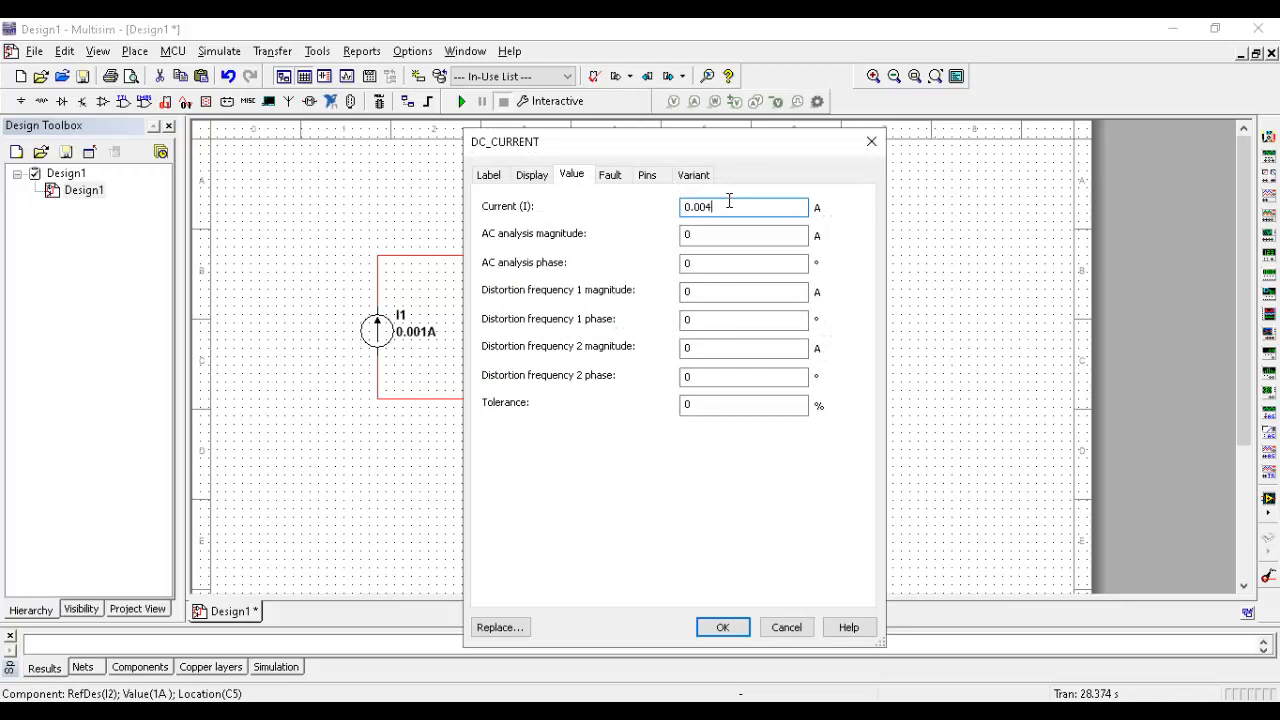
left_click(724, 627)
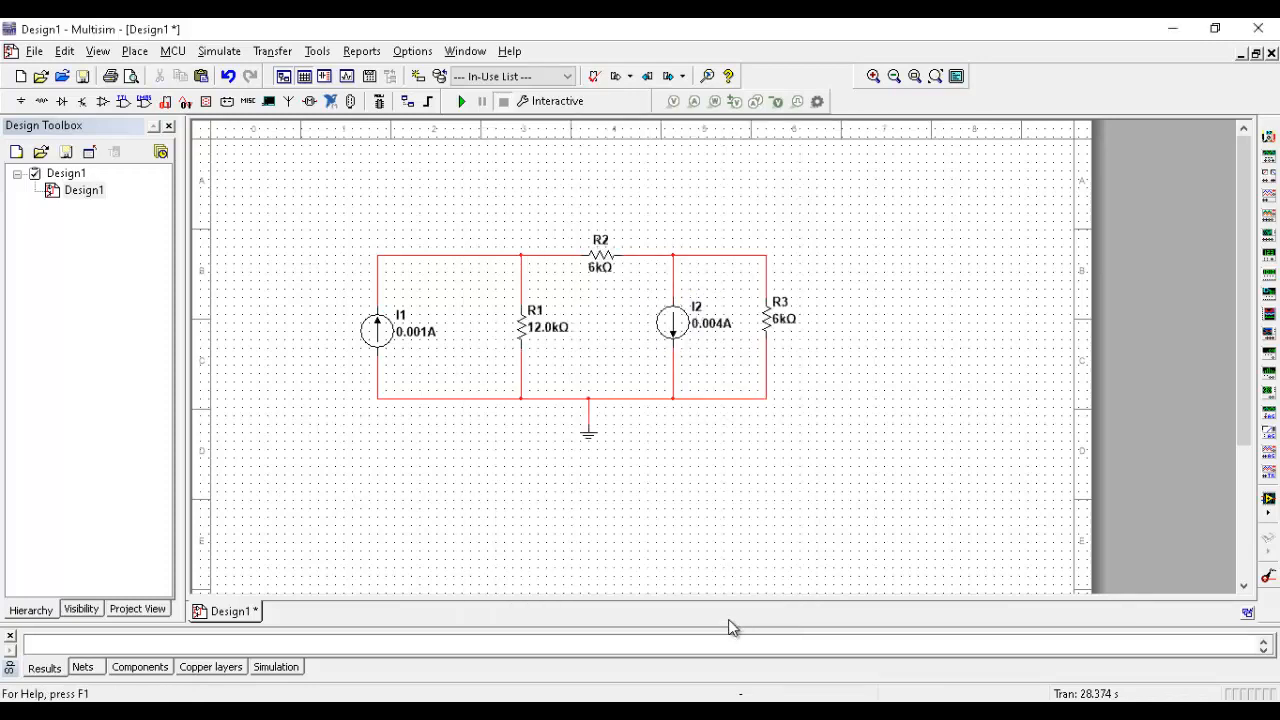
- Try to move the whole circuit on the sheet and enlarge the Spreadsheet View to read its results
left_click_drag(324, 203, 843, 460)
left_click(766, 488)
left_click_drag(383, 626, 387, 507)
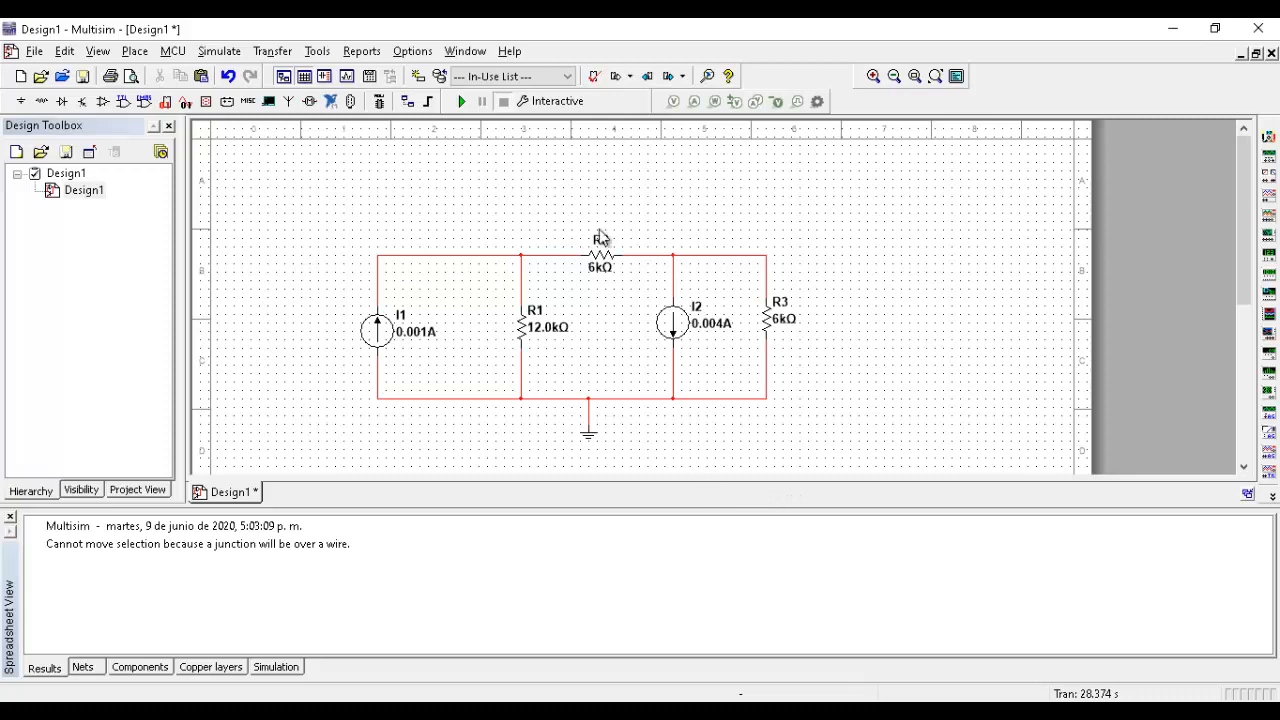
left_click_drag(449, 226, 748, 450)
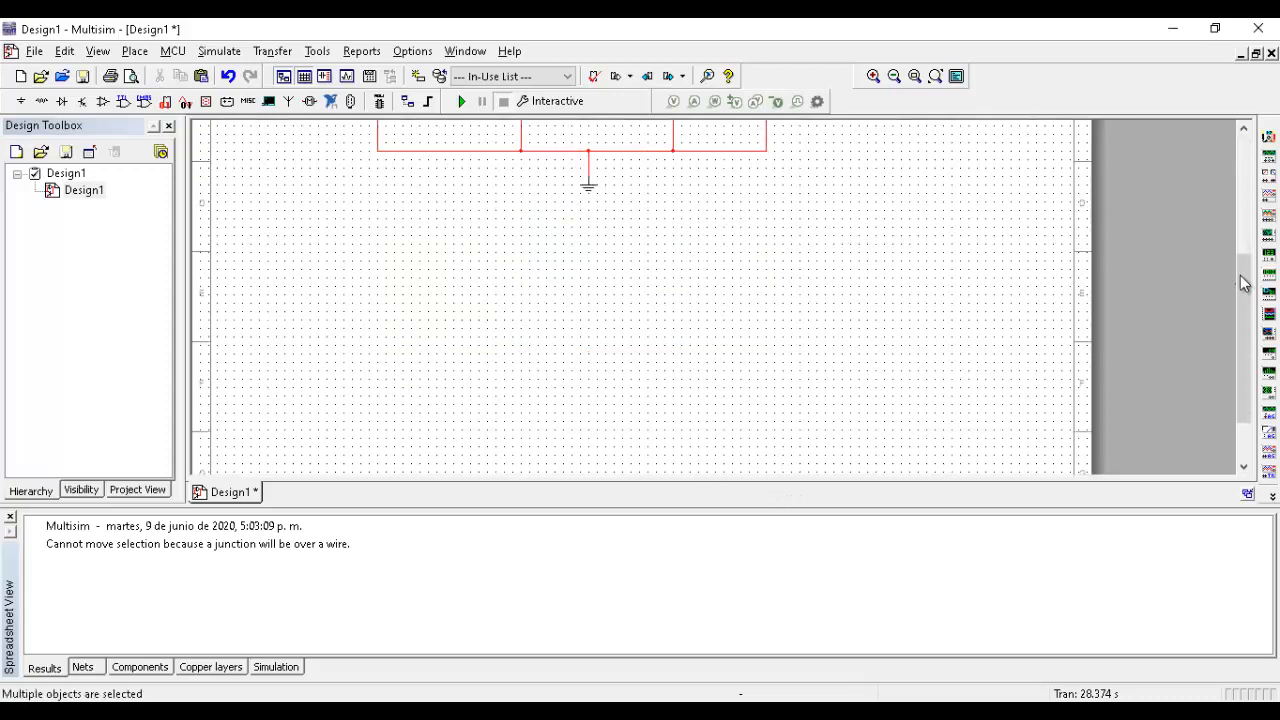
left_click_drag(1240, 288, 1245, 166)
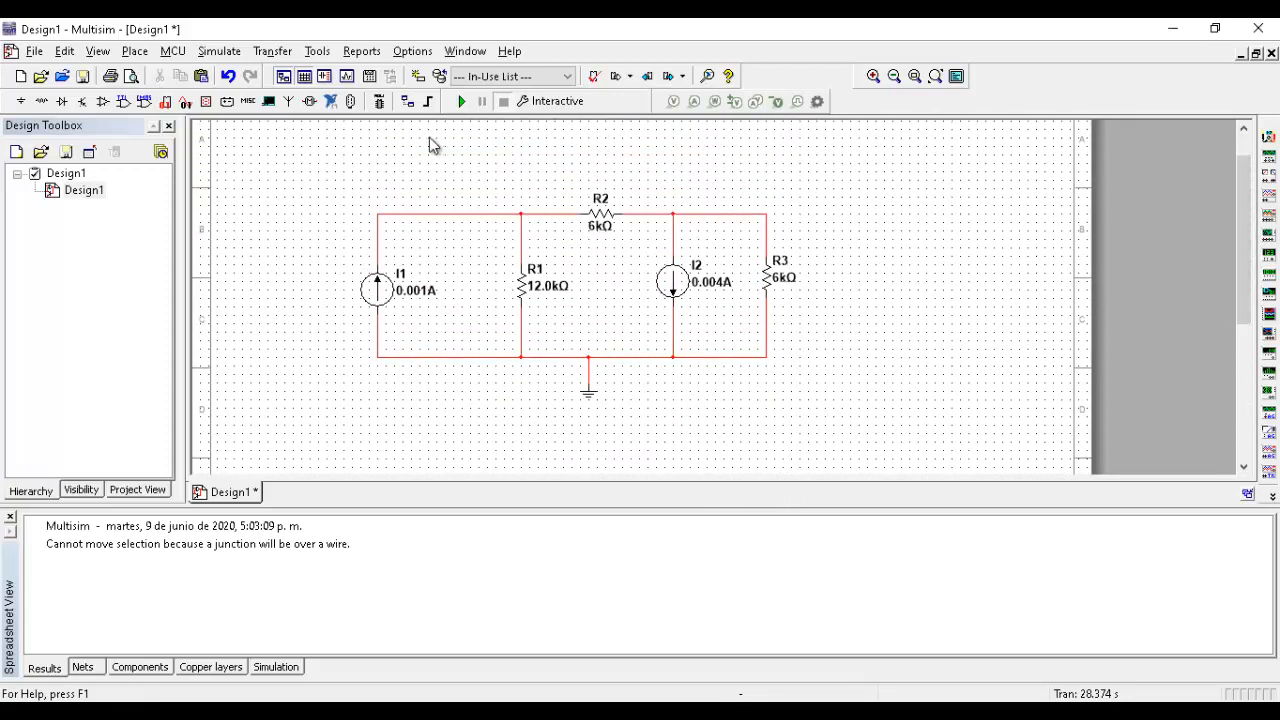
- Move the whole circuit slightly up and to the left on the sheet
key("ctrl+a")
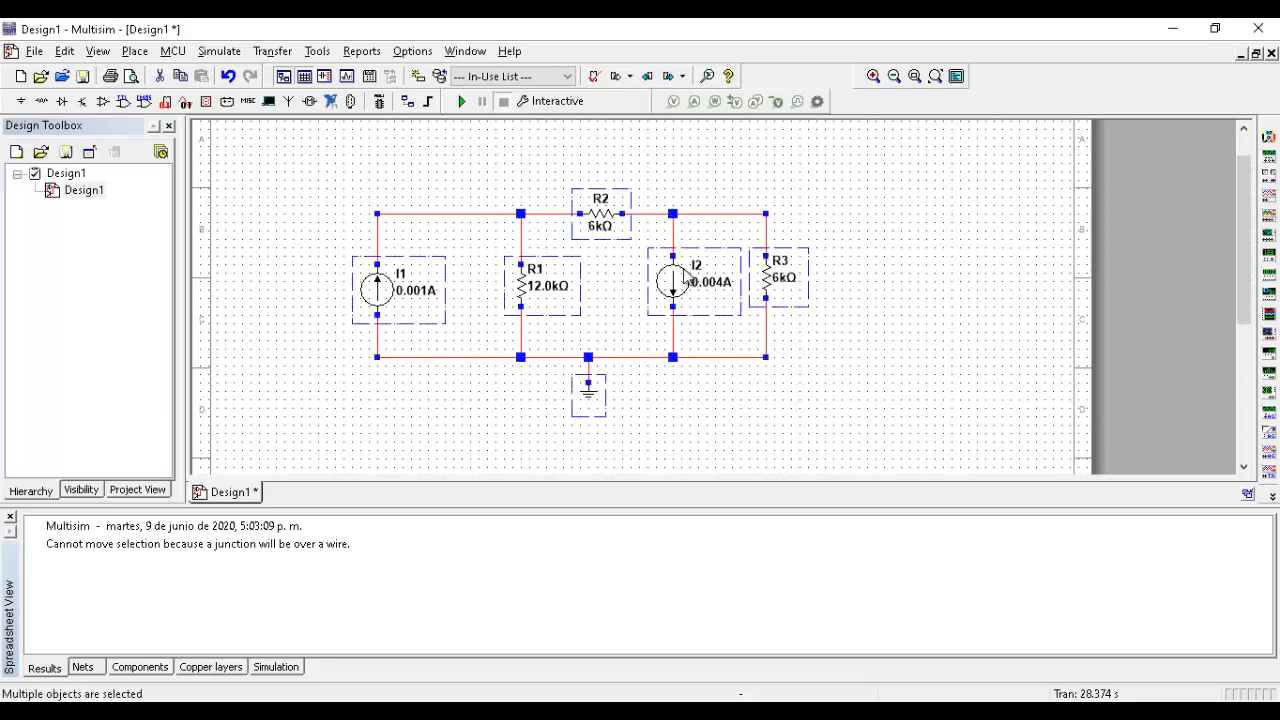
mouse_move(683, 265)
left_mouse_down()
mouse_move(826, 315)
mouse_move(660, 263)
left_mouse_up()
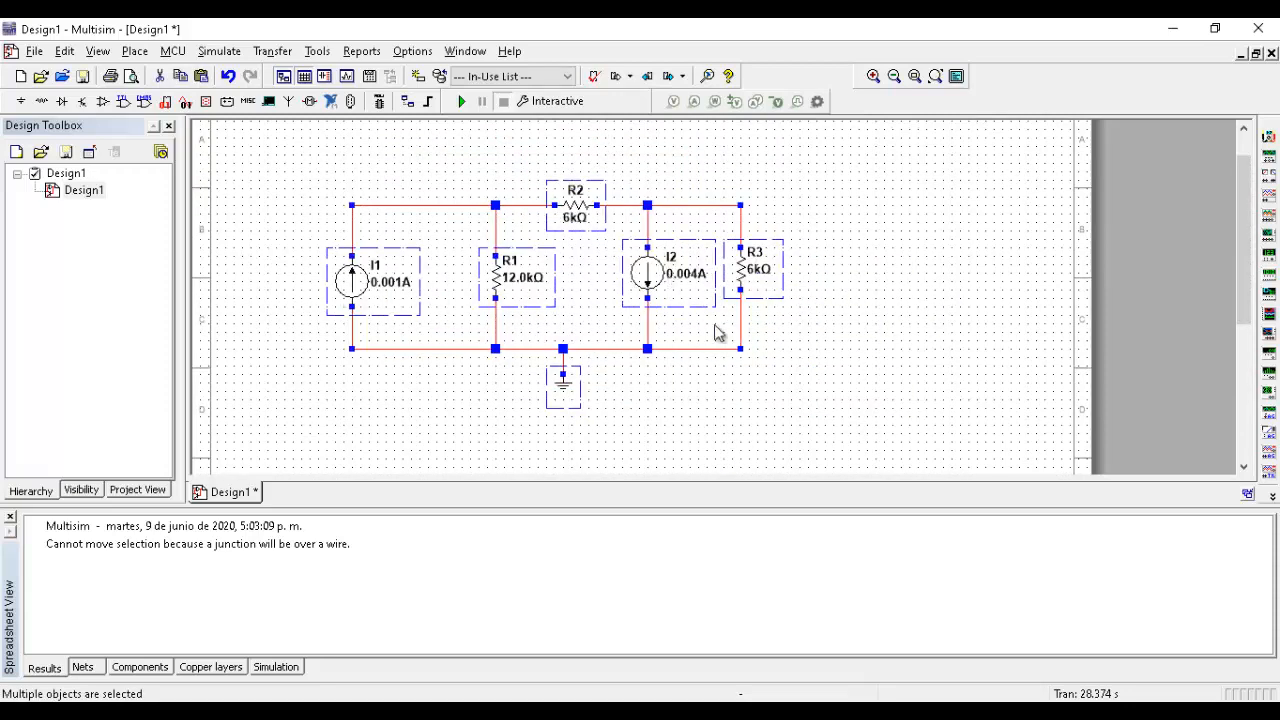
left_click(796, 422)
- Set current source I1's current to 0.009 A
left_click(352, 283)
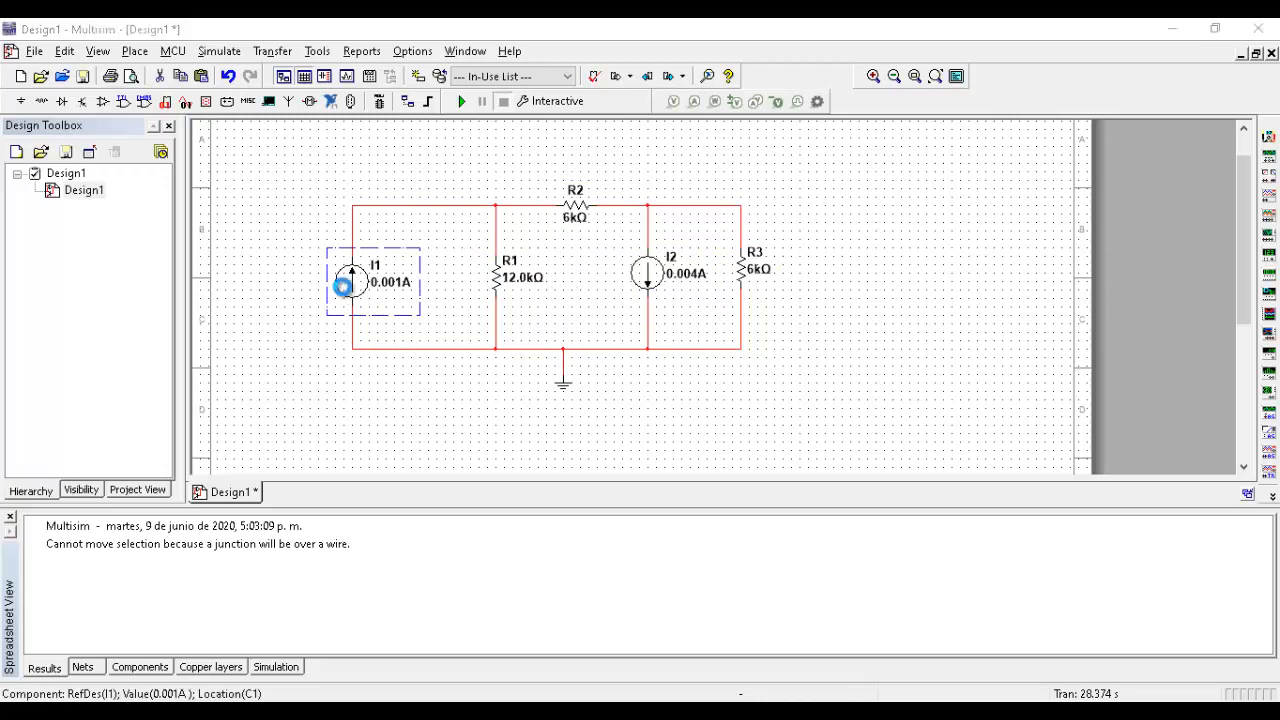
double_click(354, 285)
left_click(722, 208)
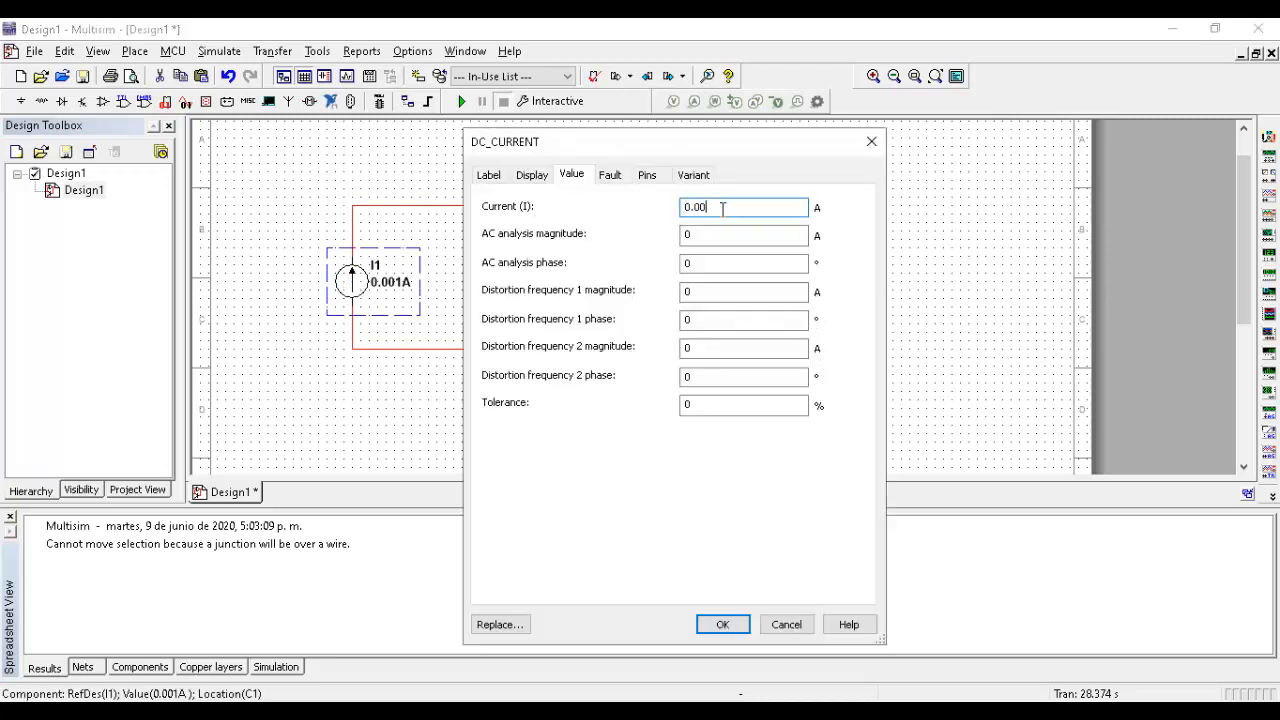
type("9")
left_click(725, 627)
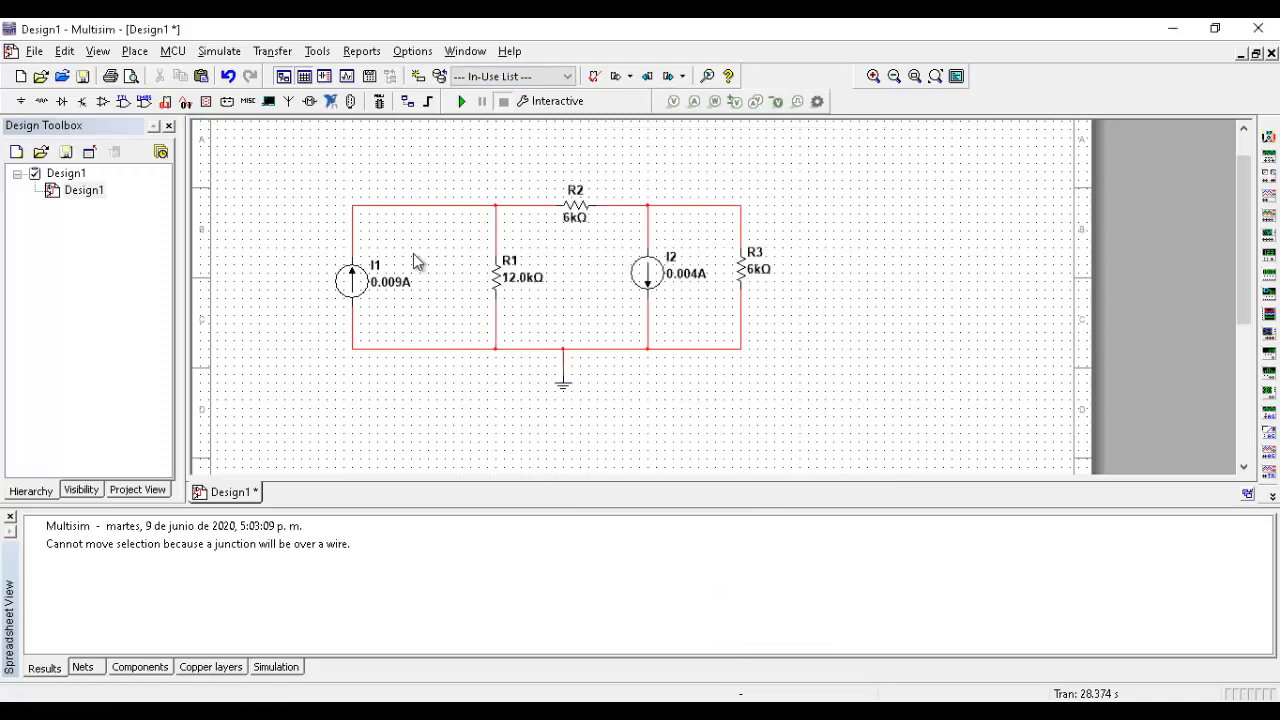
left_click(386, 285)
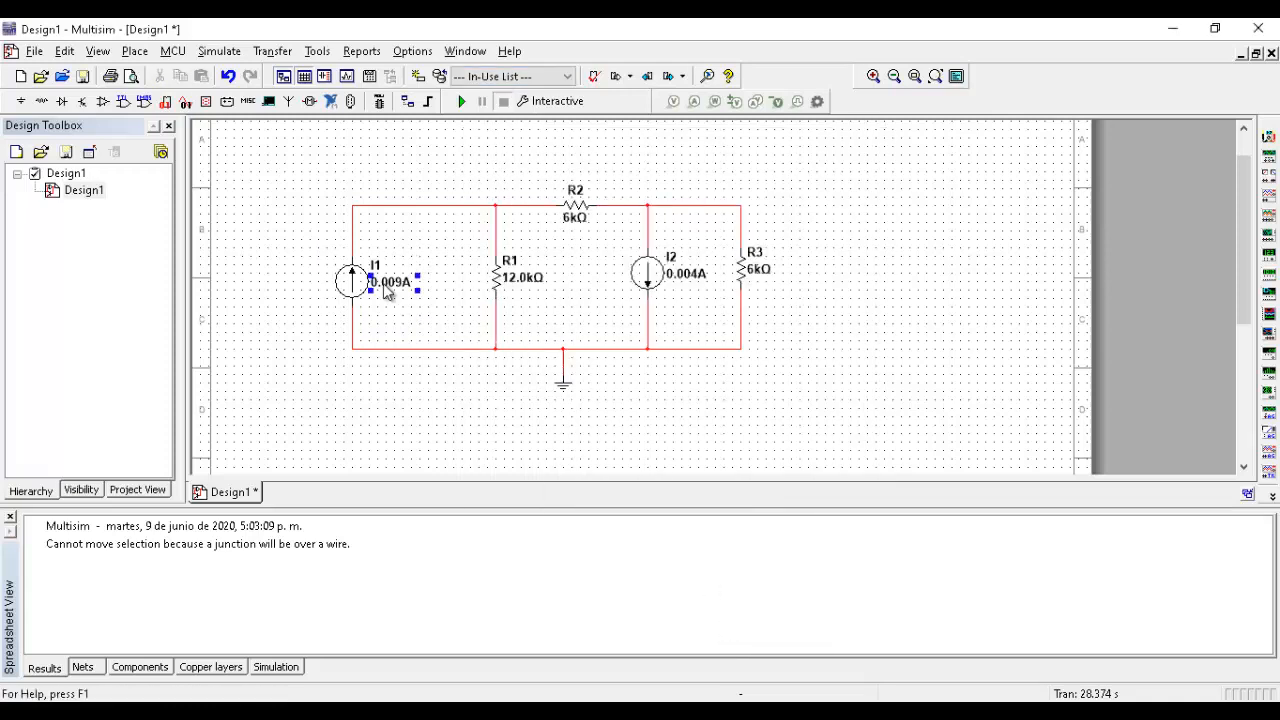
- Run the interactive simulation and, while it is running, set current source I1's current to 0.001 A
left_click(459, 102)
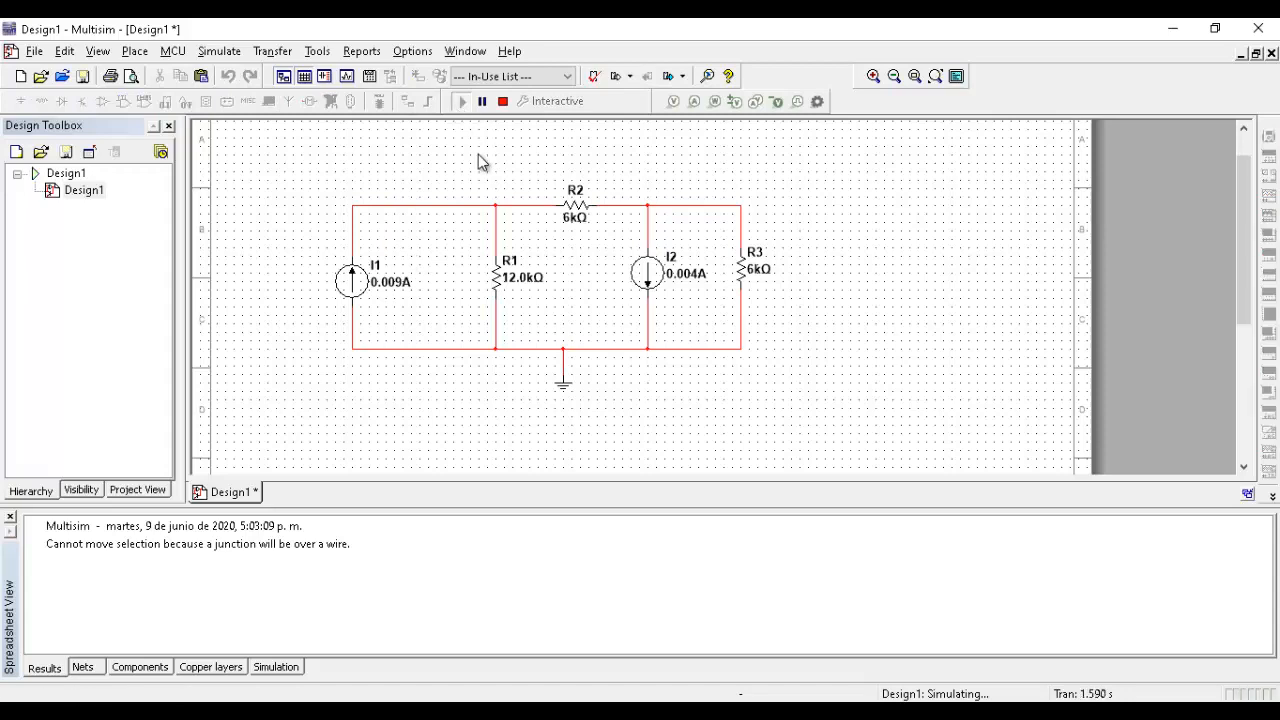
double_click(363, 298)
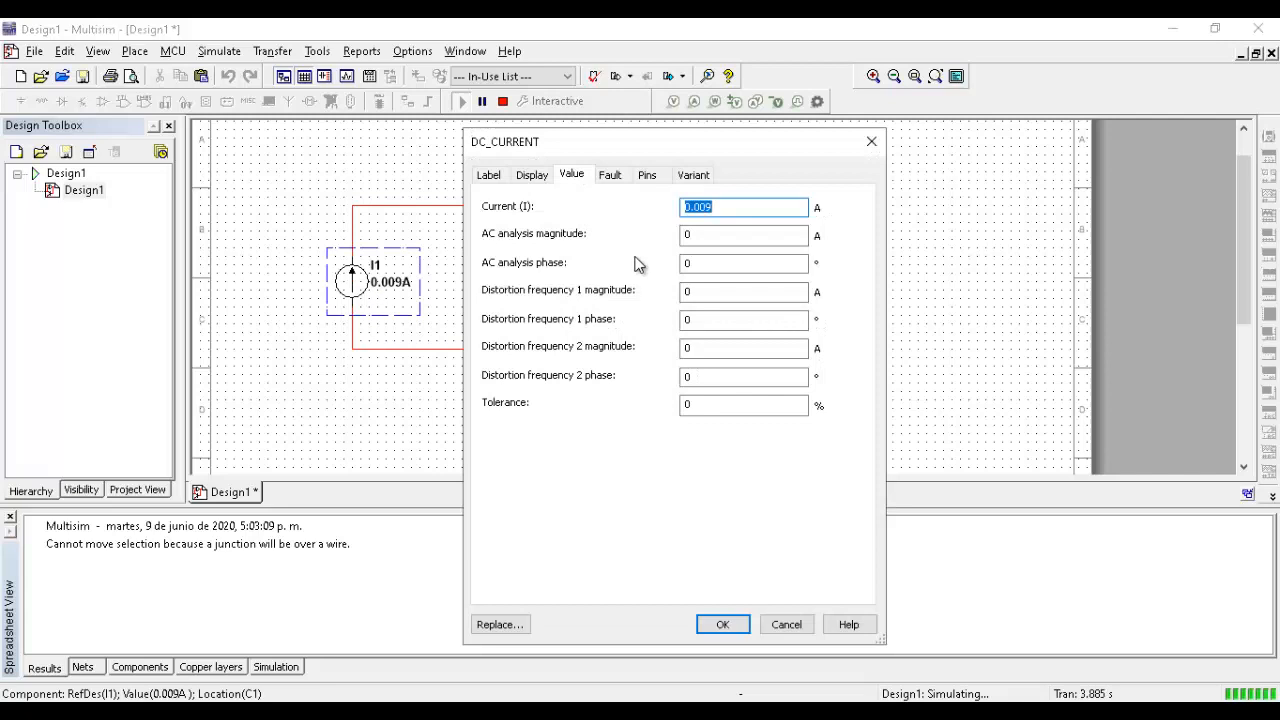
left_click(755, 203)
type("1")
left_click(705, 624)
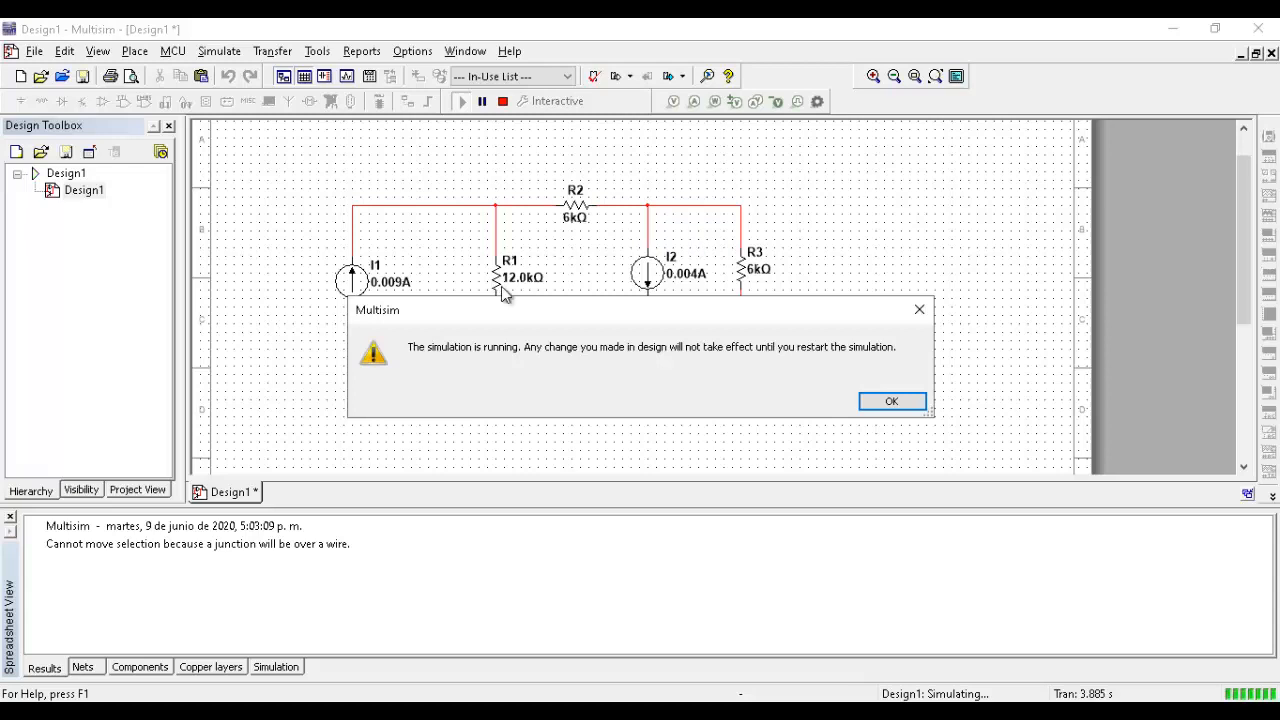
left_click(892, 402)
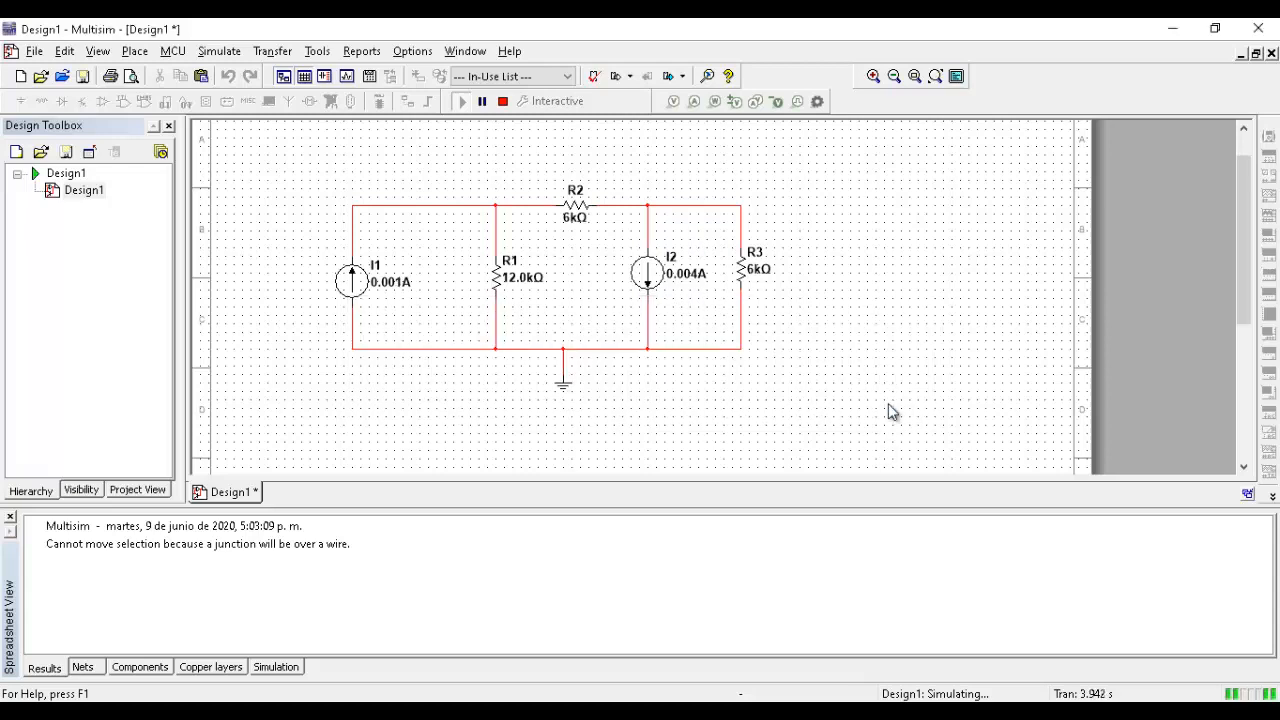
- Pause and stop the simulation, and check the current value in source I1's properties
left_click(482, 104)
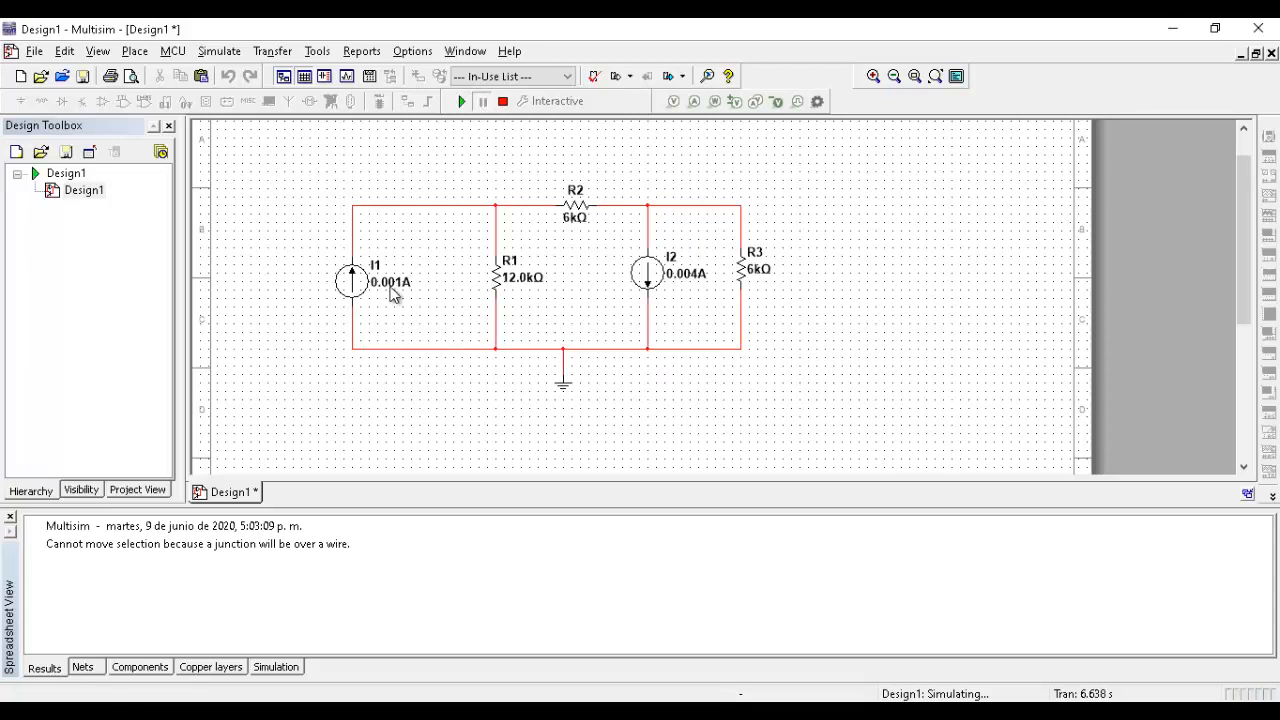
left_click(503, 103)
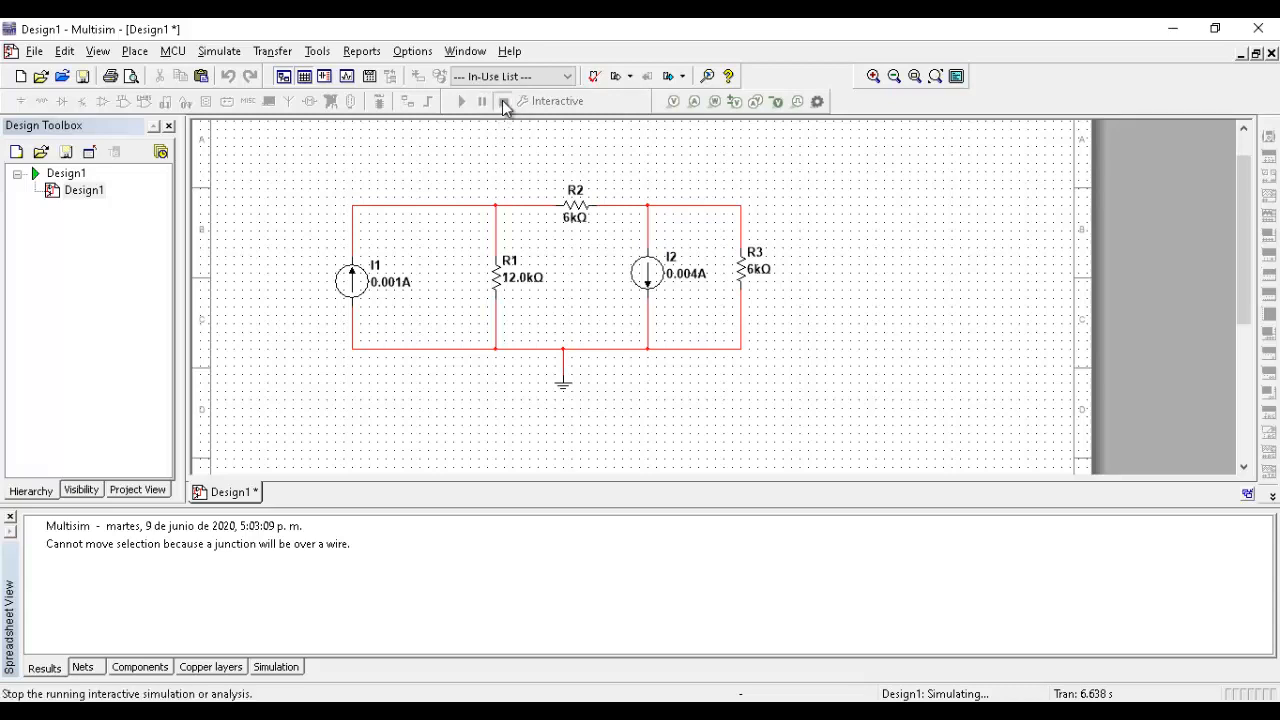
double_click(345, 283)
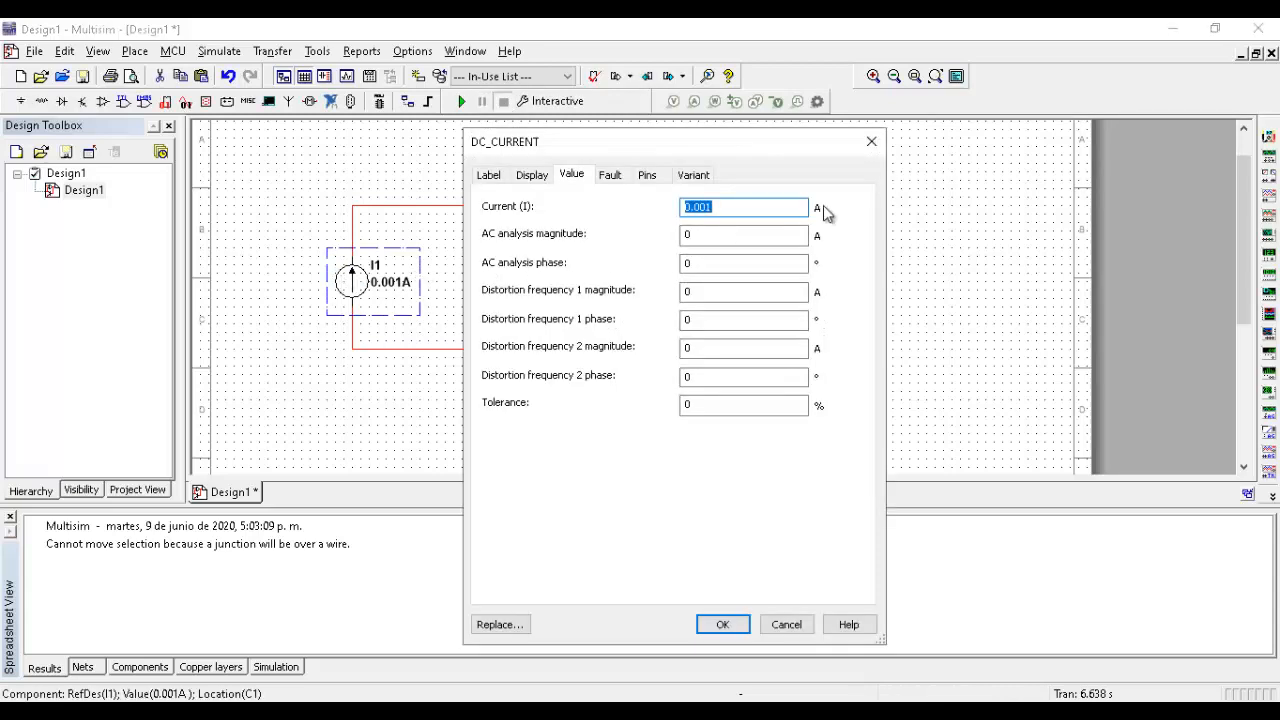
left_click(871, 141)
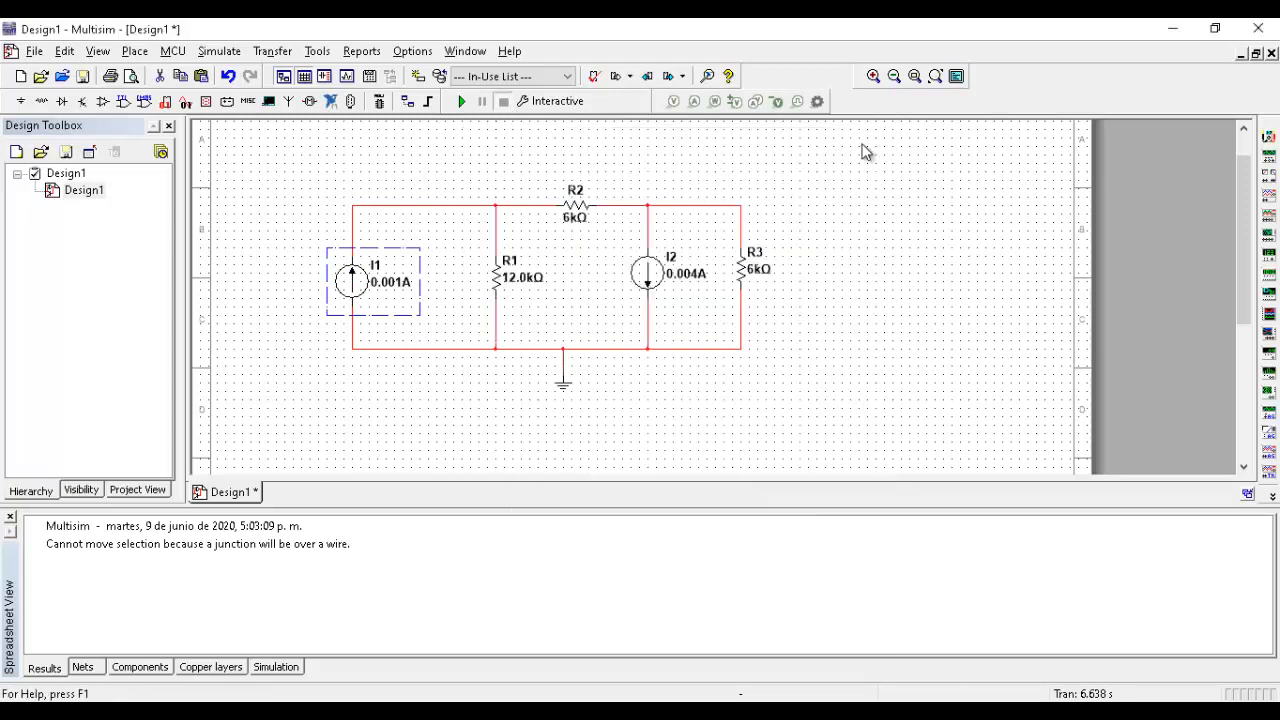
left_click(582, 421)
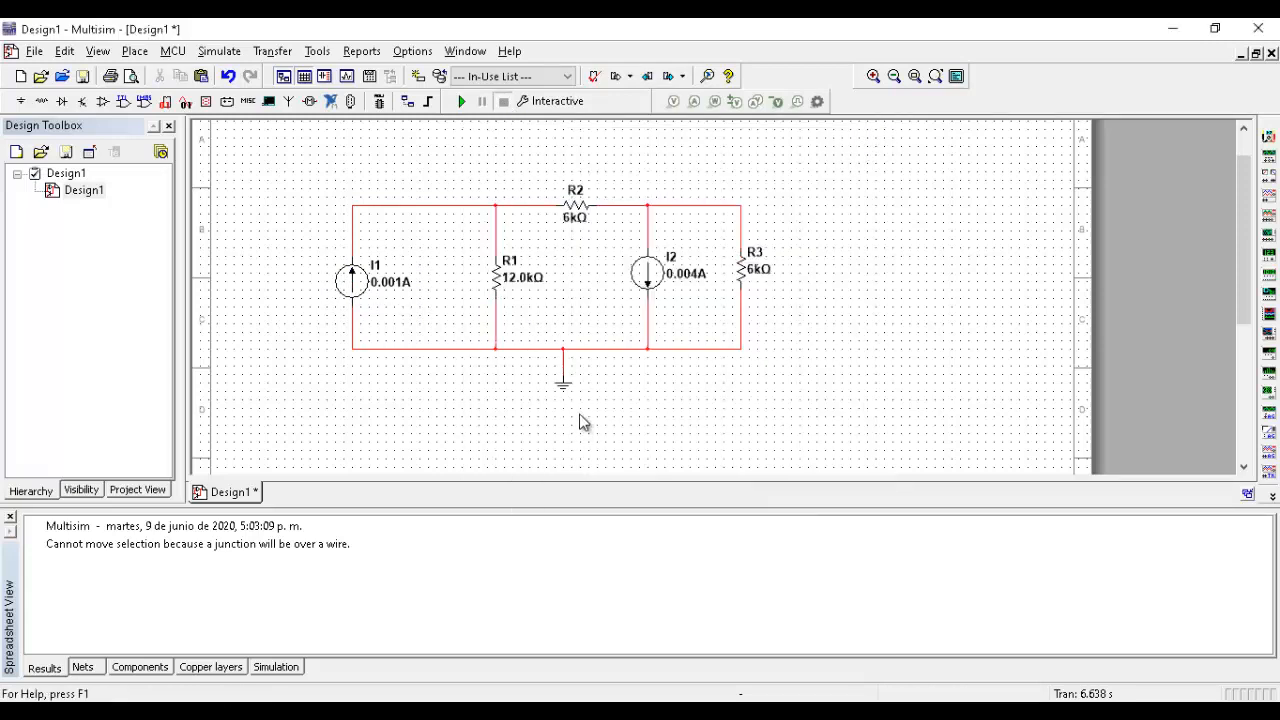
- Delete the wire joining the ground to the circuit's bottom node and try to run the simulation without it
left_click(538, 359)
key("Delete")
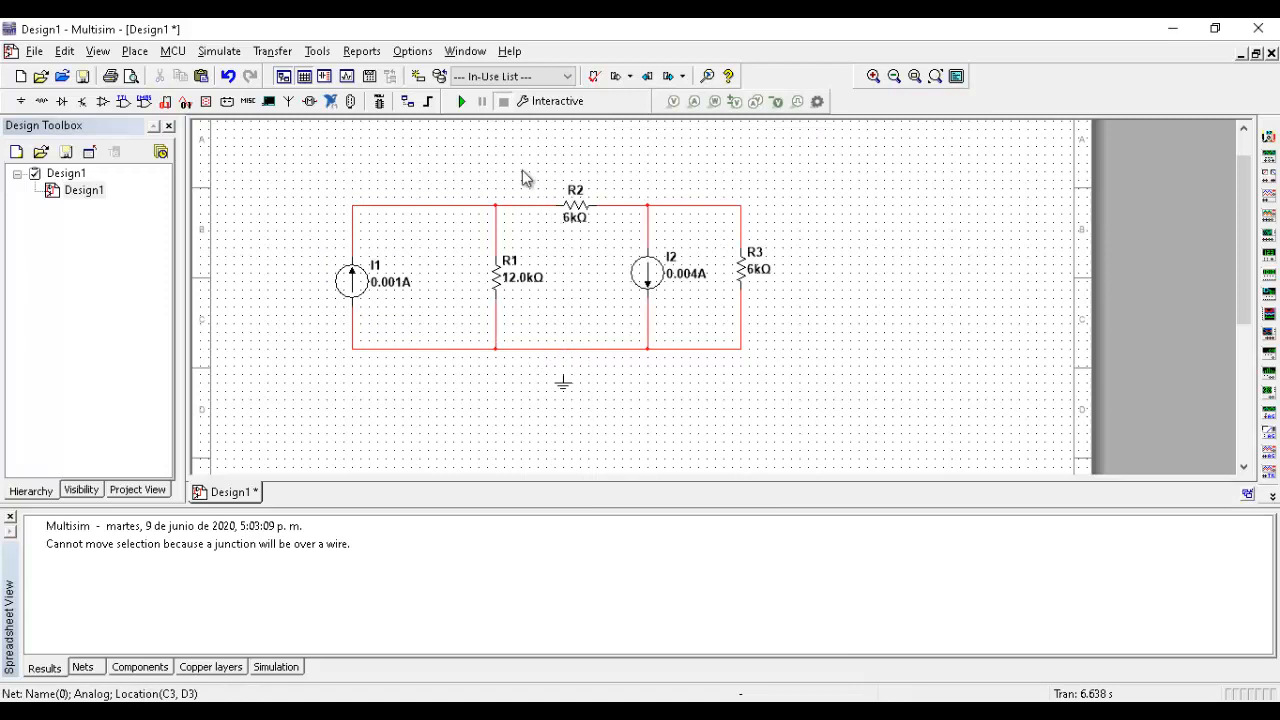
left_click(464, 104)
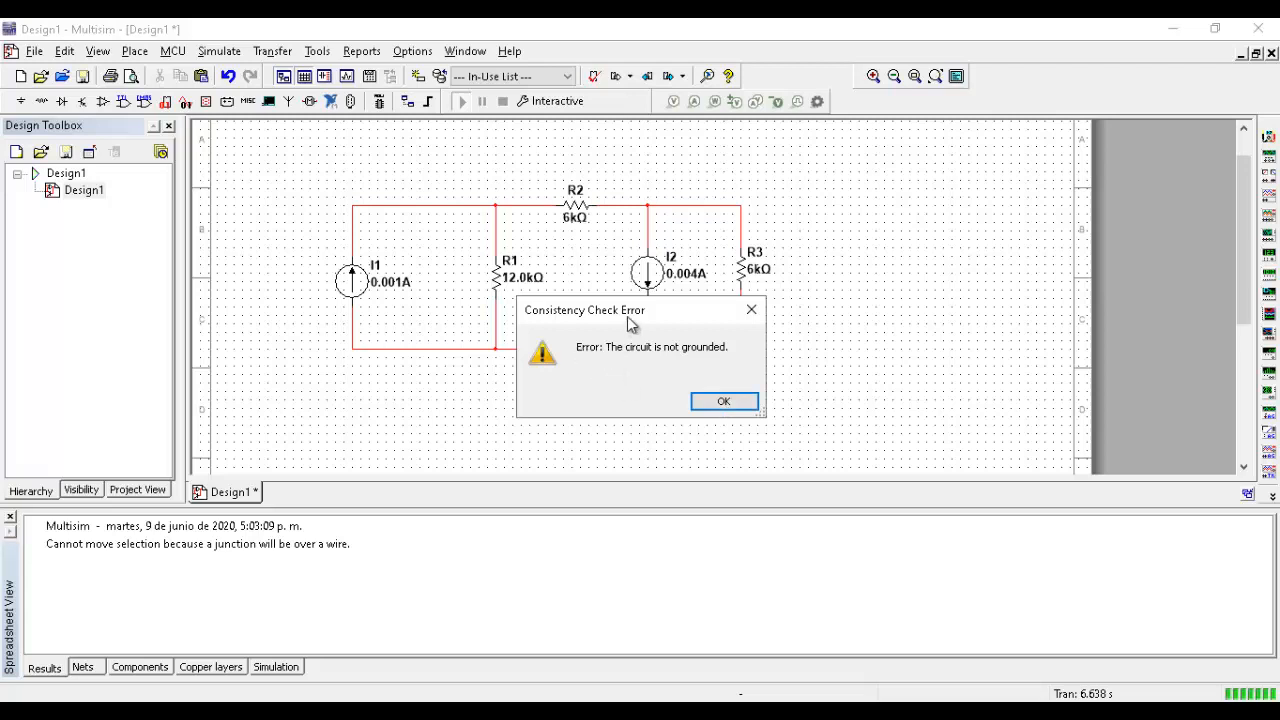
left_click_drag(627, 316, 621, 300)
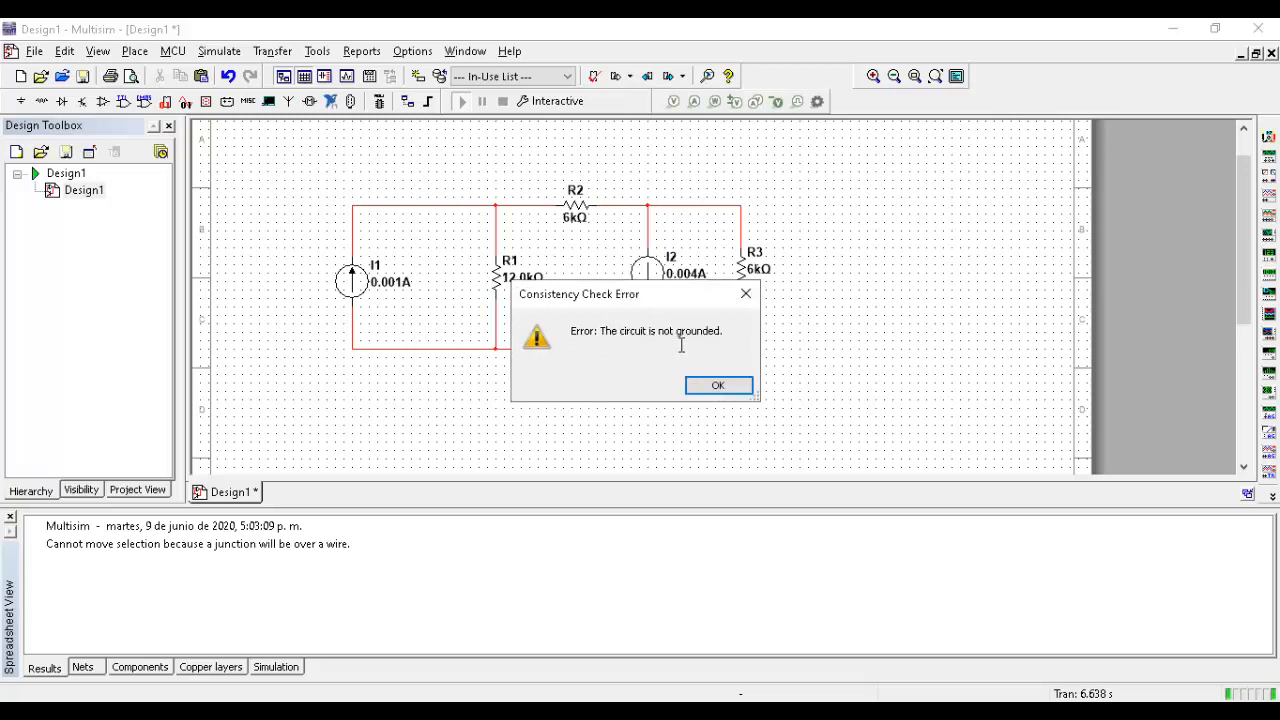
left_click(727, 394)
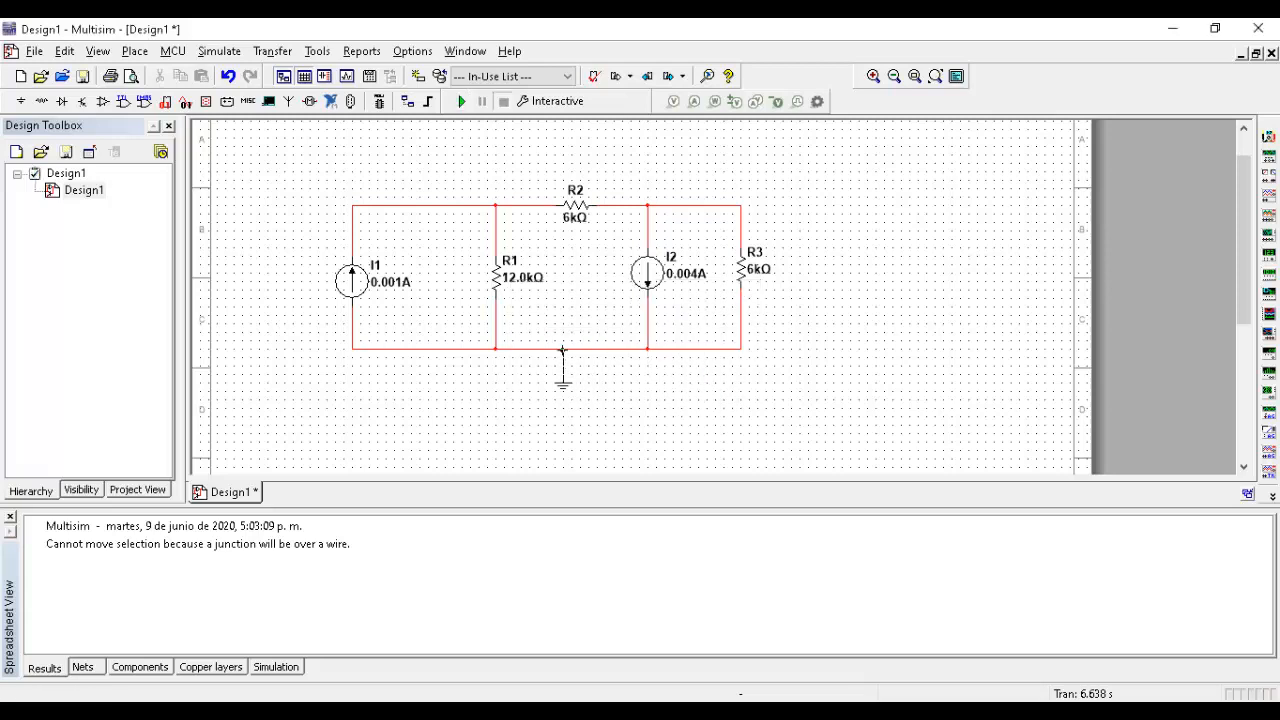
- Reconnect the ground to the circuit's bottom wire, compare the circuit with the PowerPoint slide, and return to Multisim
left_click(562, 350)
left_click_drag(314, 167, 806, 416)
left_click(655, 714)
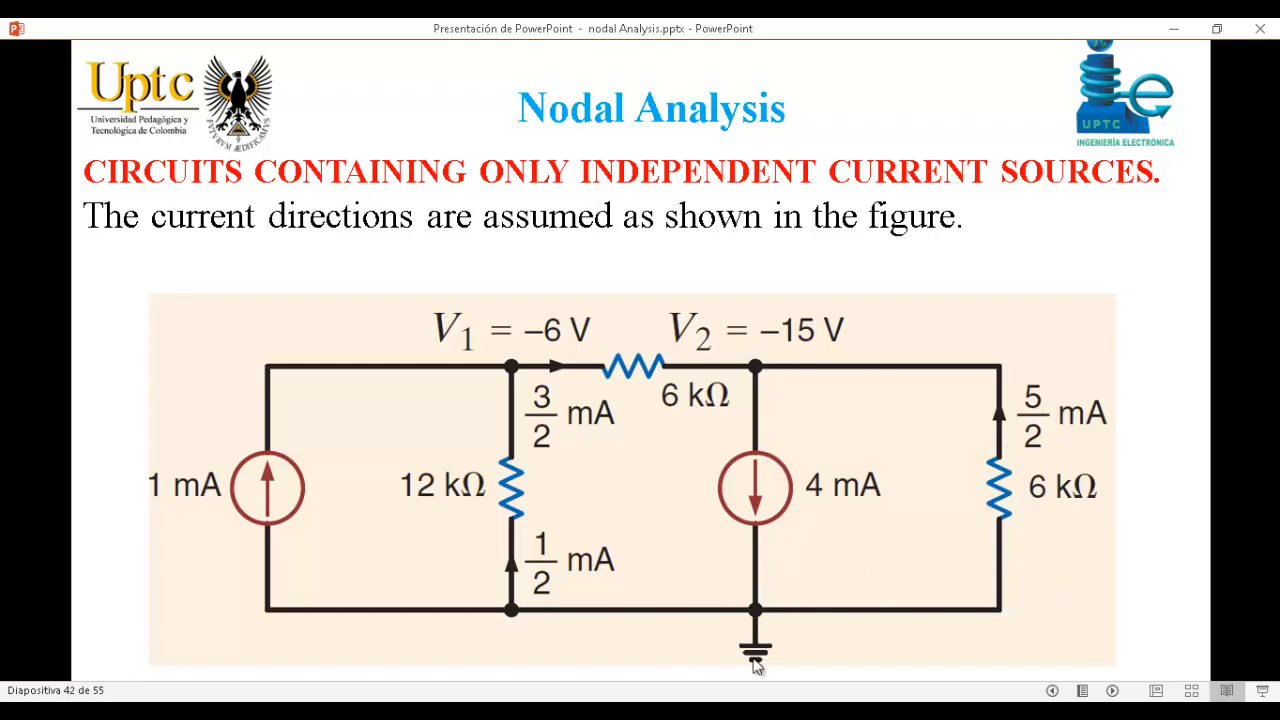
left_click(688, 700)
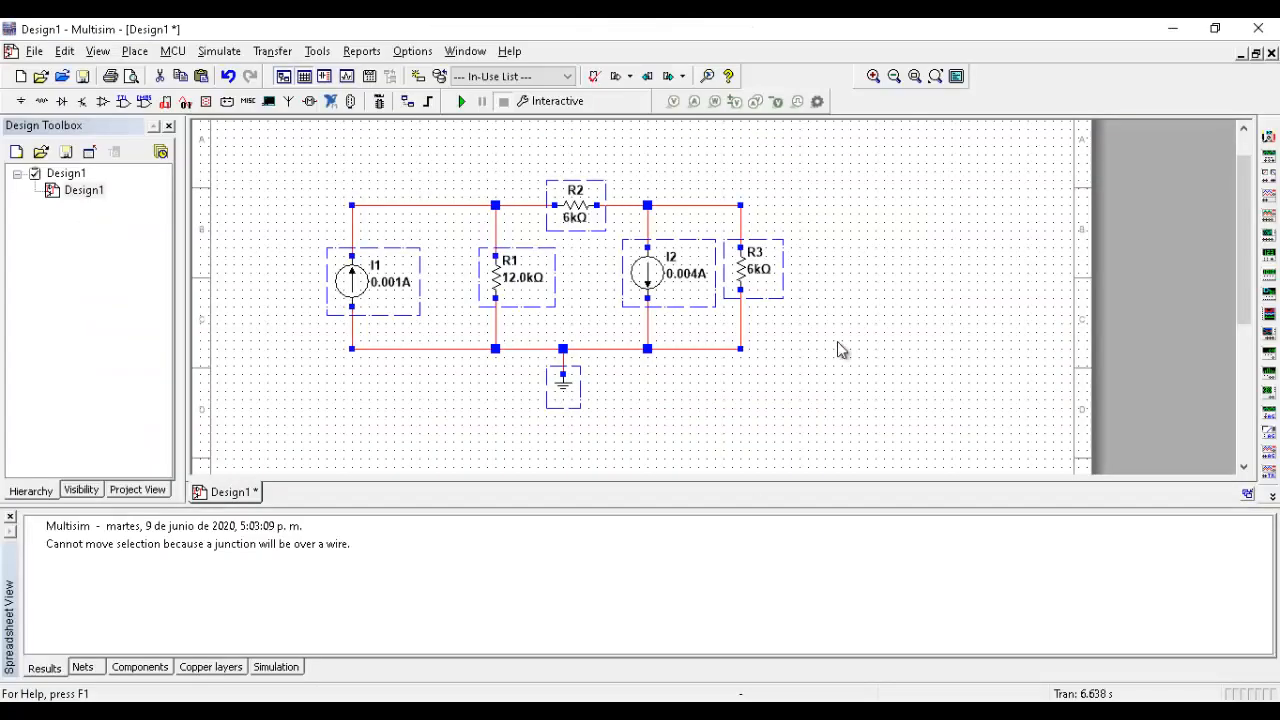
left_click(841, 347)
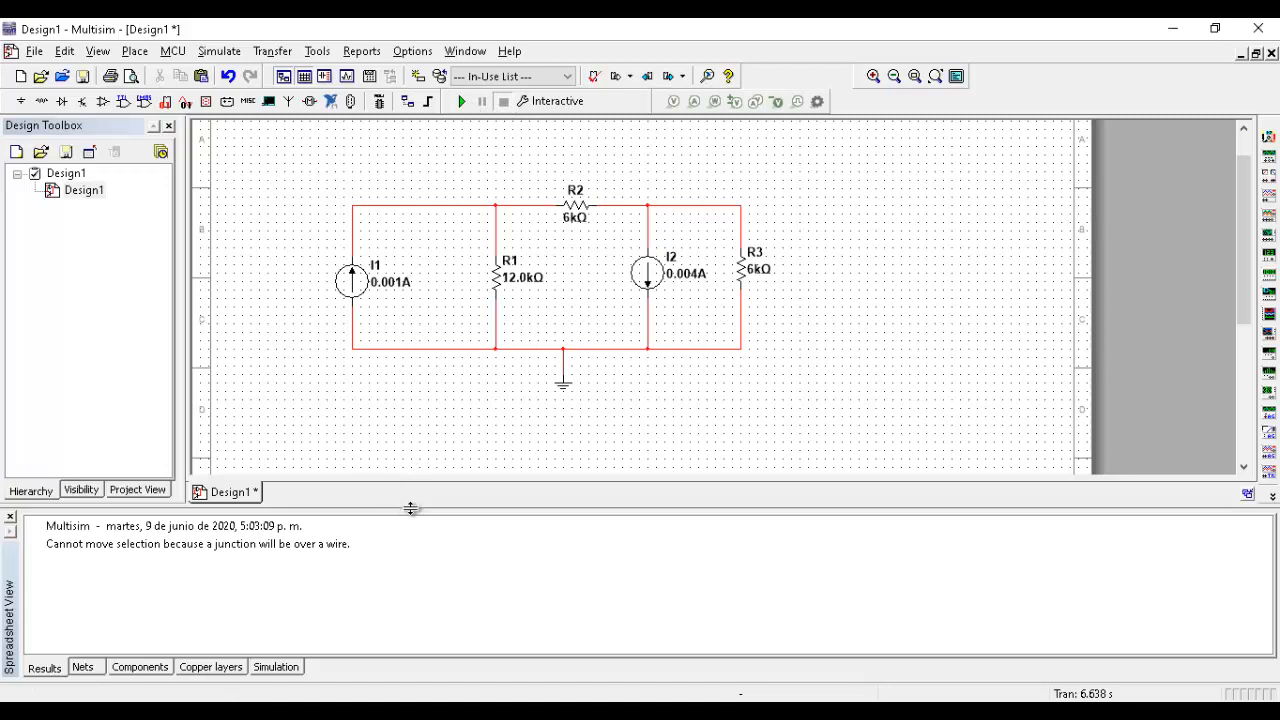
- Shrink the Spreadsheet View to enlarge the drawing area and place a multimeter to the right of resistor R3
left_click_drag(410, 508, 409, 624)
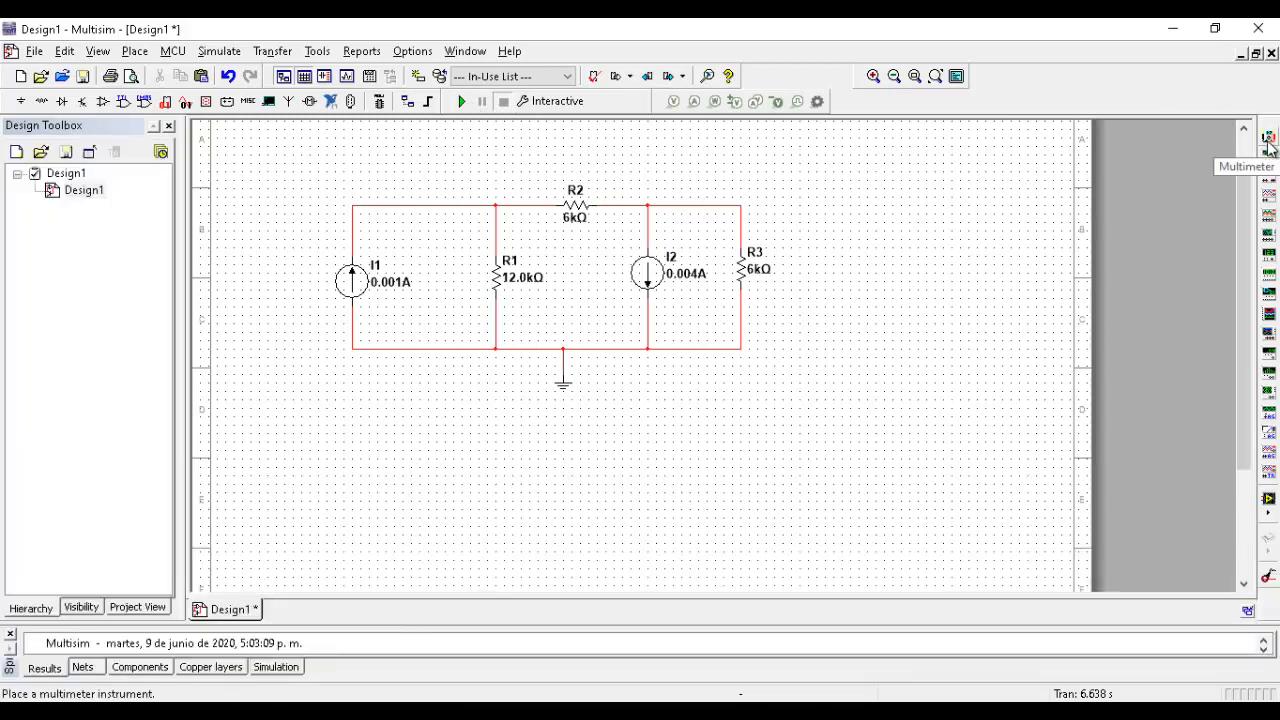
left_click(1268, 140)
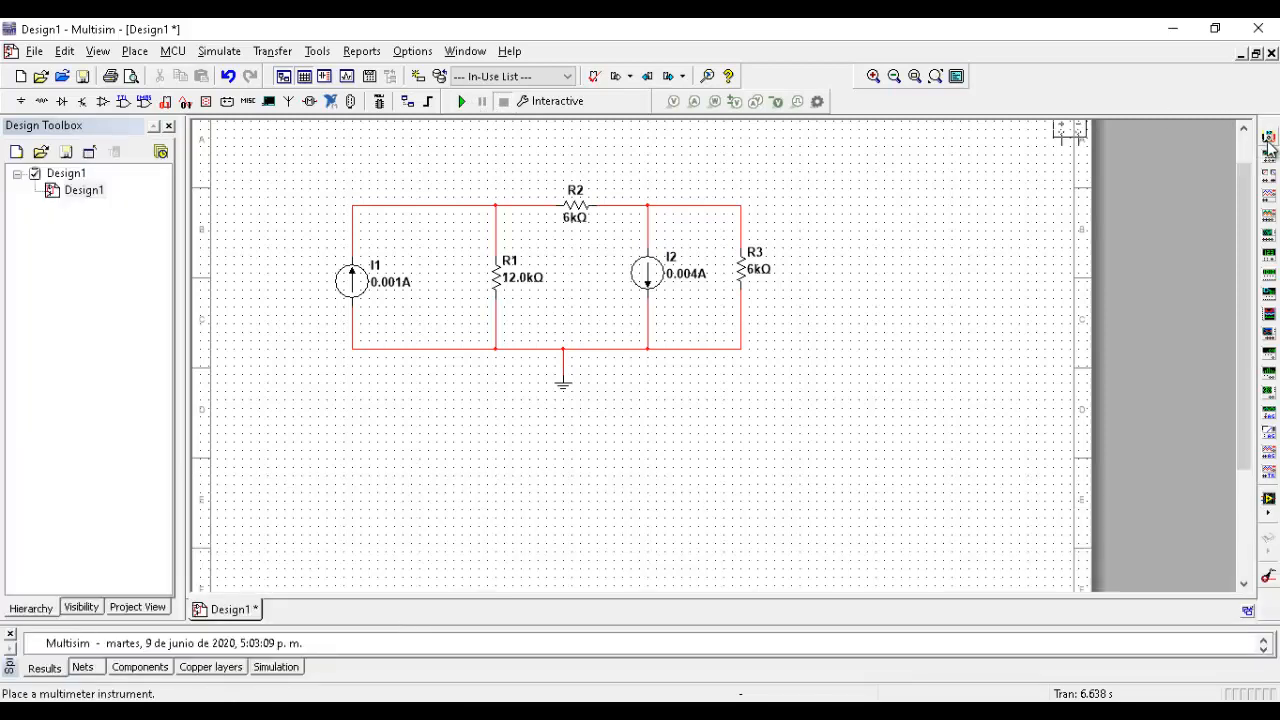
left_click(828, 268)
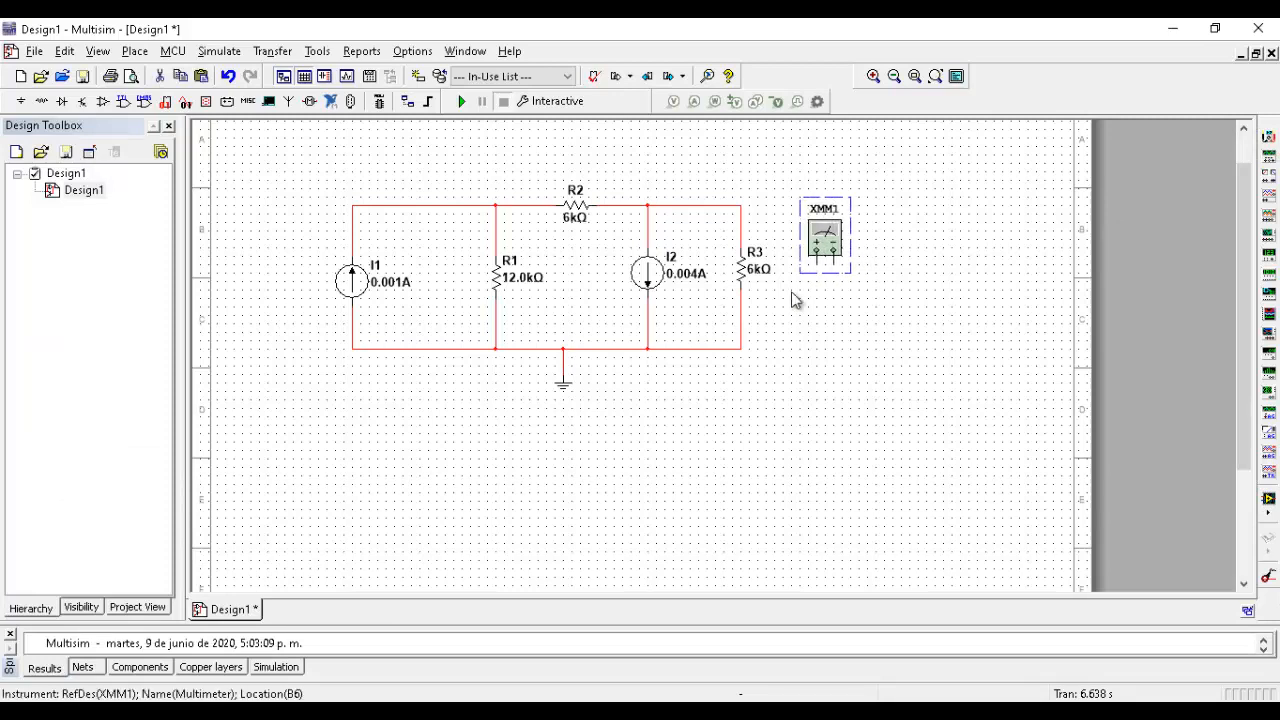
- Wire the multimeter in parallel with resistor R3, its positive terminal to the top node and its negative terminal to the bottom node
left_click(817, 262)
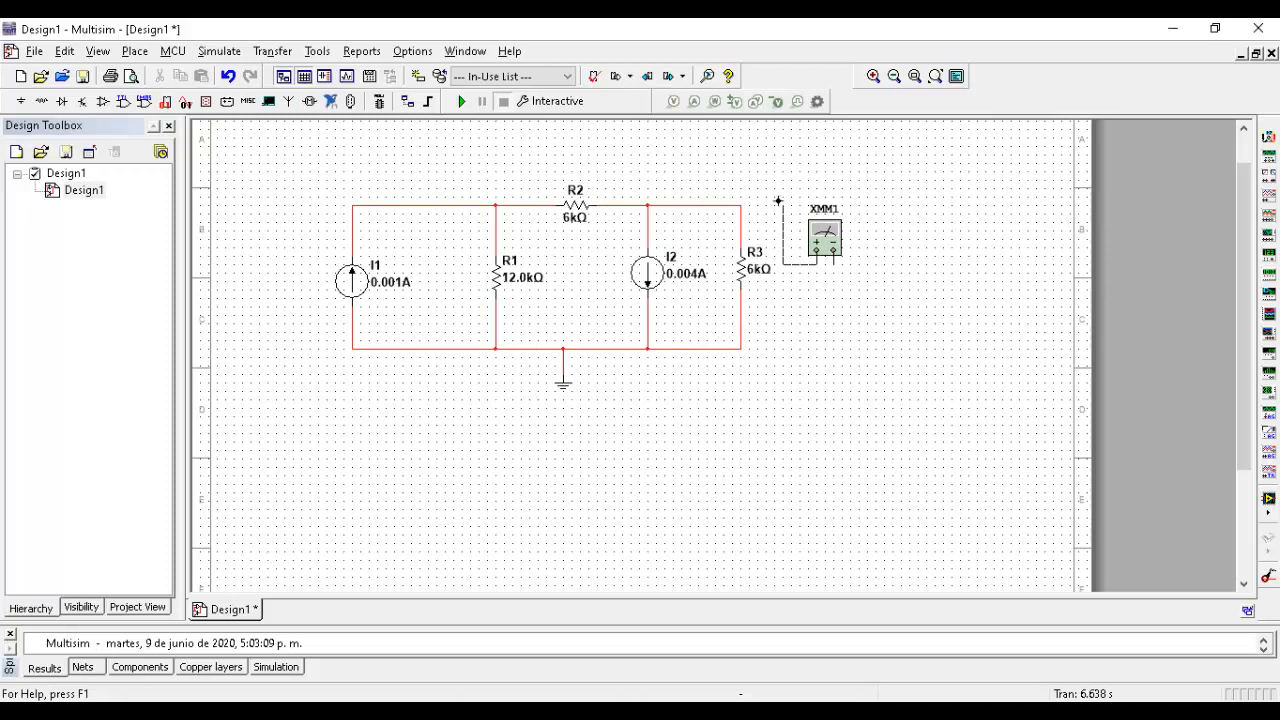
left_click(740, 205)
left_click(831, 263)
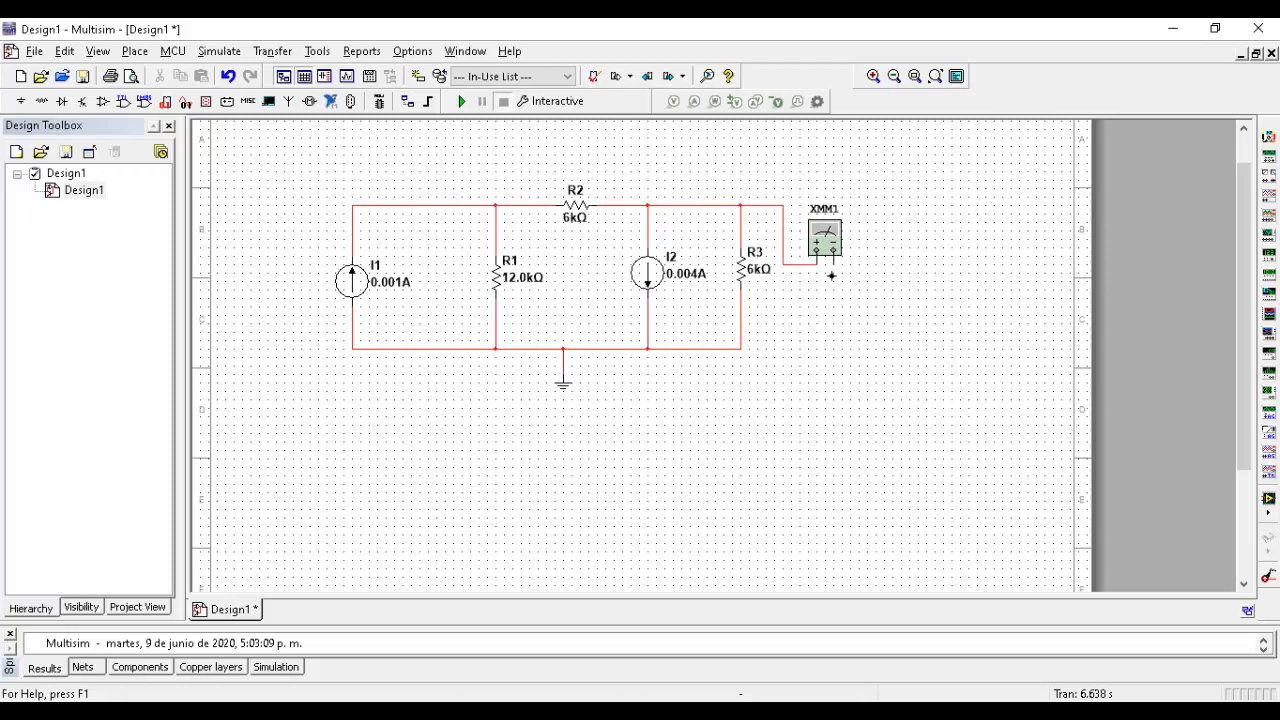
left_click(740, 349)
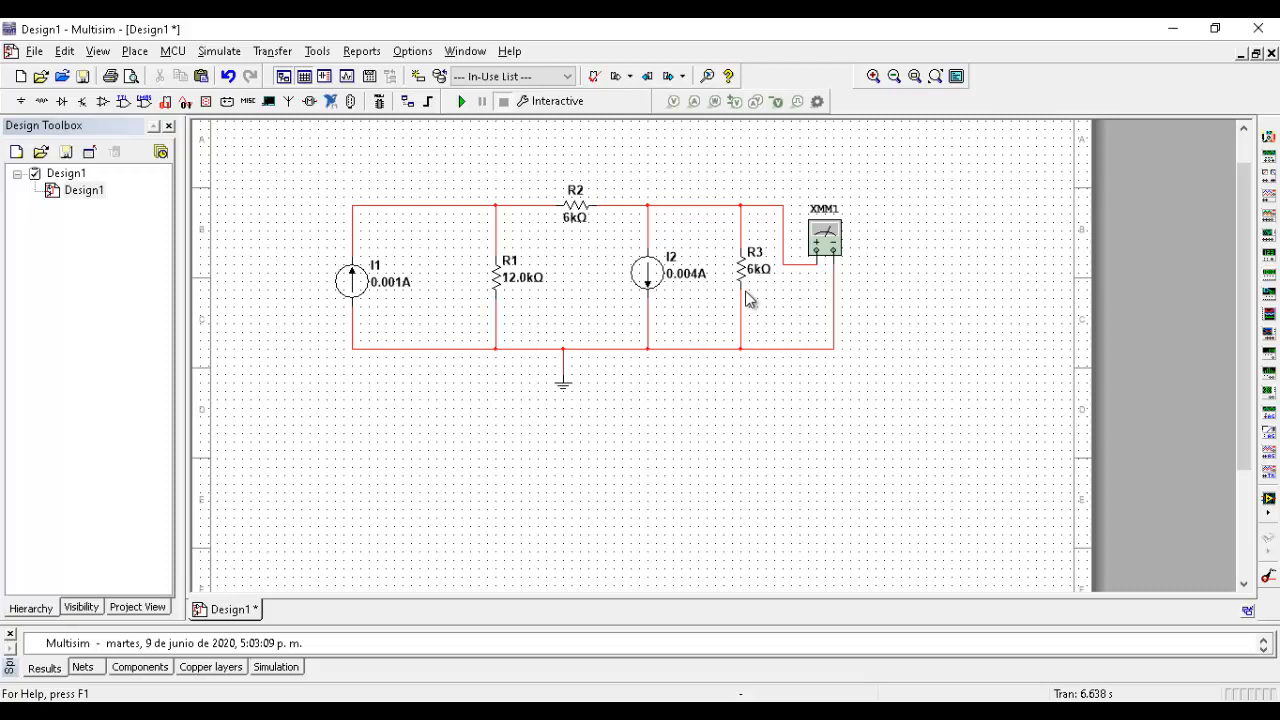
- Set multimeter XMM1 to measure voltage and close its display
double_click(833, 248)
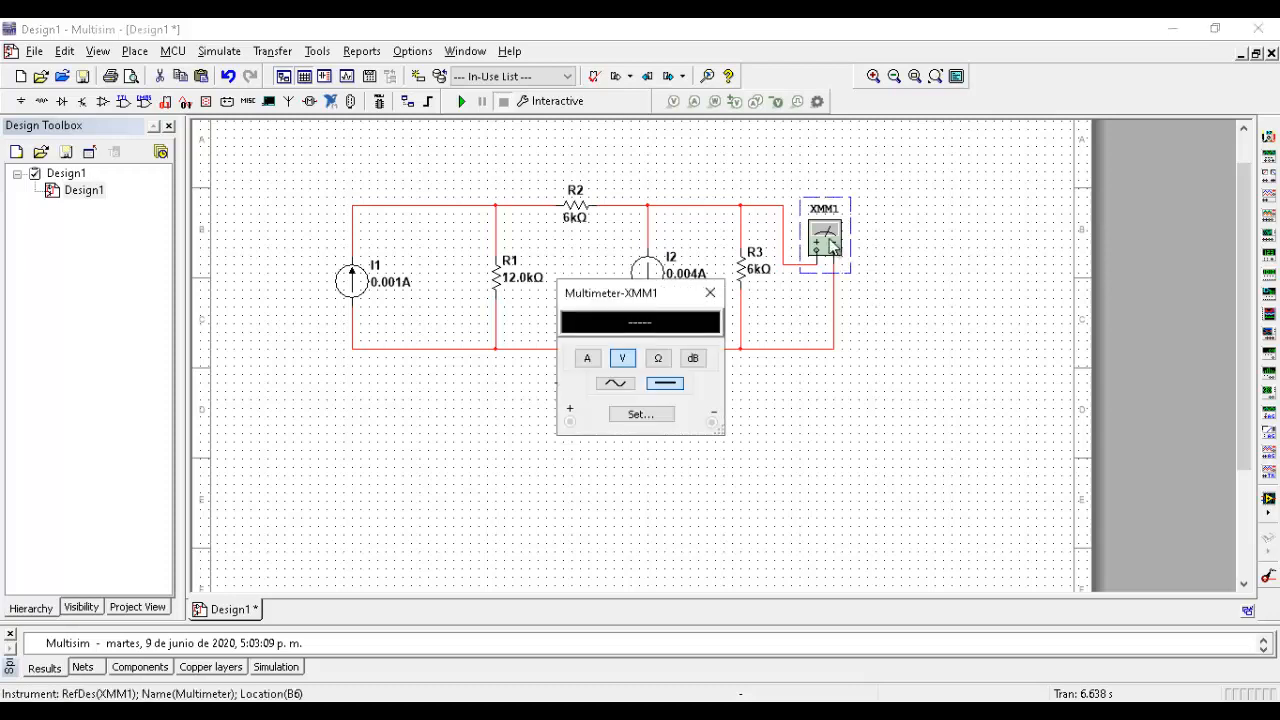
left_click(623, 360)
left_click(623, 362)
left_click(710, 292)
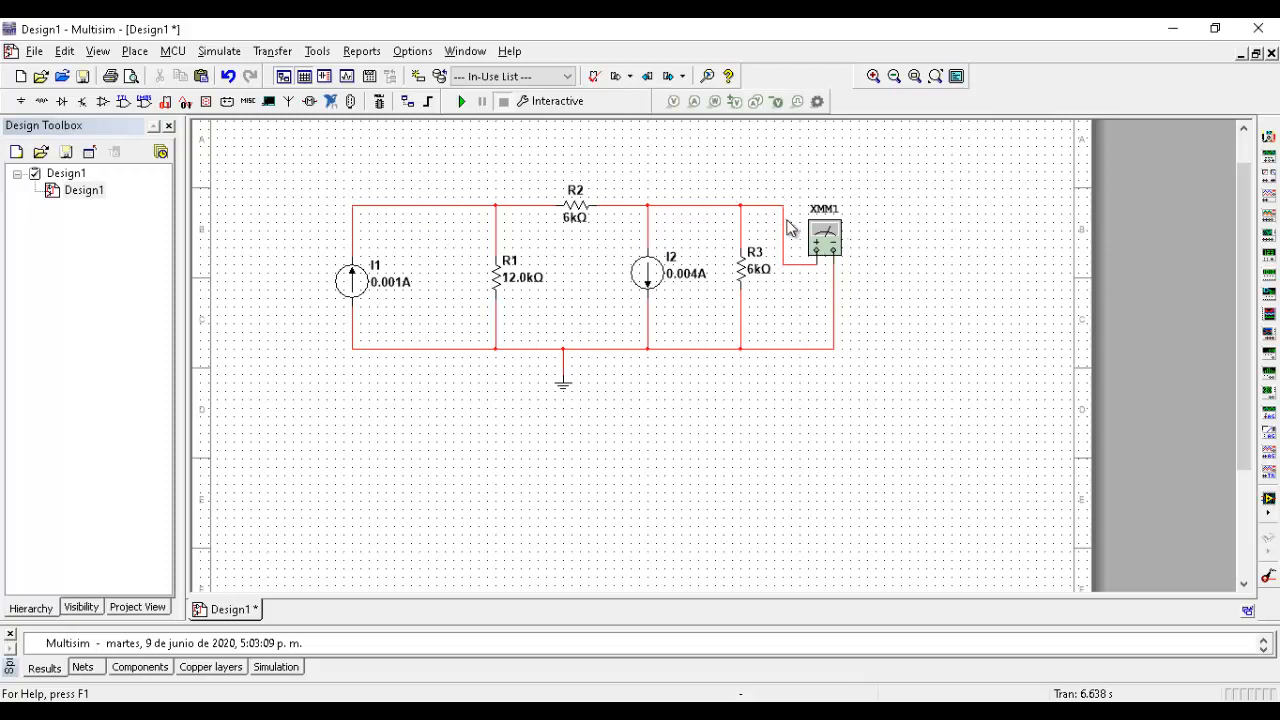
- Run the simulation, read the voltage across R3 on the multimeter, and stop the simulation
left_click(461, 101)
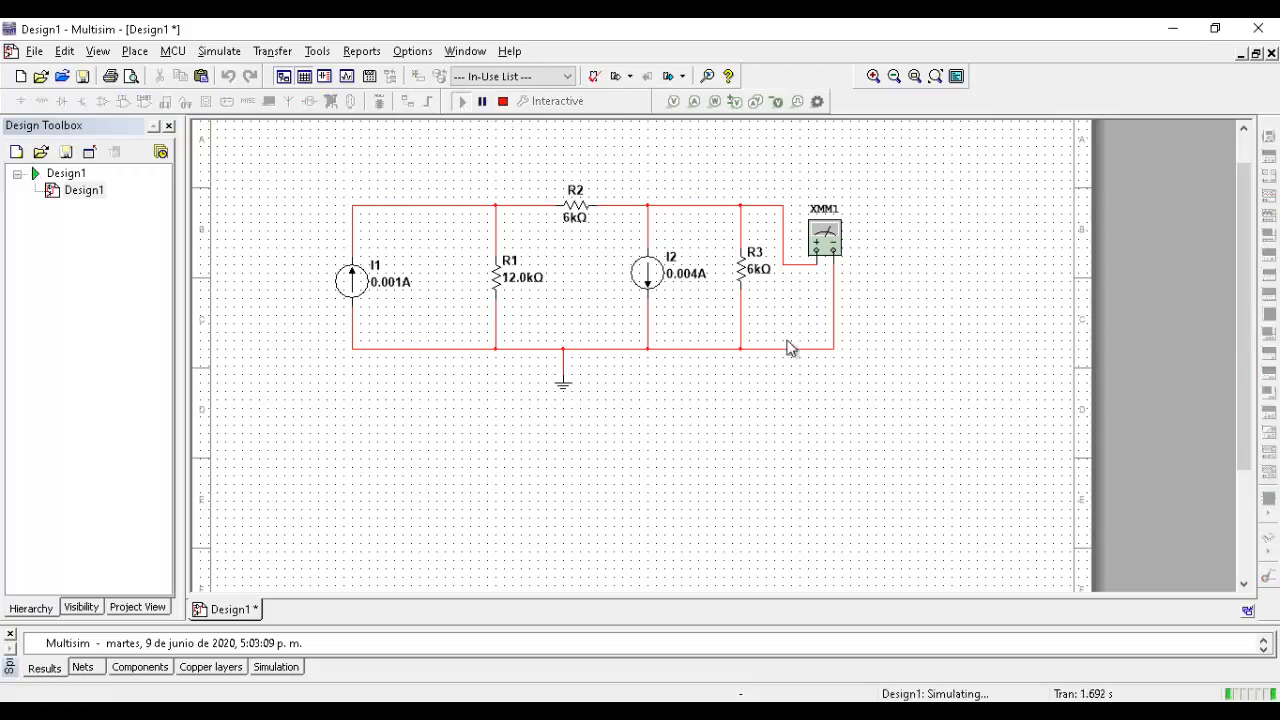
double_click(827, 241)
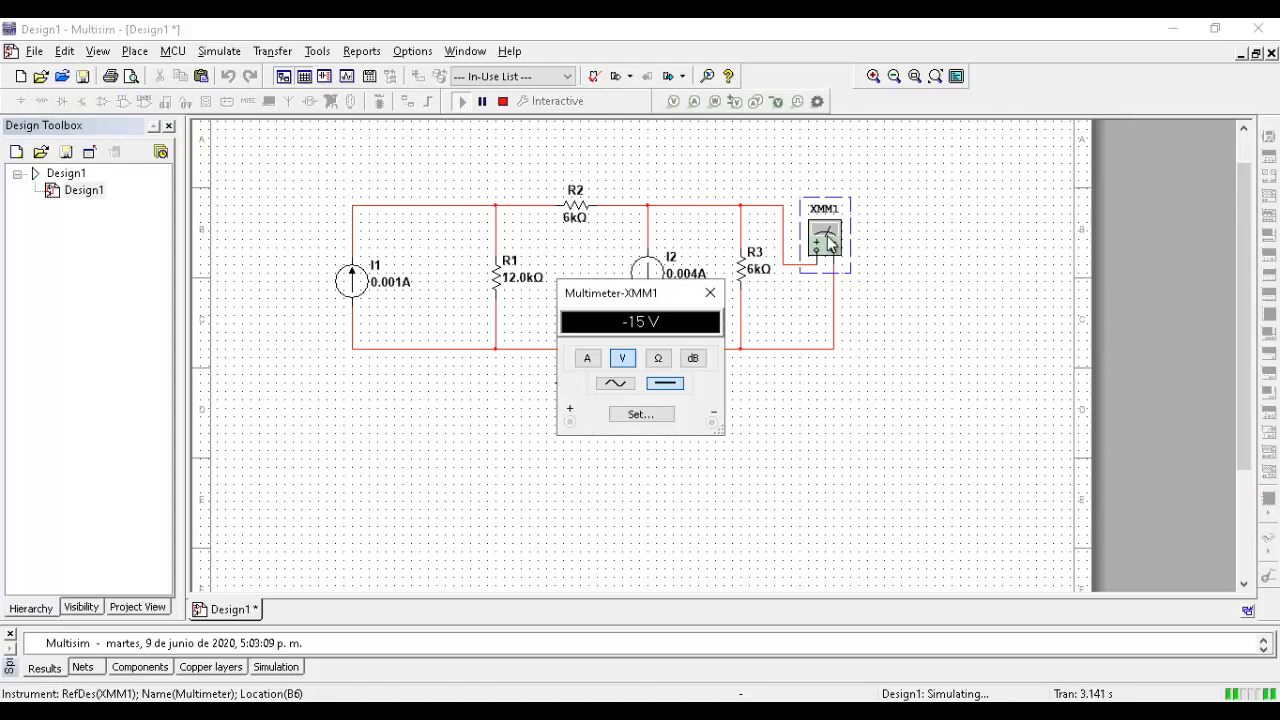
left_click(710, 294)
left_click(866, 363)
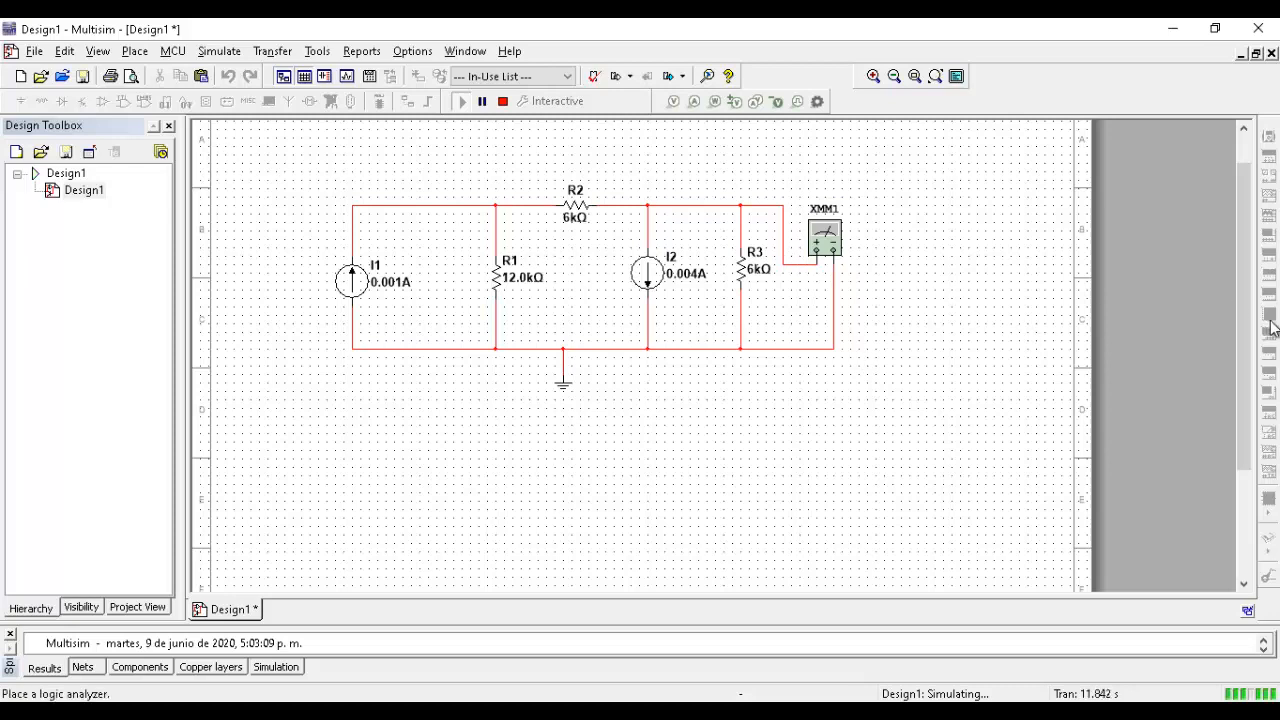
left_click_drag(1248, 320, 1249, 240)
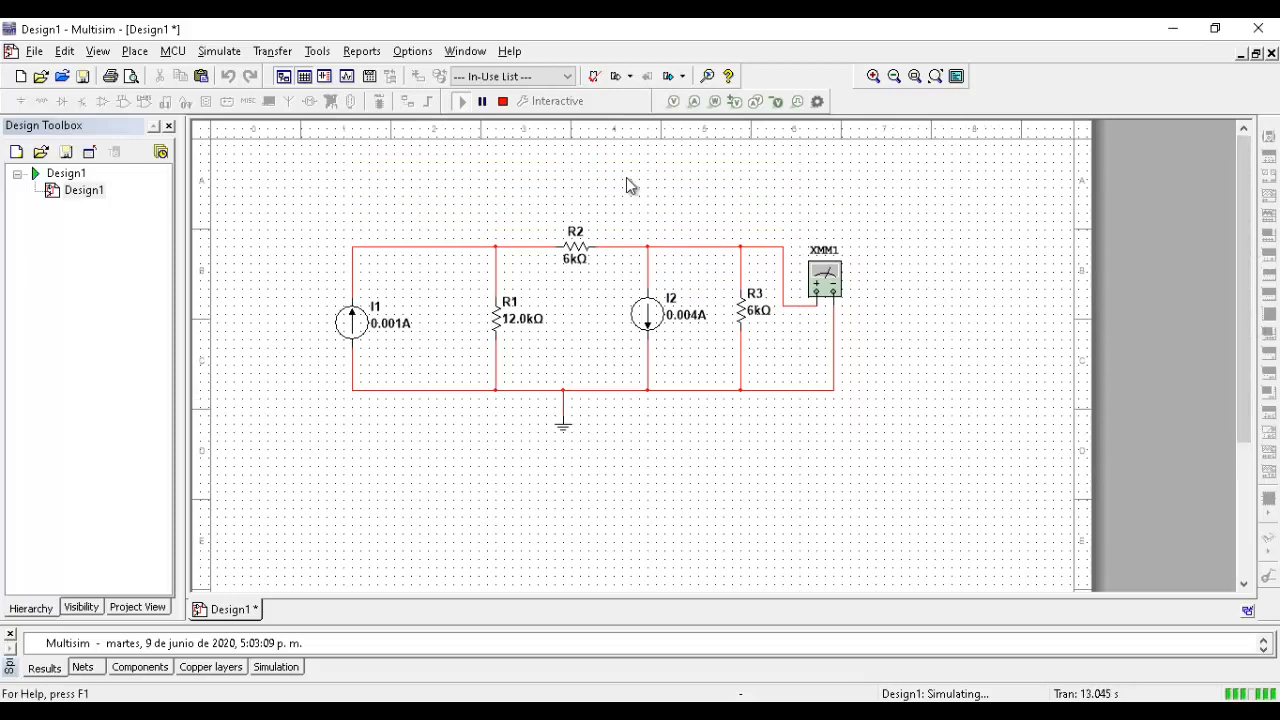
left_click(500, 103)
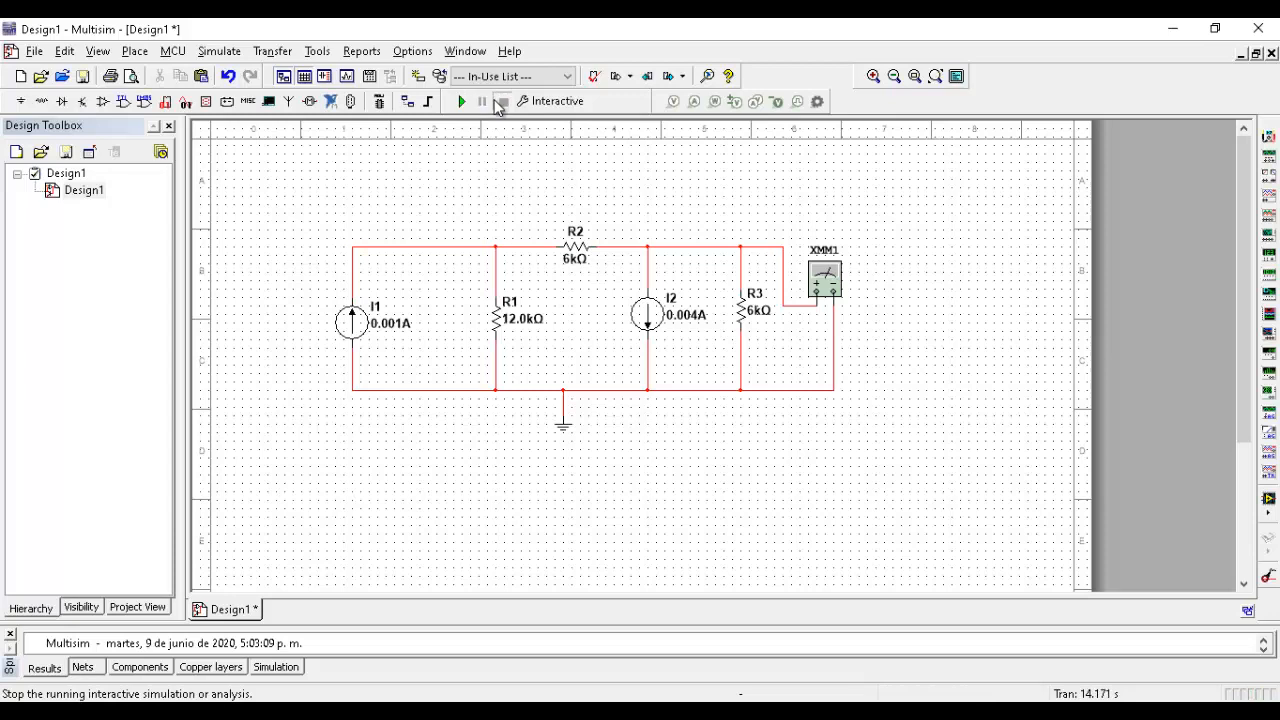
- Place a second multimeter above R2 and wire it in parallel, with its positive terminal to R2's left side and its negative terminal to the right
left_click(1268, 136)
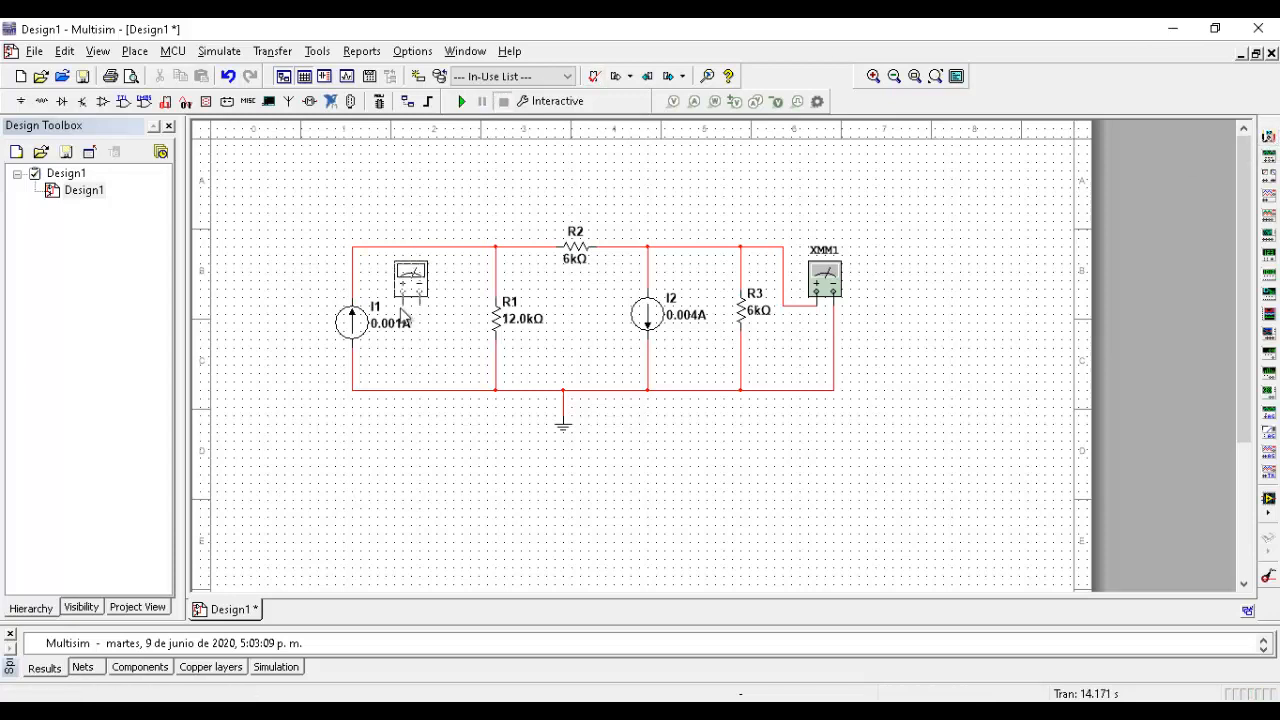
left_click(562, 198)
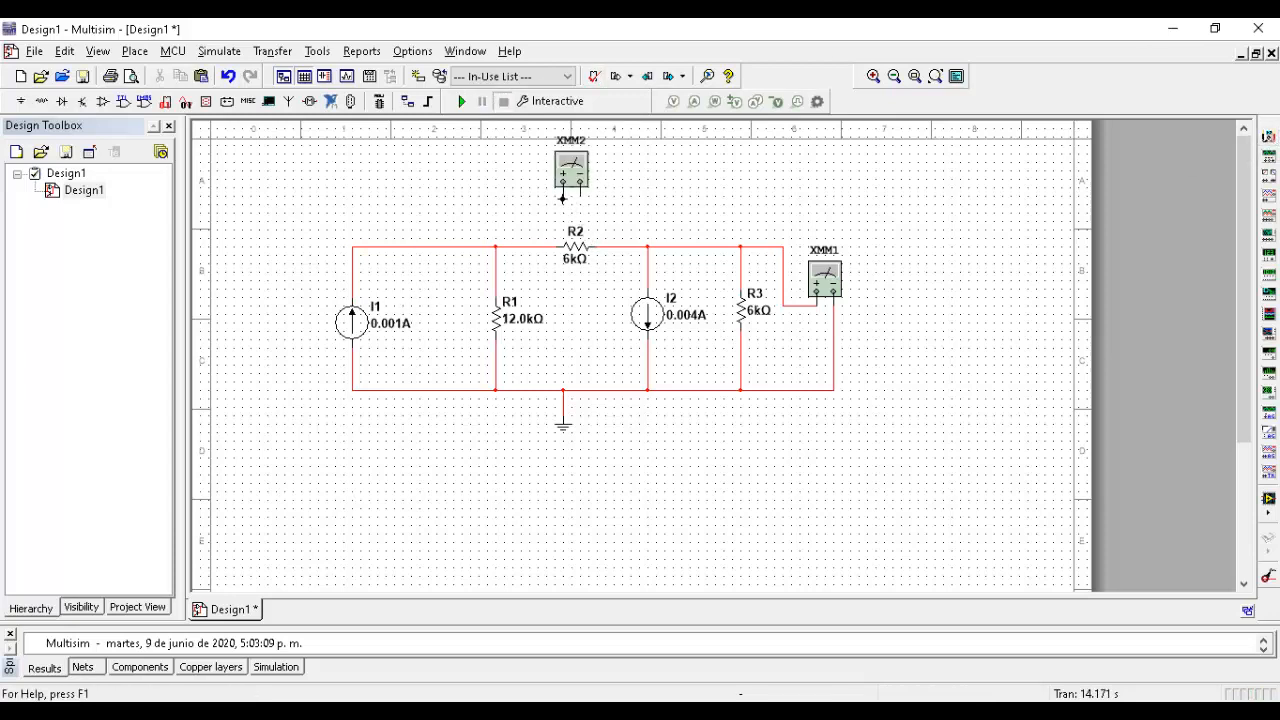
left_click(562, 198)
left_click(519, 243)
left_click(580, 184)
left_click(622, 246)
- Place a third multimeter between I1 and R1, oriented with its terminals facing R1 and the positive terminal on top
left_click(1271, 140)
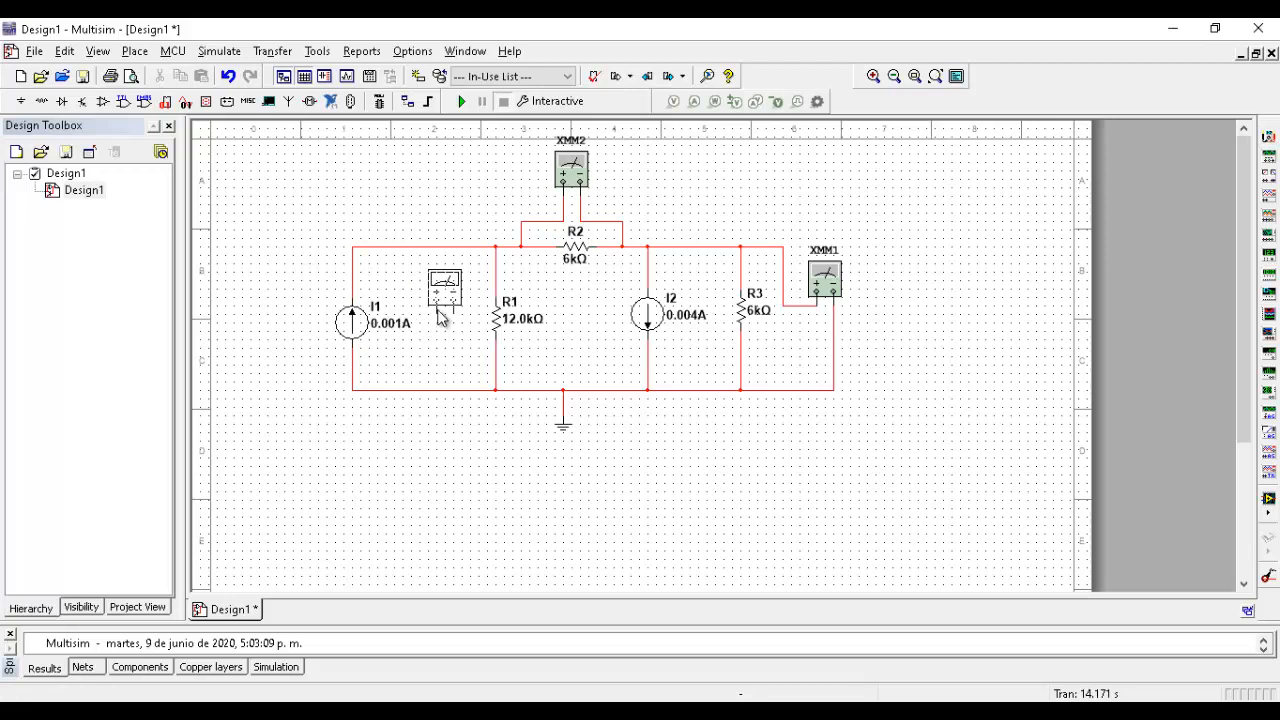
left_click(437, 214)
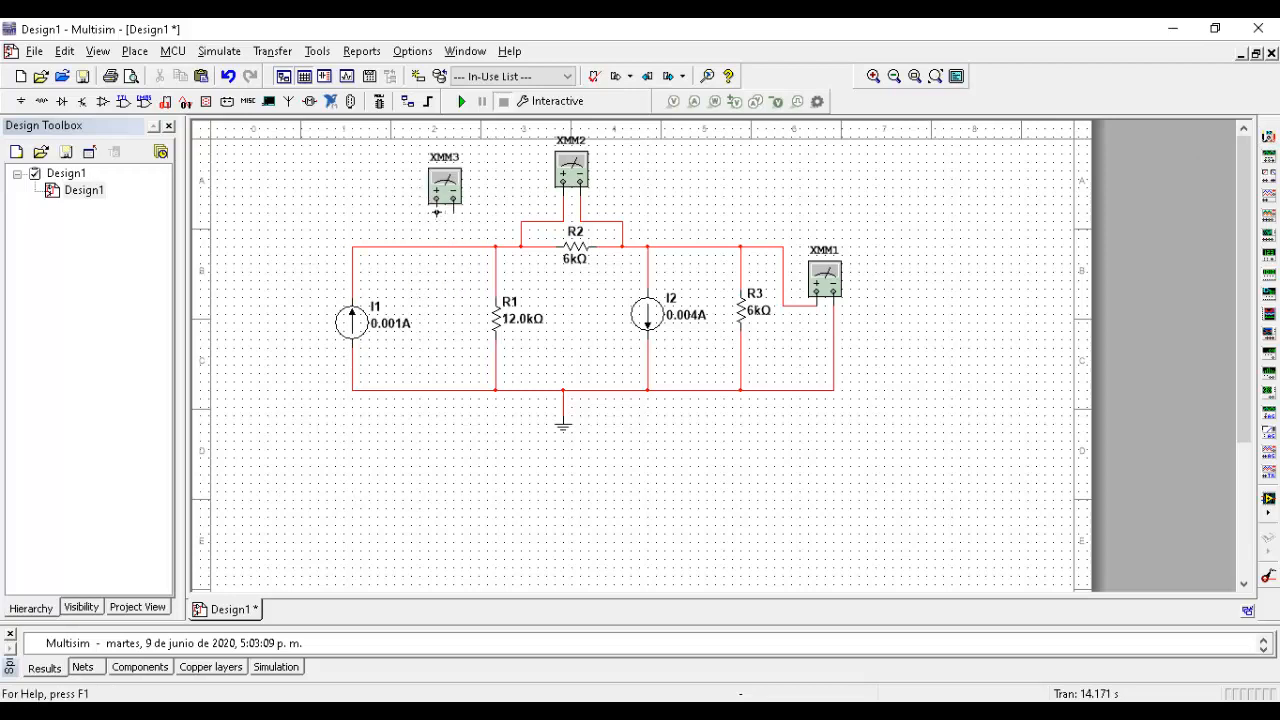
left_click_drag(439, 195, 447, 312)
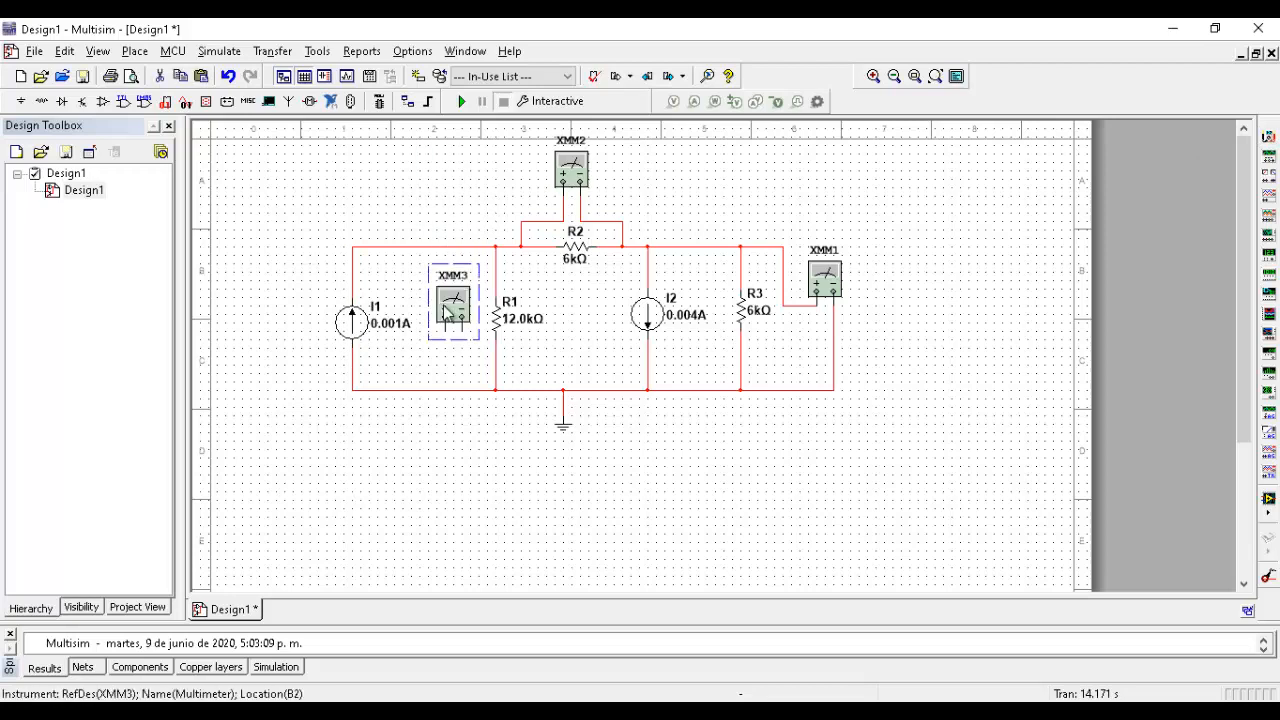
key("ctrl+r")
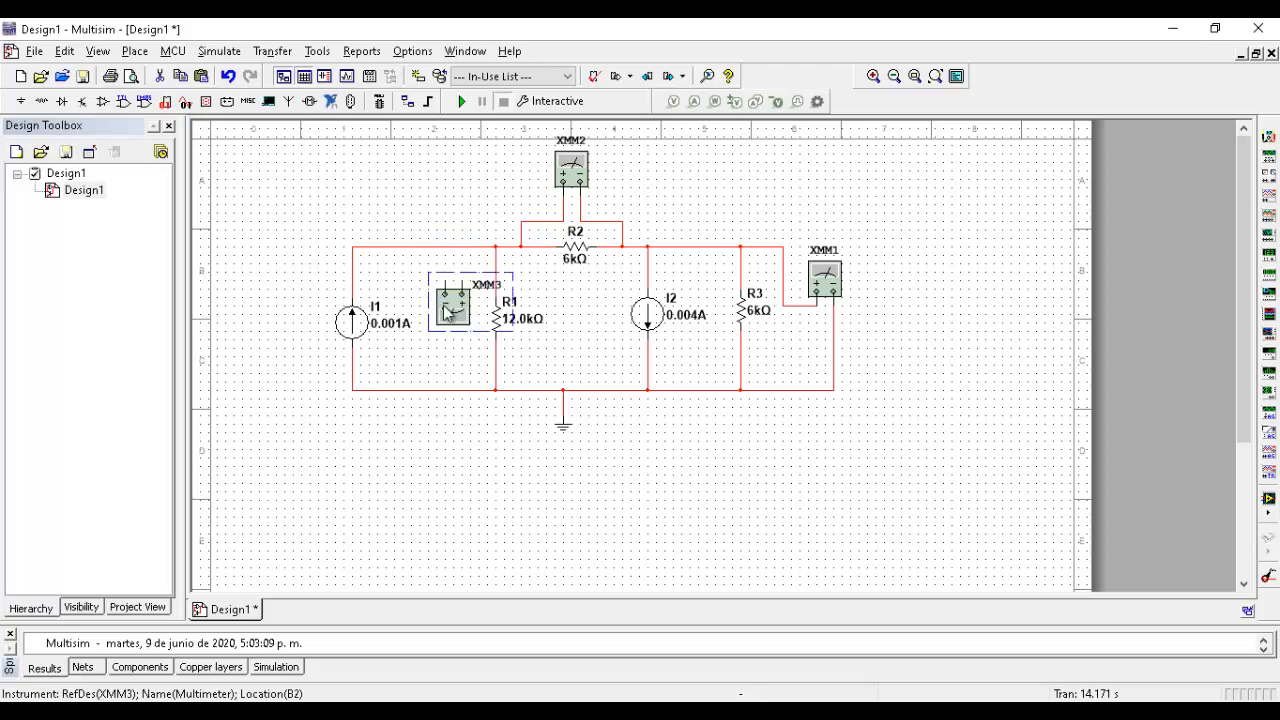
key("ctrl+r")
key("ctrl+r")
left_click_drag(450, 312, 433, 304)
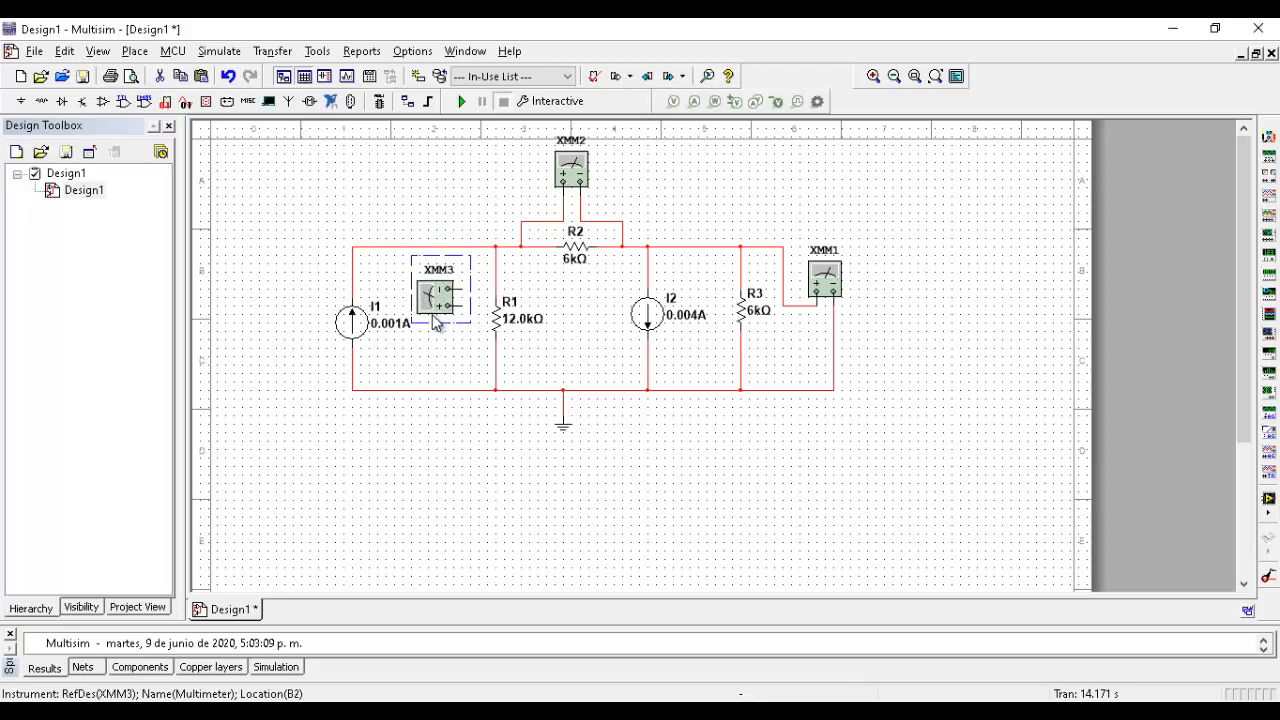
right_click(437, 300)
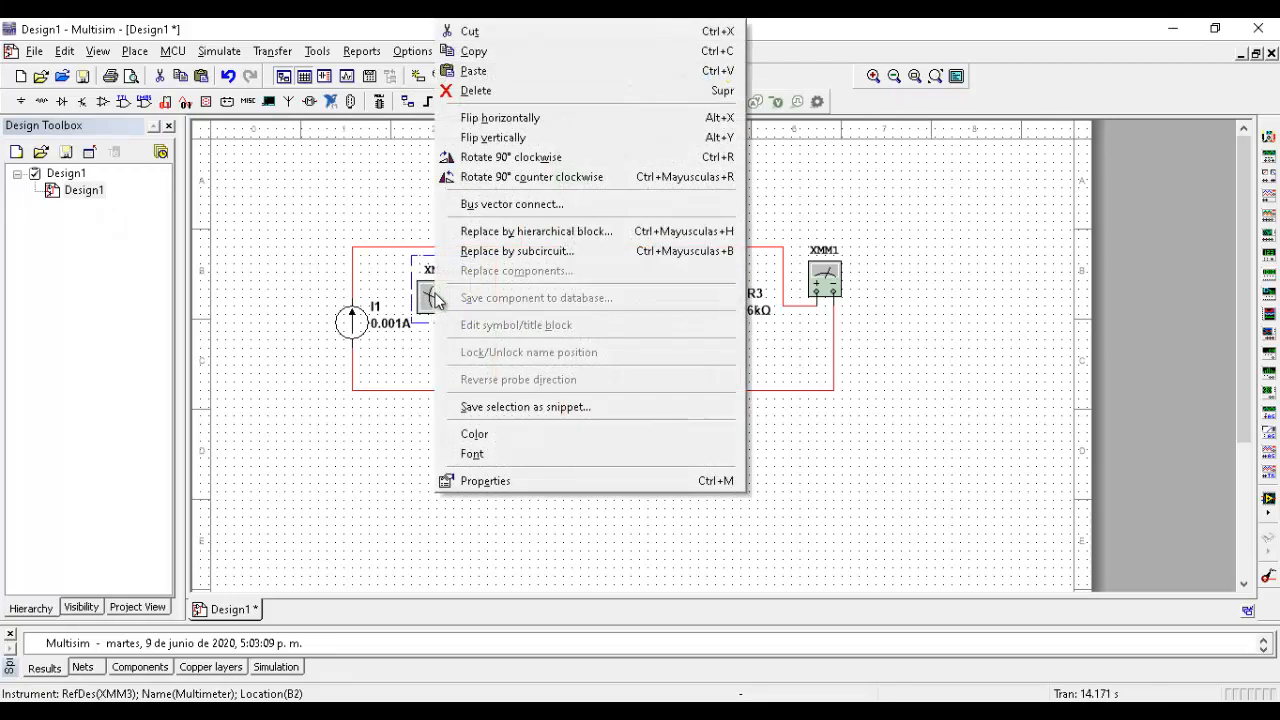
left_click(531, 120)
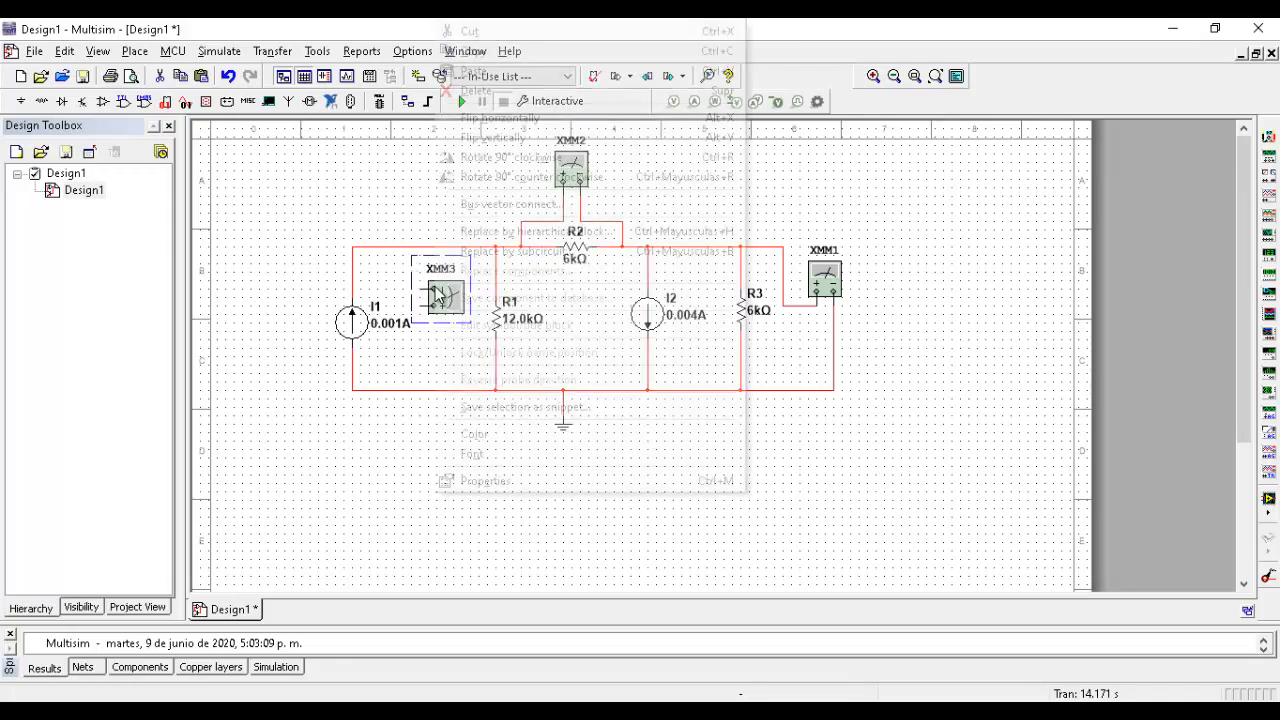
left_click(490, 176)
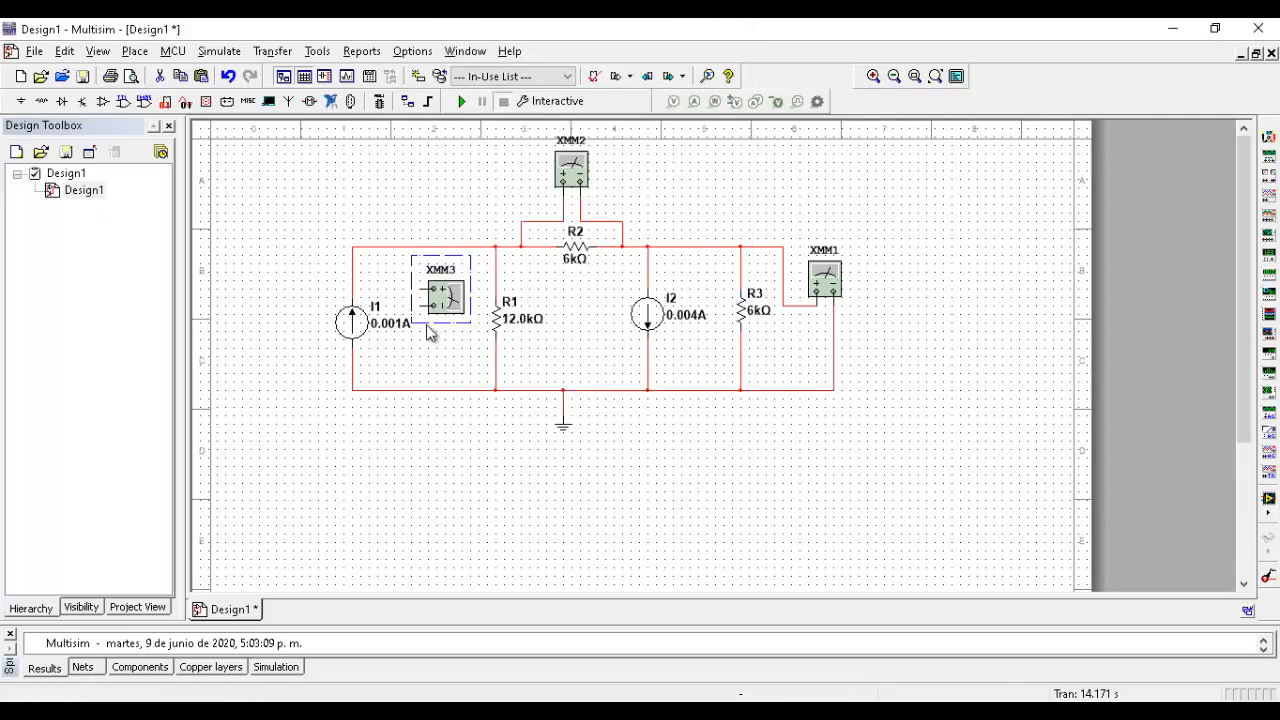
right_click(443, 298)
left_click(520, 134)
left_click(440, 362)
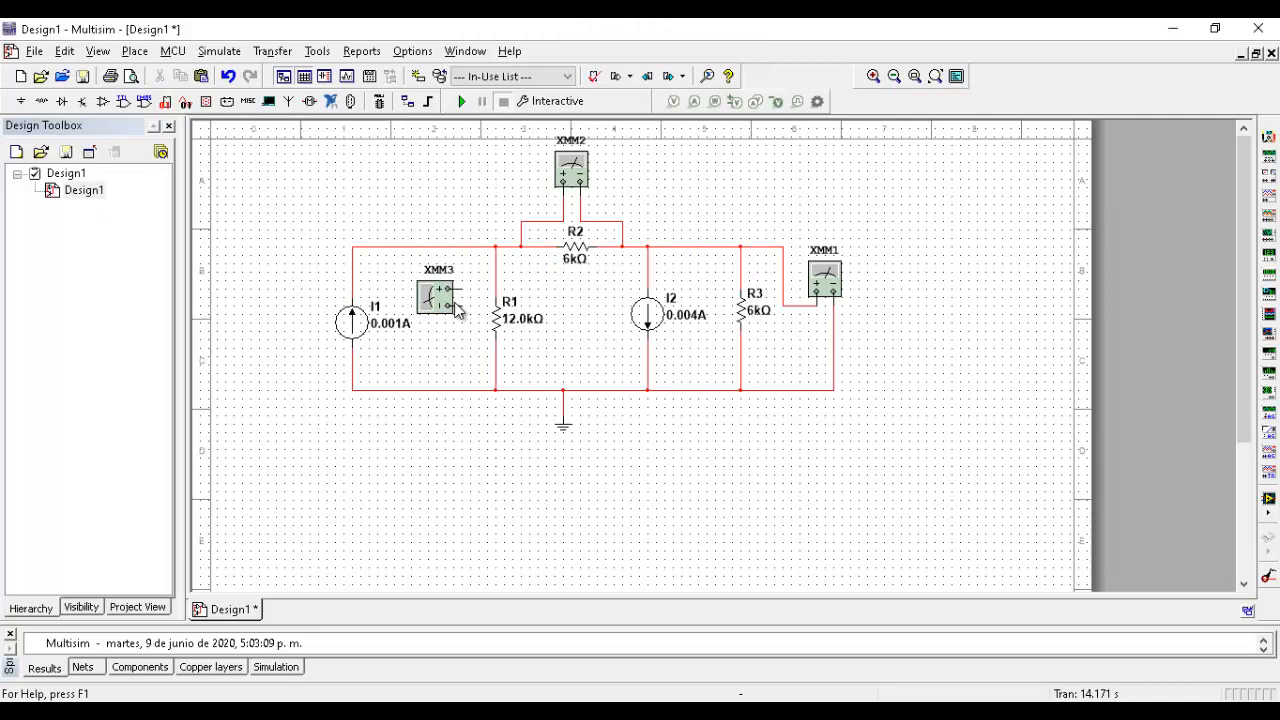
- Wire multimeter XMM3 in parallel with R1, its positive terminal to the top node and its negative terminal to the bottom node
left_click(472, 247)
left_click(458, 306)
left_click(462, 390)
- Run the simulation and read the voltages across R1, R2 and R3, arranging the three multimeter displays beside their resistors
left_click(462, 103)
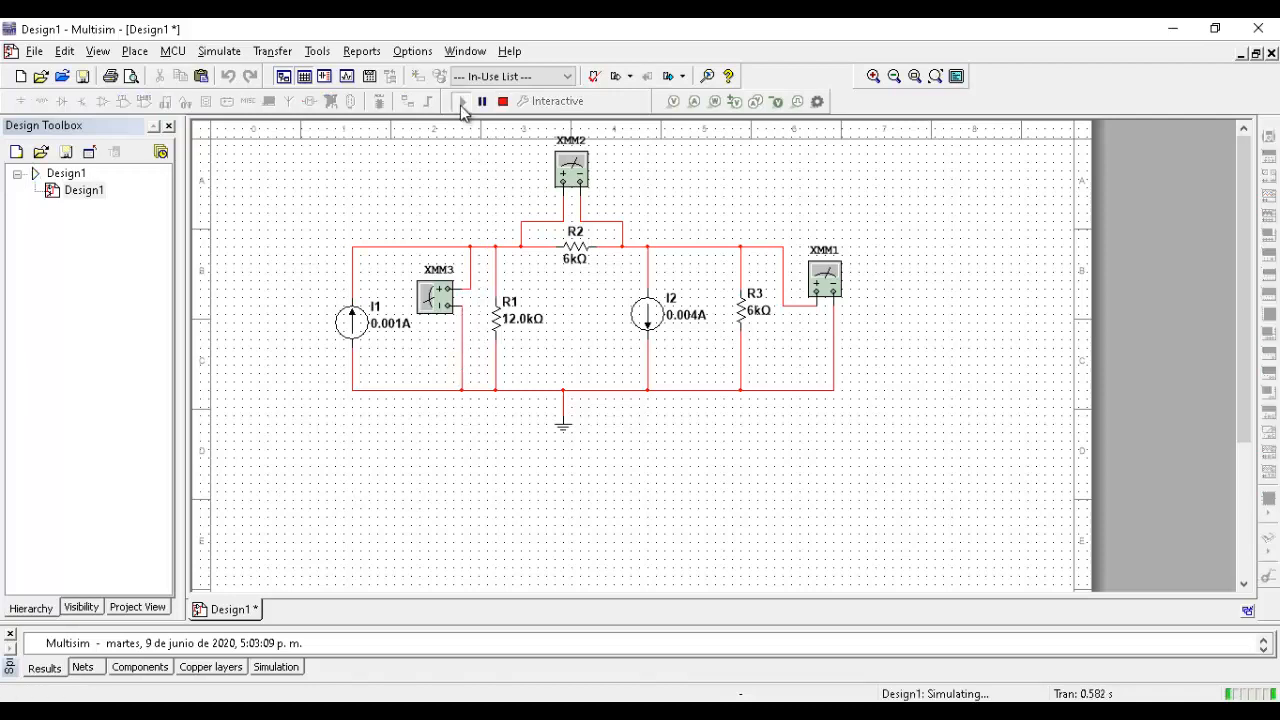
double_click(572, 184)
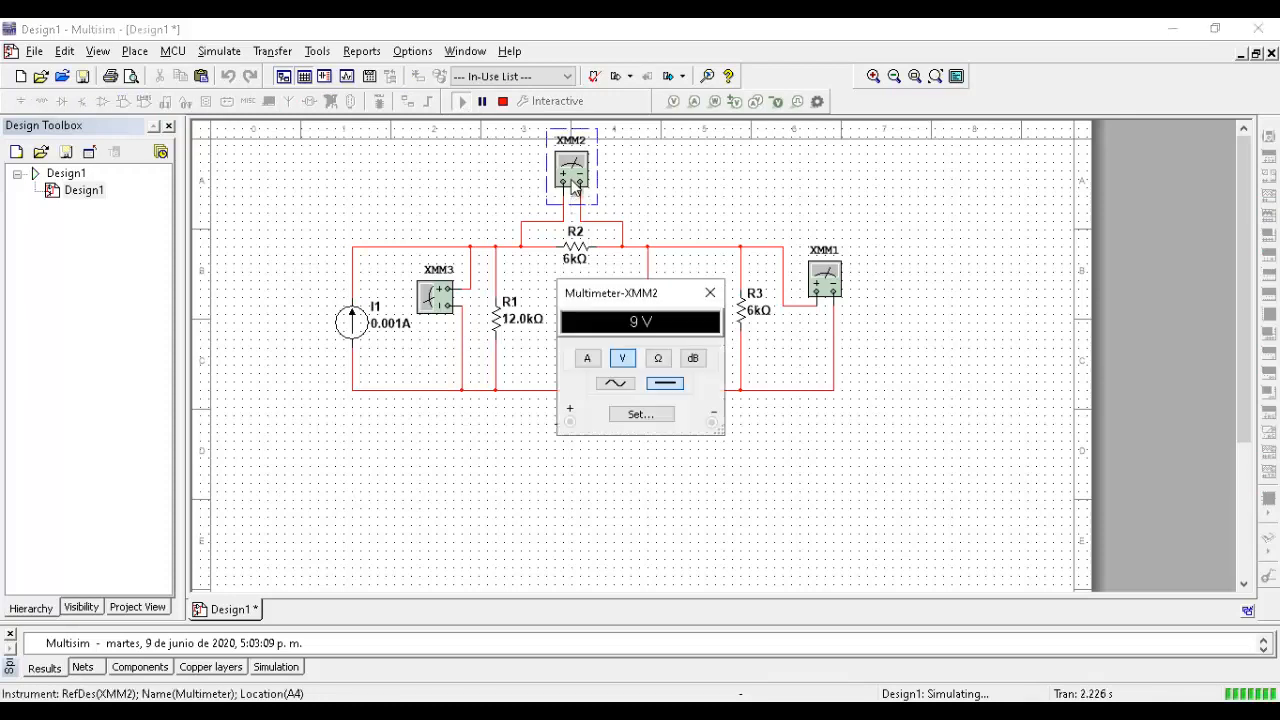
double_click(443, 302)
left_click_drag(578, 300, 314, 427)
left_click(592, 297)
left_click_drag(592, 297, 562, 276)
double_click(815, 288)
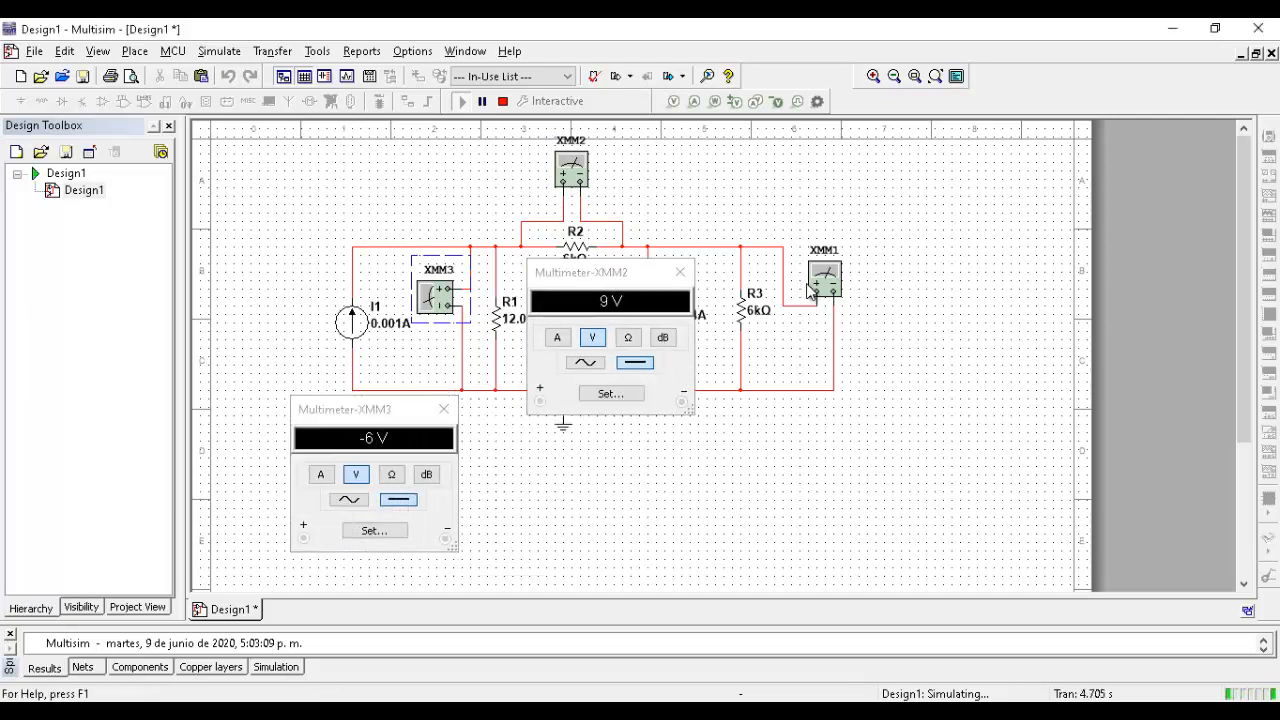
left_click_drag(635, 300, 895, 436)
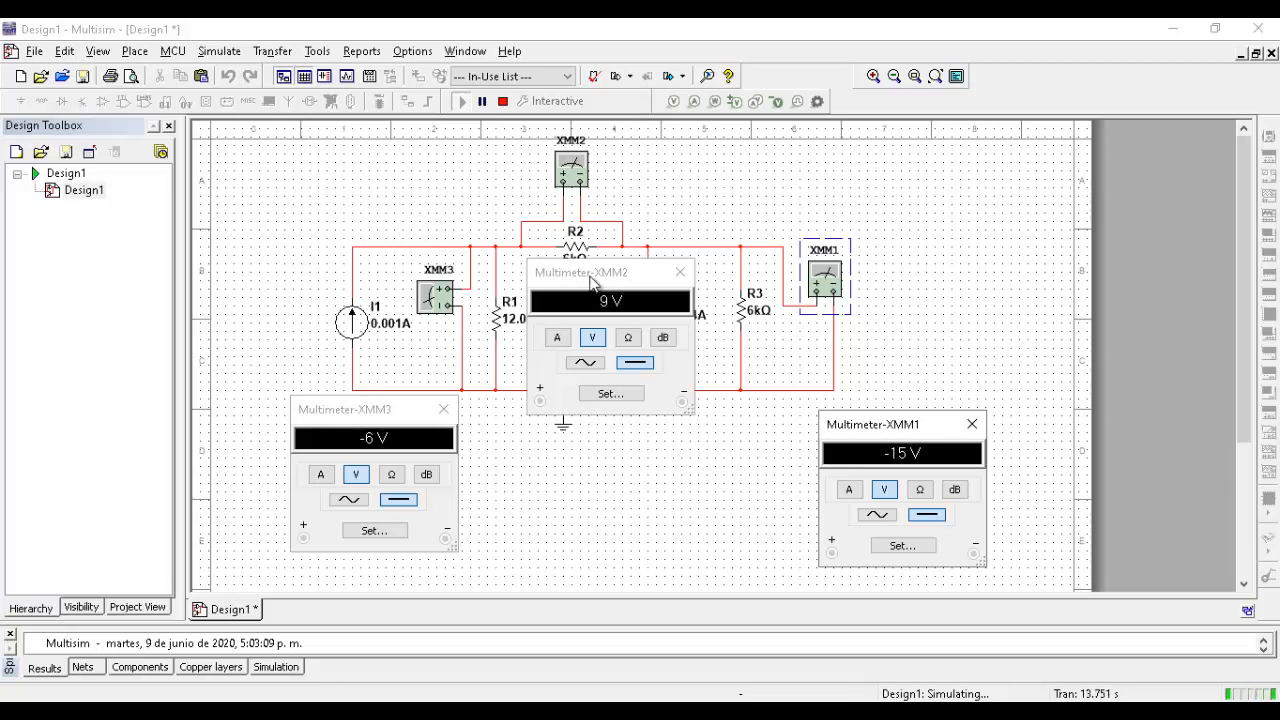
left_click_drag(596, 284, 730, 170)
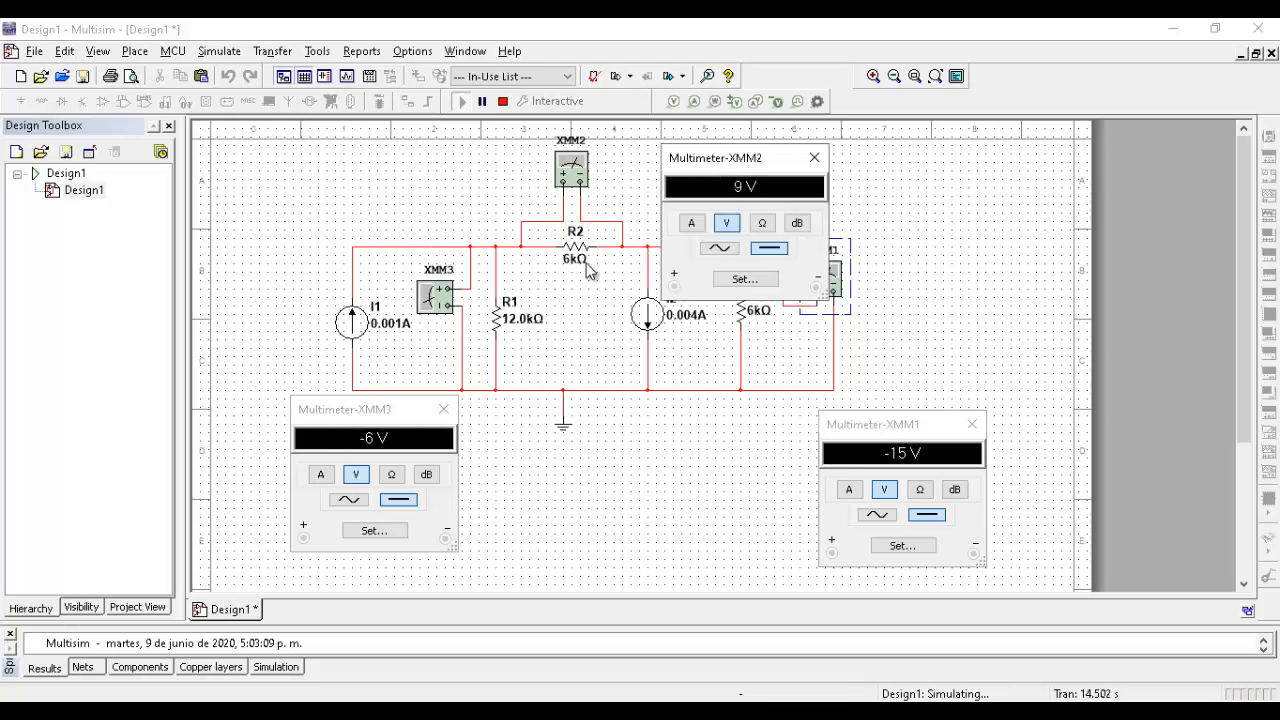
left_click_drag(734, 158, 682, 164)
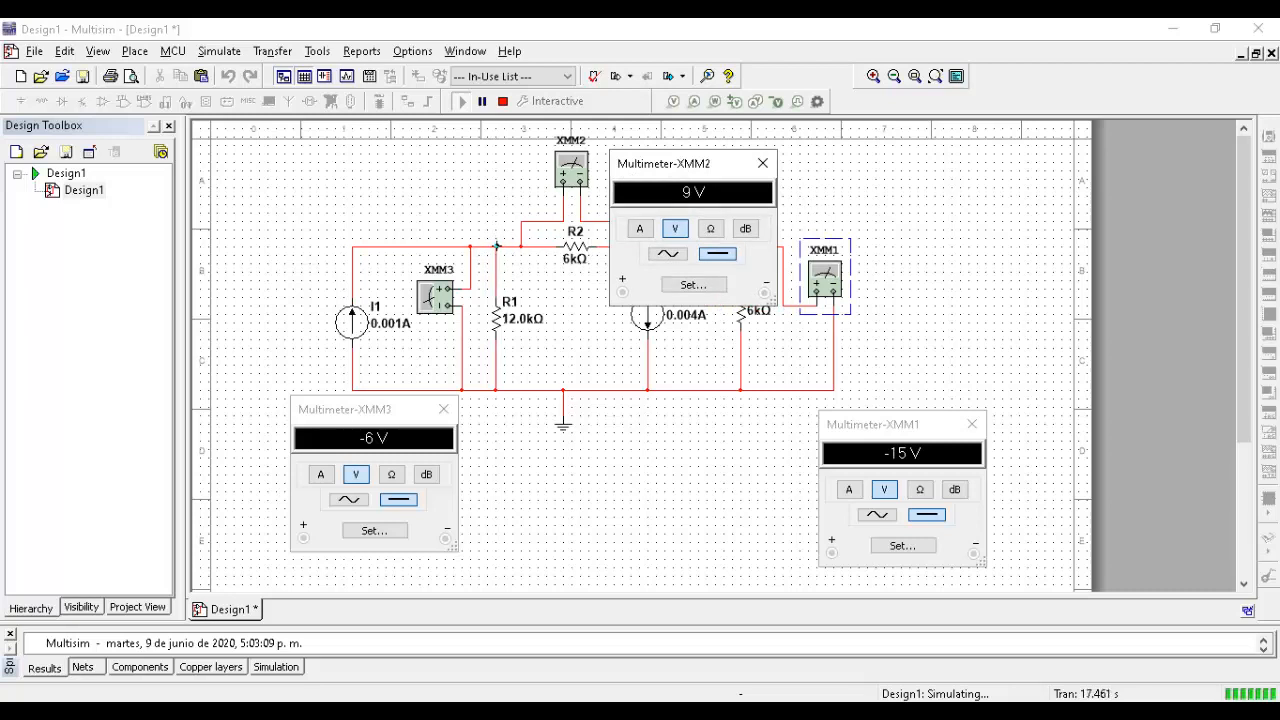
left_click_drag(689, 166, 575, 382)
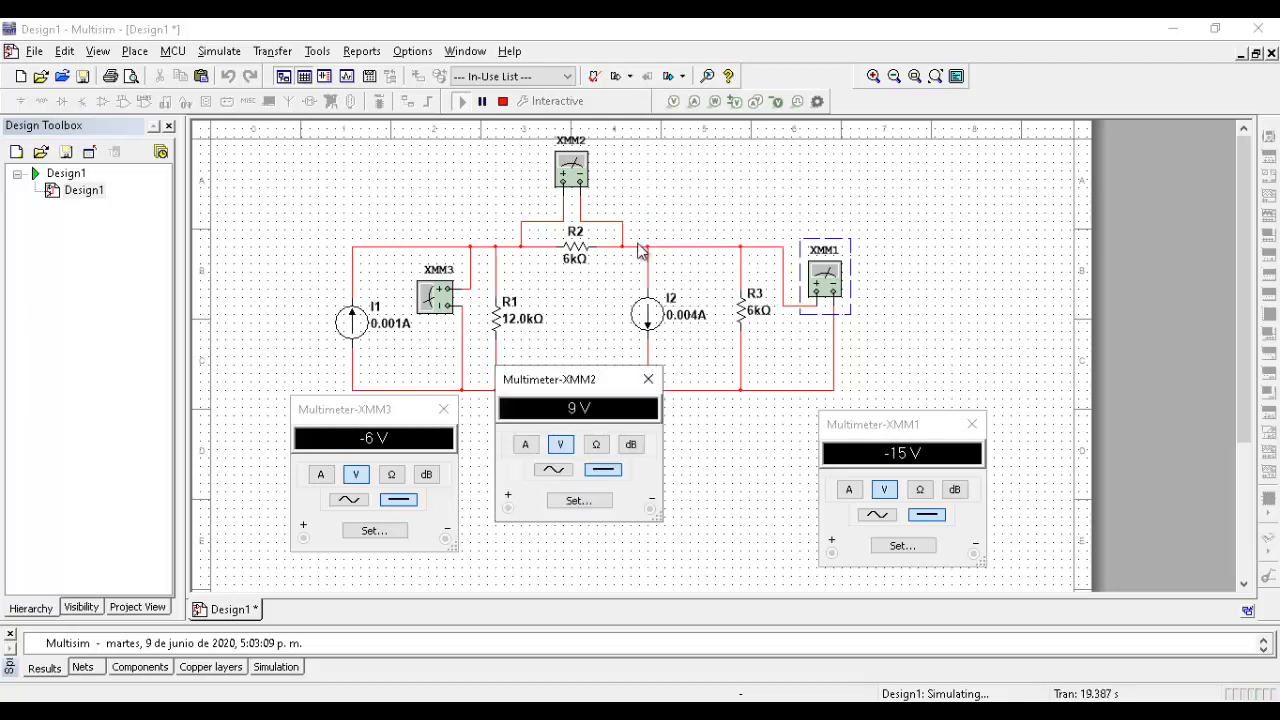
left_click_drag(926, 428, 889, 339)
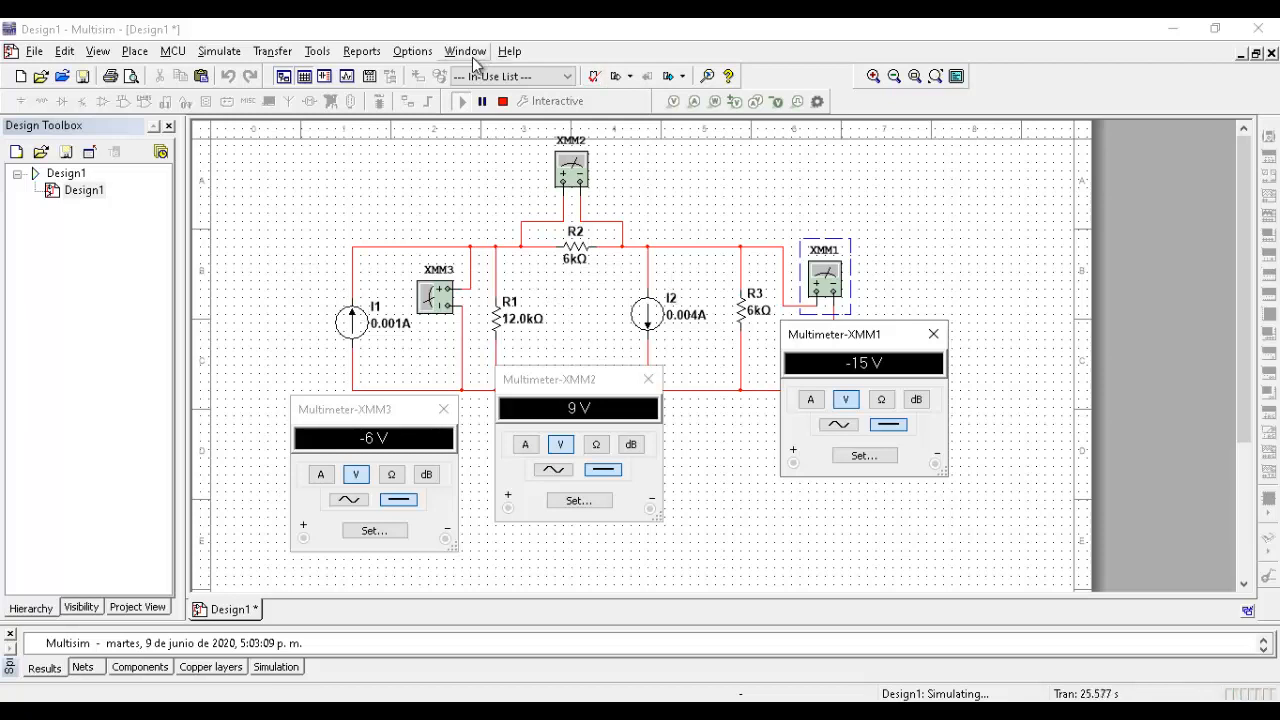
- Stop the simulation and close the displays of all three multimeters
left_click(505, 102)
left_click(505, 102)
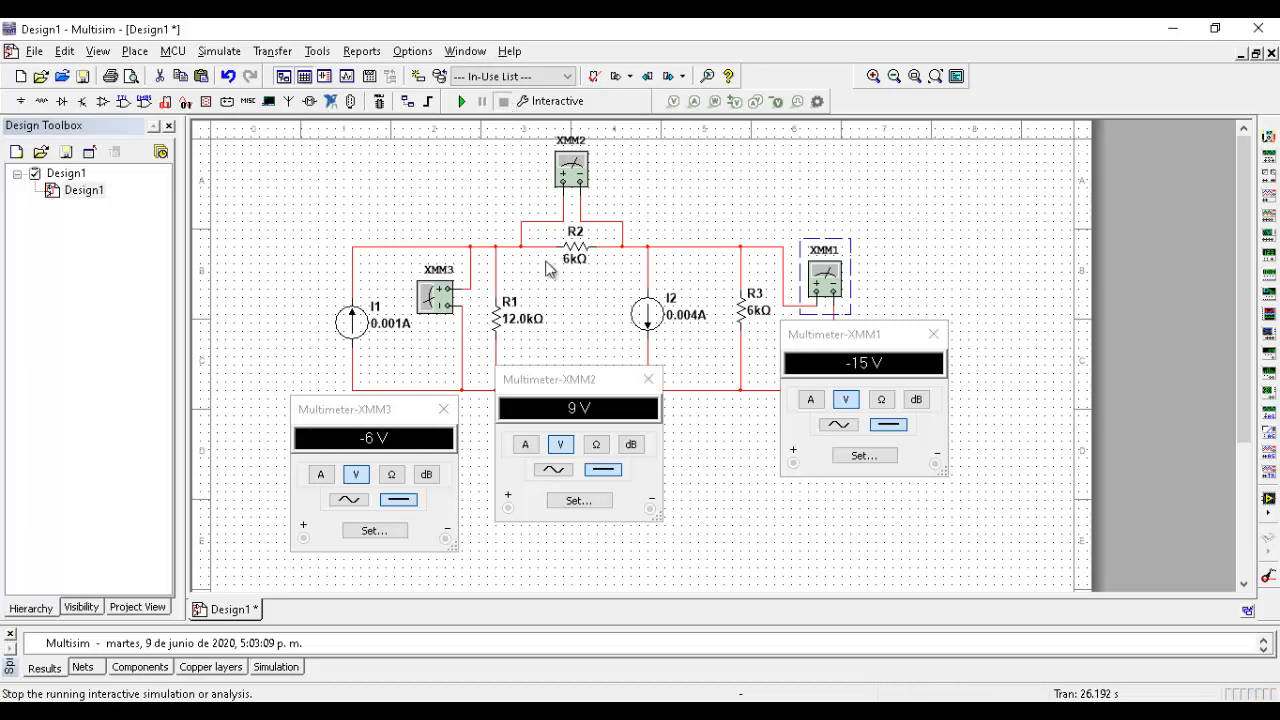
left_click(945, 335)
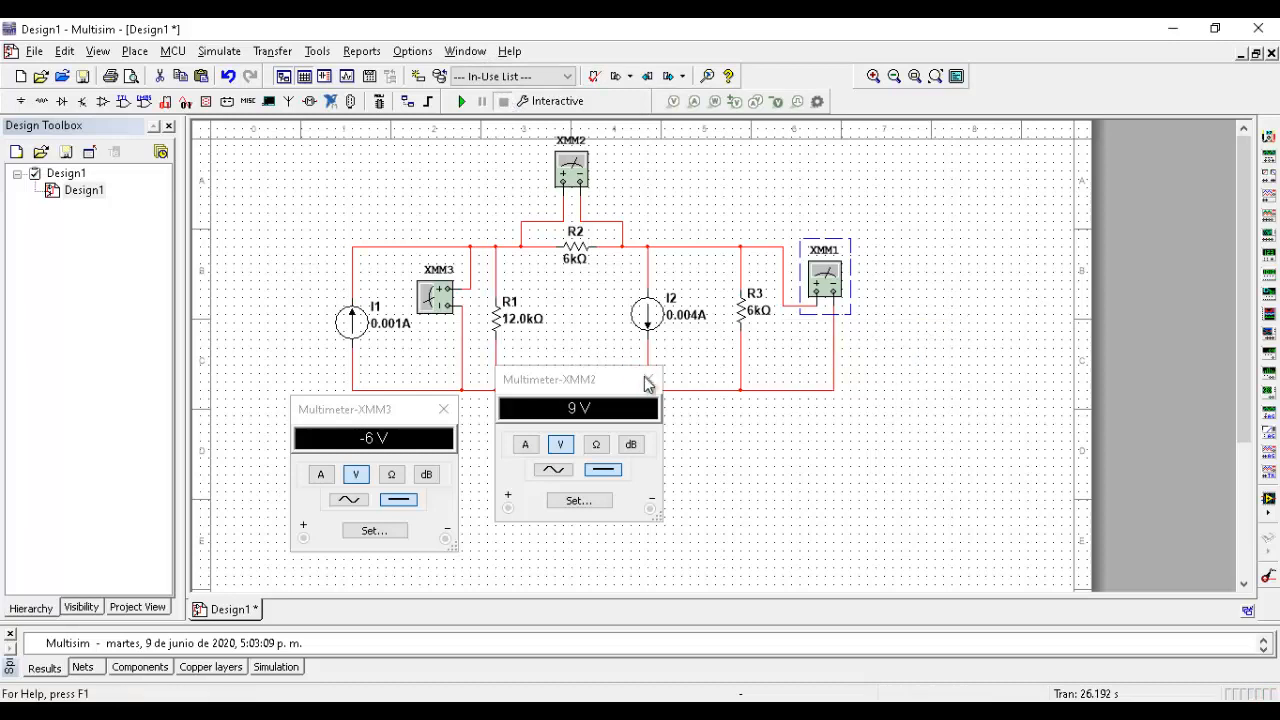
left_click(649, 380)
left_click(443, 412)
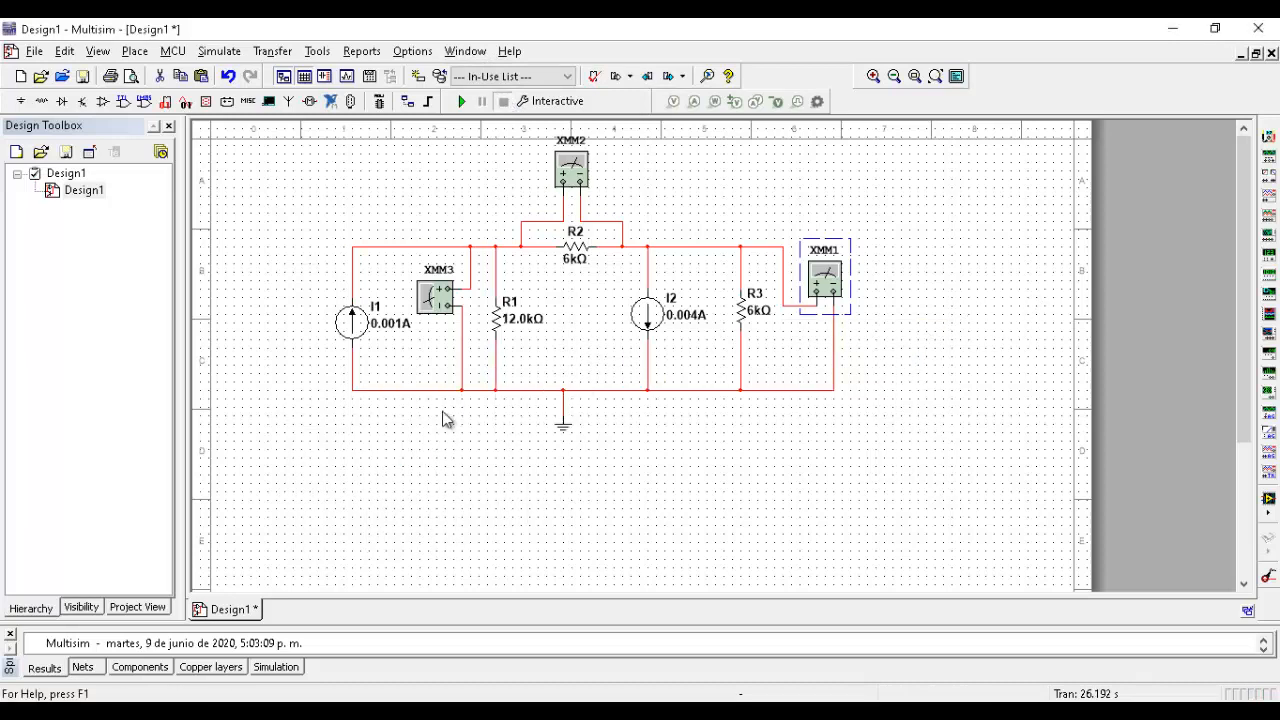
- Delete multimeters XMM3, XMM2 and XMM1 from the circuit
double_click(447, 288)
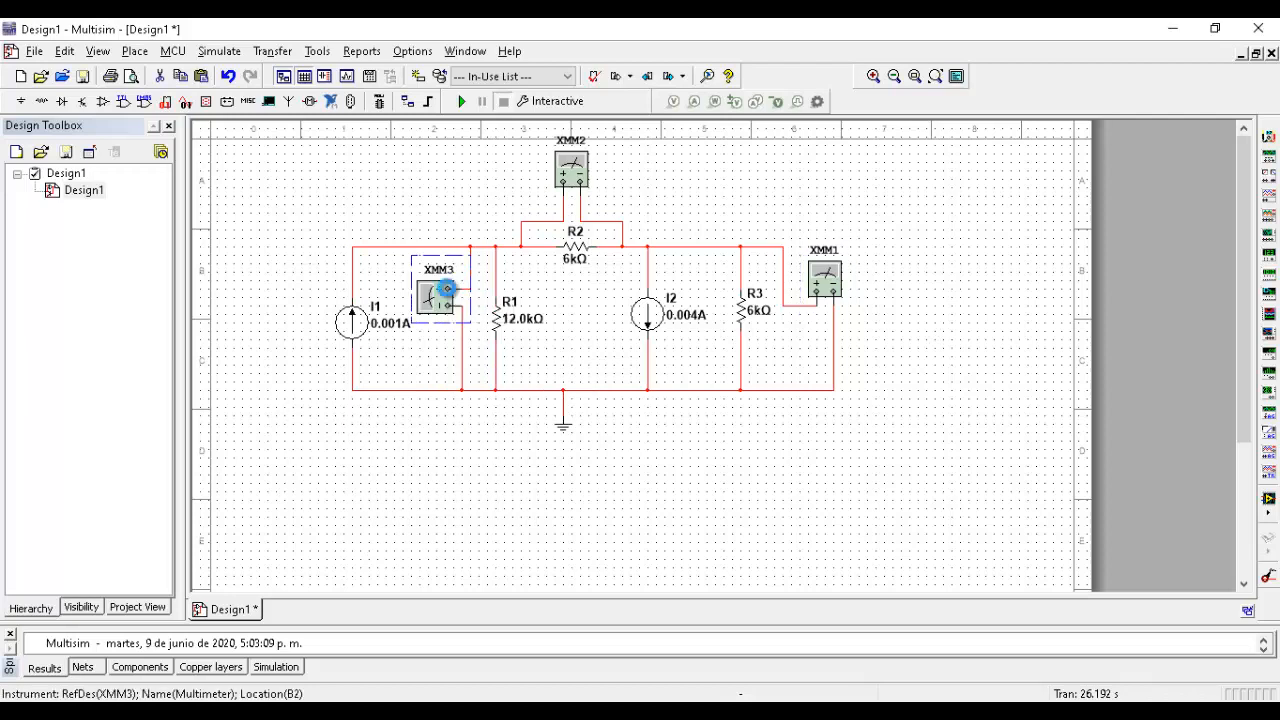
key("Delete")
left_click(570, 168)
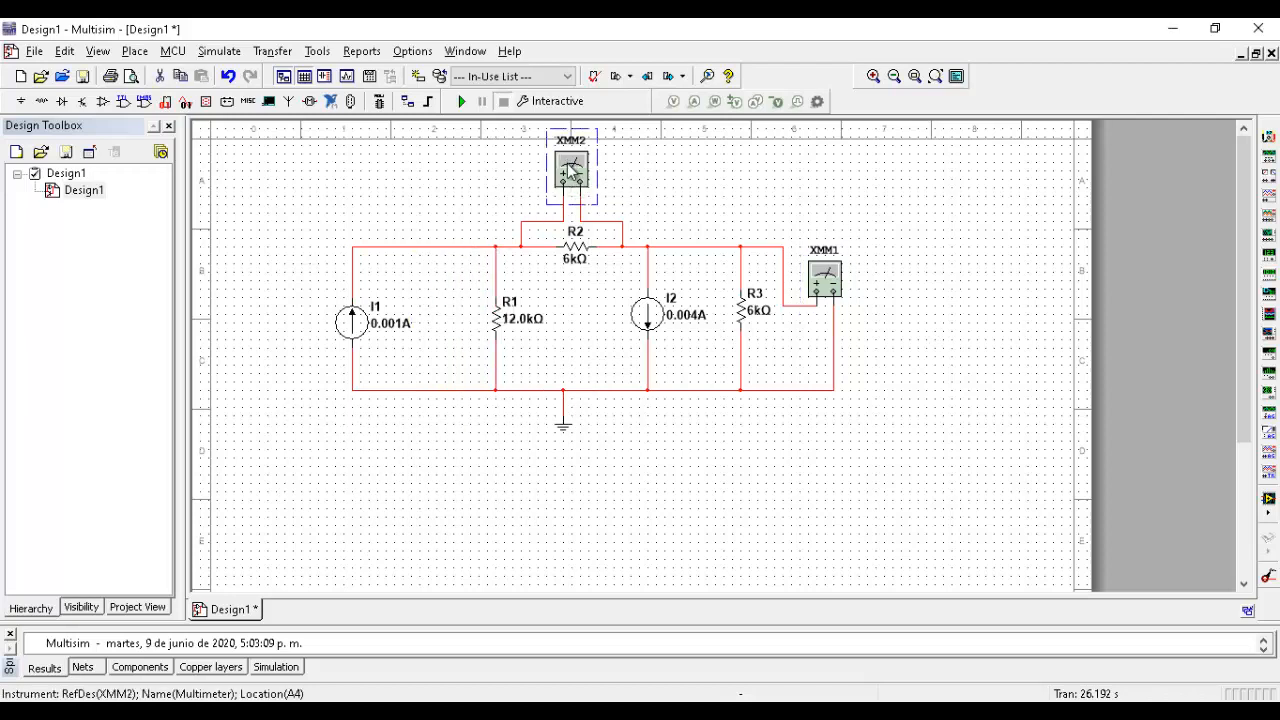
key("Delete")
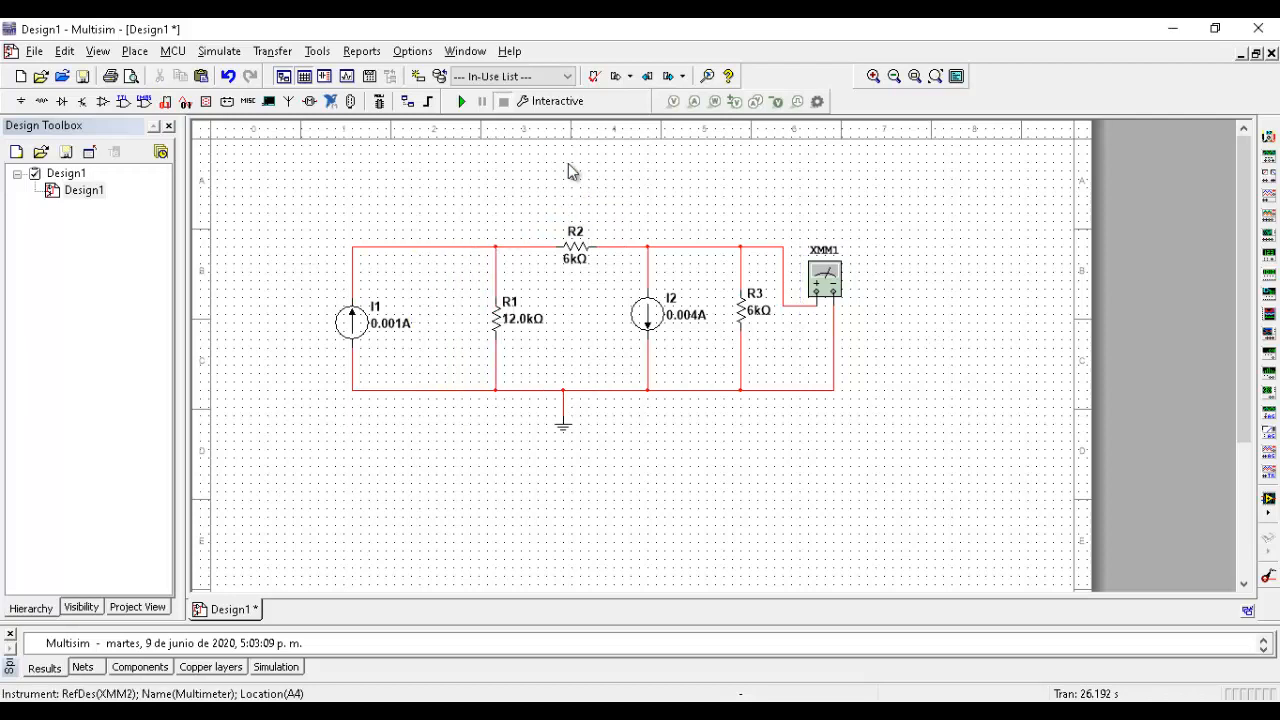
left_click(823, 268)
key("Delete")
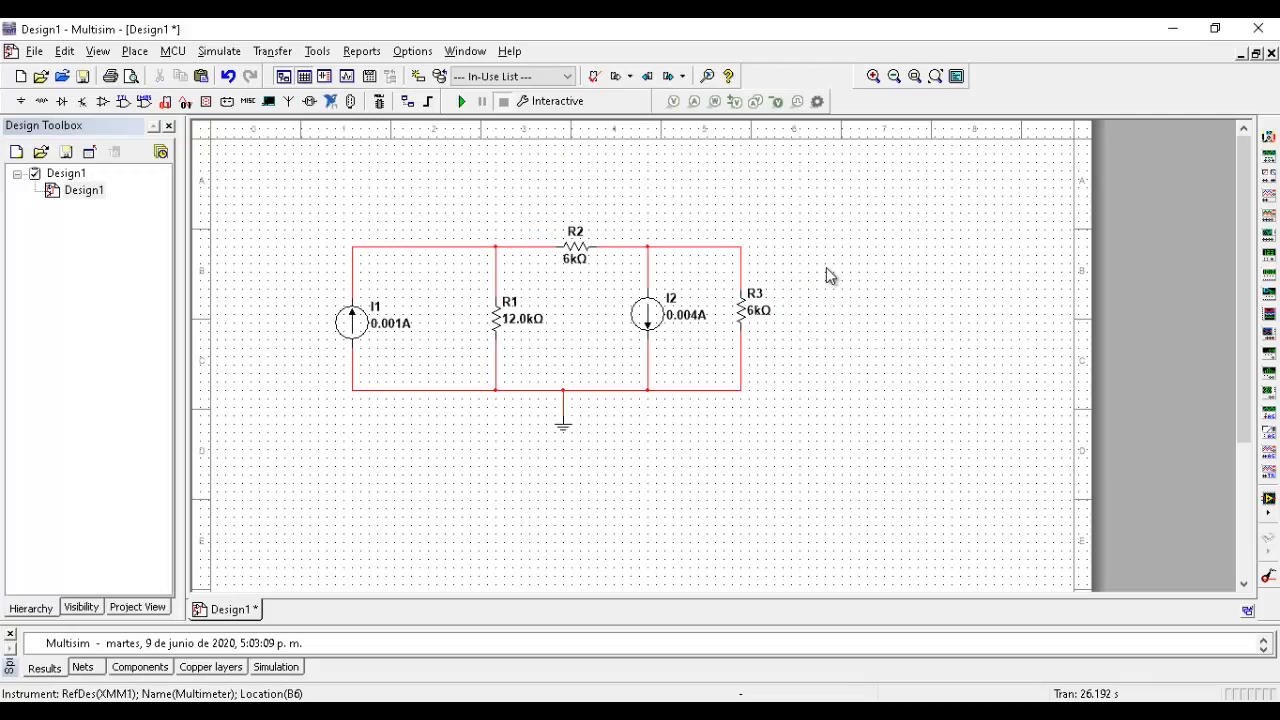
- Place a new multimeter above the wire between I1 and R1, and delete the wires at both ends of R1
left_click(1268, 136)
left_click(368, 231)
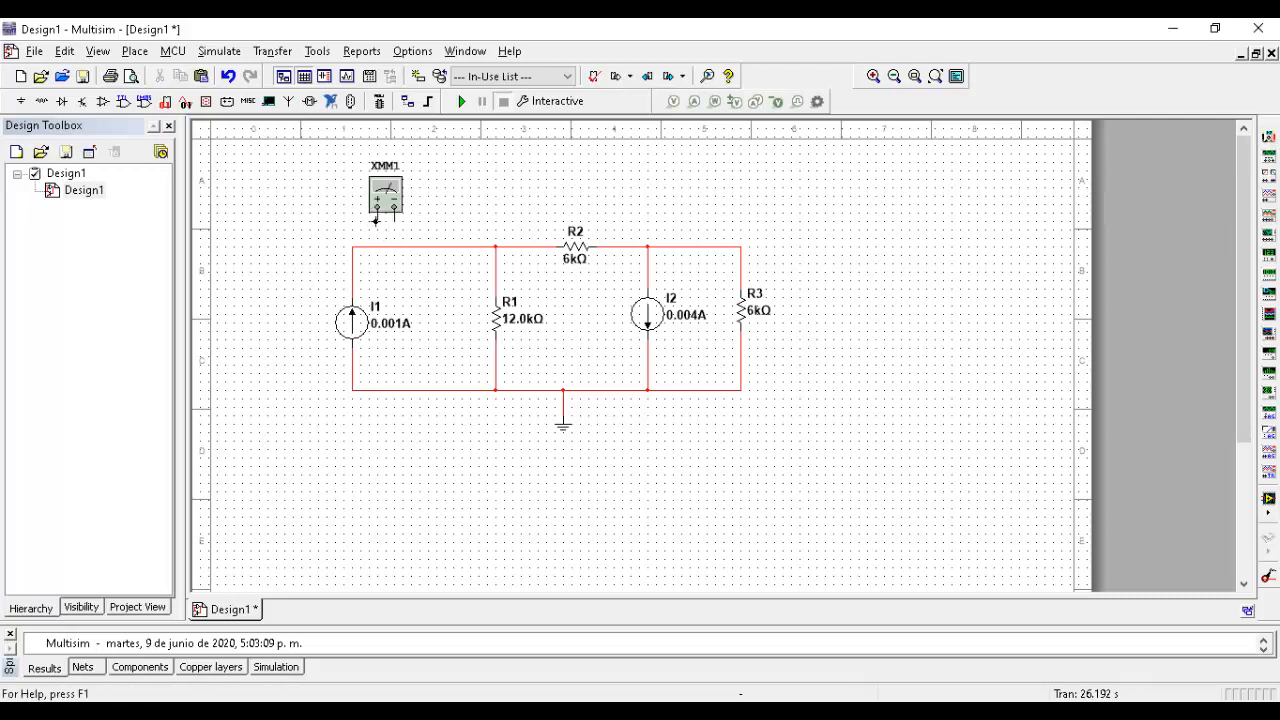
left_click(494, 366)
left_click(503, 360)
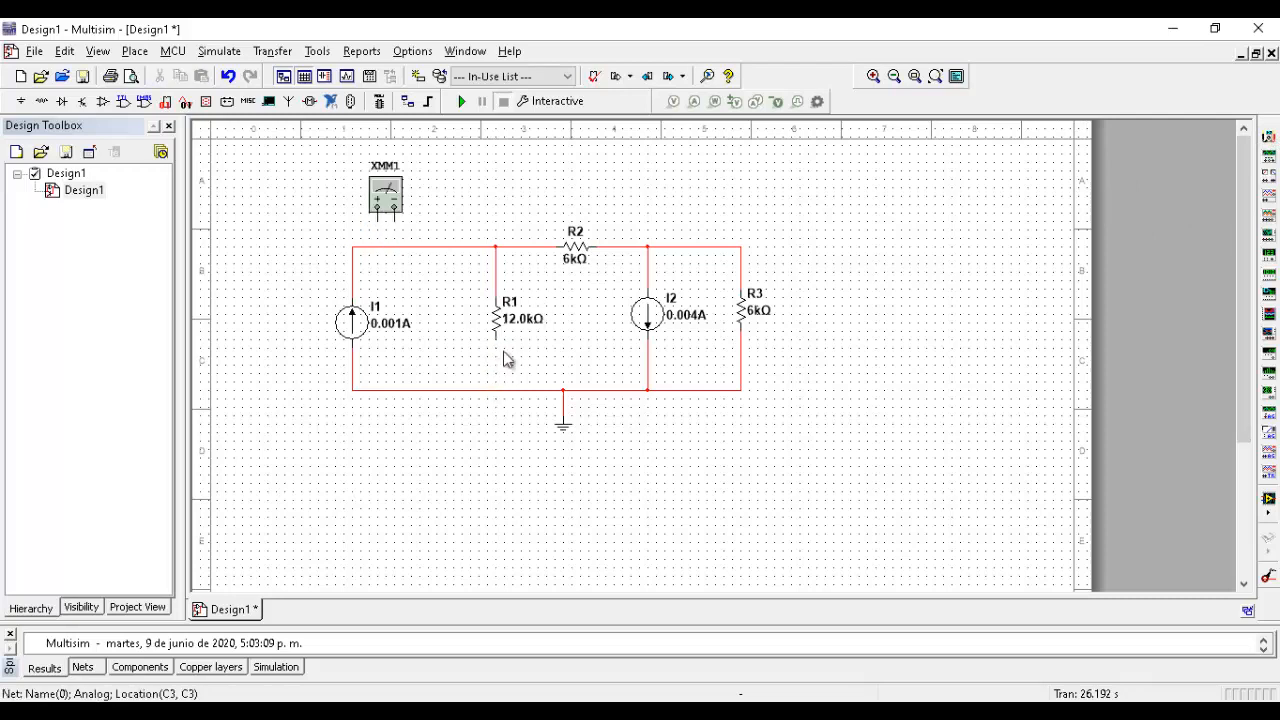
left_click(496, 279)
key("Delete")
- Move R1 slightly up and position the multimeter just below it on the left, rotated so its terminals face right
left_click_drag(377, 192, 498, 301)
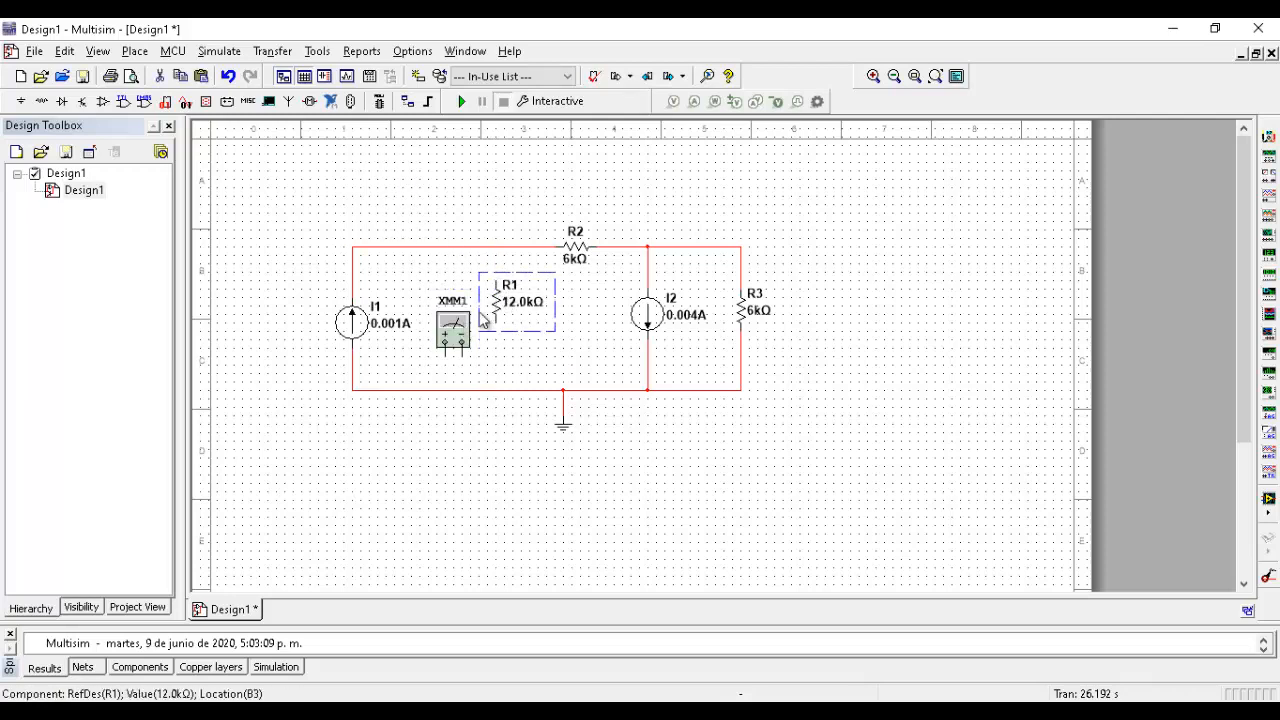
left_click(459, 328)
key("ctrl+r")
key("ctrl+r")
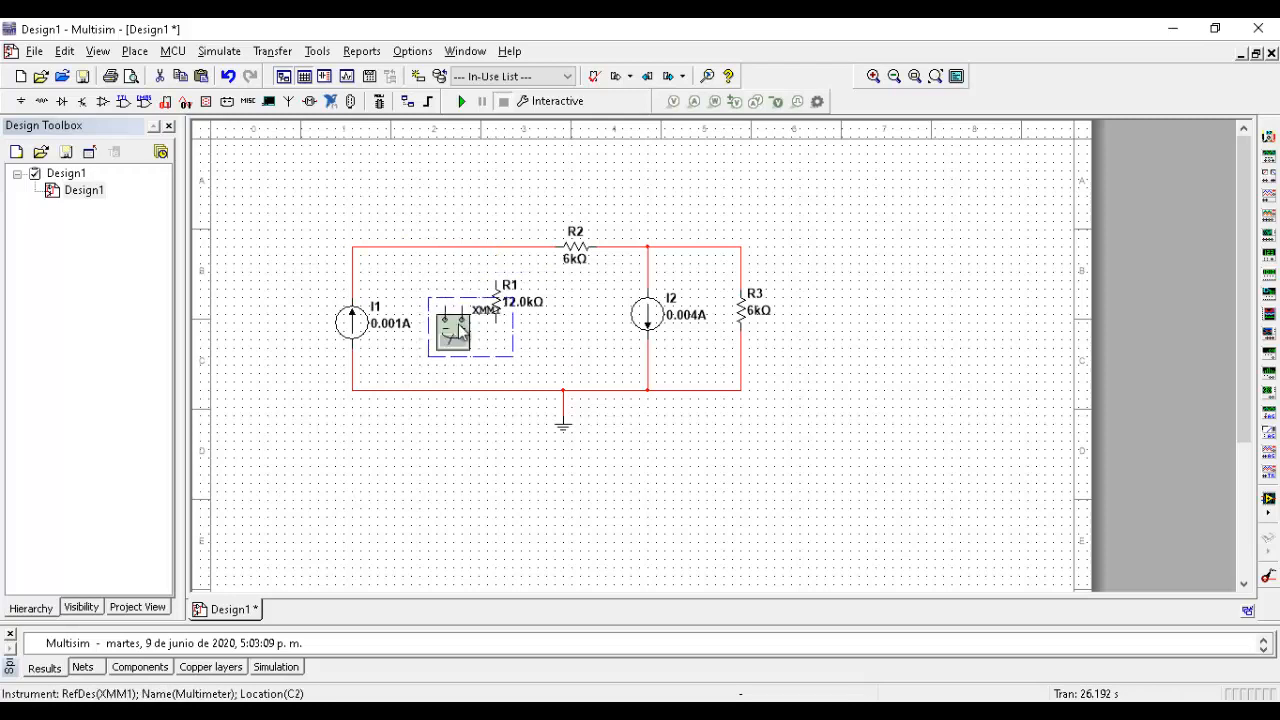
key("ctrl+r")
left_click(402, 353)
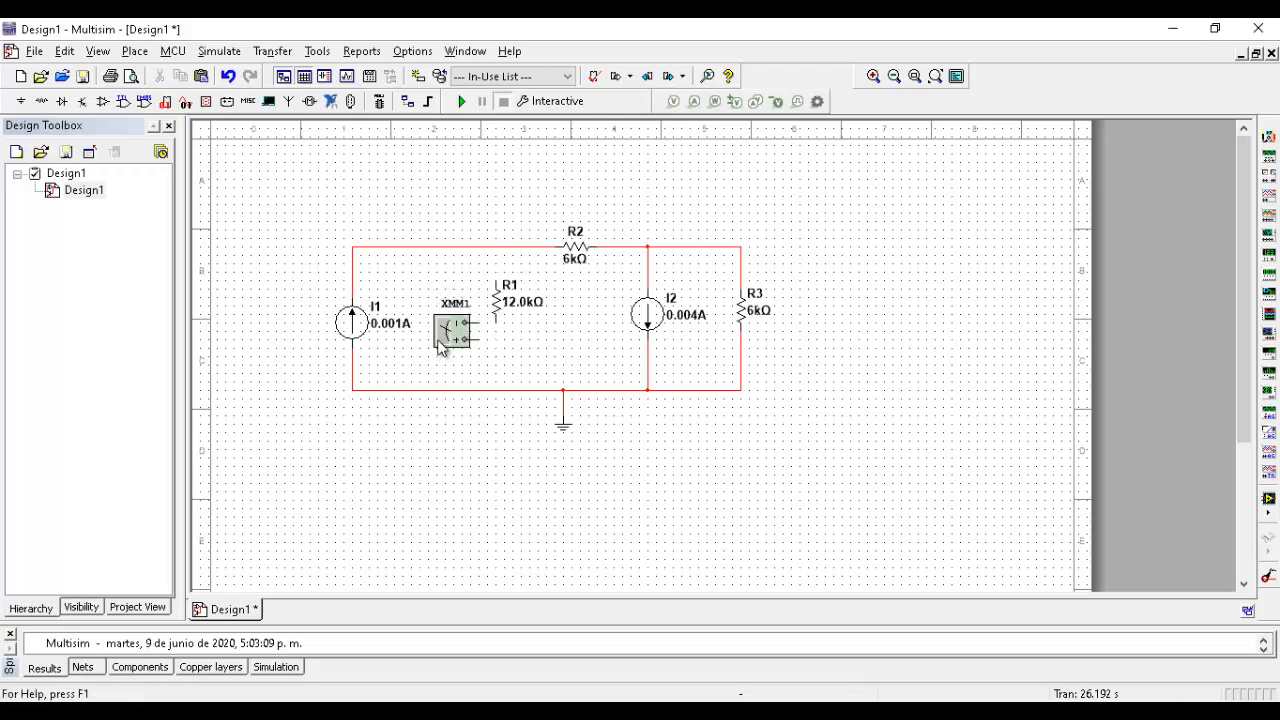
left_click_drag(446, 337, 464, 354)
- Wire the multimeter in series between R1 and the bottom node, its negative terminal to R1, and reconnect R1's upper end to the top node
left_click(495, 339)
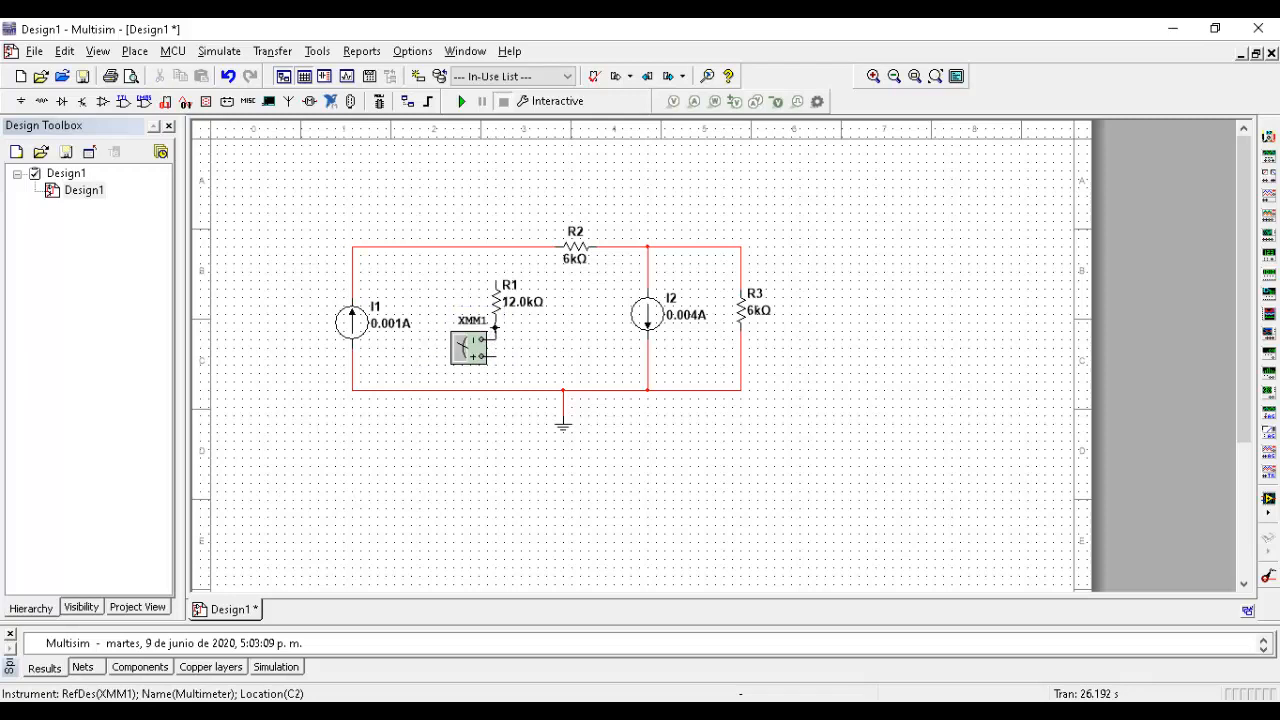
left_click(495, 324)
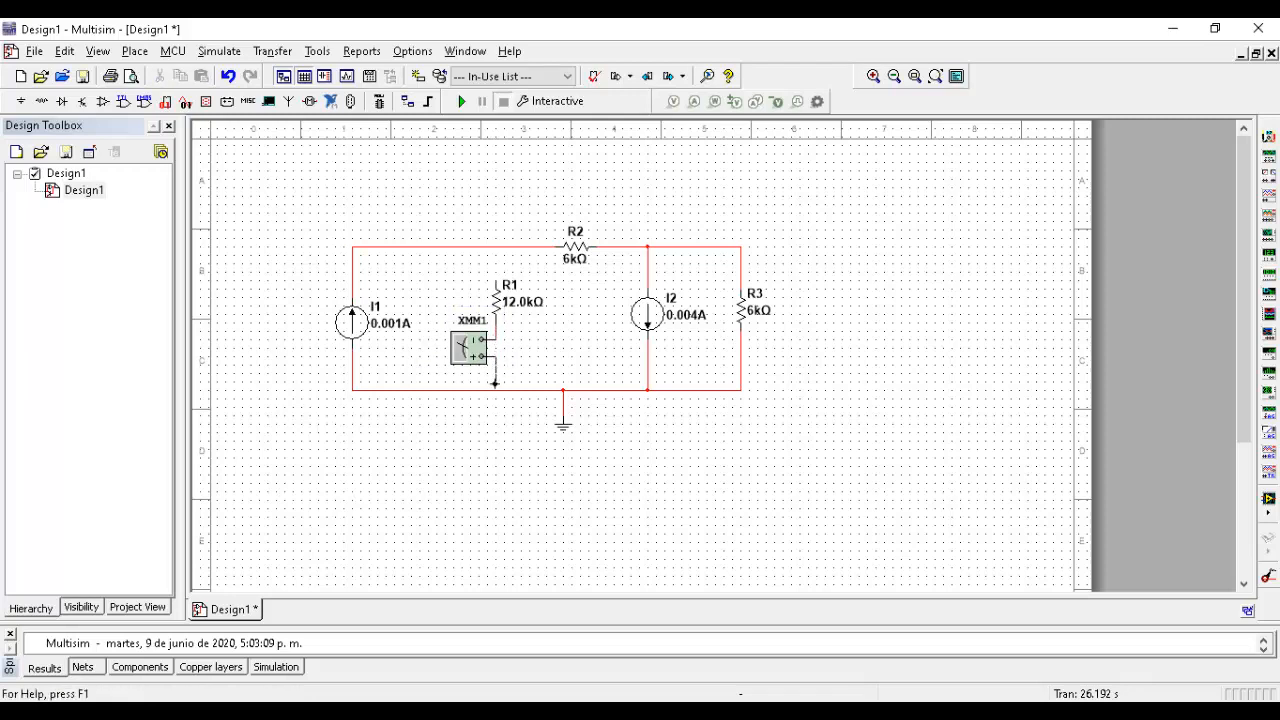
left_click(494, 388)
left_click(494, 279)
left_click(494, 247)
- Place a second multimeter above the top wire between I1 and R1 and delete that wire
left_click(1268, 137)
left_click(421, 215)
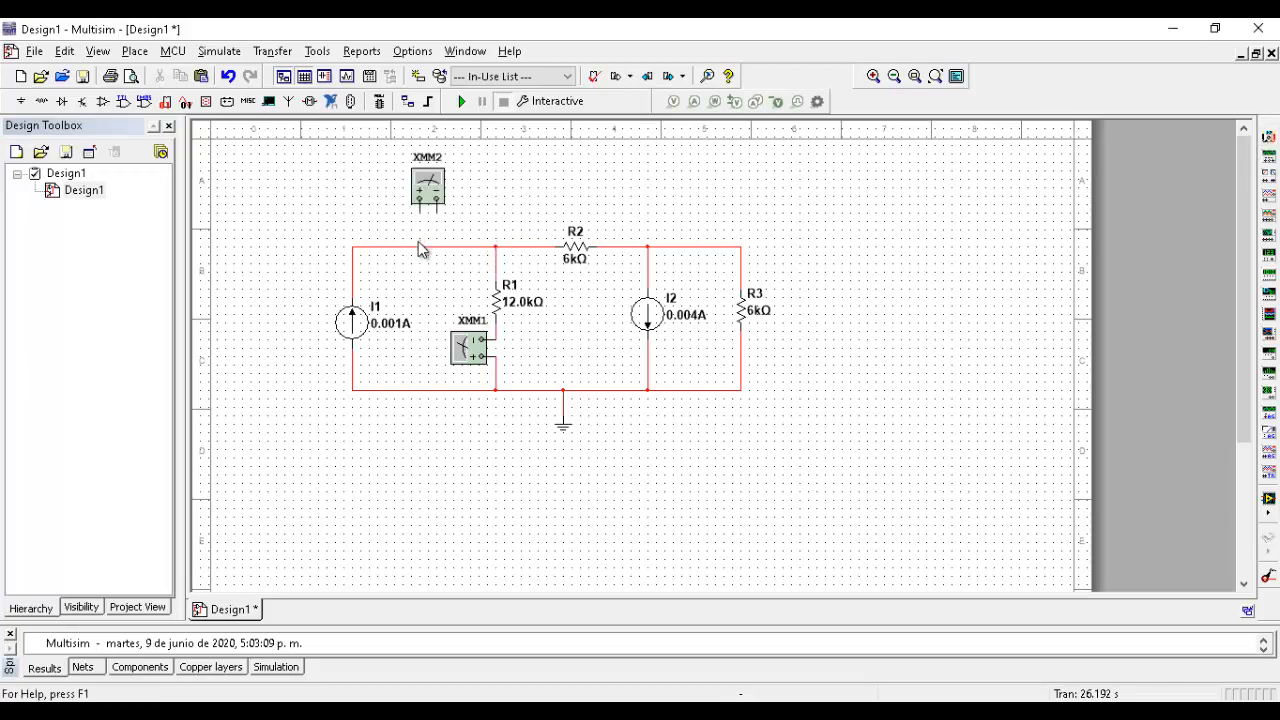
key("Delete")
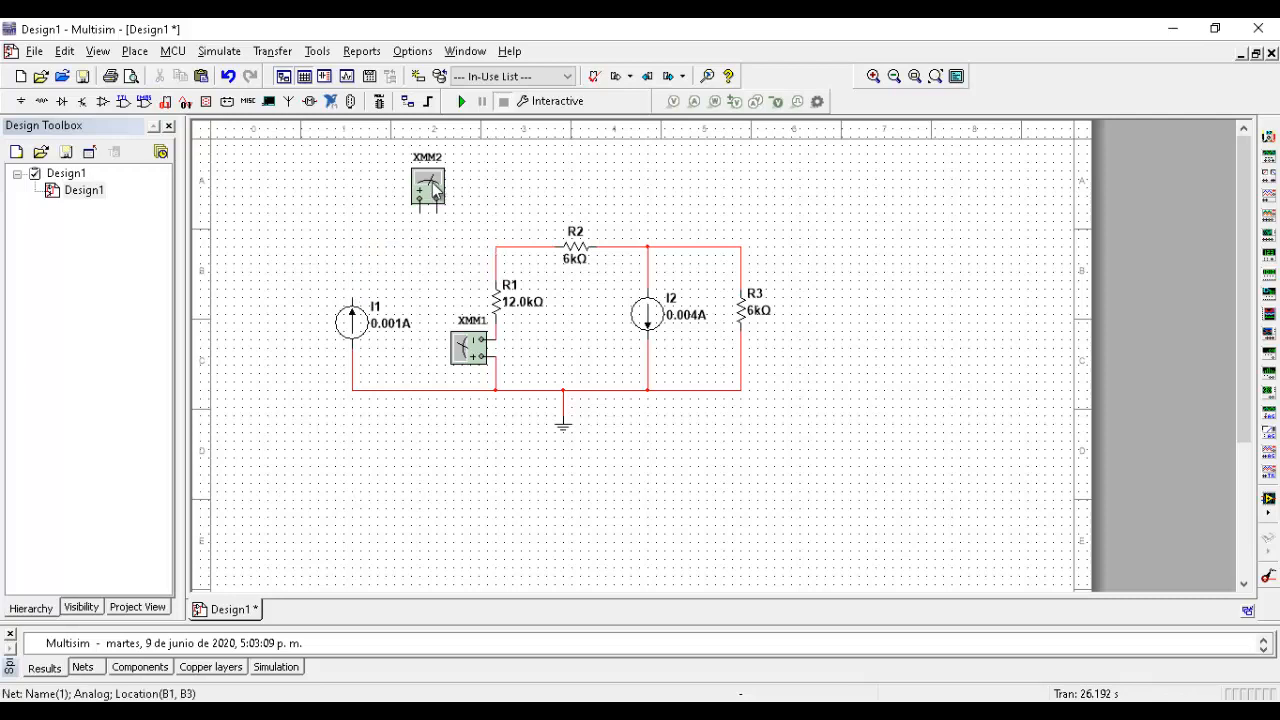
- Move the upper multimeter down and wire it in series, positive terminal to I1's upper end and negative terminal to R1's top node
left_click_drag(430, 190, 398, 253)
left_click(393, 252)
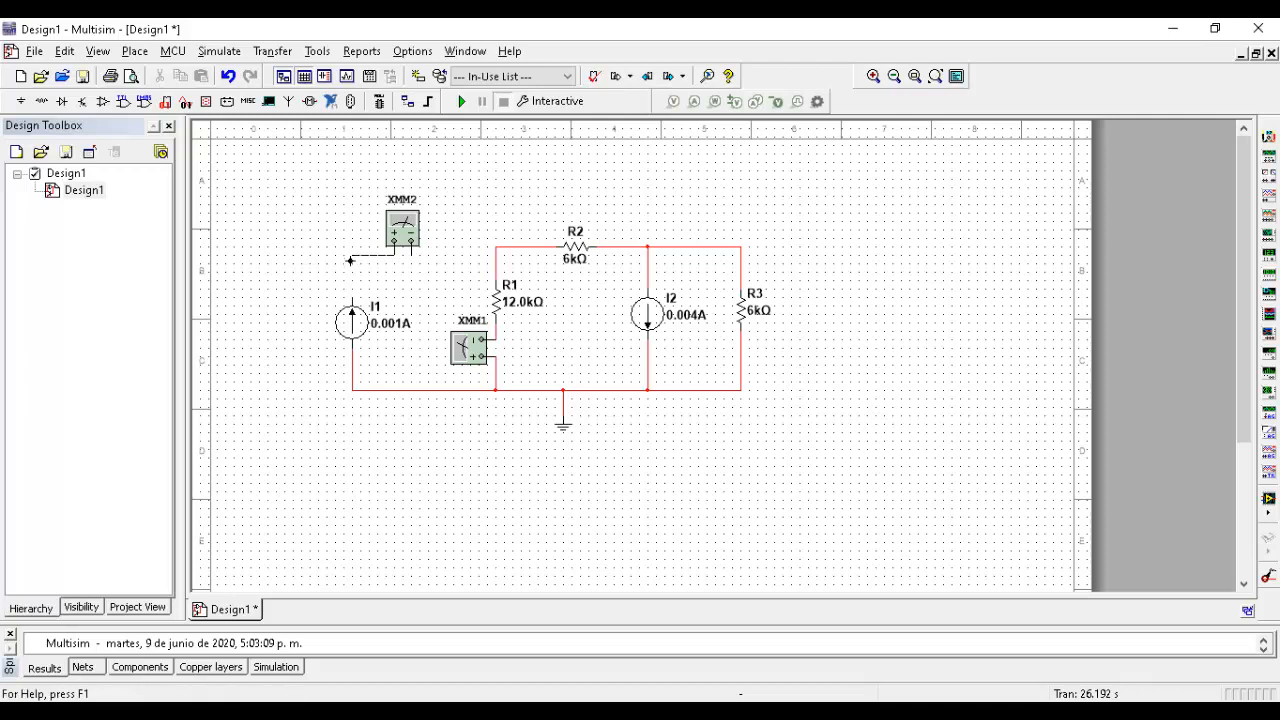
left_click(352, 300)
left_click(410, 241)
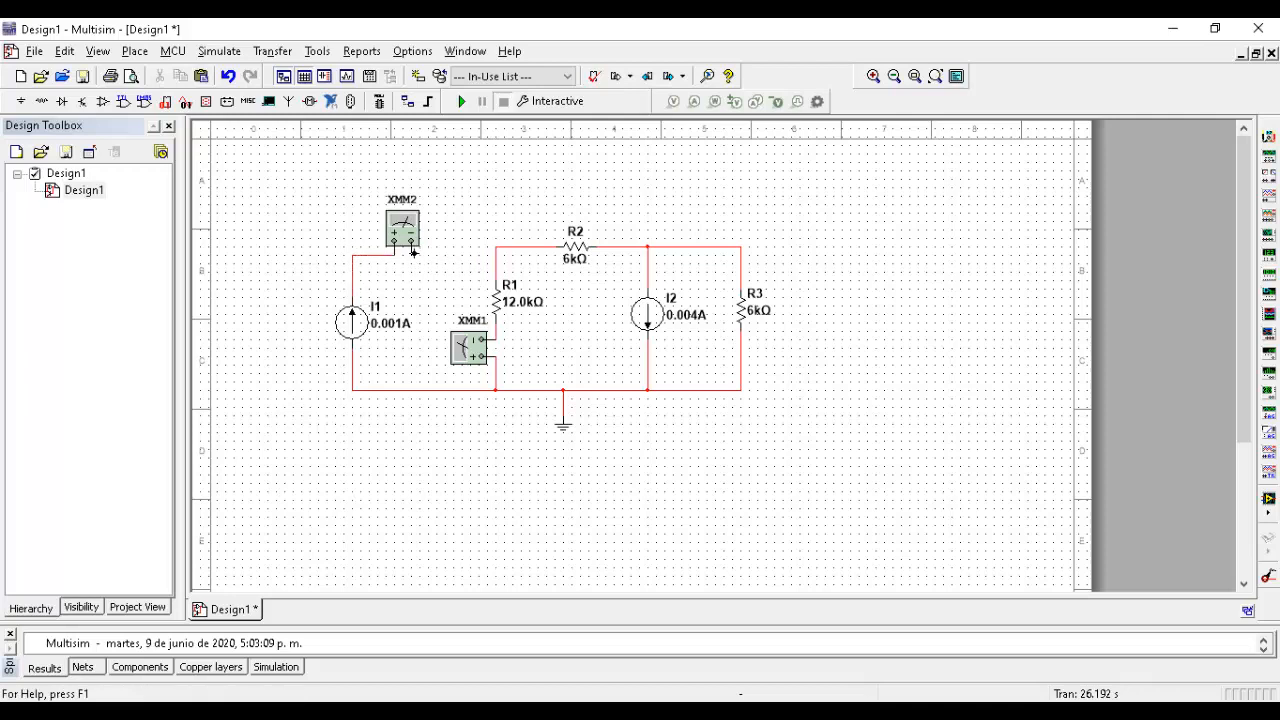
left_click(497, 255)
- Delete the wires connecting the lower ends of R3 and I2 to the bottom node
left_click(742, 368)
key("Delete")
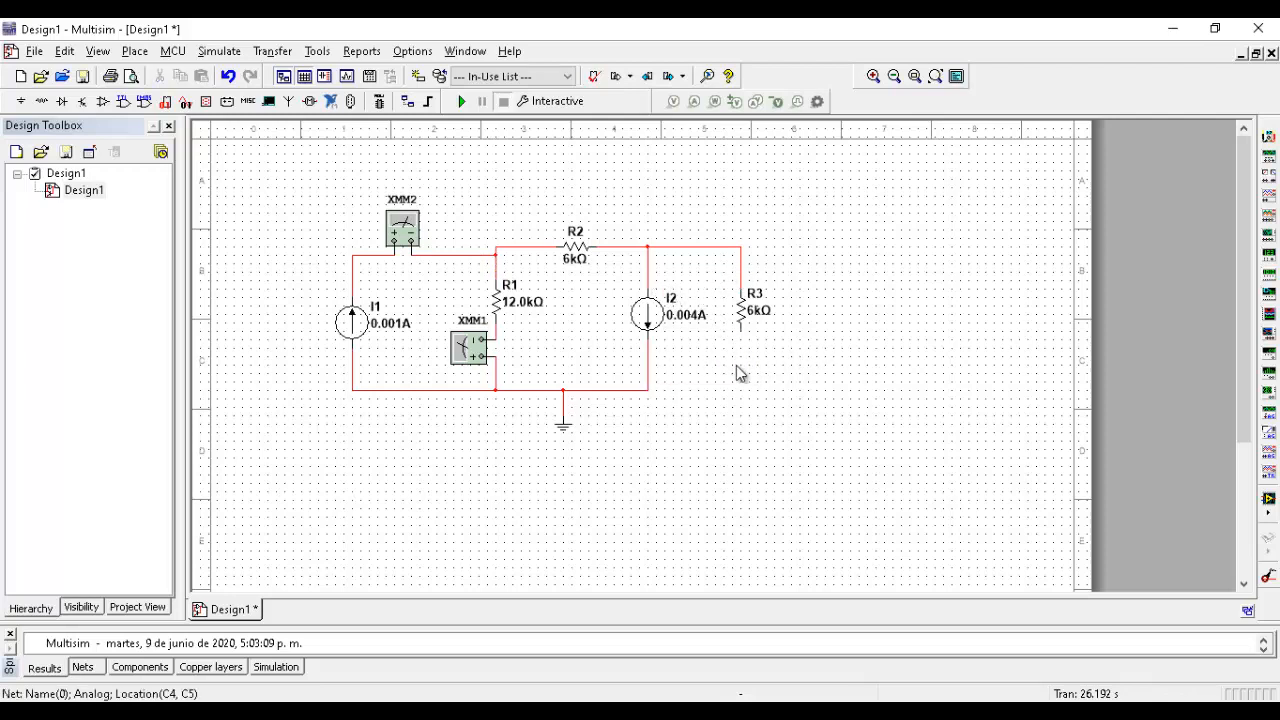
left_click(648, 372)
key("Delete")
- Place two multimeters rotated 90° clockwise, one just below and right of R3 and the other just below and right of I2
left_click(1269, 136)
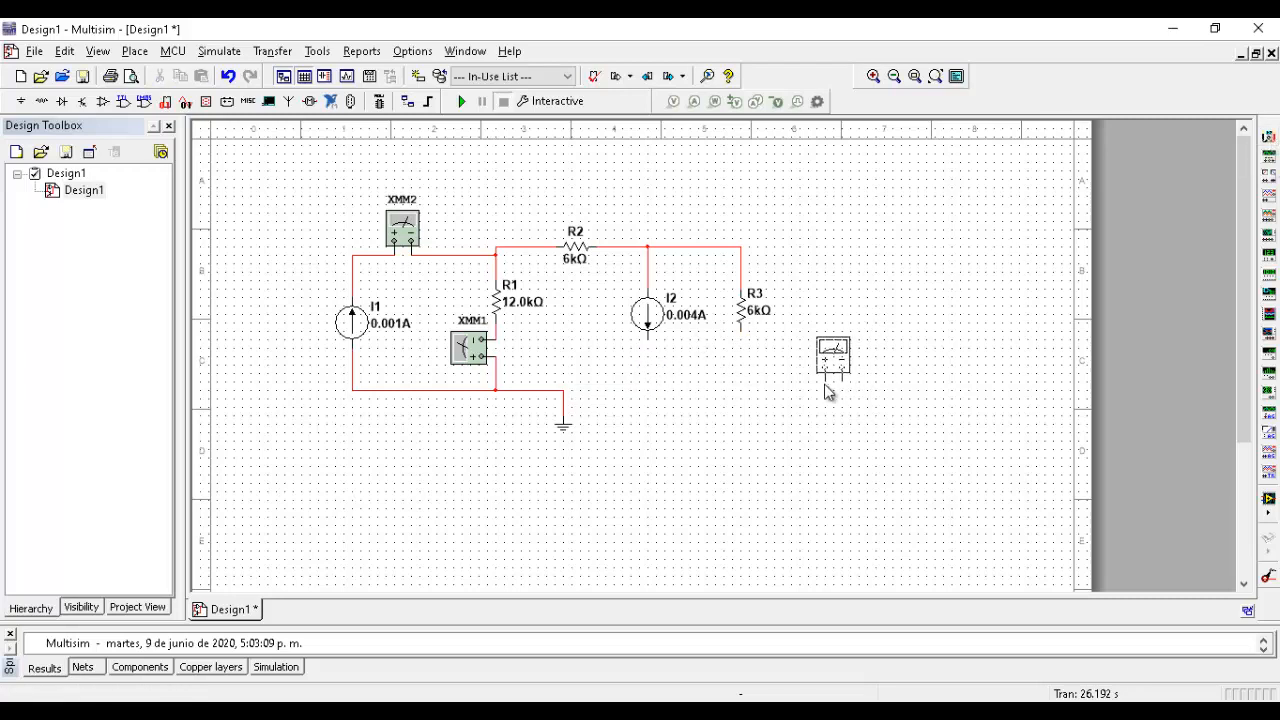
key("ctrl+r")
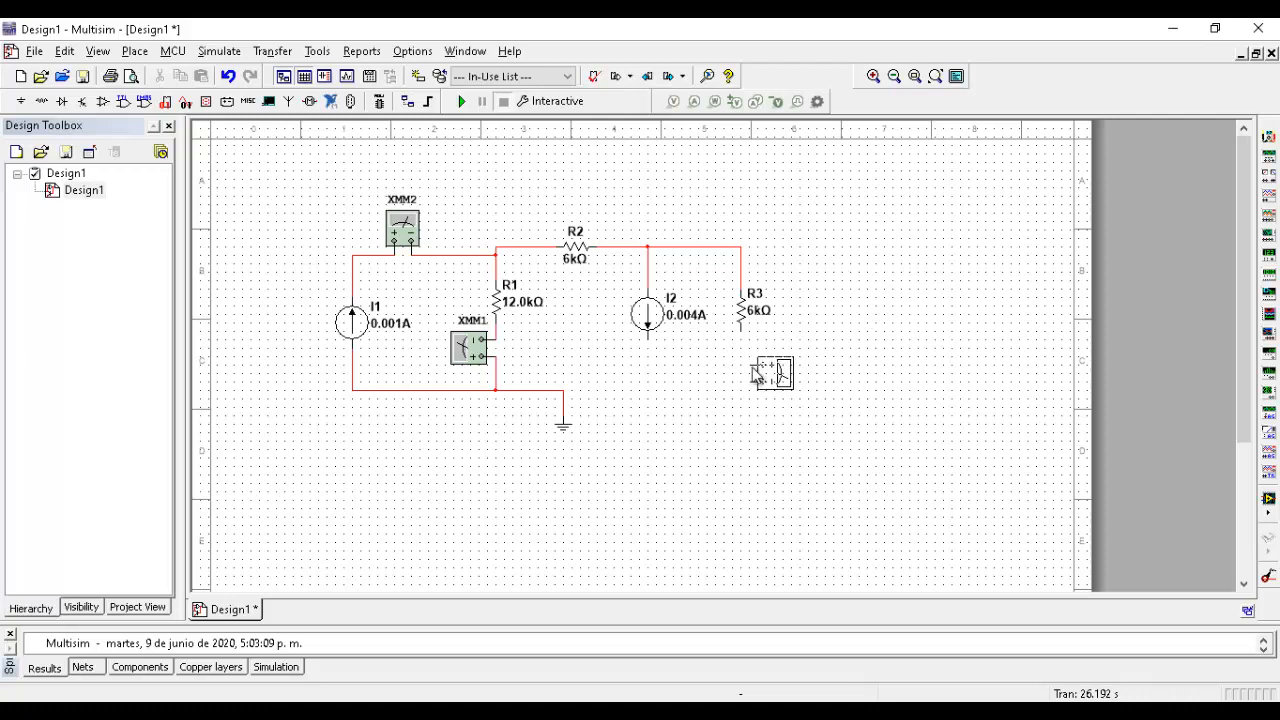
left_click(757, 373)
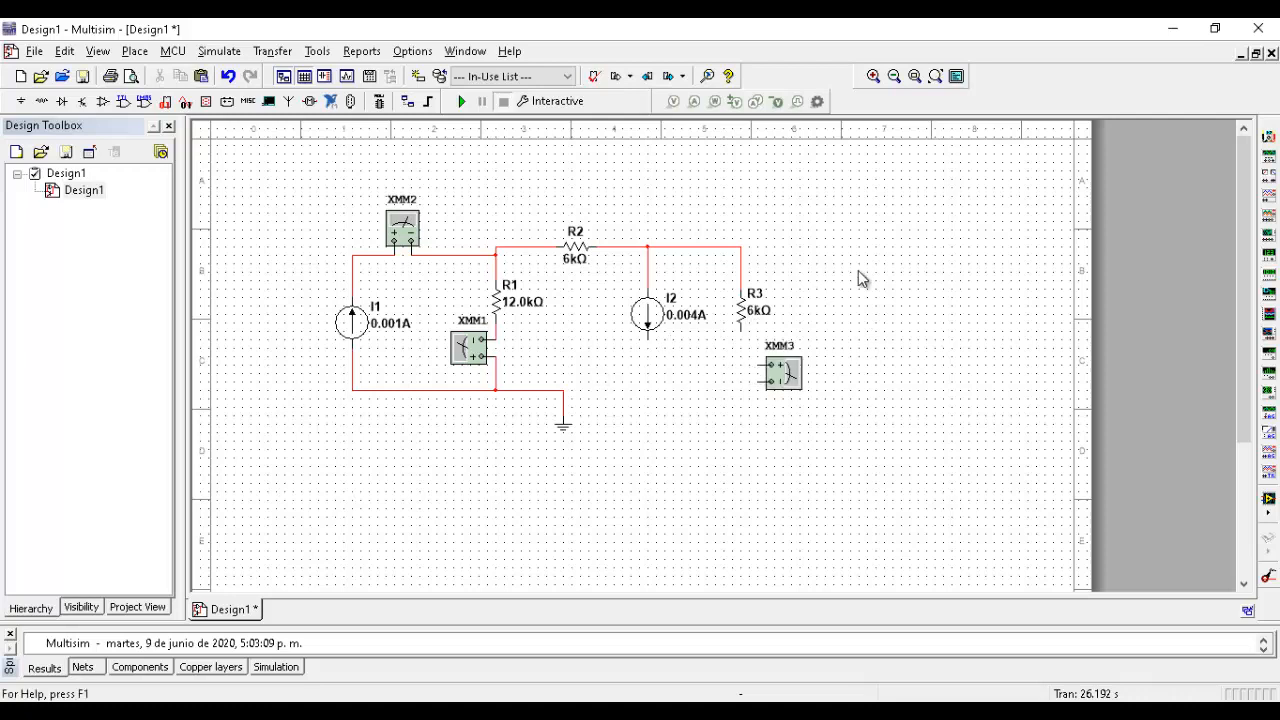
left_click(1269, 136)
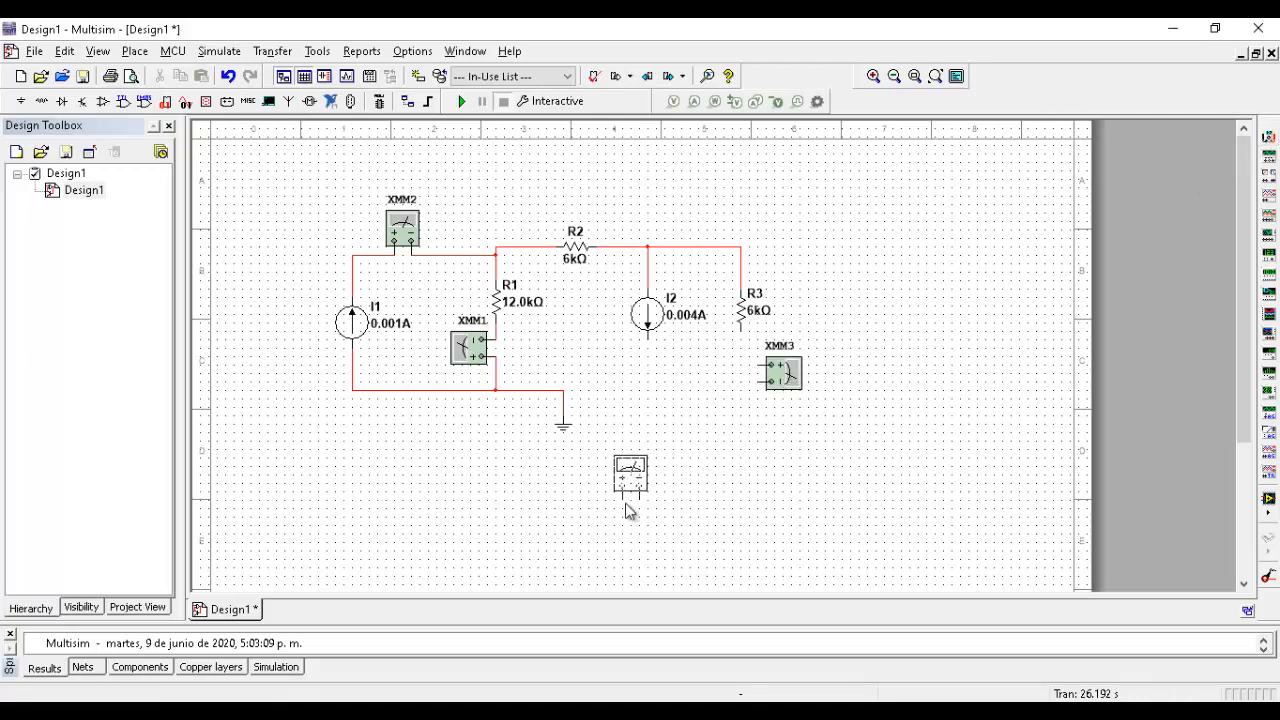
key("ctrl+r")
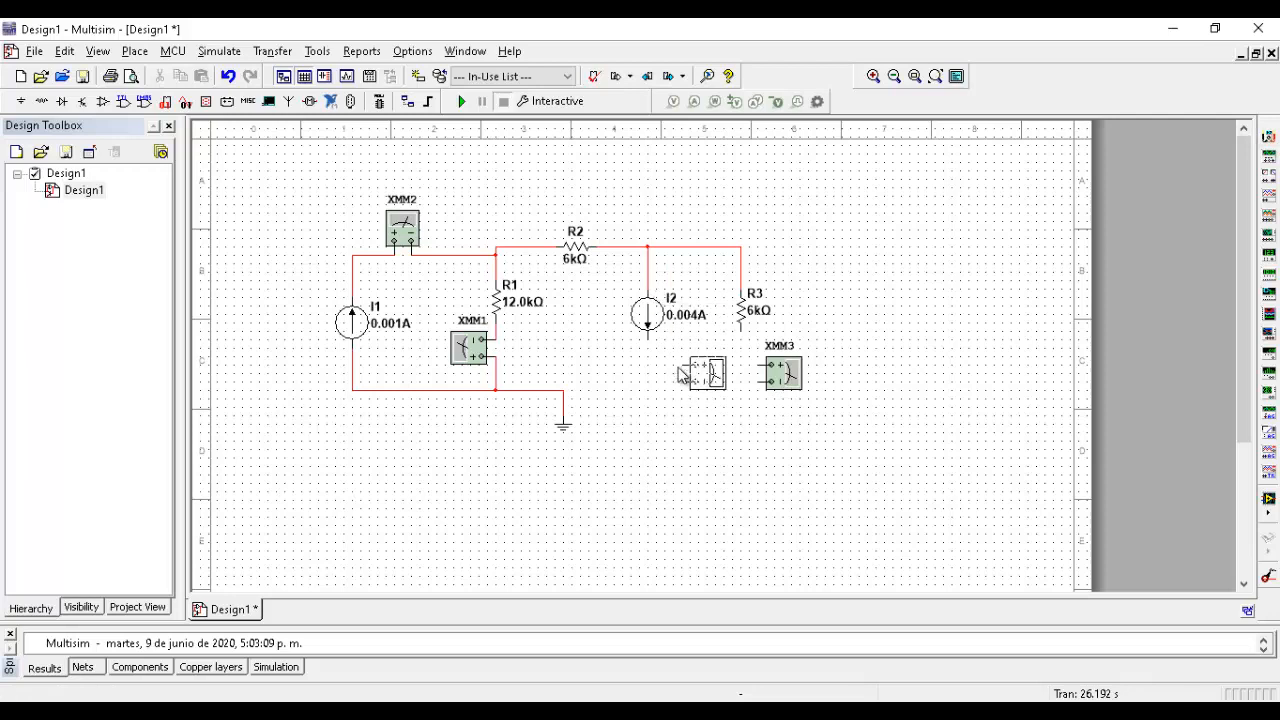
left_click(674, 372)
- Wire the multimeter below I2 in series, positive terminal to I2's lower end and negative terminal to the ground node
left_click(684, 363)
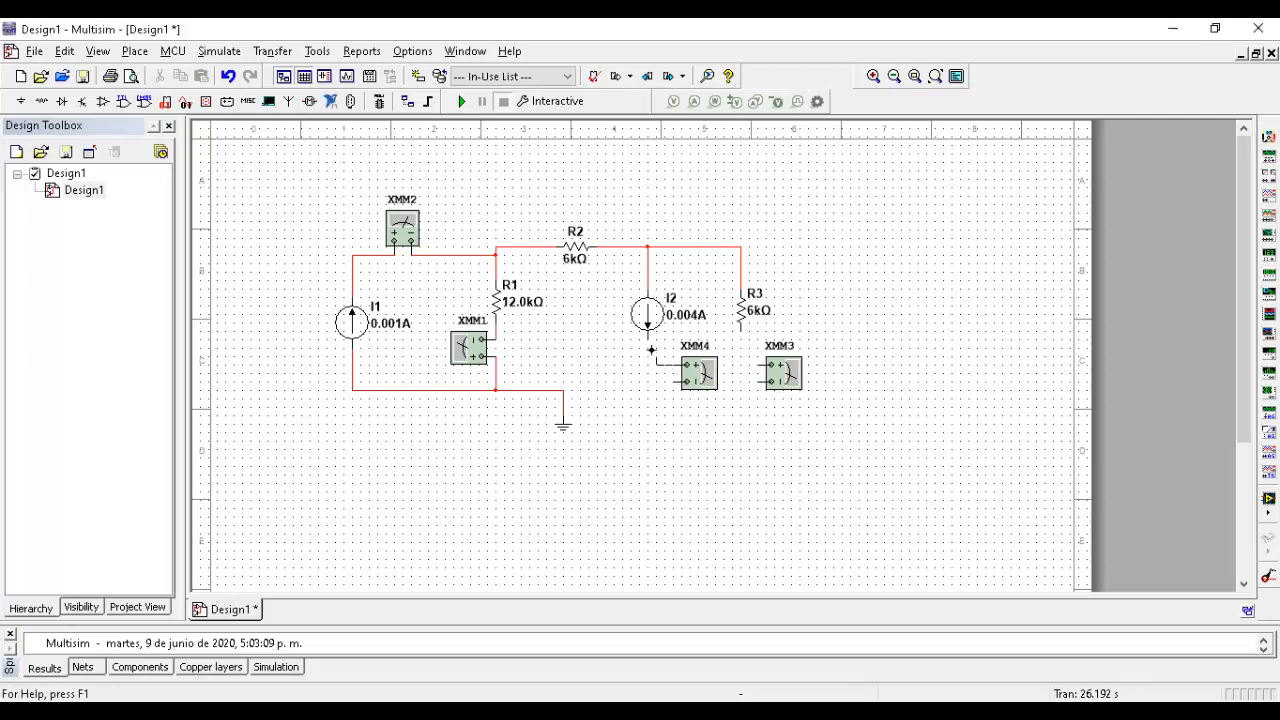
left_click(648, 342)
left_click(685, 382)
left_click(563, 388)
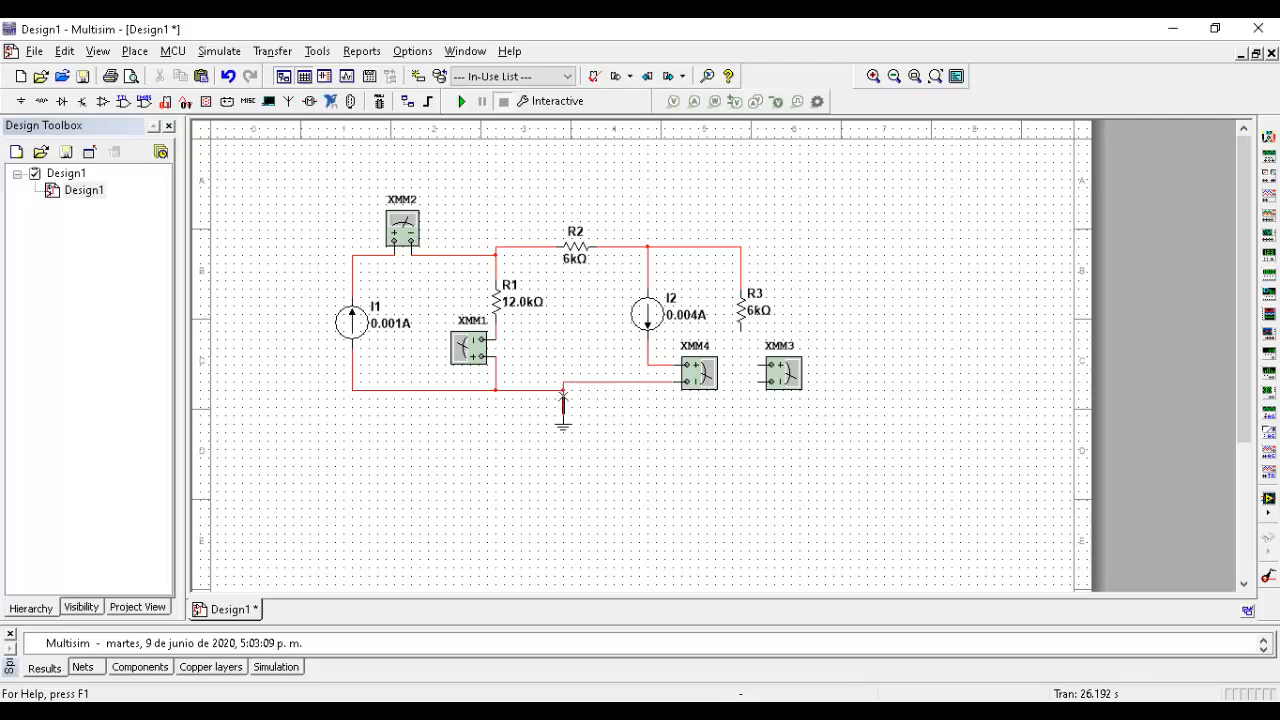
- Wire the multimeter below R3 in series, positive terminal to R3's lower end and negative terminal to the grounded wire from I2's multimeter
left_click(740, 330)
left_click(762, 364)
left_click(758, 382)
left_click(588, 382)
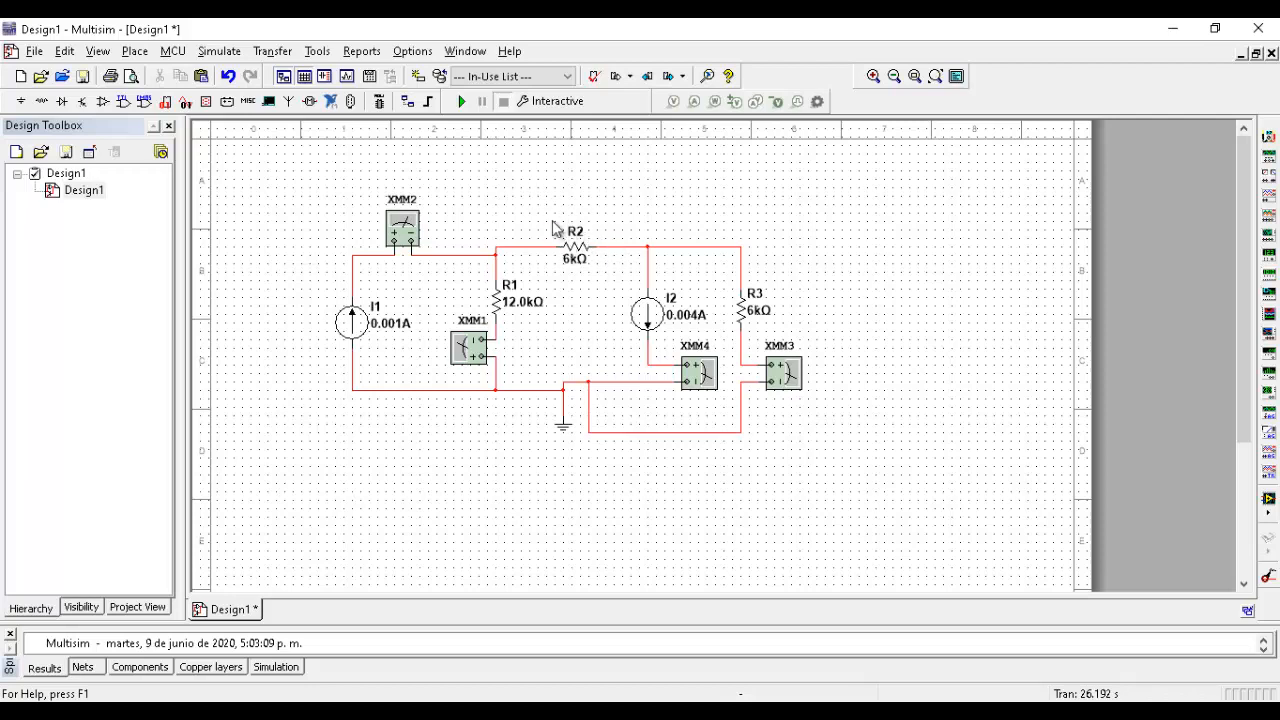
- Run the simulation, set the multimeter between I1 and R1 to measure current, and place its window beside it
left_click(462, 103)
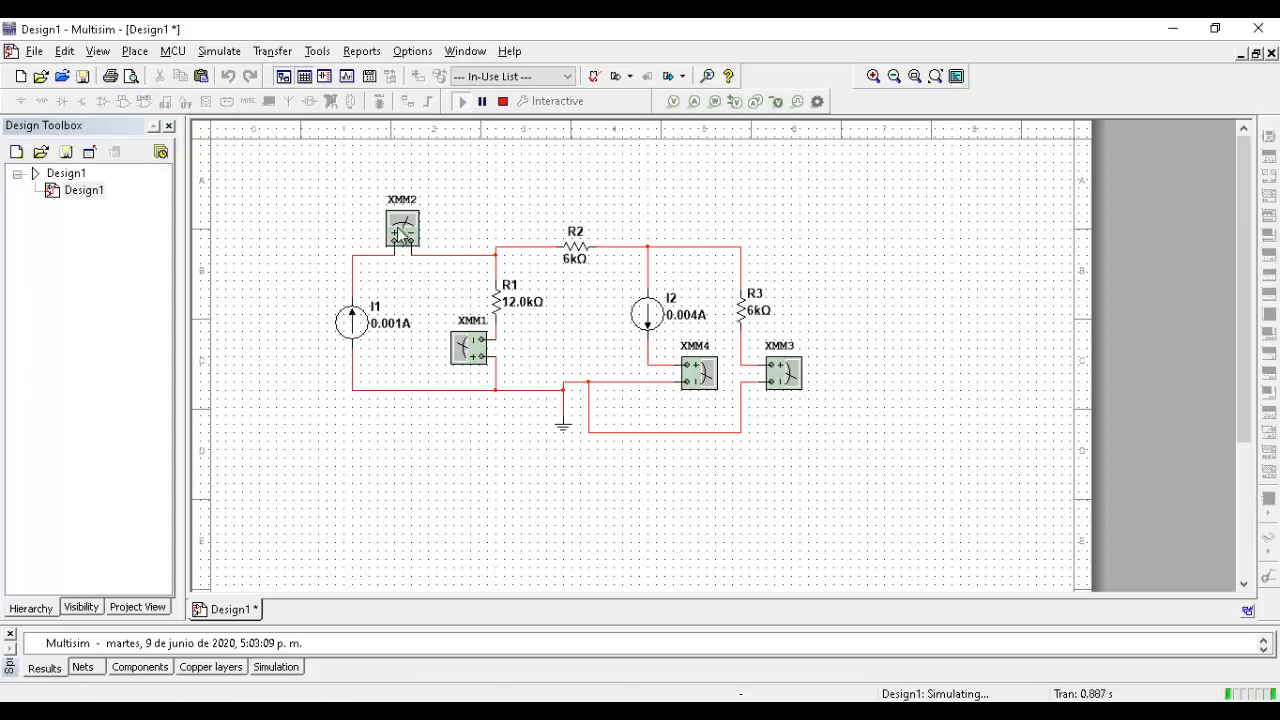
double_click(400, 233)
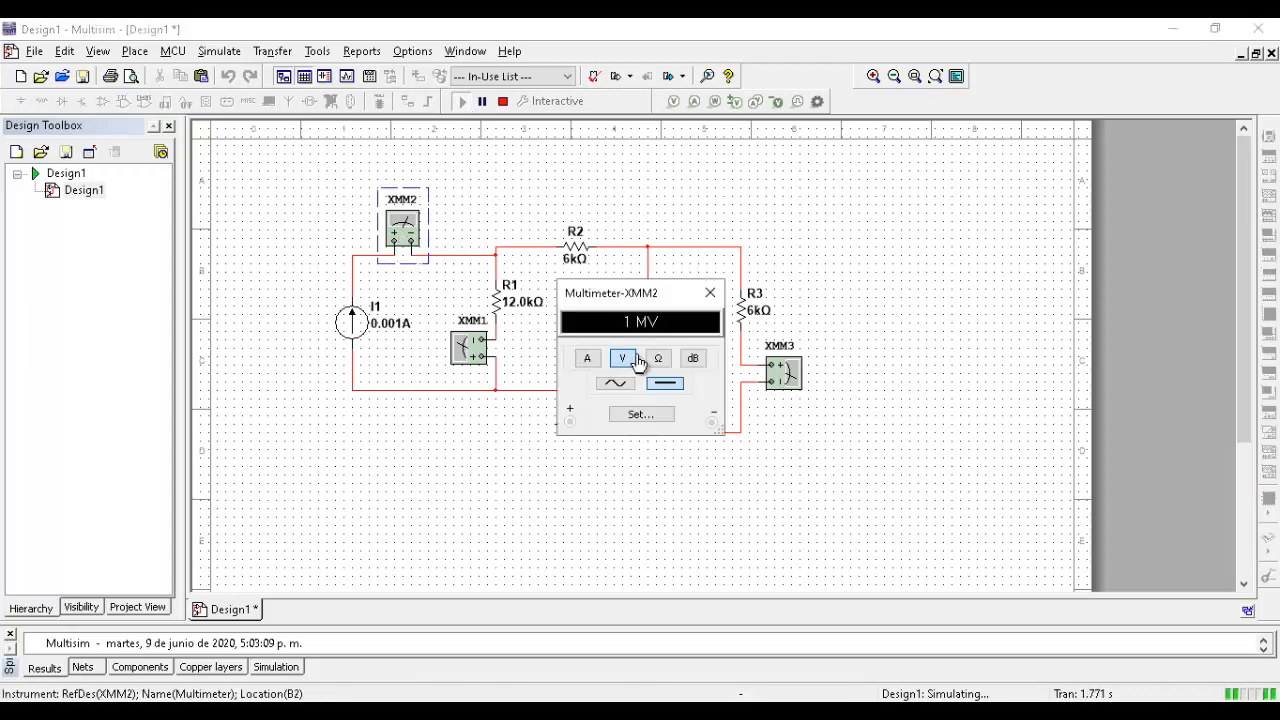
left_click(586, 362)
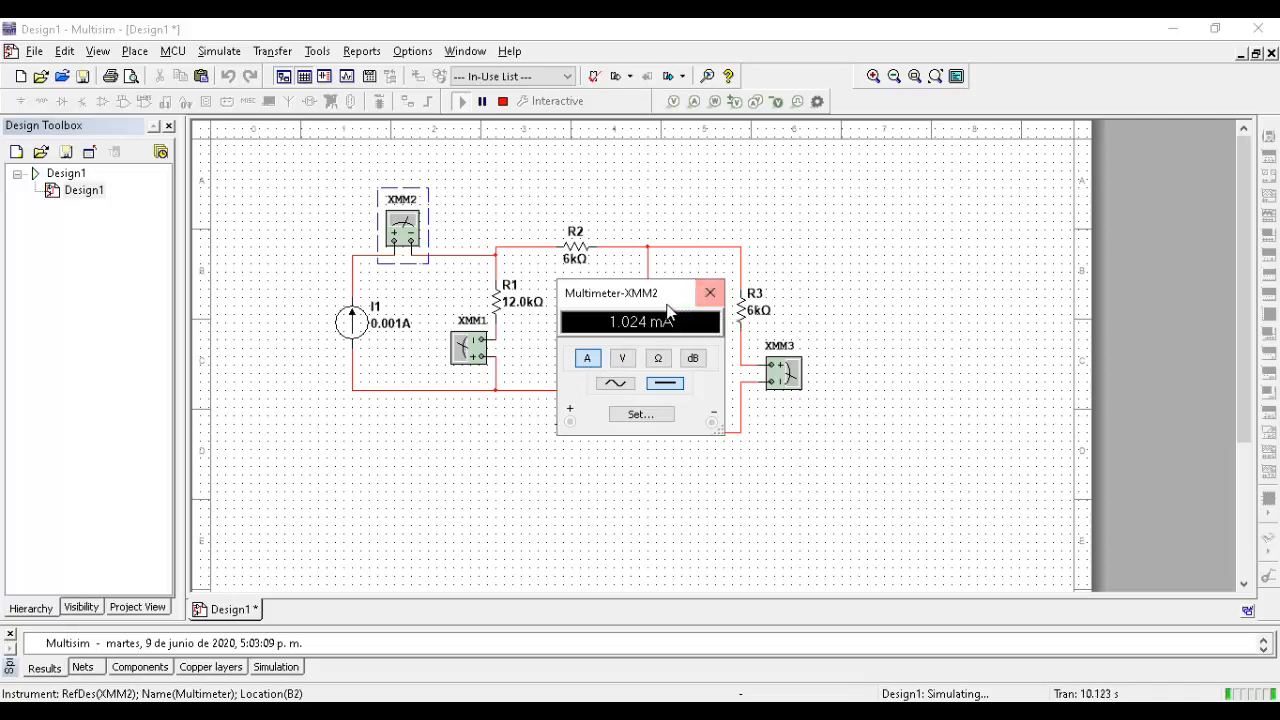
left_click_drag(660, 300, 297, 206)
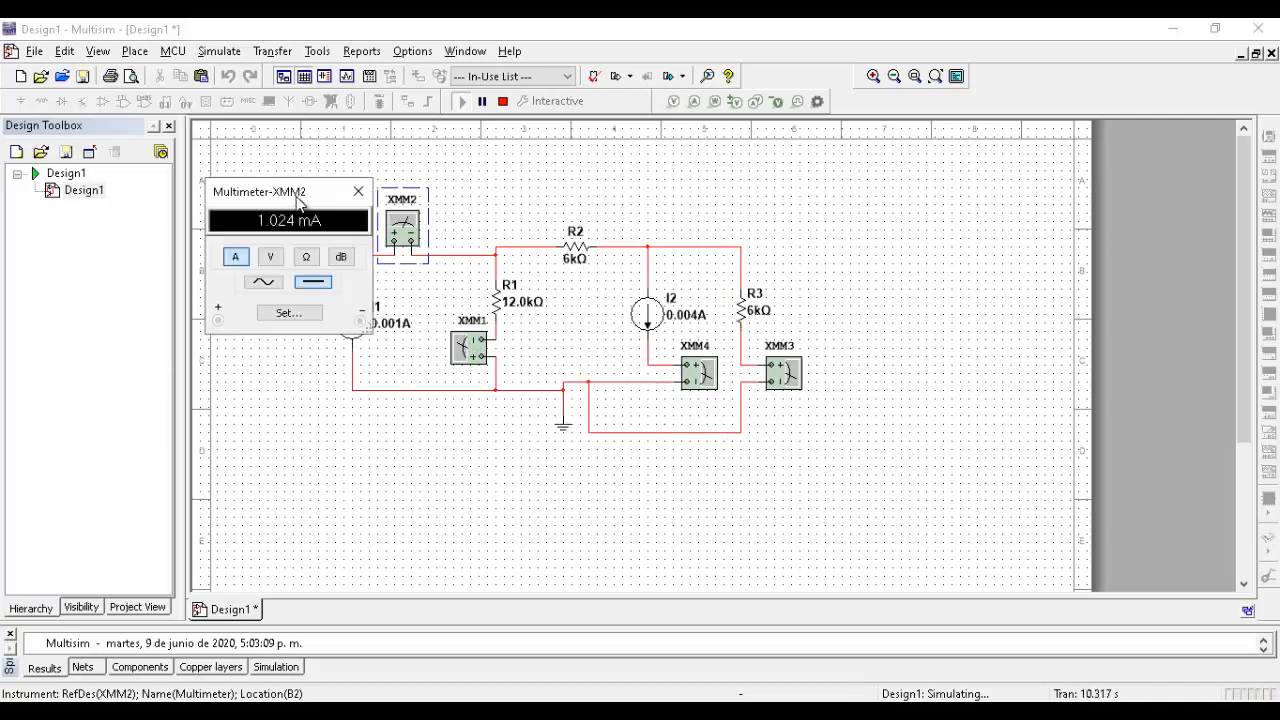
- Set R1's multimeter to measure current and place its window below the circuit
double_click(480, 368)
left_click_drag(588, 302, 420, 413)
left_click(419, 471)
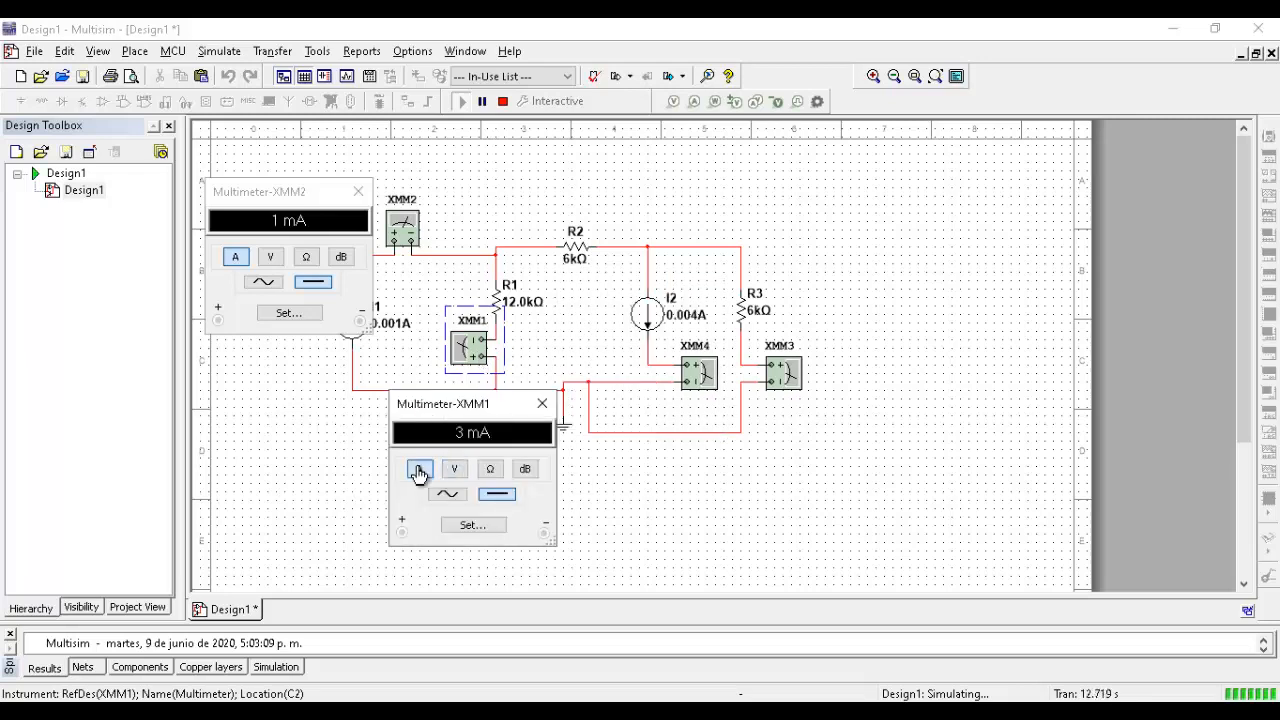
left_click_drag(443, 413, 423, 446)
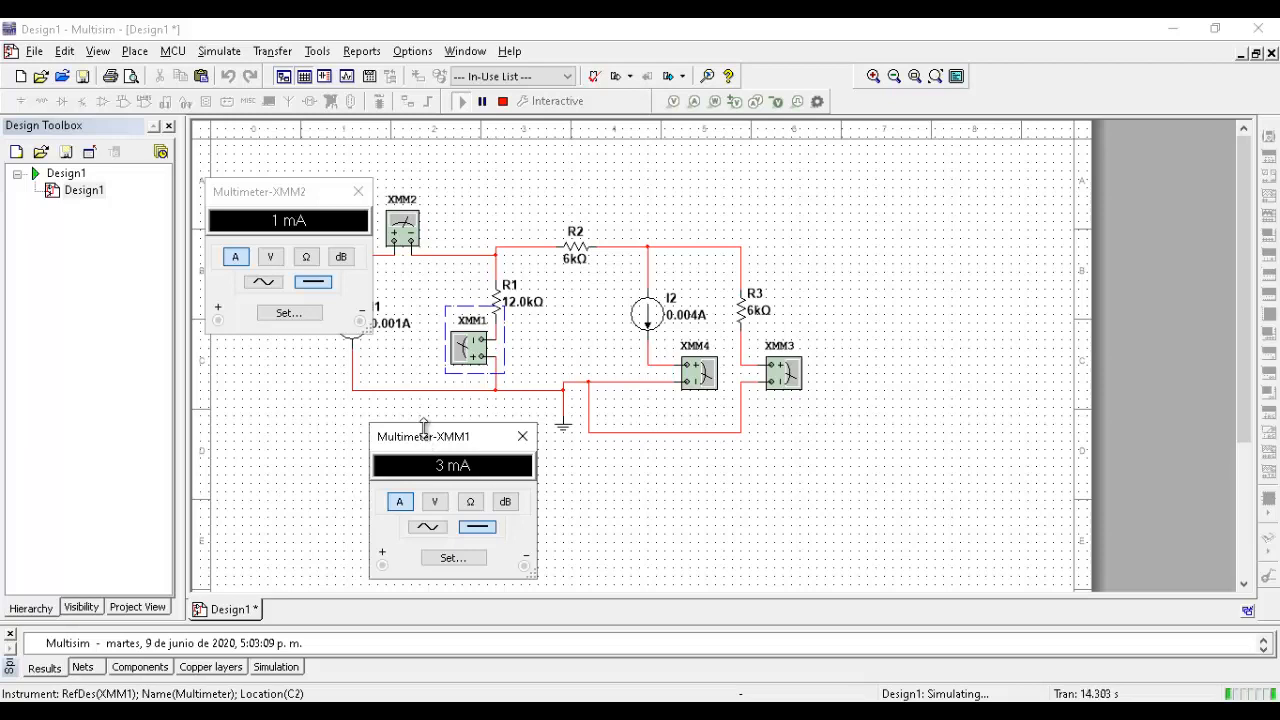
- Set I2's multimeter to measure current and place its window below the circuit
double_click(704, 390)
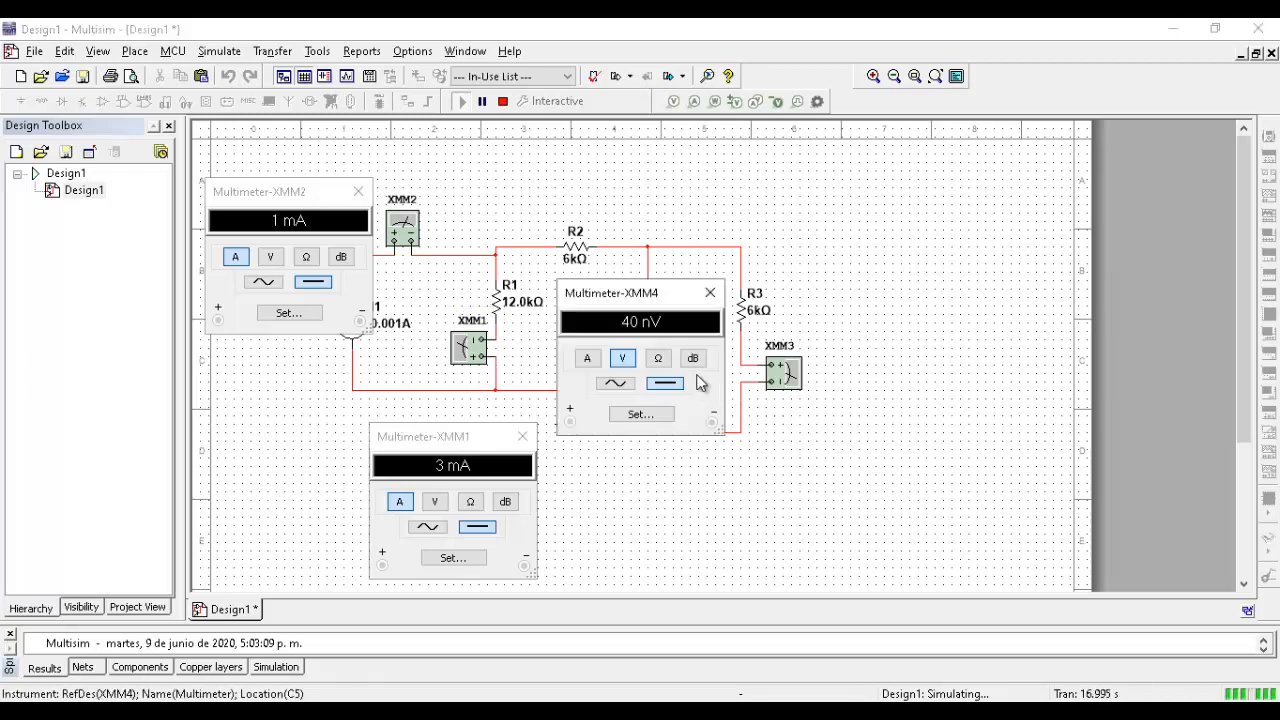
left_click(585, 360)
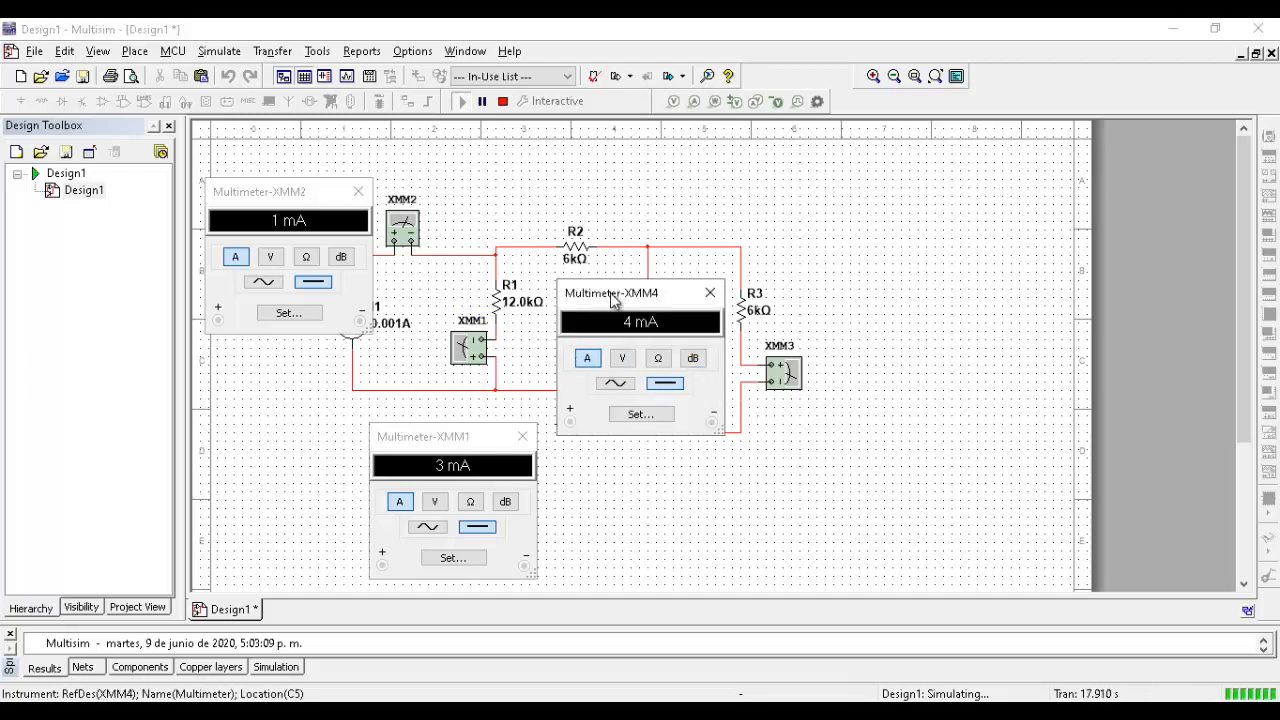
left_click_drag(611, 296, 628, 458)
- Set R3's multimeter to measure current, place its window below the circuit, and adjust the position of R1's multimeter window
double_click(785, 374)
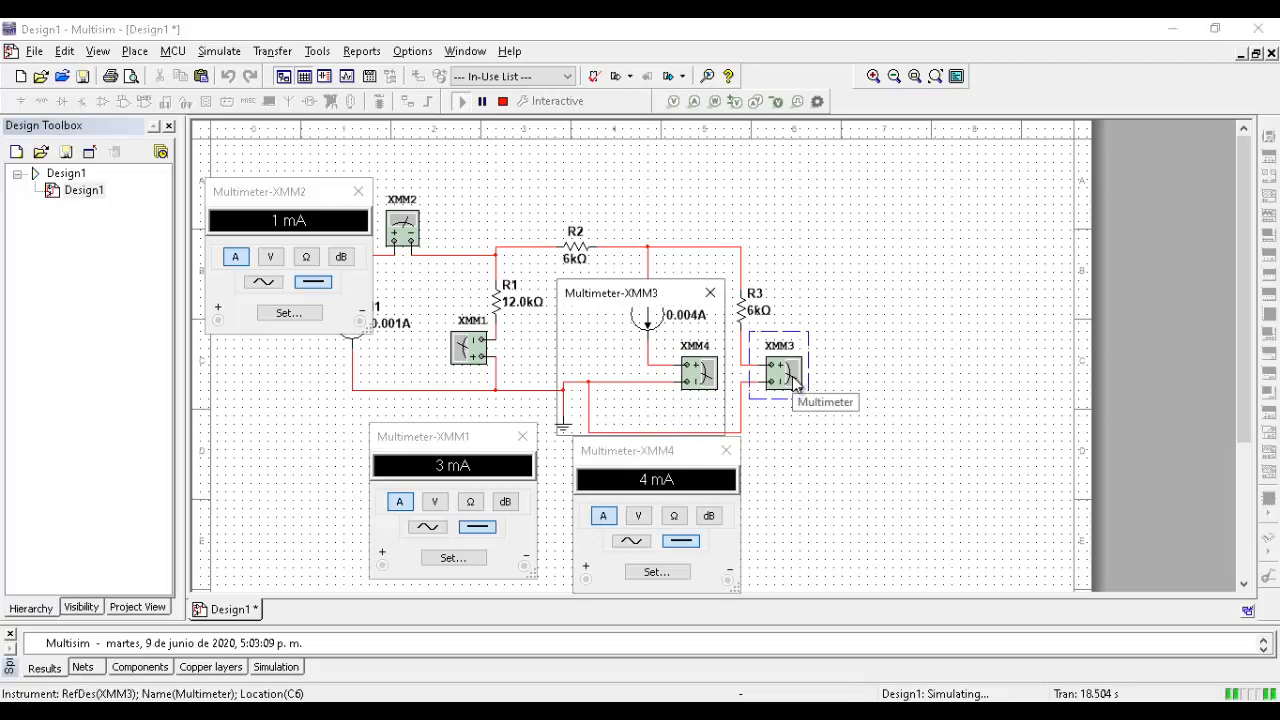
left_click(587, 358)
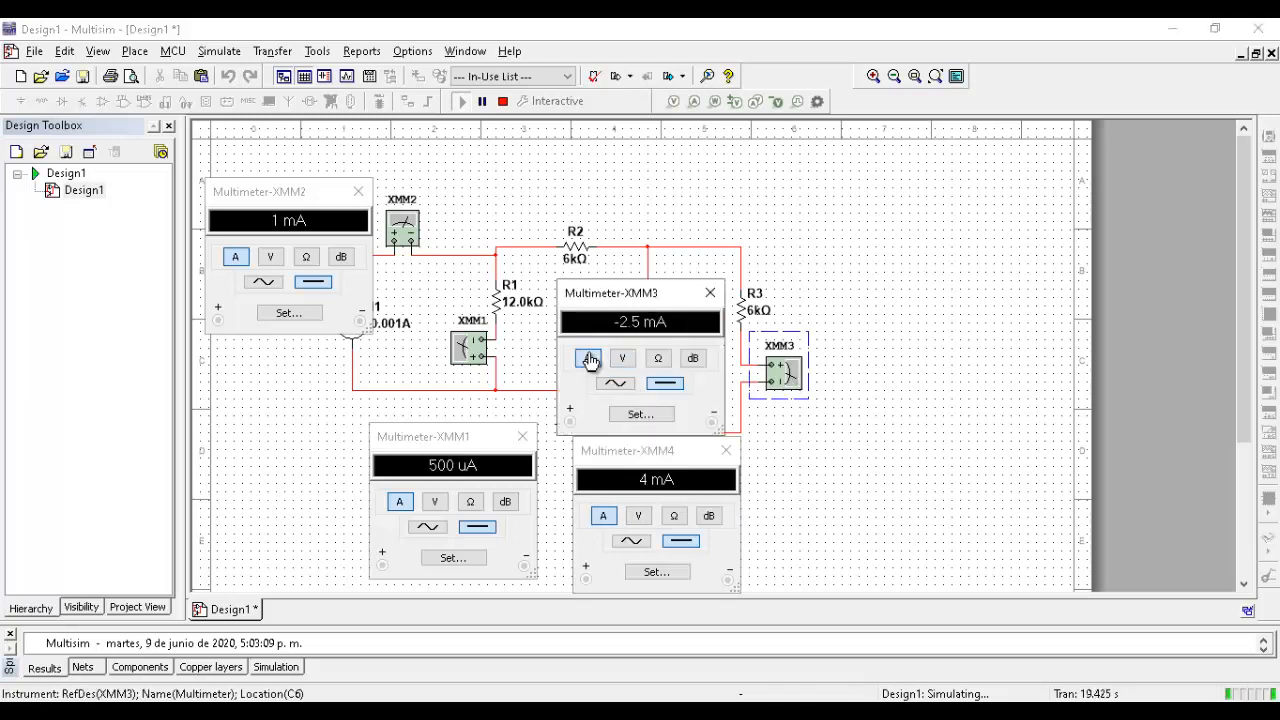
left_click_drag(596, 301, 824, 420)
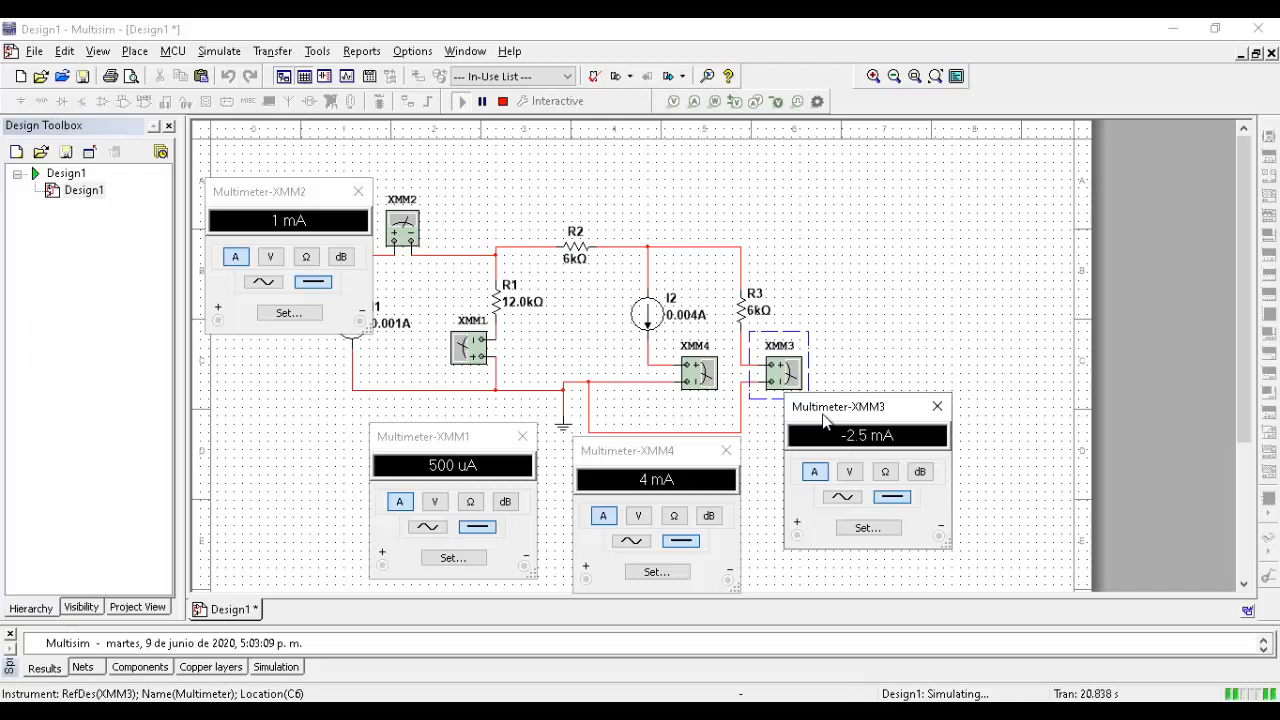
left_click_drag(824, 420, 826, 450)
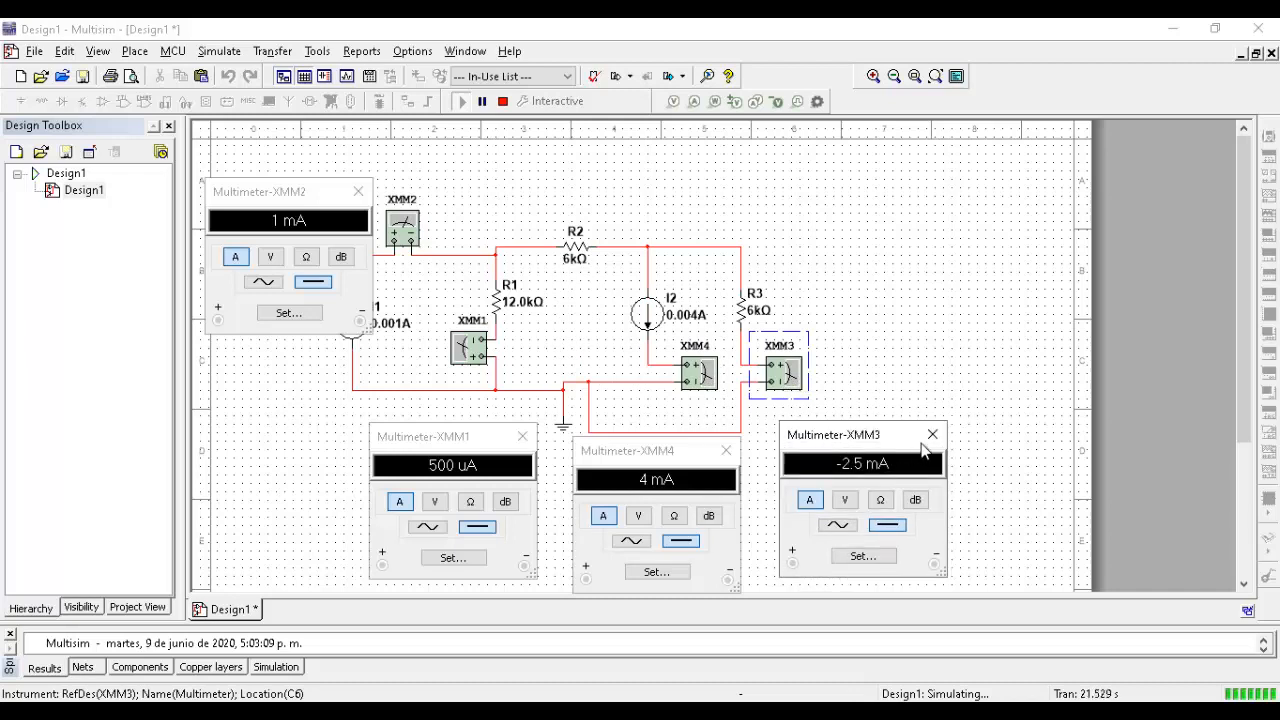
left_click(931, 435)
double_click(786, 385)
left_click_drag(407, 442, 408, 428)
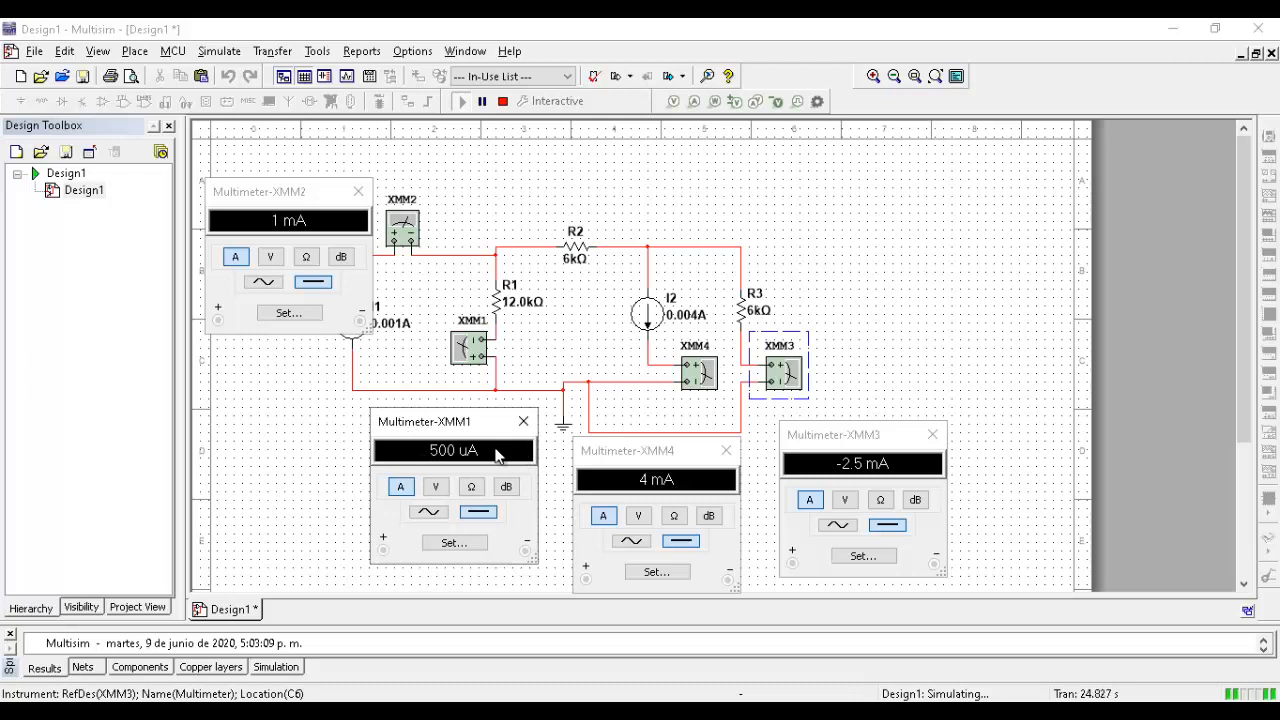
left_click_drag(487, 432, 482, 433)
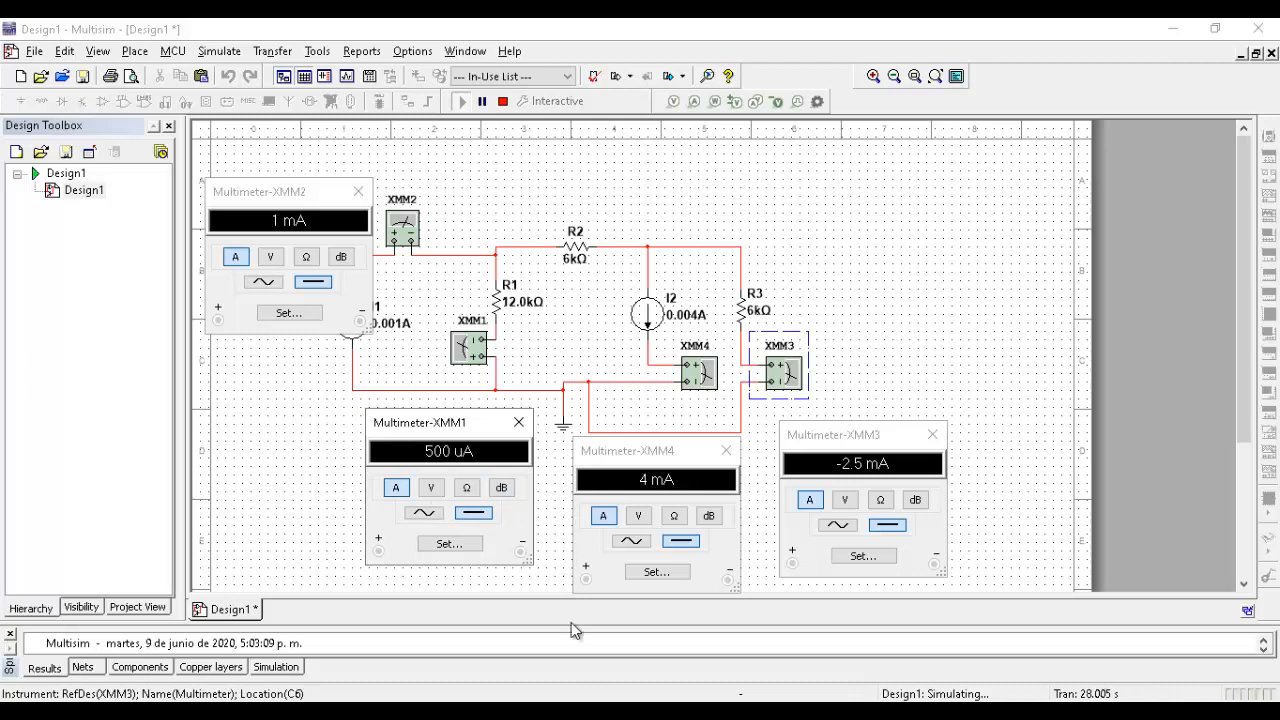
- Switch to the nodal analysis slide in PowerPoint and back to Multisim to compare the branch currents and directions with the multimeter readings
mouse_move(575, 705)
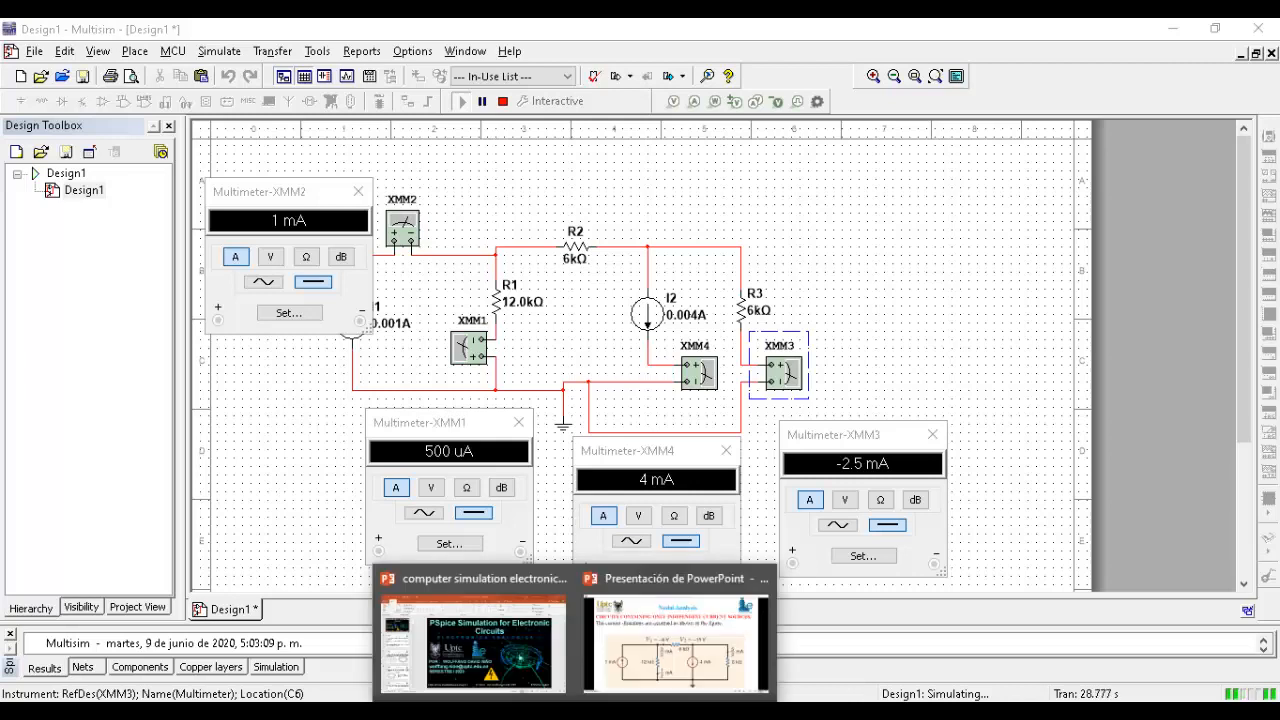
left_click(646, 670)
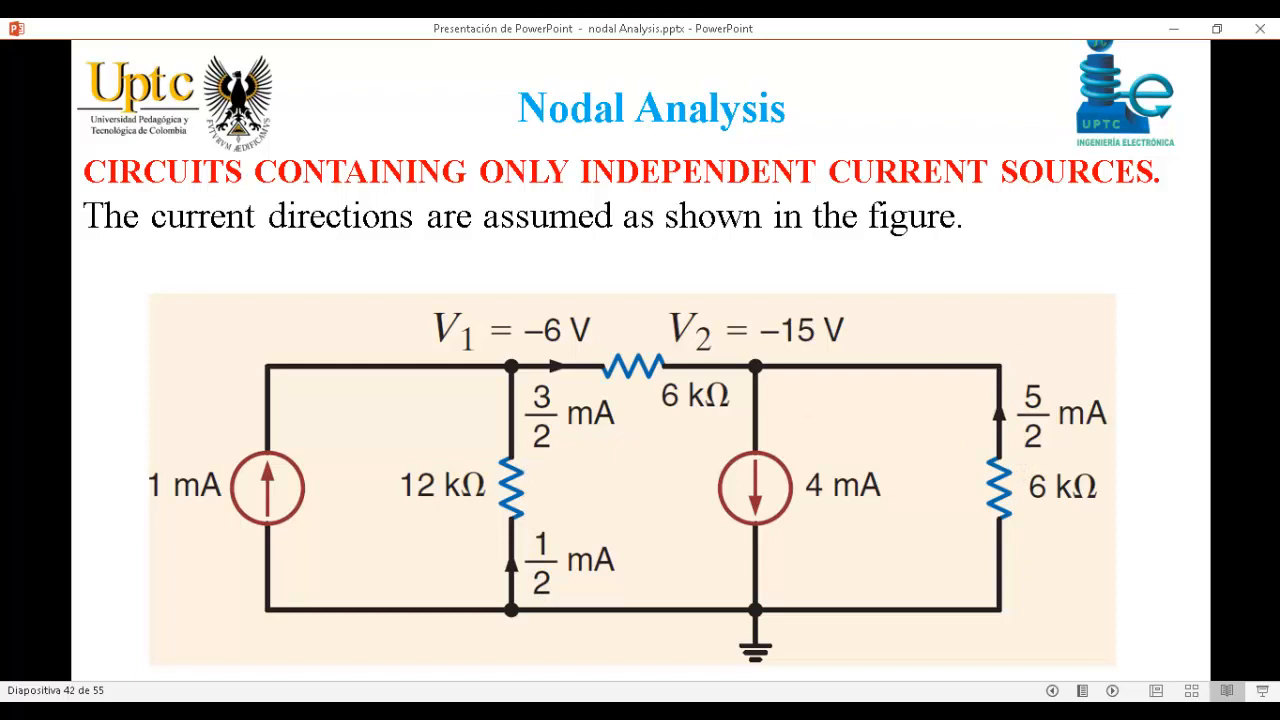
key("alt+Tab")
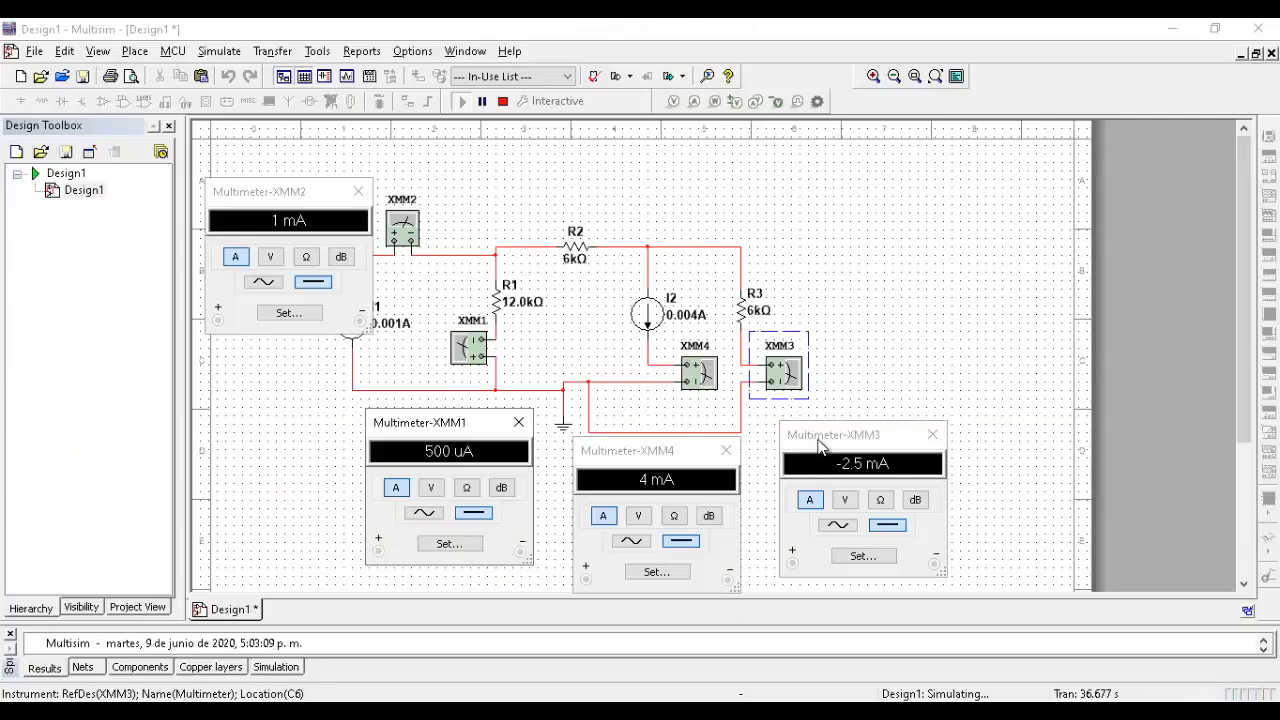
left_click_drag(818, 442, 858, 403)
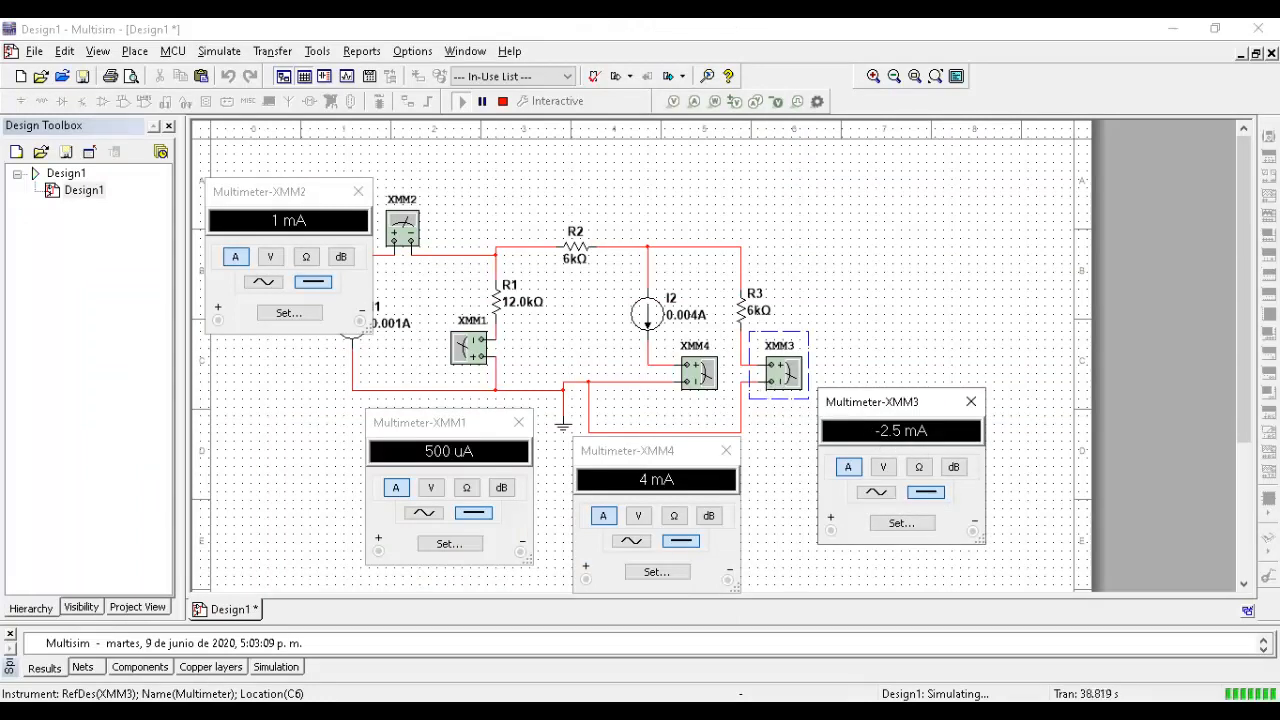
key("alt+Tab")
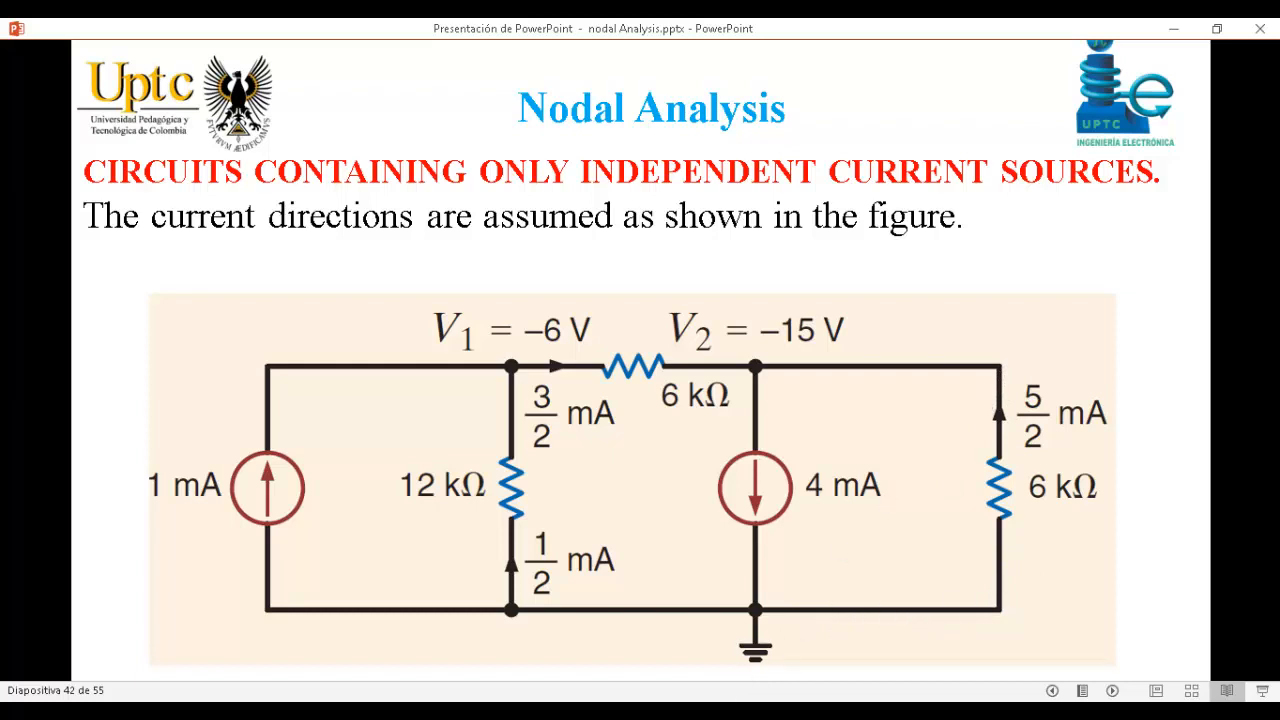
key("alt+Tab")
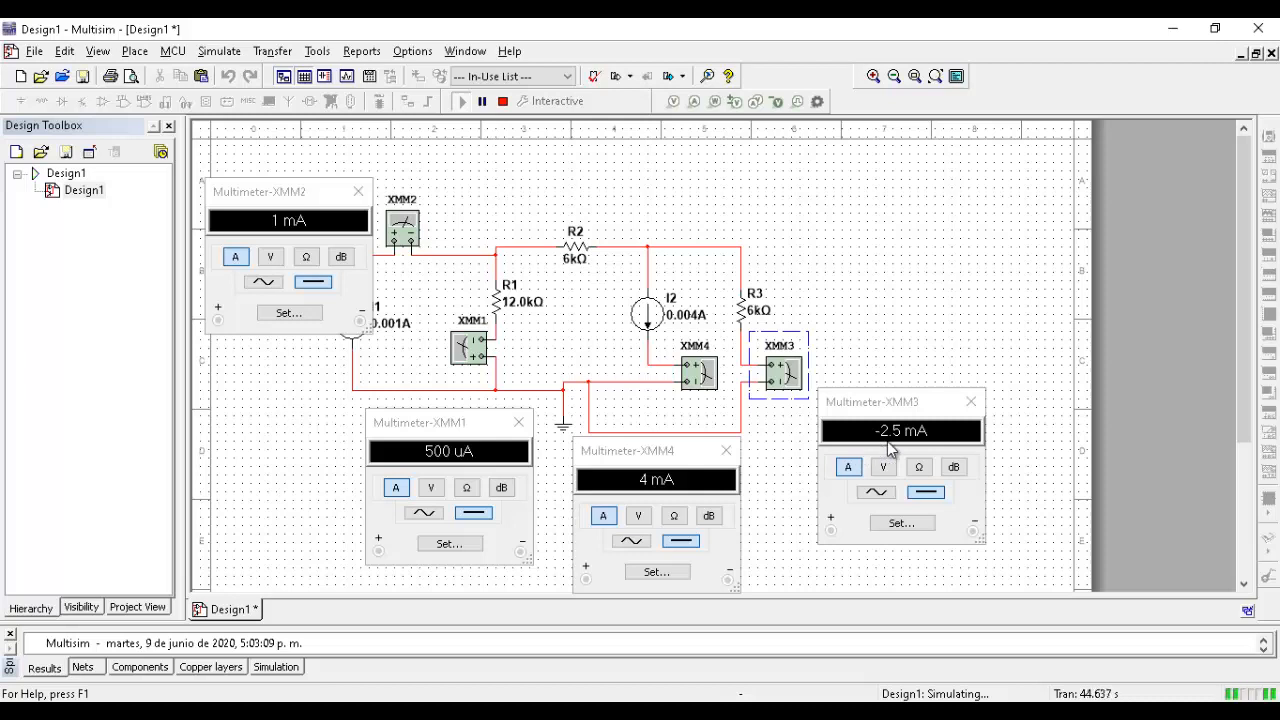
- Stop the simulation and flip R3's multimeter vertically to reverse its polarity
left_click(503, 101)
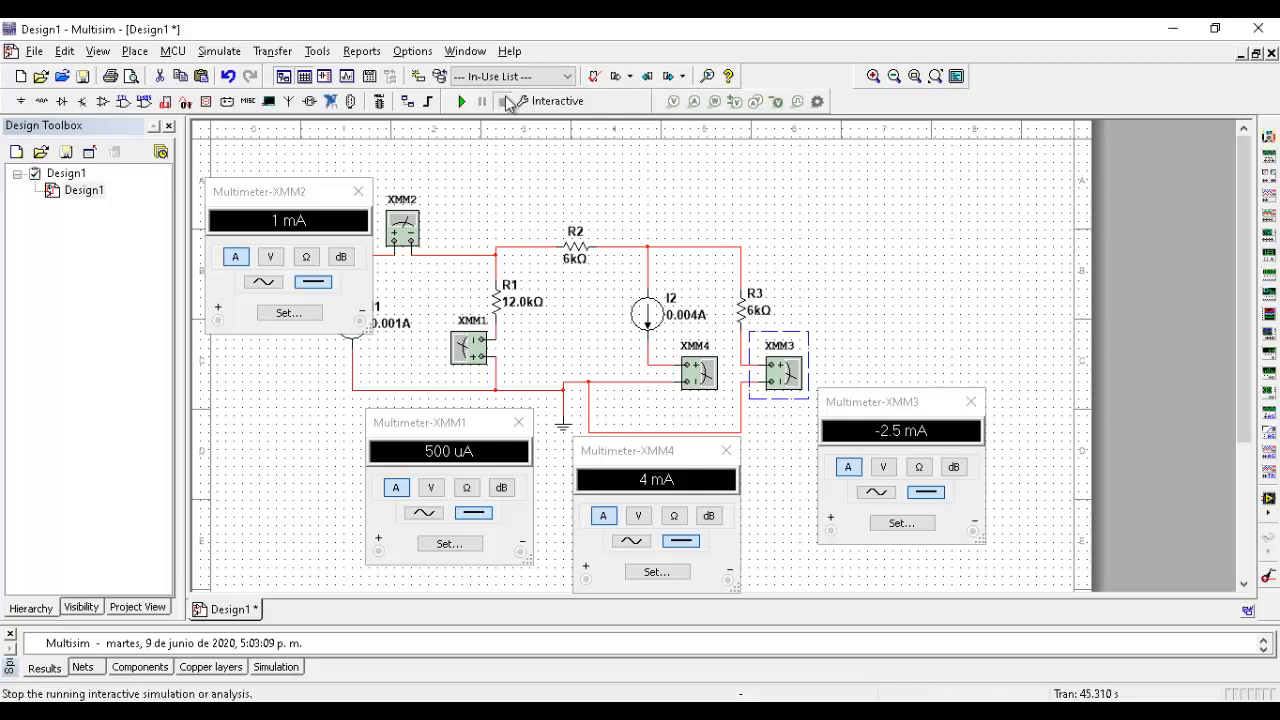
left_click(773, 424)
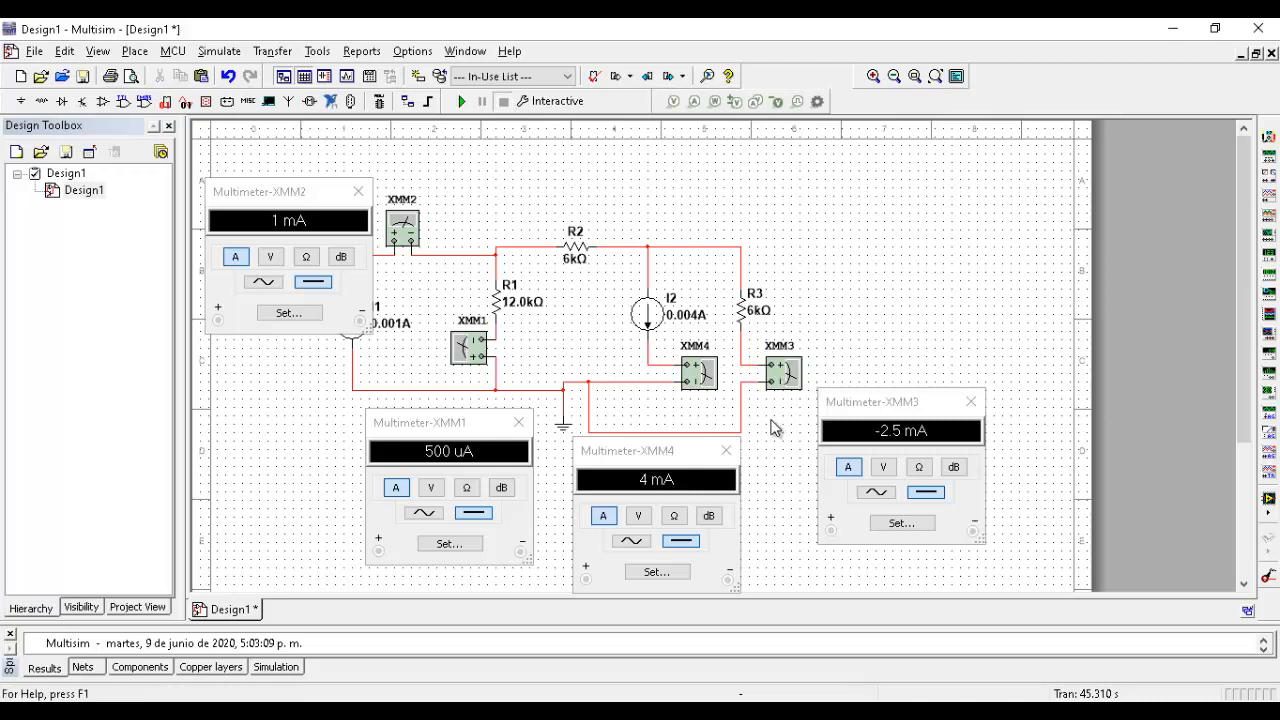
left_click(758, 383)
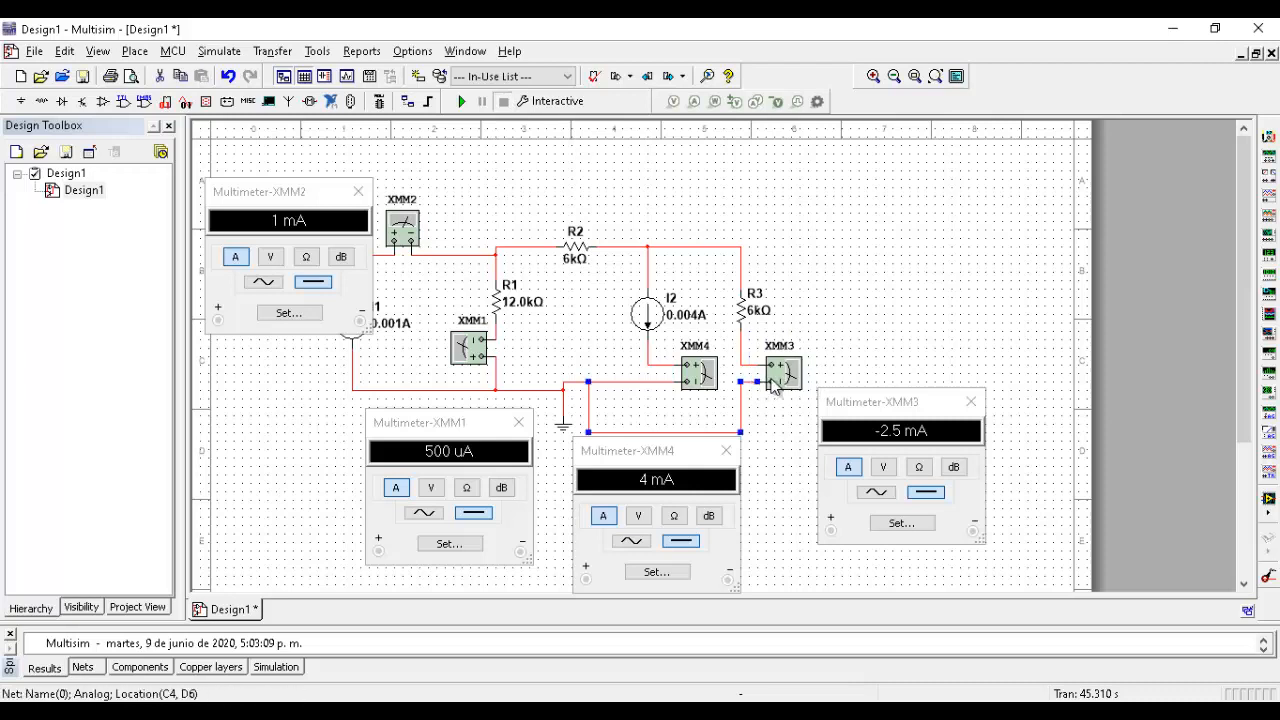
left_click(778, 372)
right_click(778, 372)
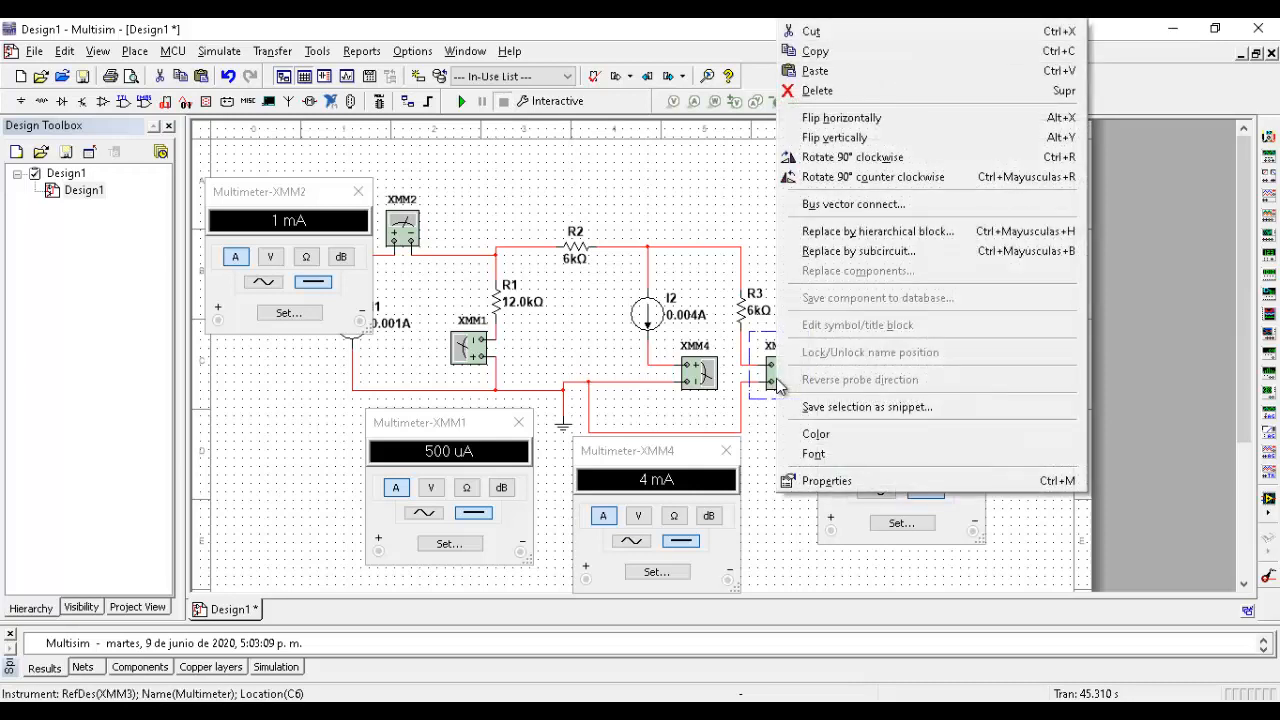
left_click(843, 138)
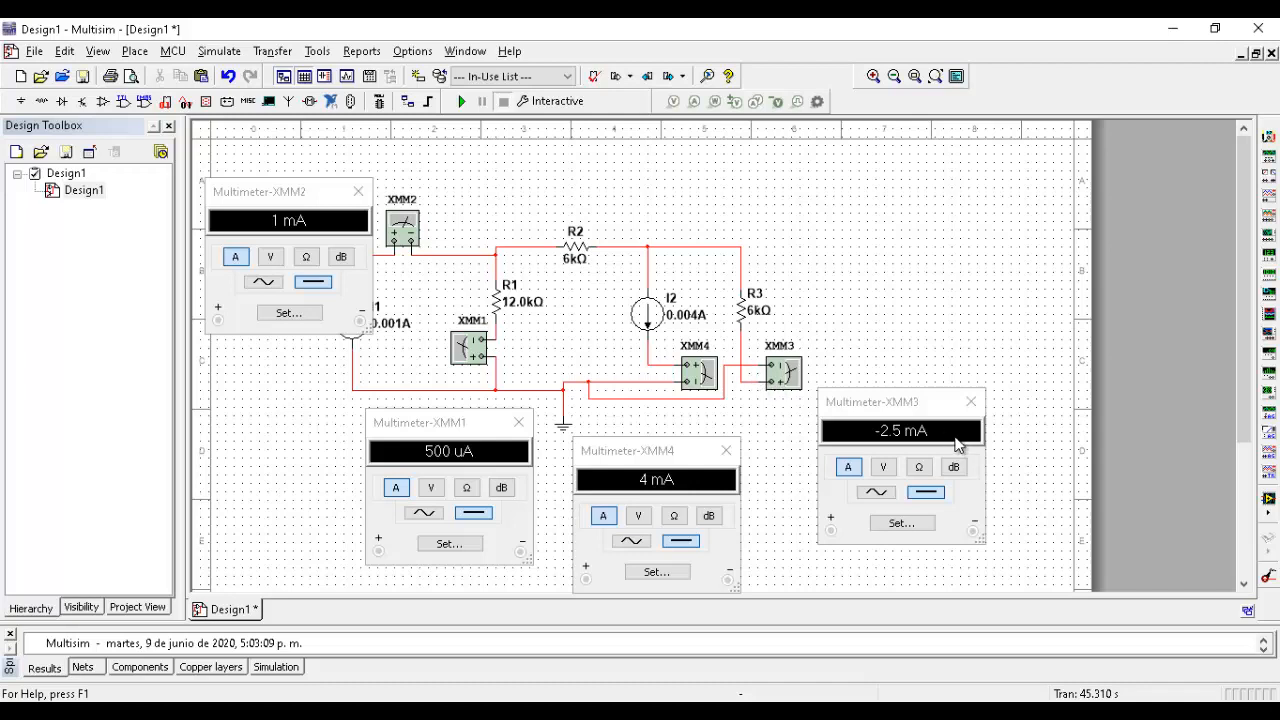
- Delete the two crossed wires connecting R3's multimeter to R3 and to the ground line
left_click(755, 365)
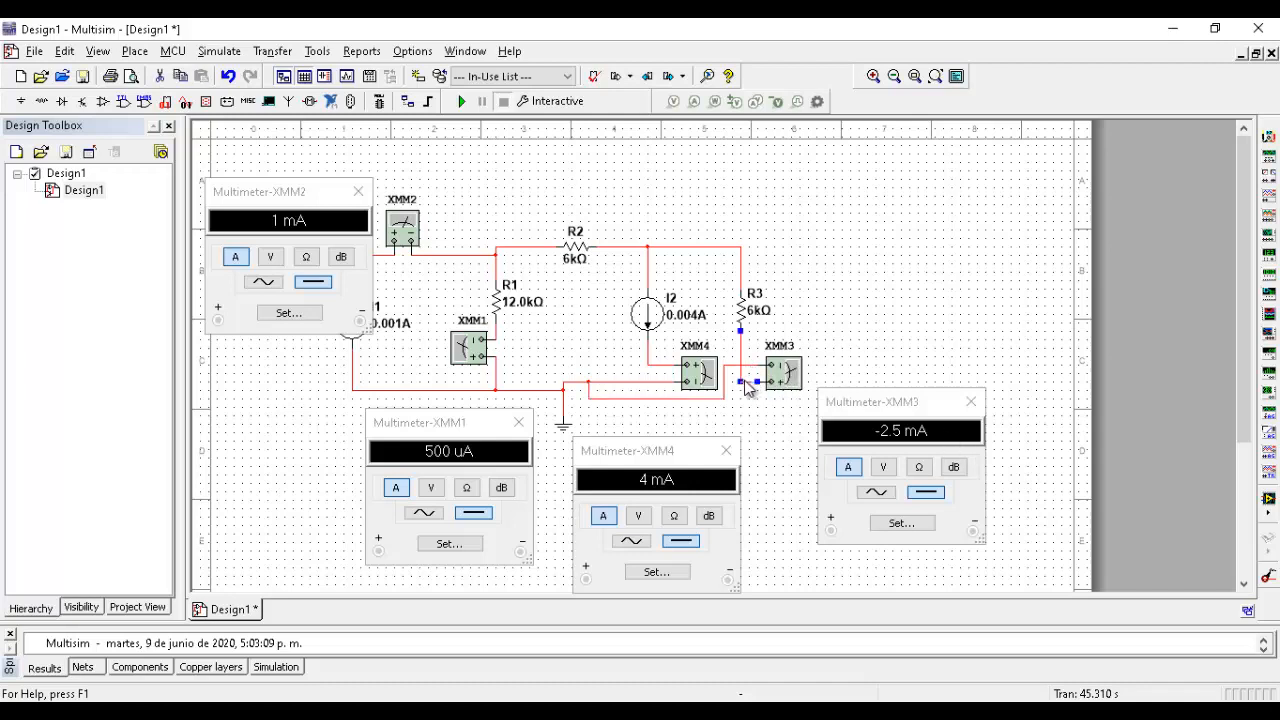
left_click(745, 380)
key("Delete")
left_click(745, 364)
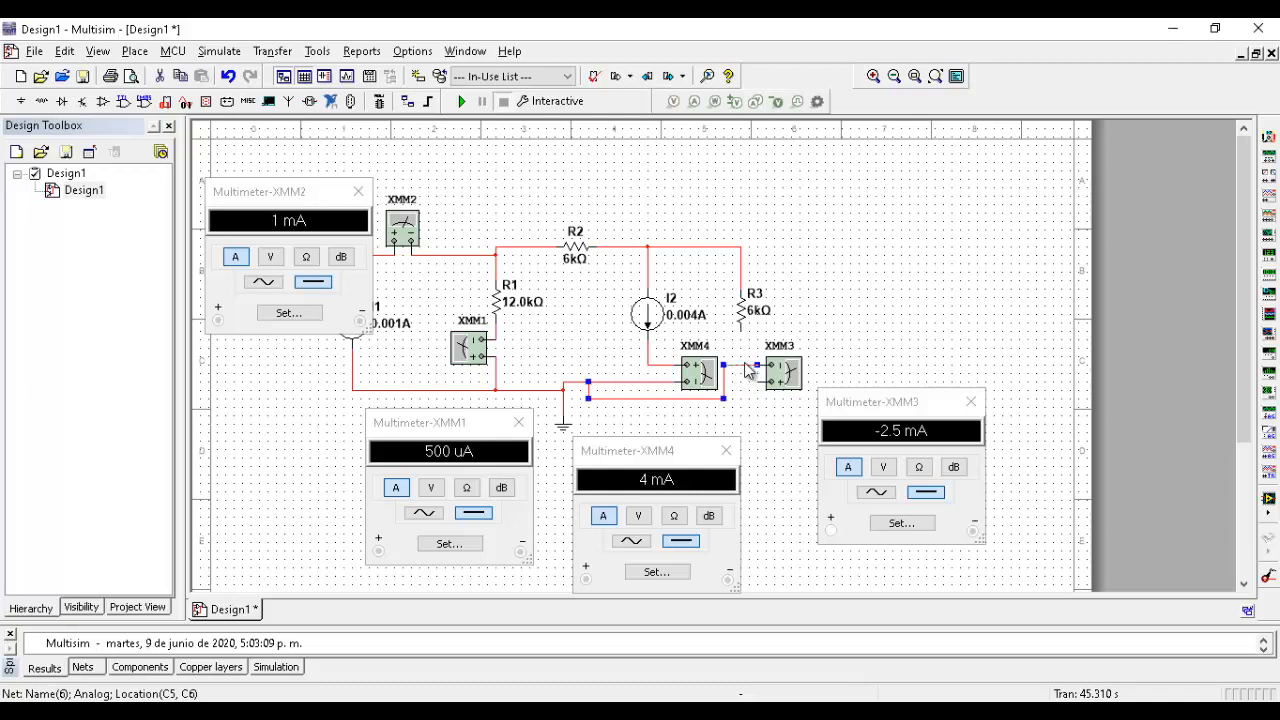
key("Delete")
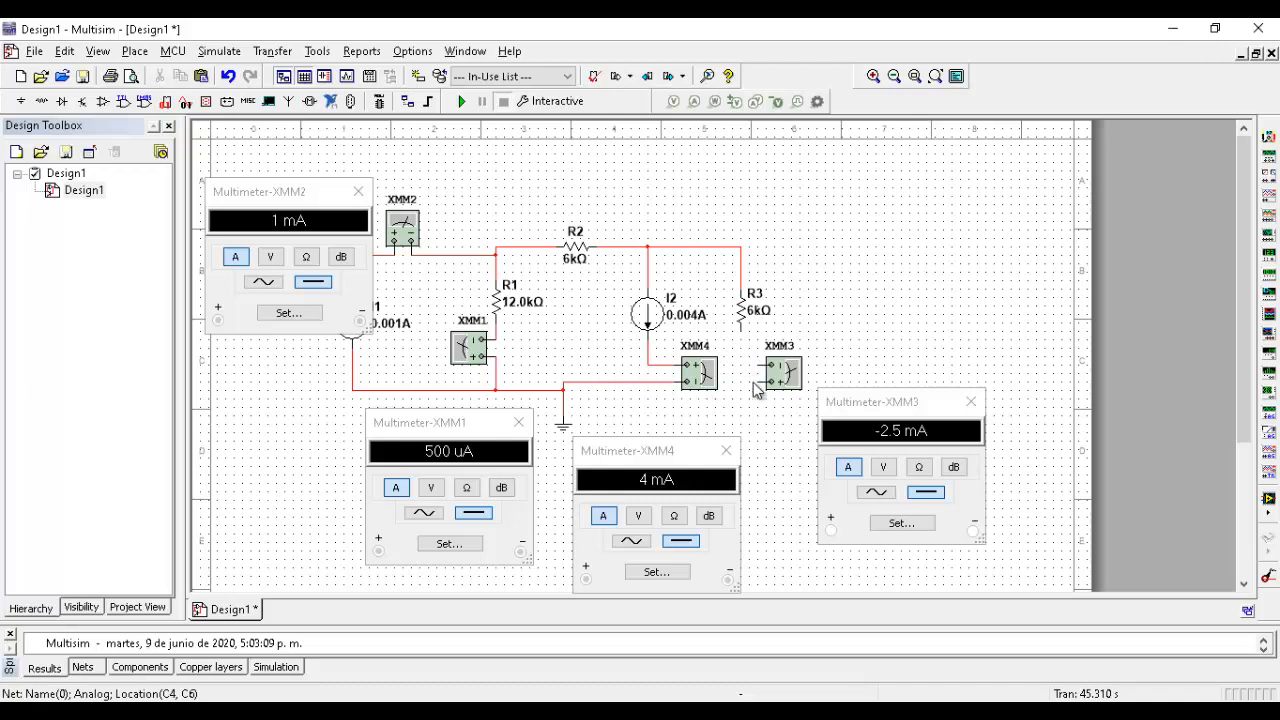
- Wire the multimeter's positive terminal to the ground line and its negative terminal to R3, and run the simulation
left_click(753, 382)
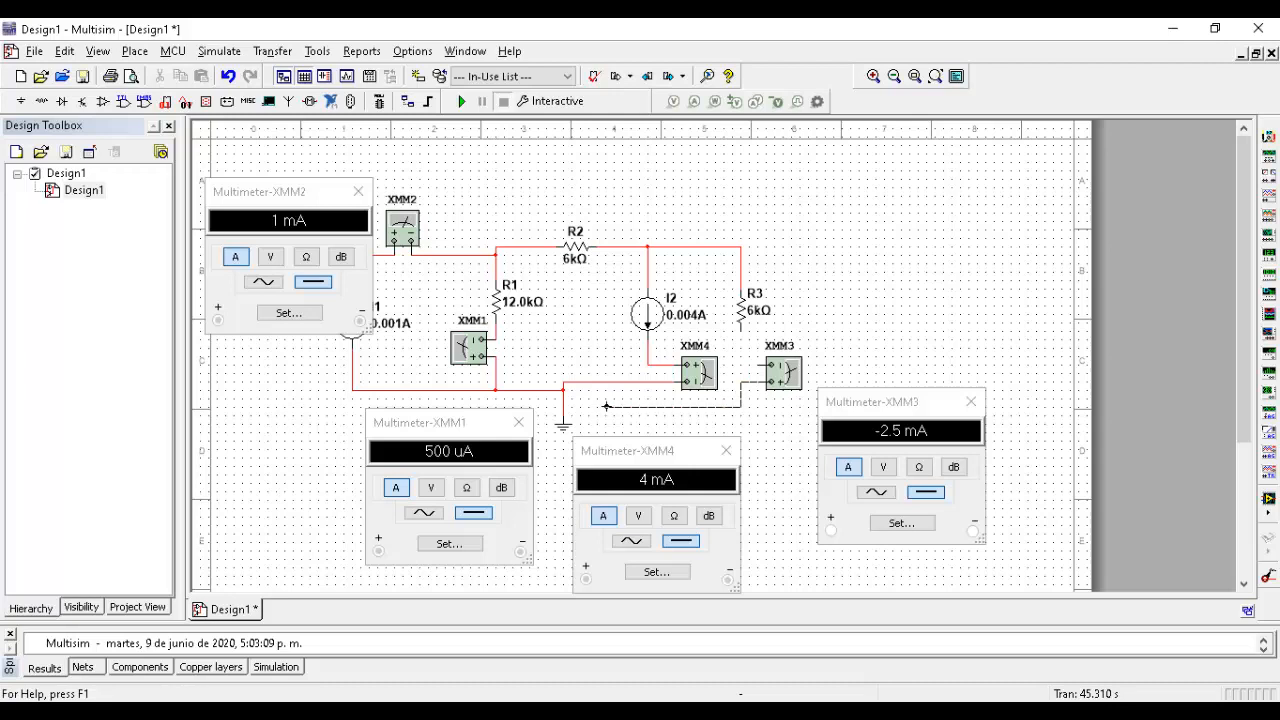
left_click(586, 385)
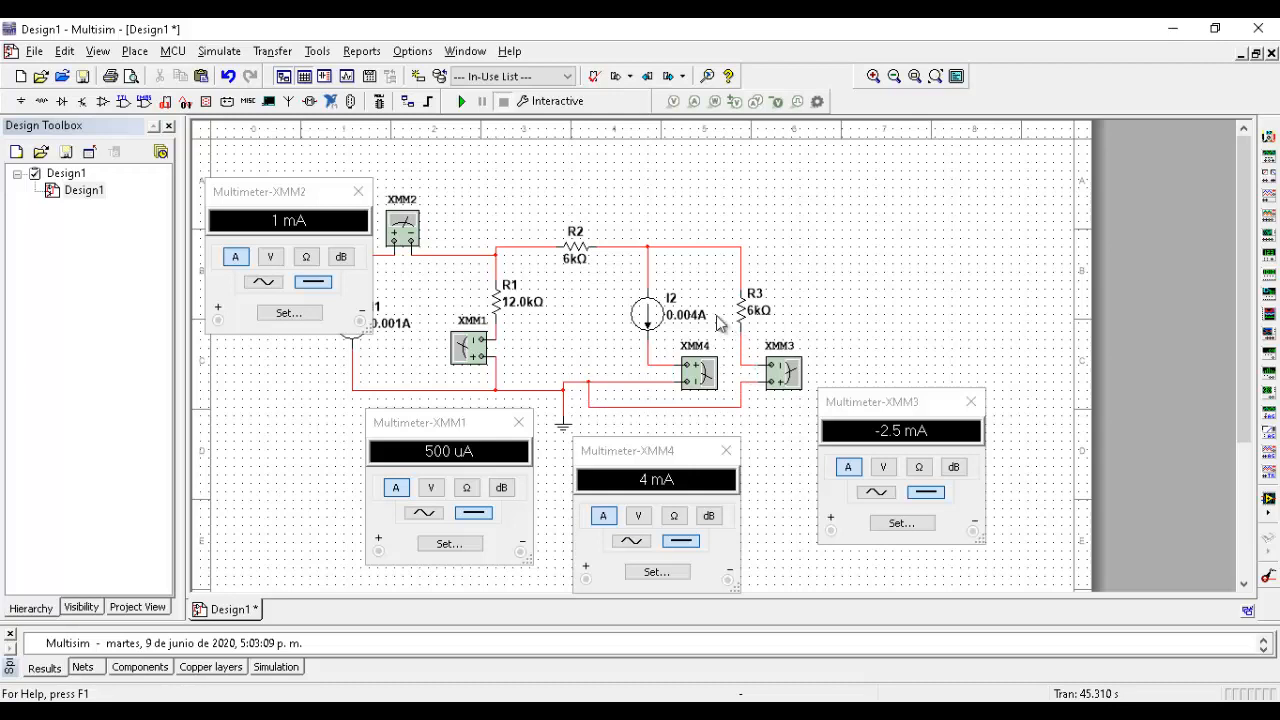
left_click(461, 101)
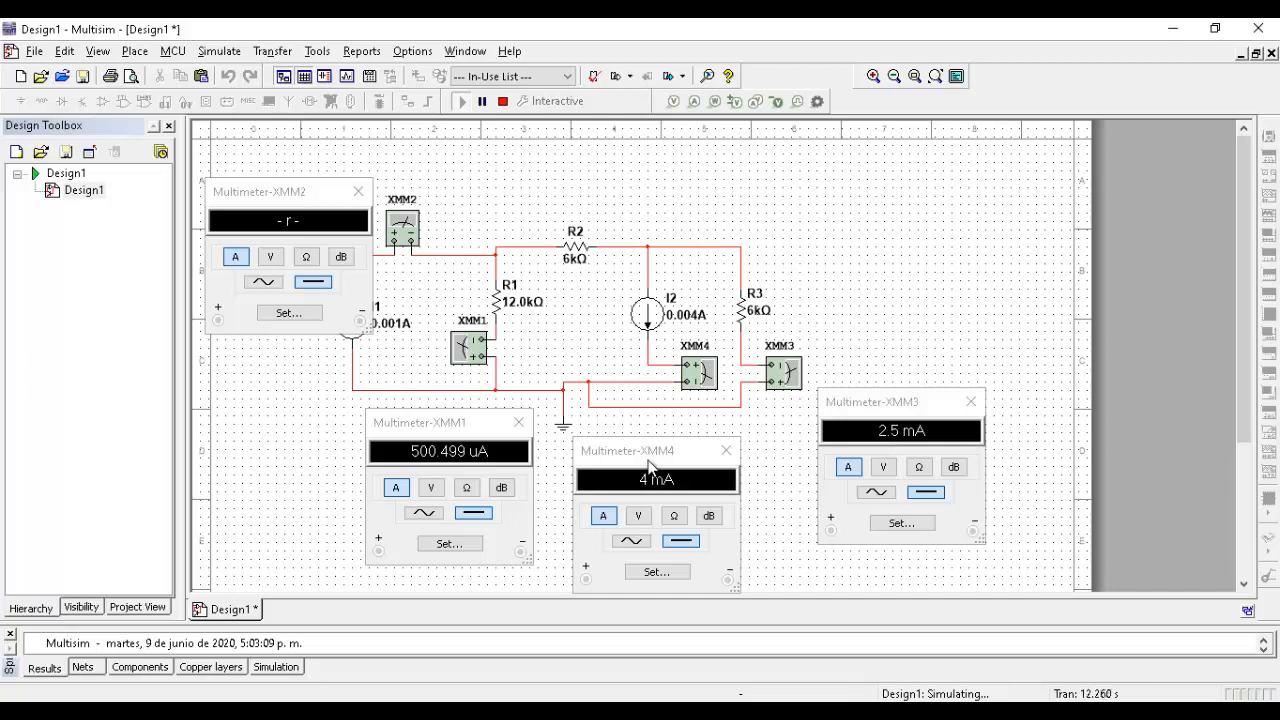
- Rearrange the multimeter windows of I2, R1 and I1, placing I1's window below its current source
left_click_drag(648, 453, 674, 453)
left_click_drag(455, 440, 496, 452)
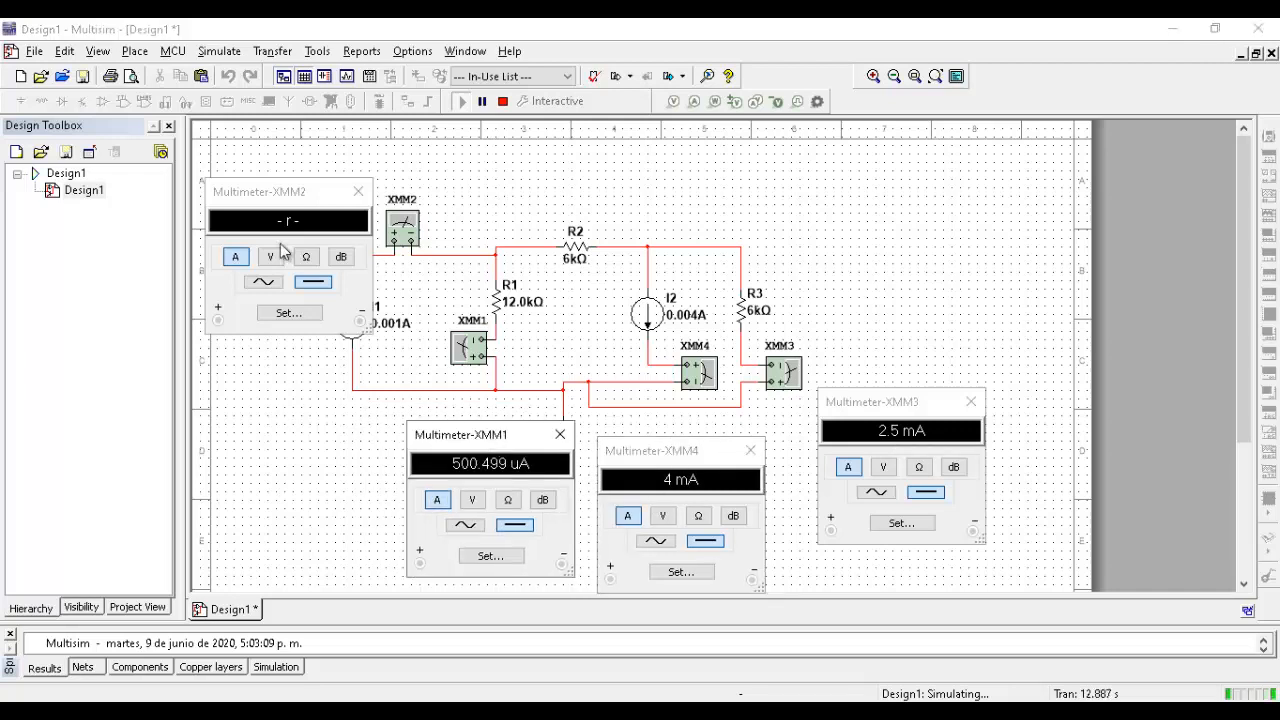
left_click(268, 212)
left_click_drag(272, 195, 263, 342)
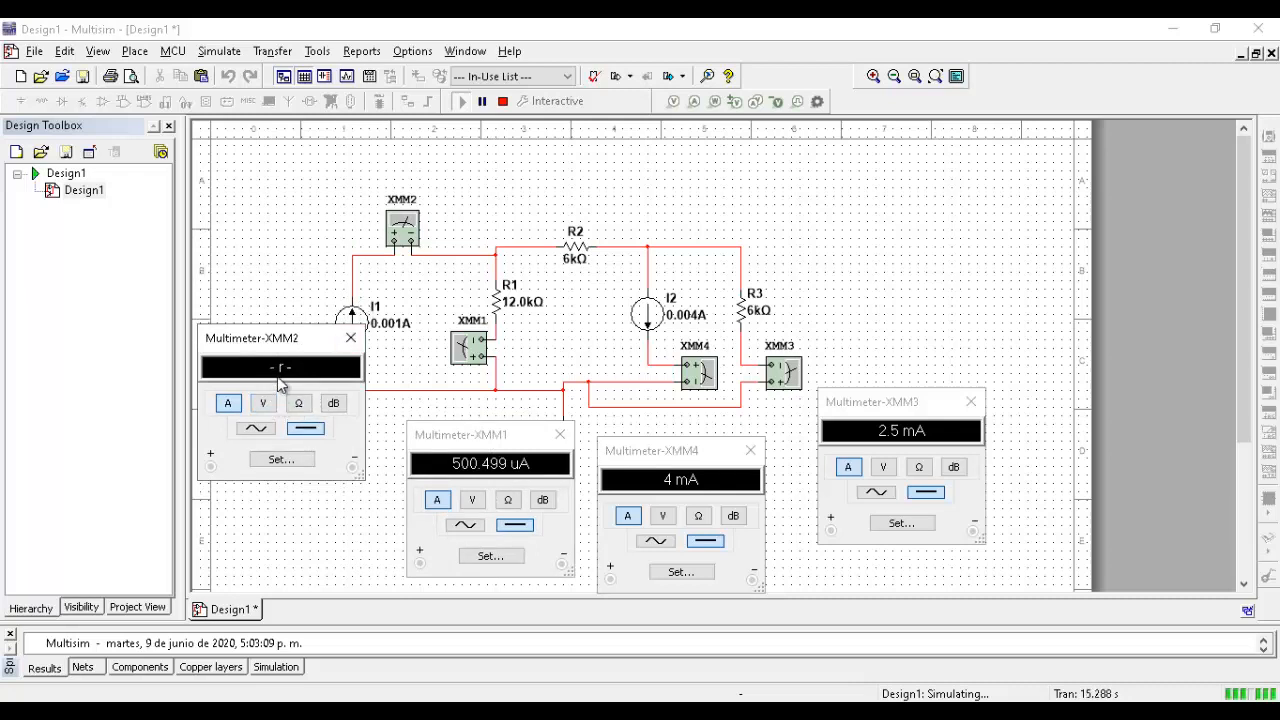
- Switch I1's multimeter to voltage and back to current to refresh its reading
left_click(270, 459)
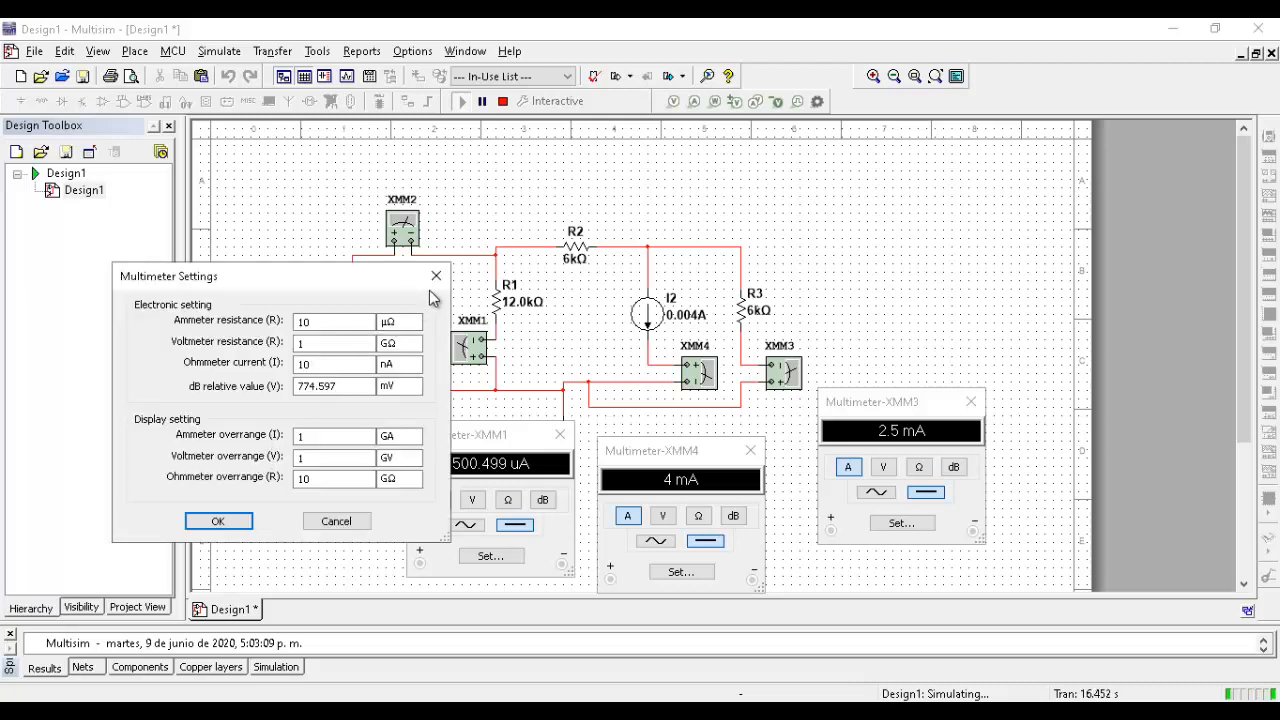
left_click(436, 268)
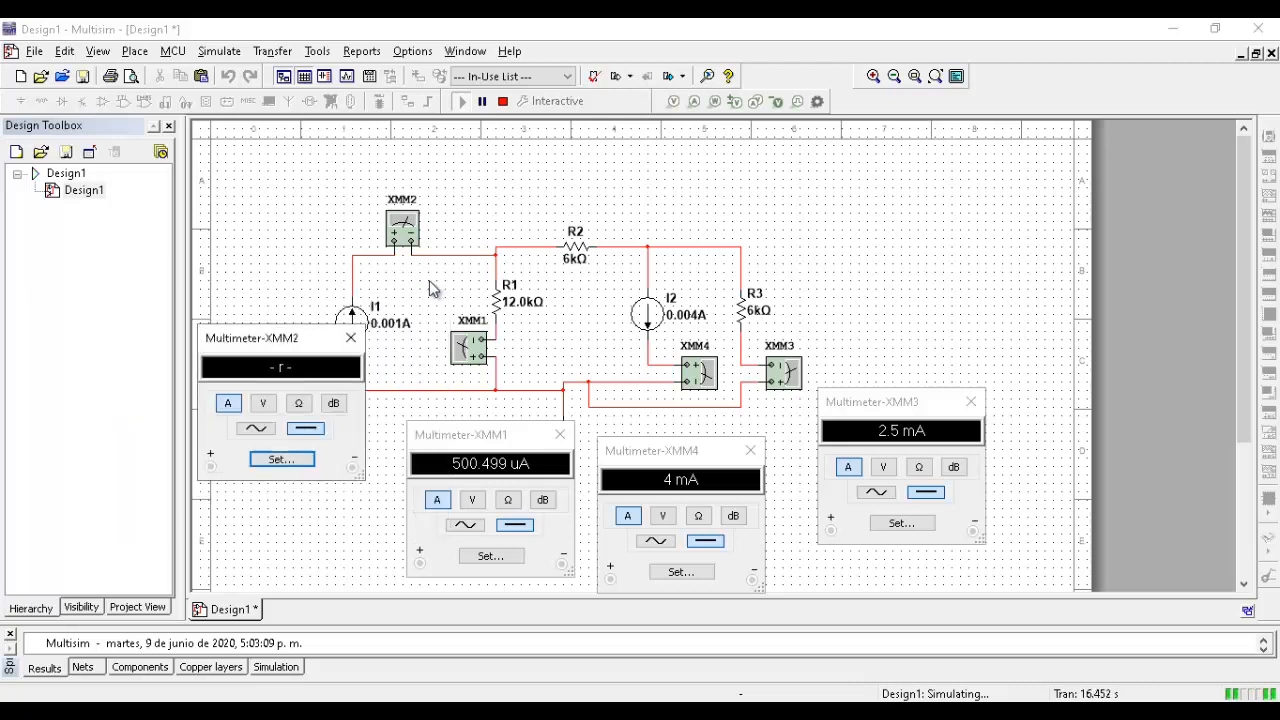
left_click(260, 405)
left_click(228, 406)
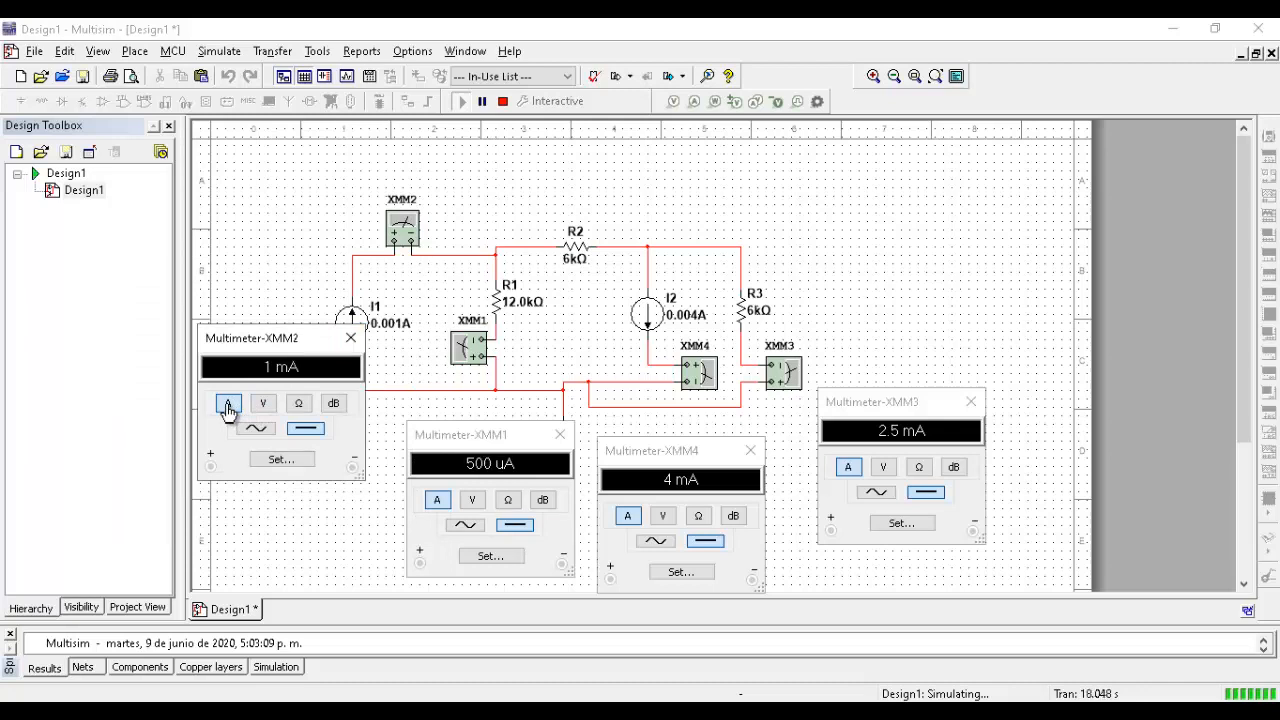
- Examine the ammeter resistance, its unit options and the voltmeter resistance in the settings of I1's multimeter
left_click(289, 460)
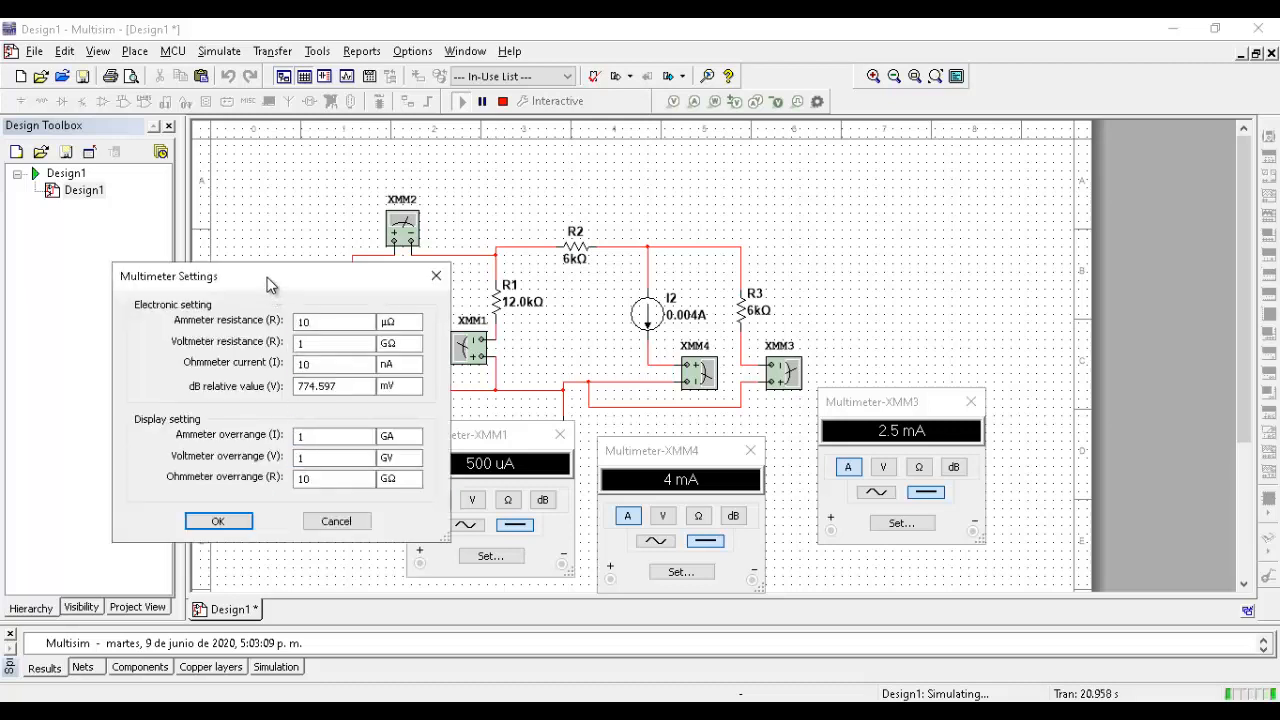
left_click_drag(267, 277, 577, 197)
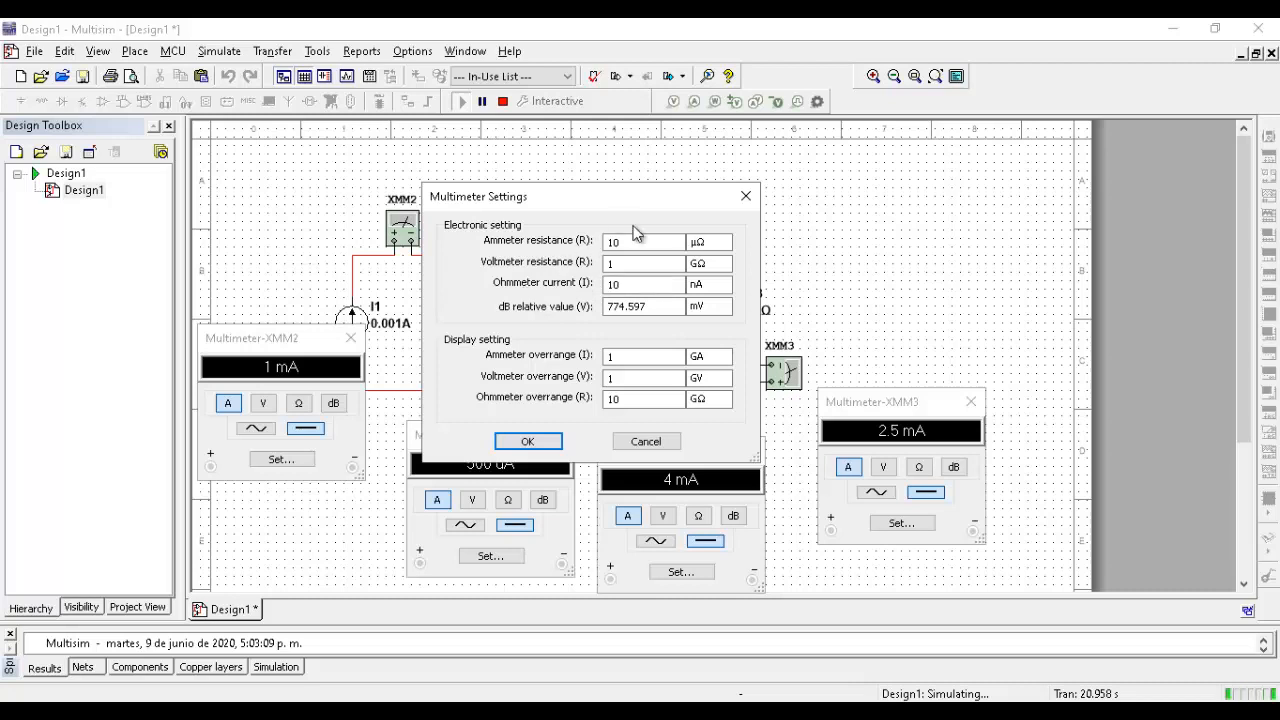
left_click_drag(609, 200, 613, 190)
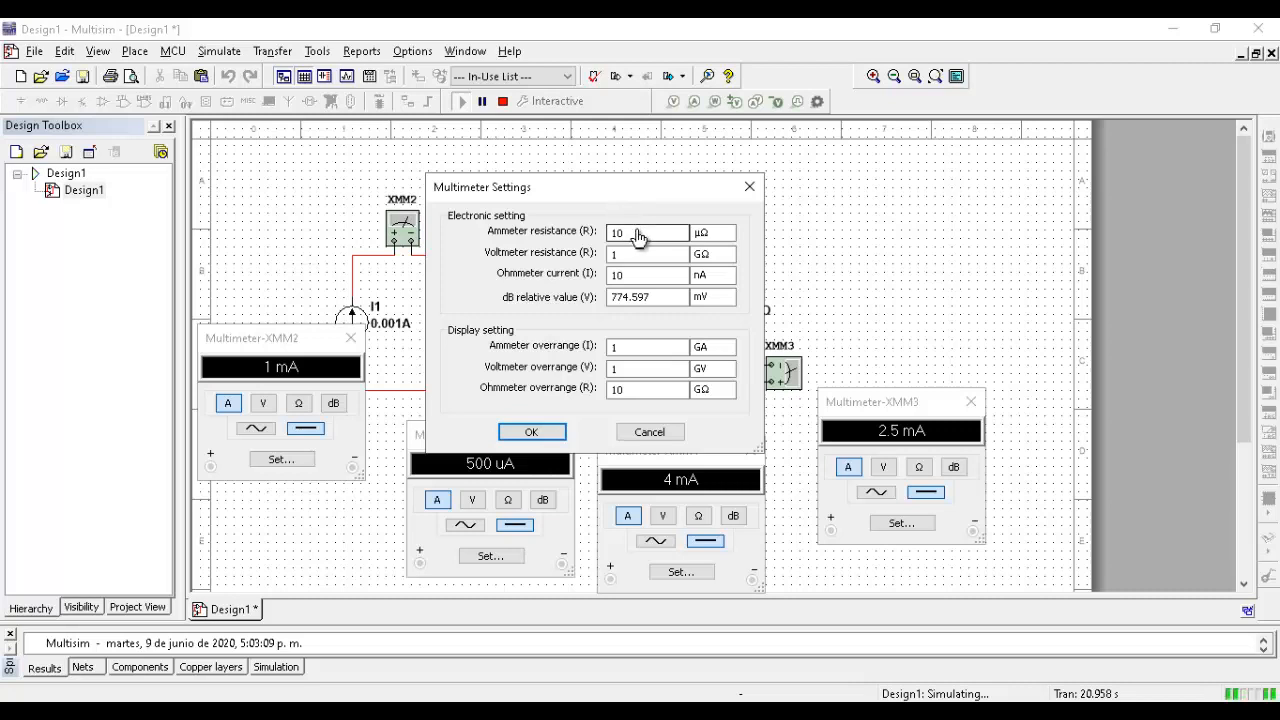
left_click(636, 233)
left_click(714, 234)
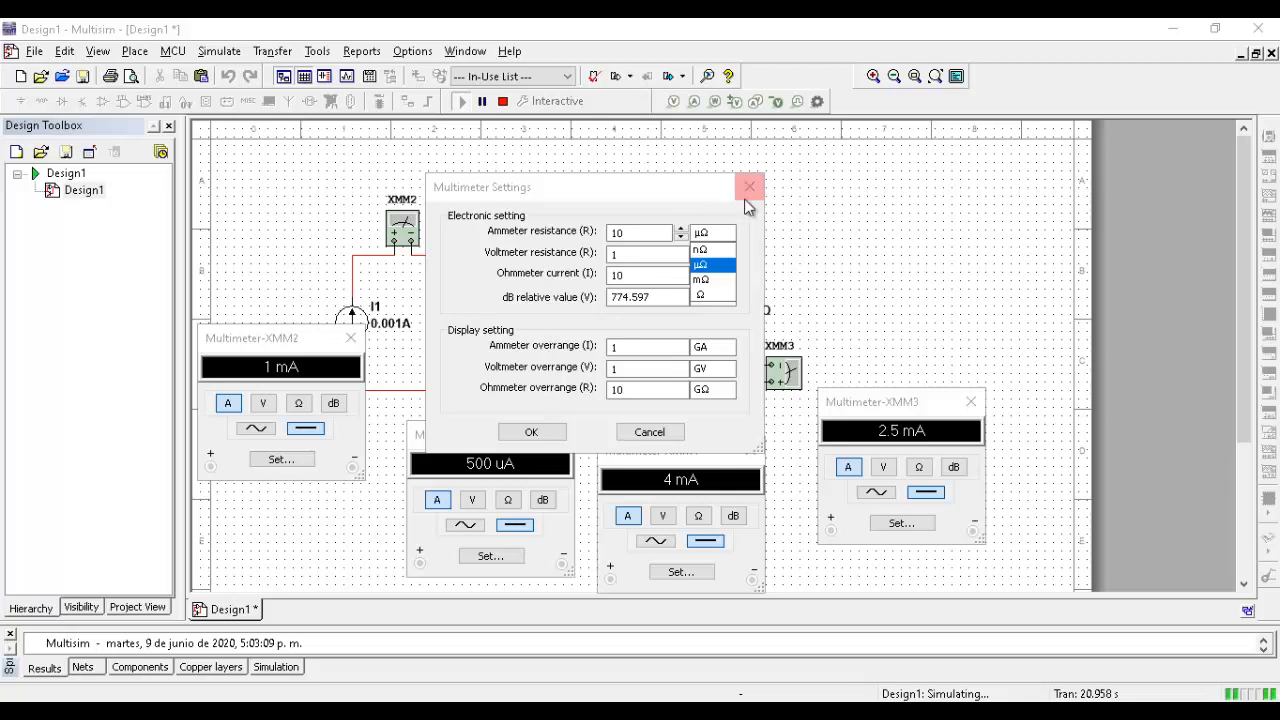
left_click(706, 266)
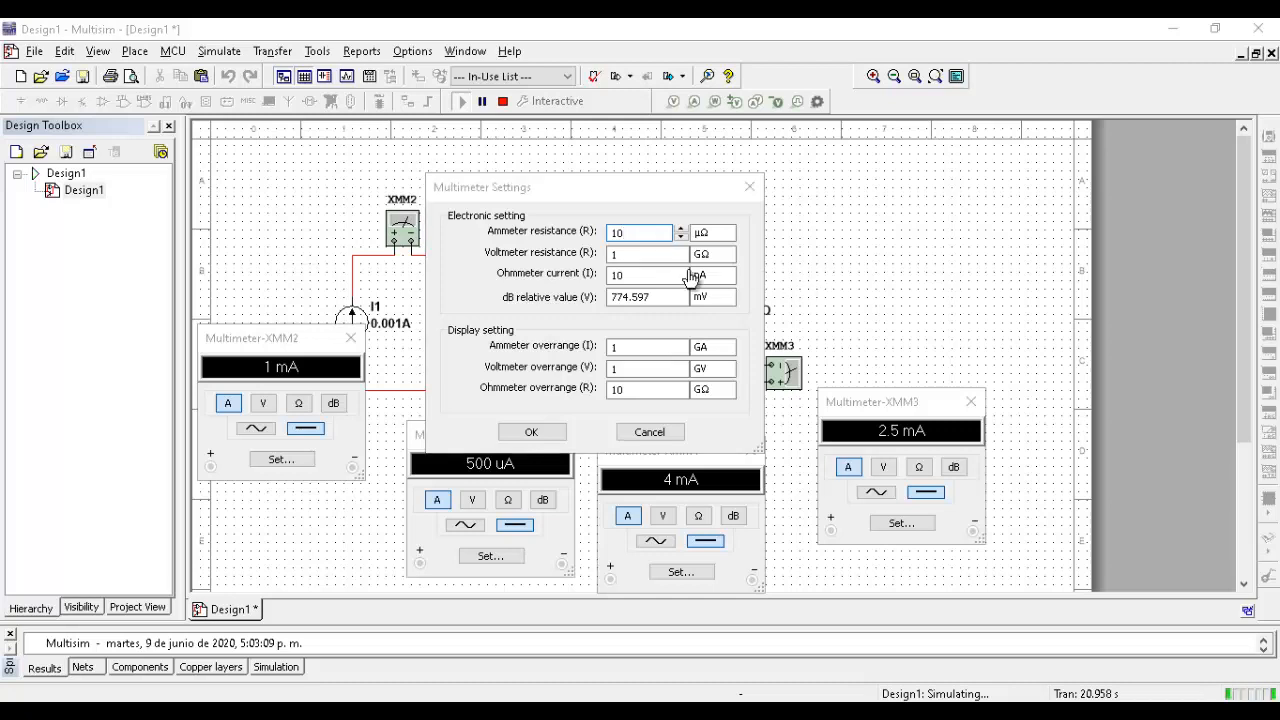
left_click(659, 258)
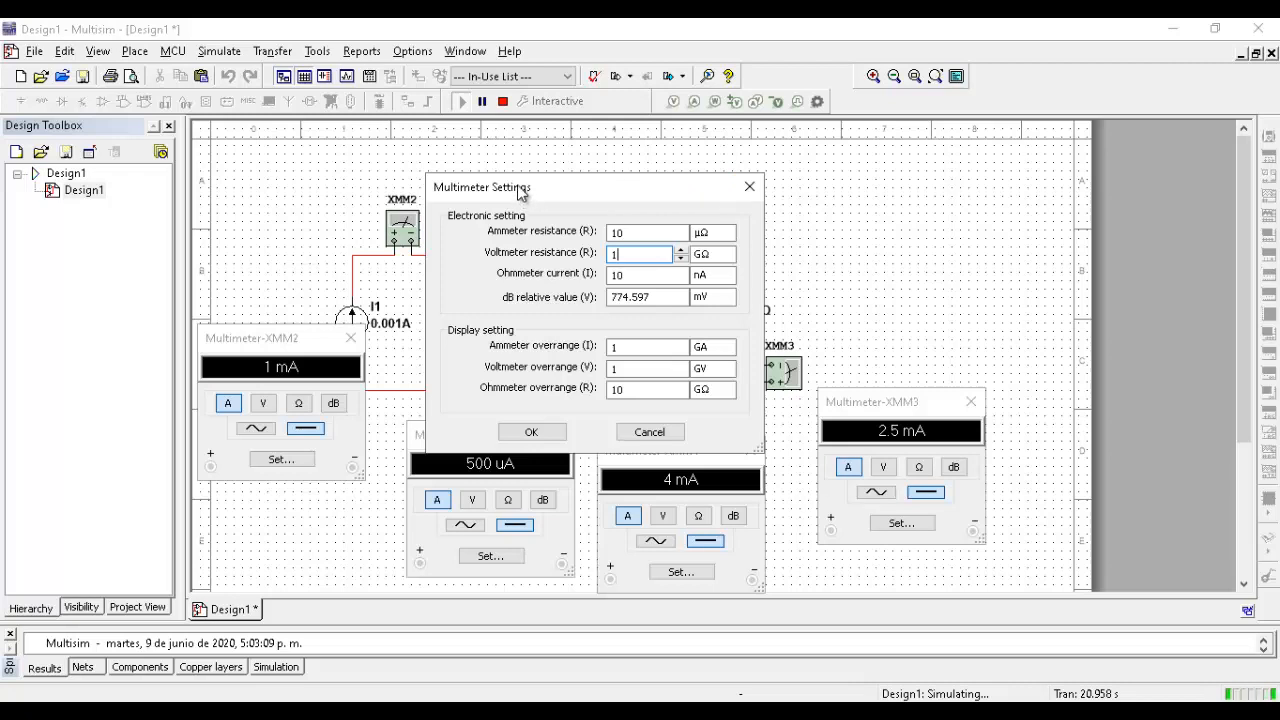
left_click_drag(518, 196, 516, 187)
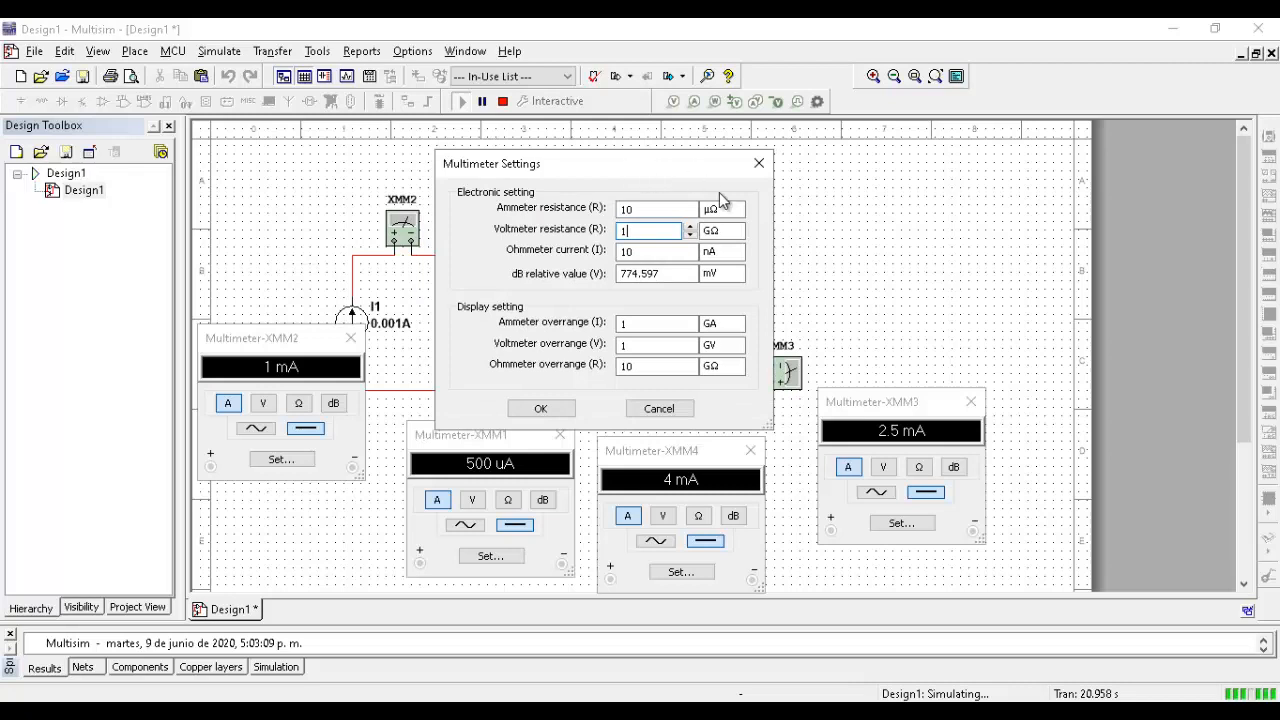
left_click(745, 162)
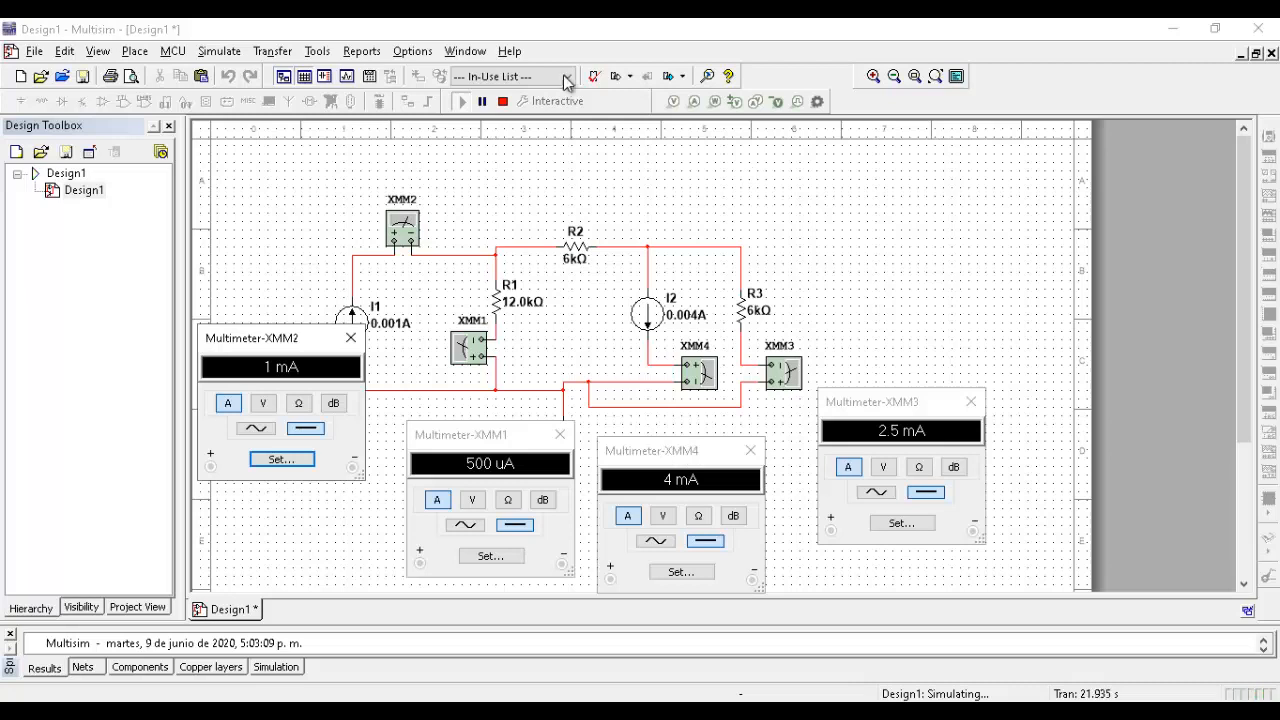
- With the simulation stopped, delete the wire between R2 and the node above I2 and shift R2 slightly toward R1
left_click(503, 101)
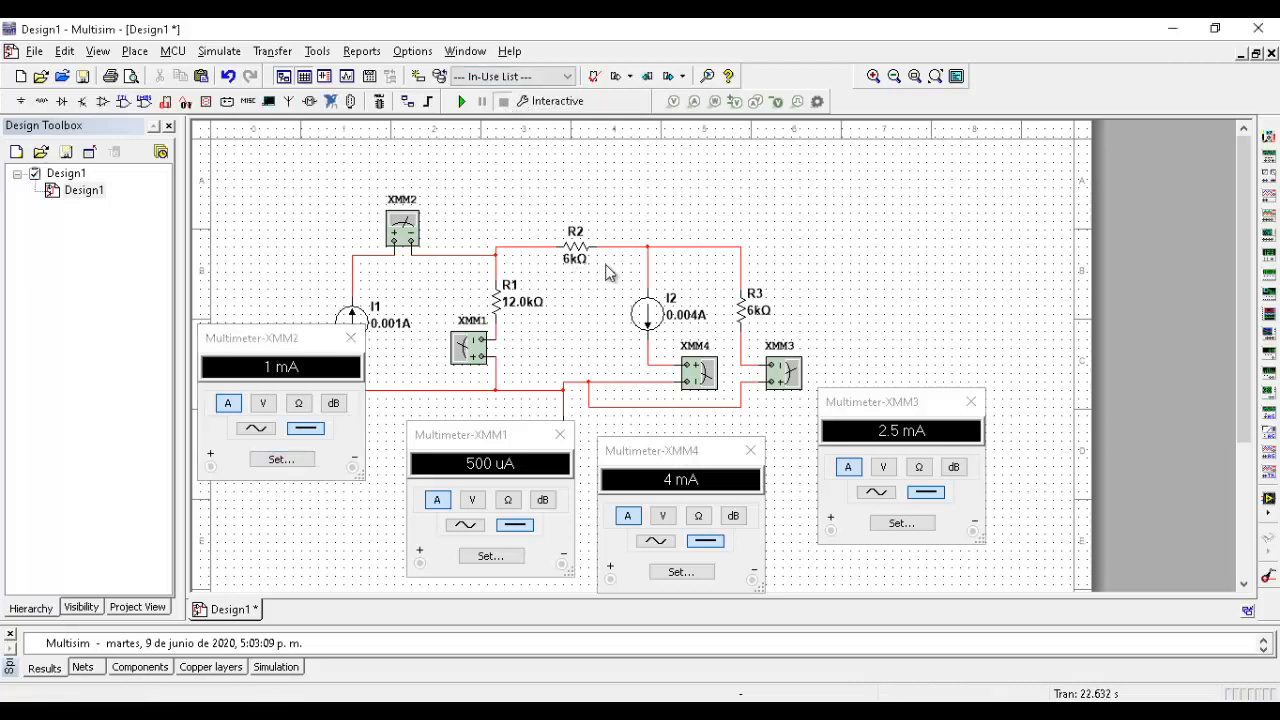
left_click(612, 246)
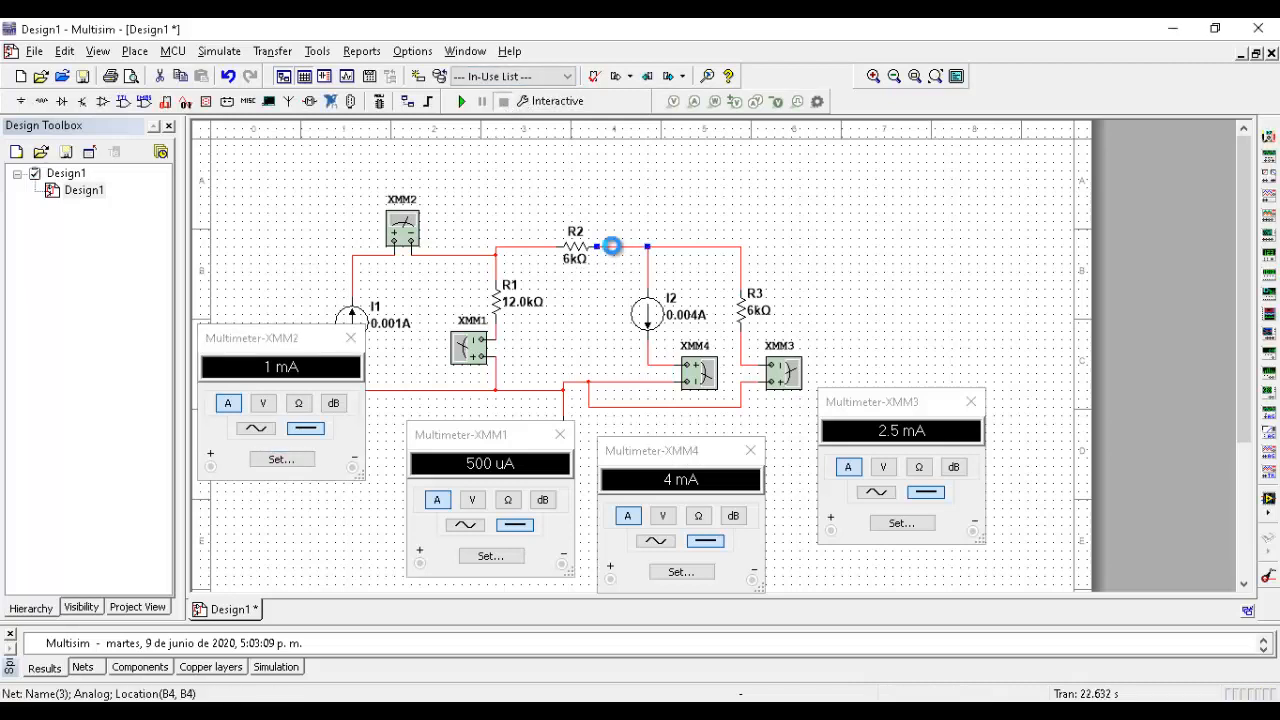
key("Delete")
left_click_drag(580, 248, 527, 260)
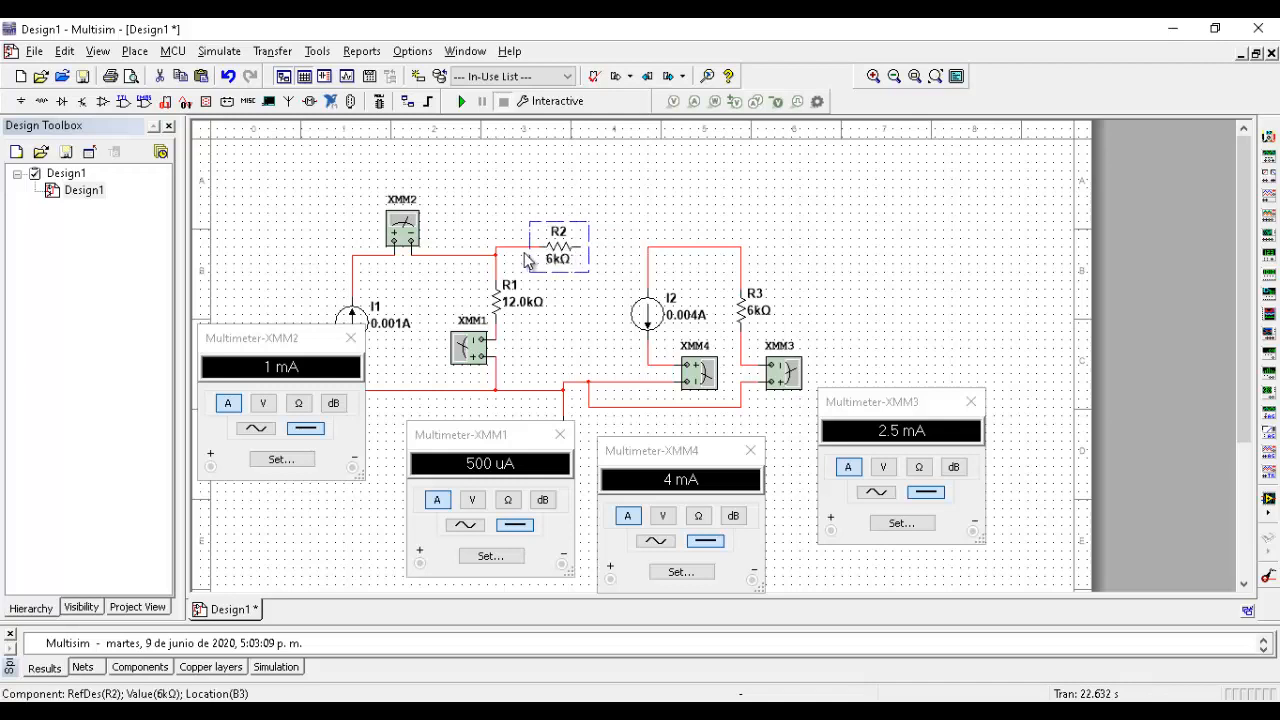
left_click(518, 247)
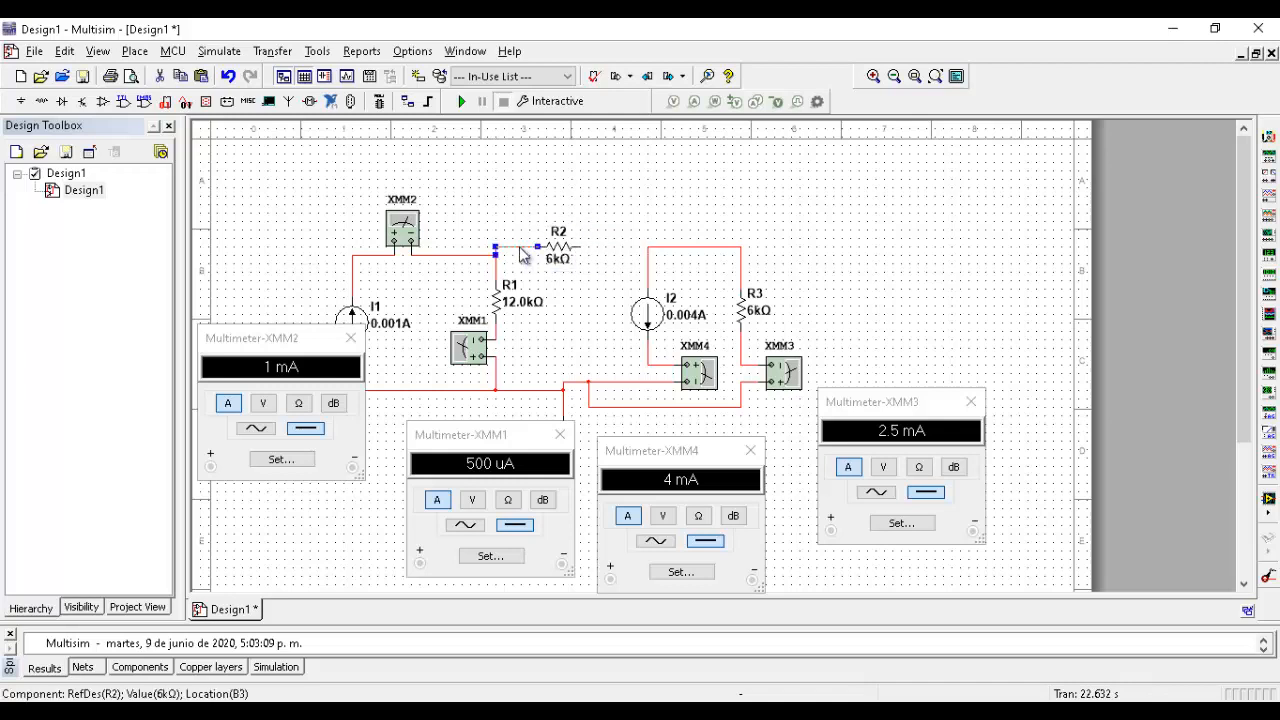
- Place a new multimeter above R2 and wire it in series between R2 and the node above I2
left_click(1266, 140)
left_click(604, 207)
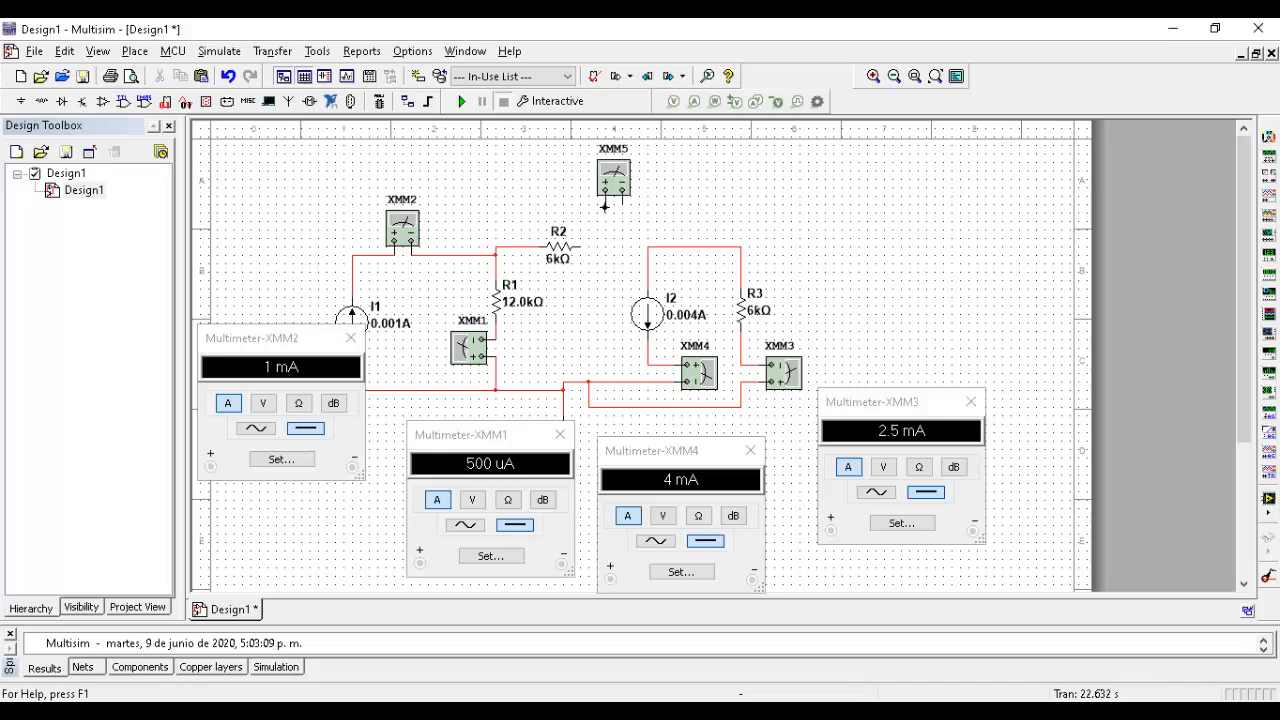
left_click(604, 207)
left_click(580, 245)
left_click(645, 247)
- Set R2's new multimeter to measure current and run the simulation
double_click(614, 185)
left_click(594, 359)
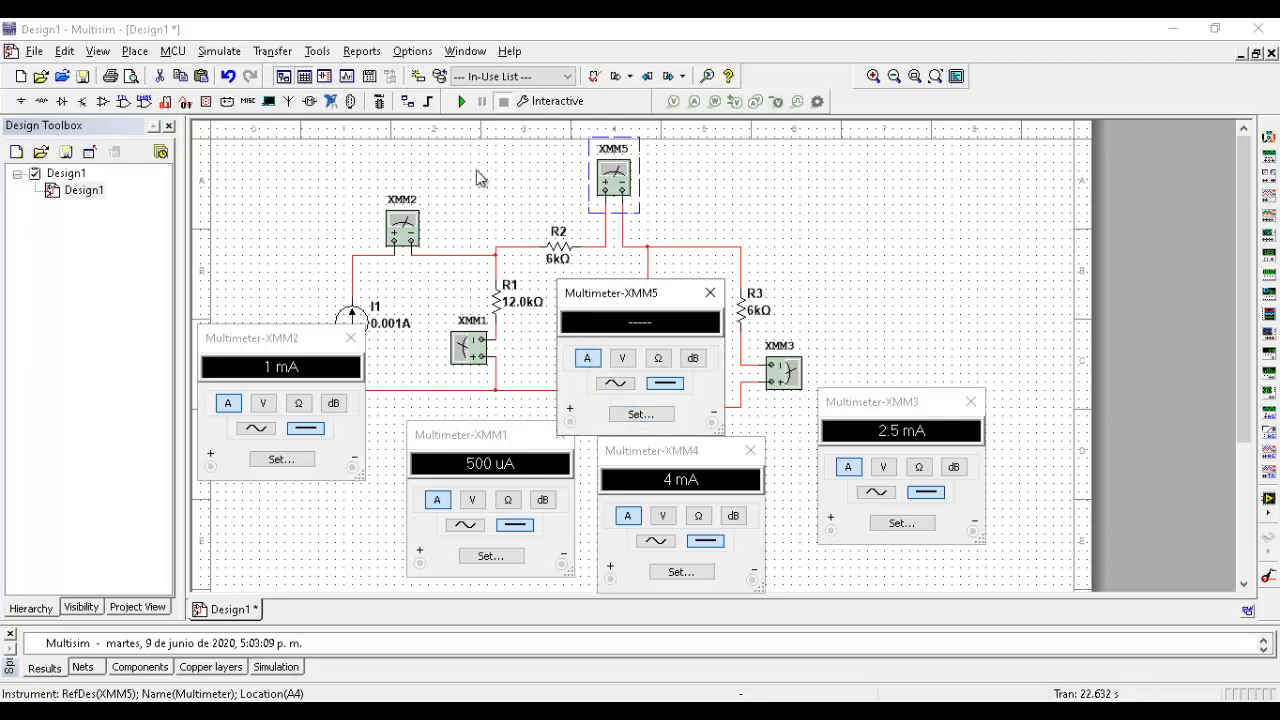
left_click(461, 101)
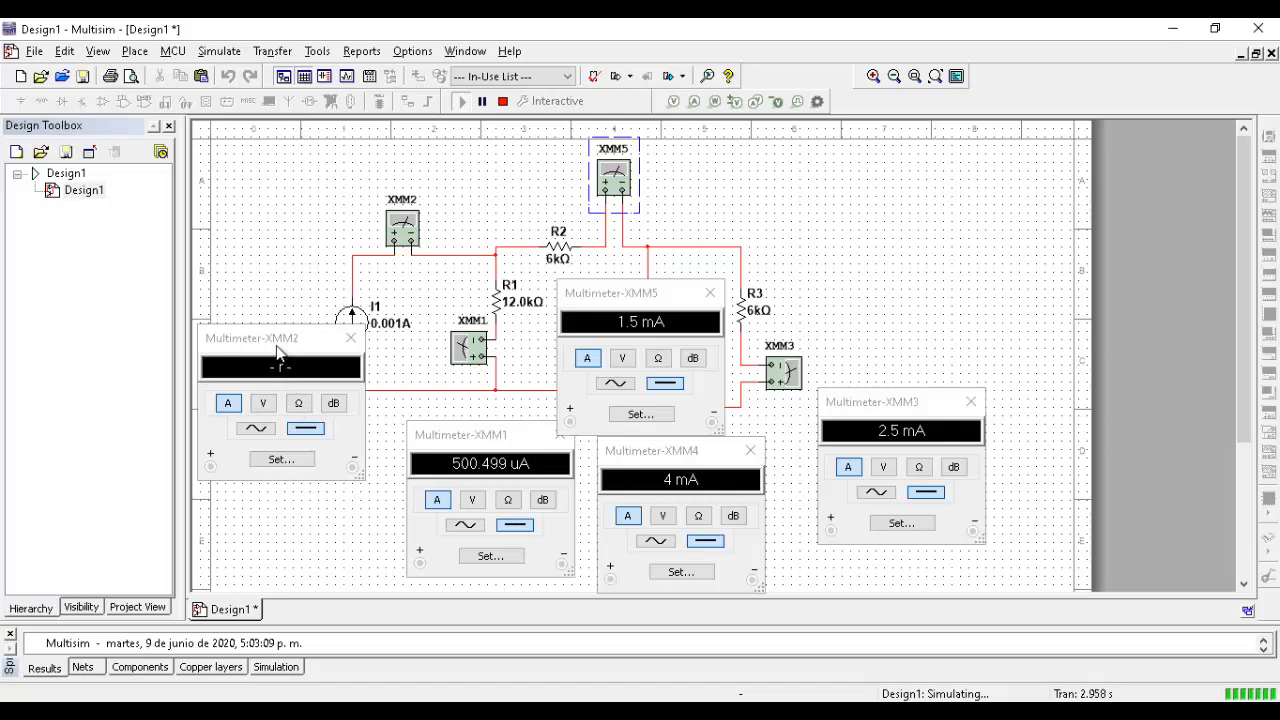
- Move I1's multimeter window up slightly and toggle its mode to voltage and back to current to refresh the reading
left_click_drag(280, 342, 278, 311)
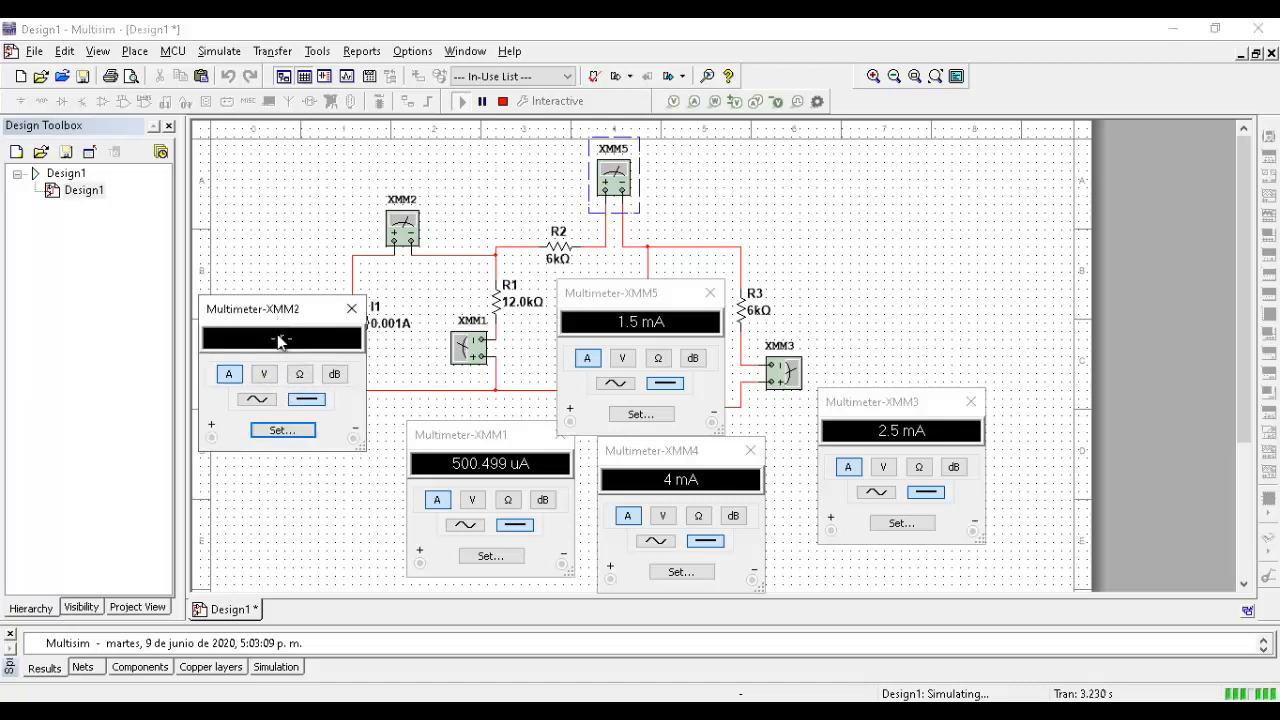
left_click(279, 430)
left_click(437, 246)
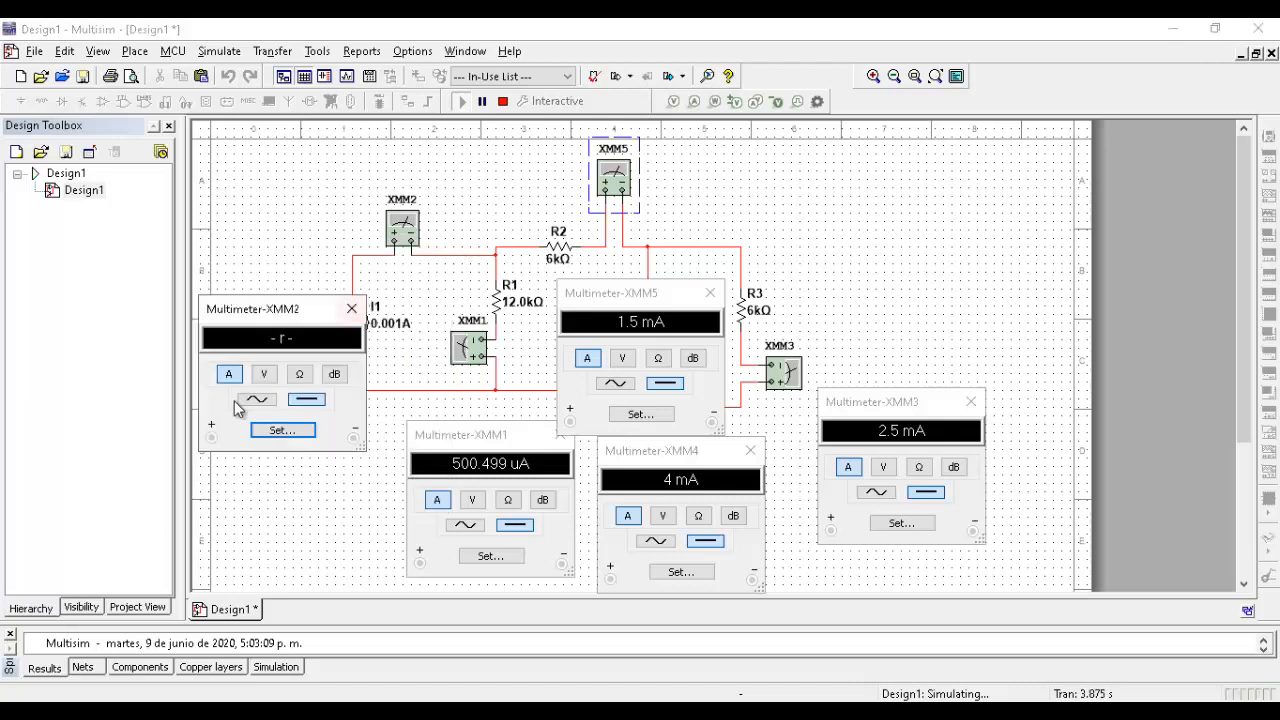
left_click(264, 383)
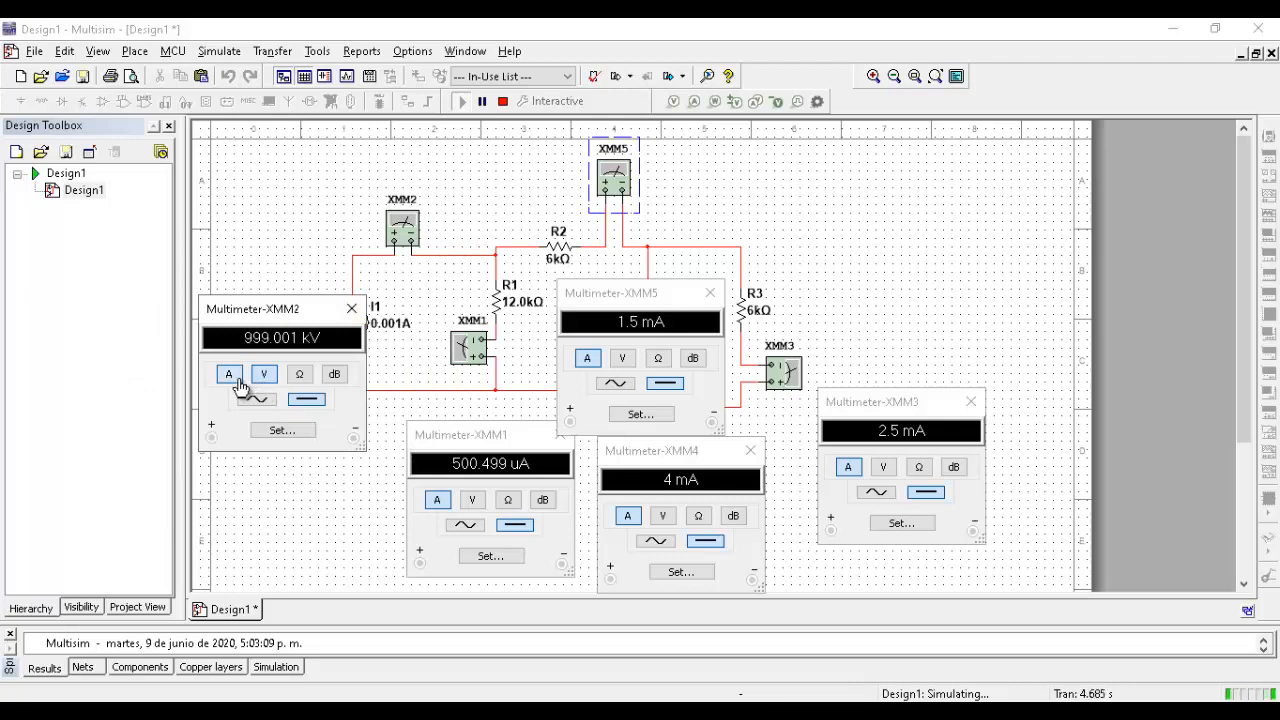
left_click(232, 379)
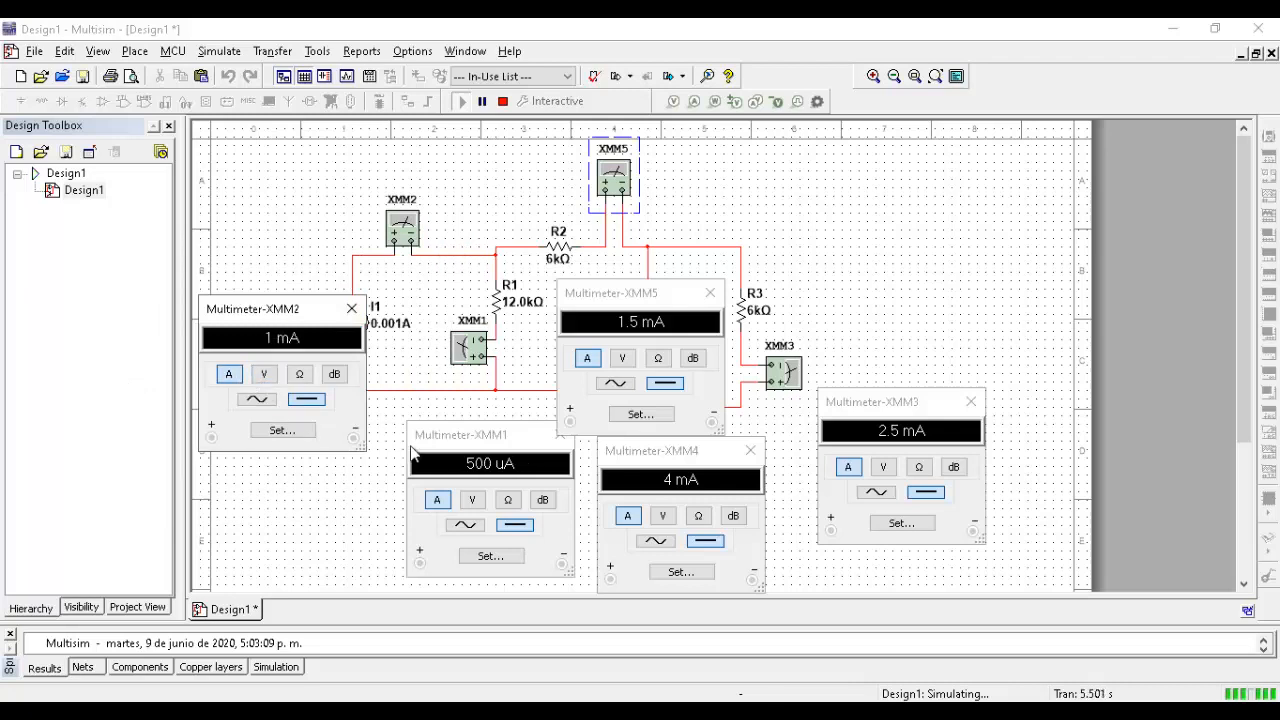
- Move R2's multimeter window clear of I2, stop the simulation and close all five multimeter windows
left_click_drag(650, 292, 737, 152)
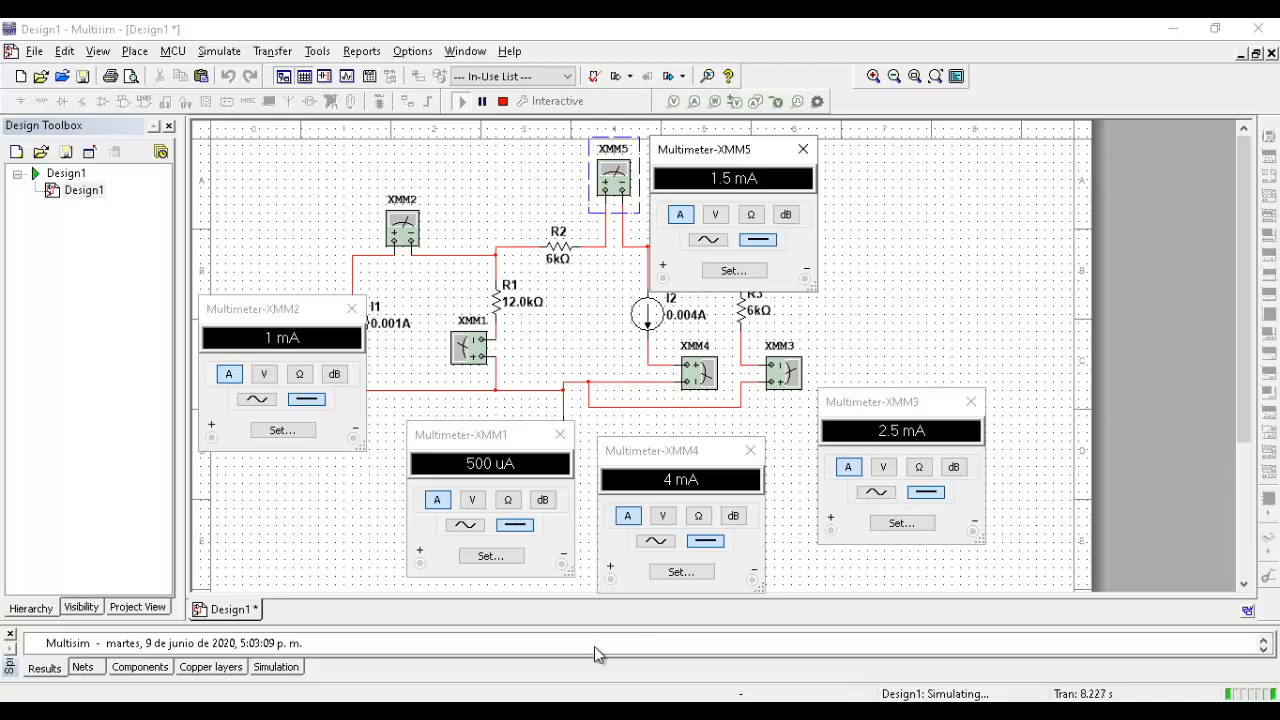
left_click(507, 104)
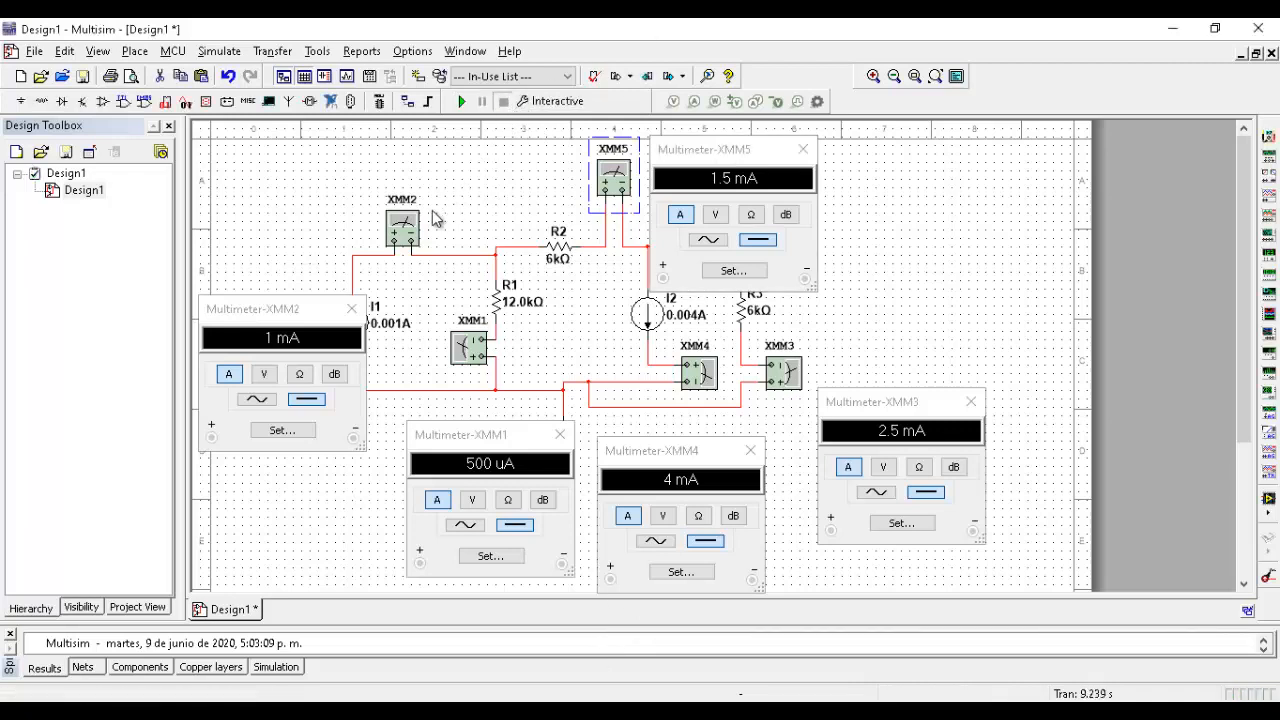
left_click(351, 309)
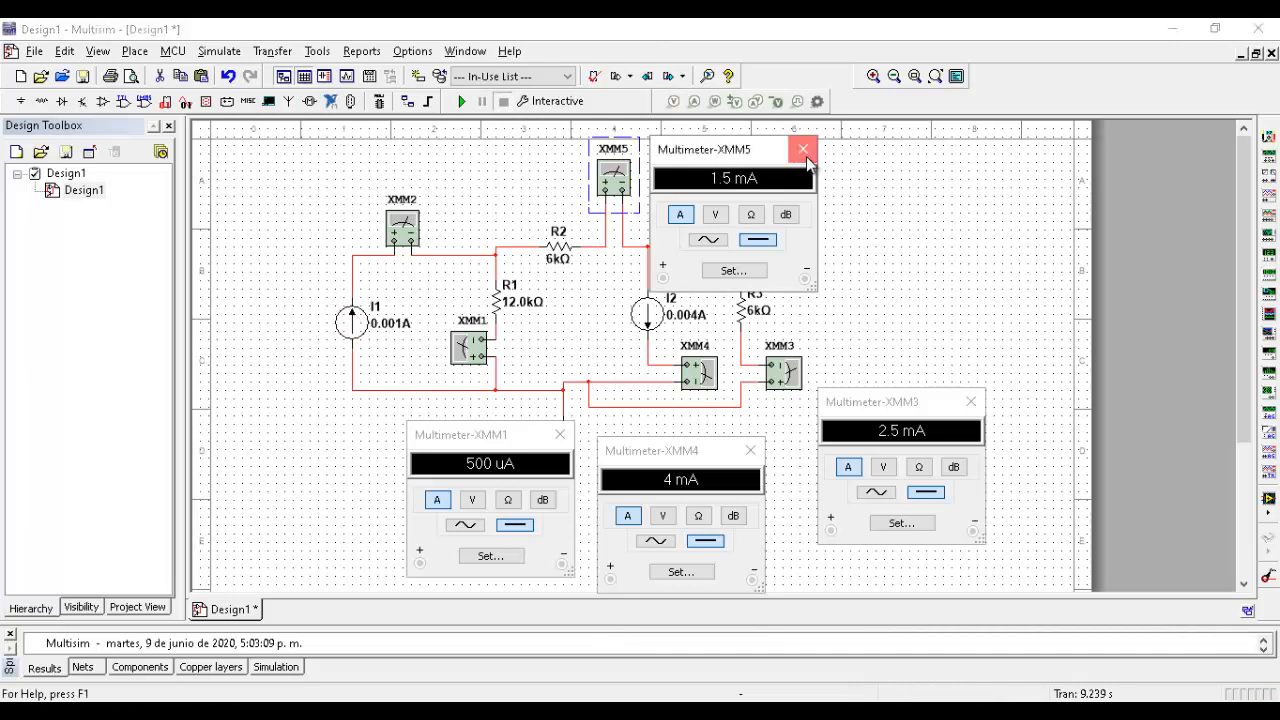
left_click(803, 149)
left_click(968, 408)
left_click(751, 451)
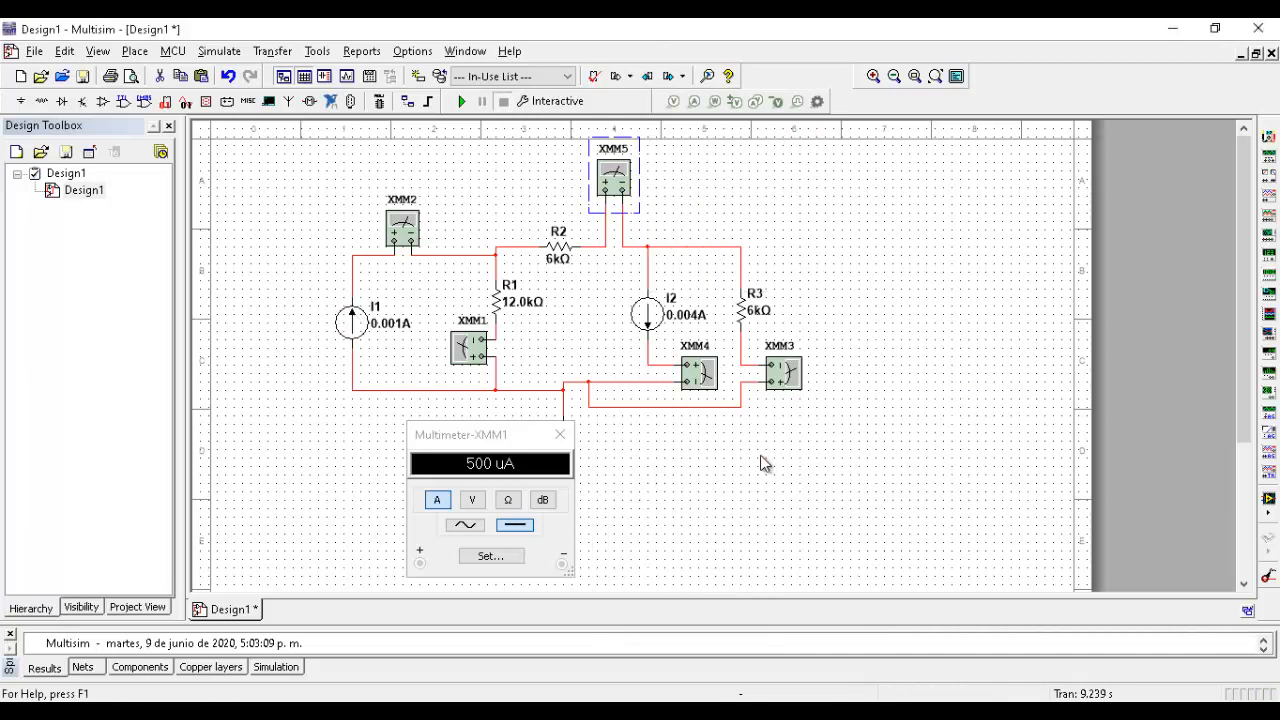
left_click(560, 435)
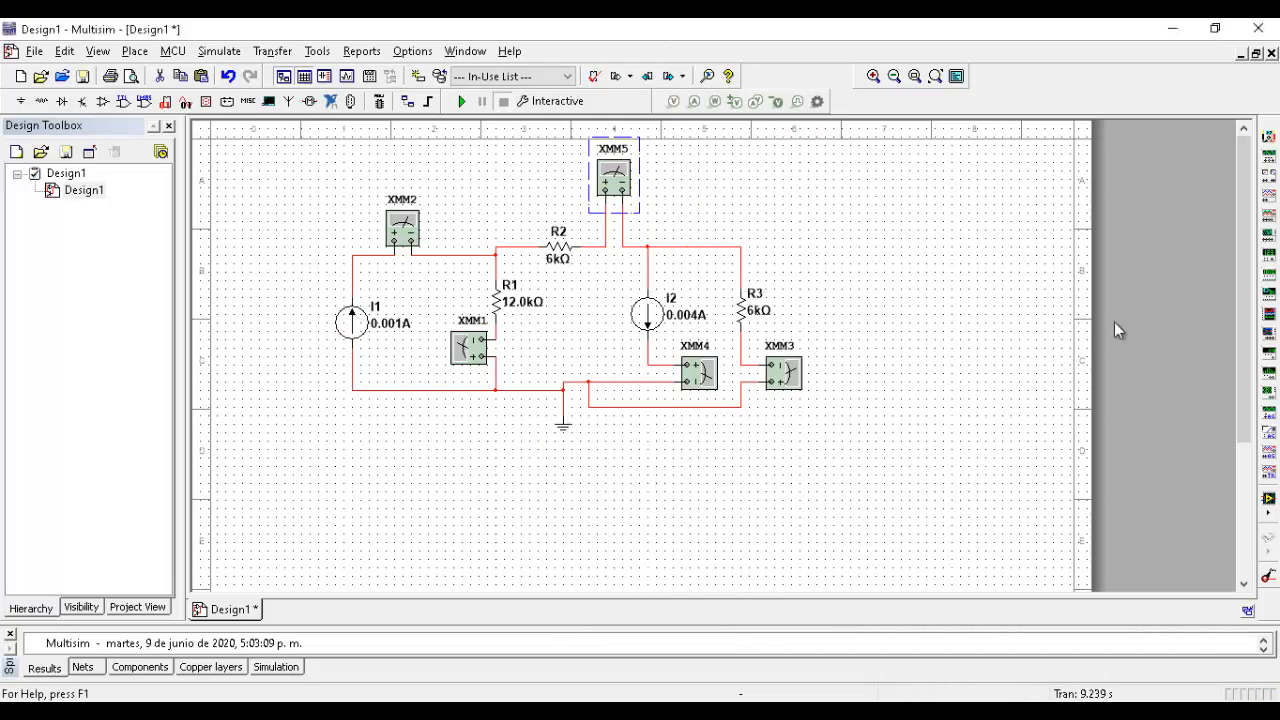
- Place a wattmeter beside R3 near the sheet's upper edge, and open and close its window to inspect its terminals
left_click(1272, 182)
left_click(872, 257)
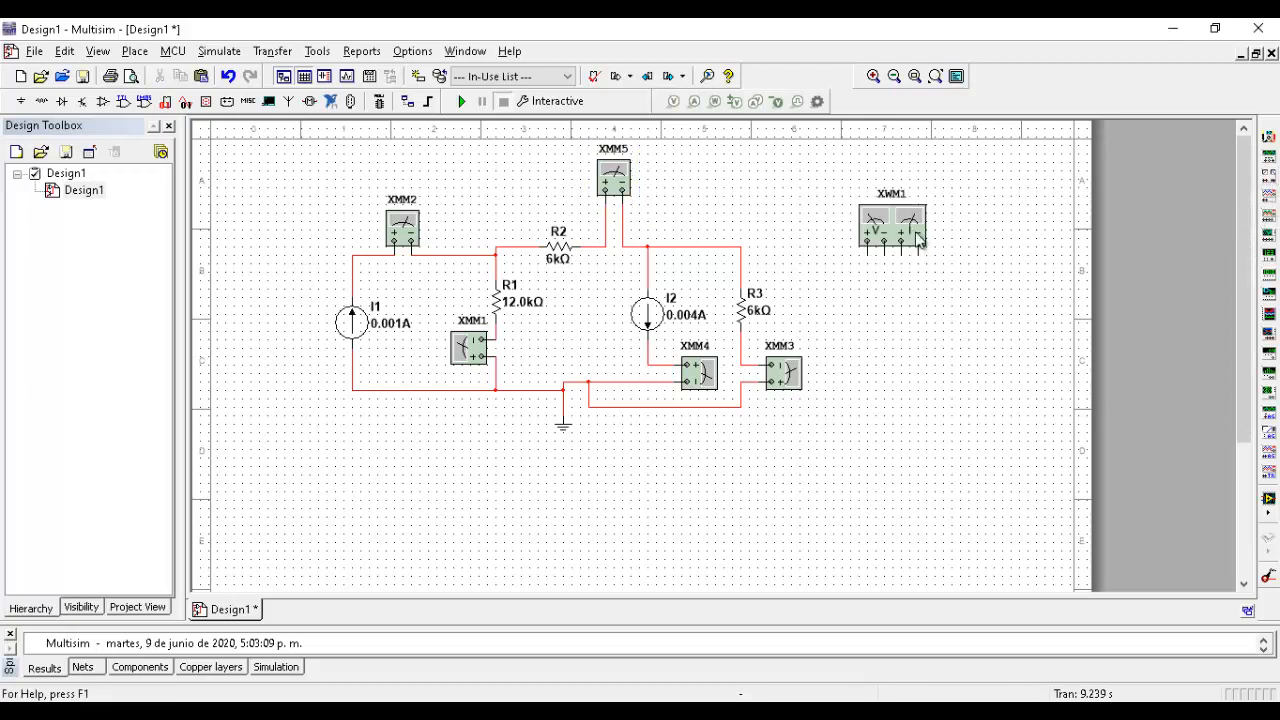
double_click(908, 234)
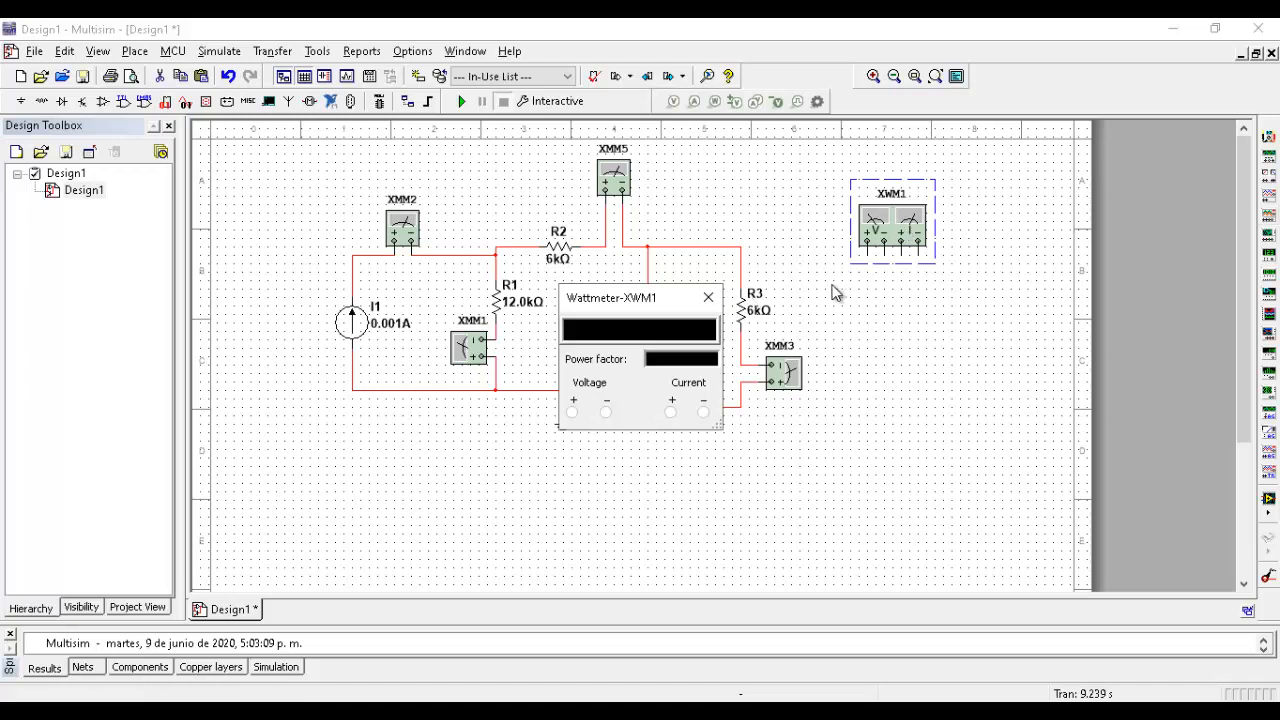
left_click(708, 297)
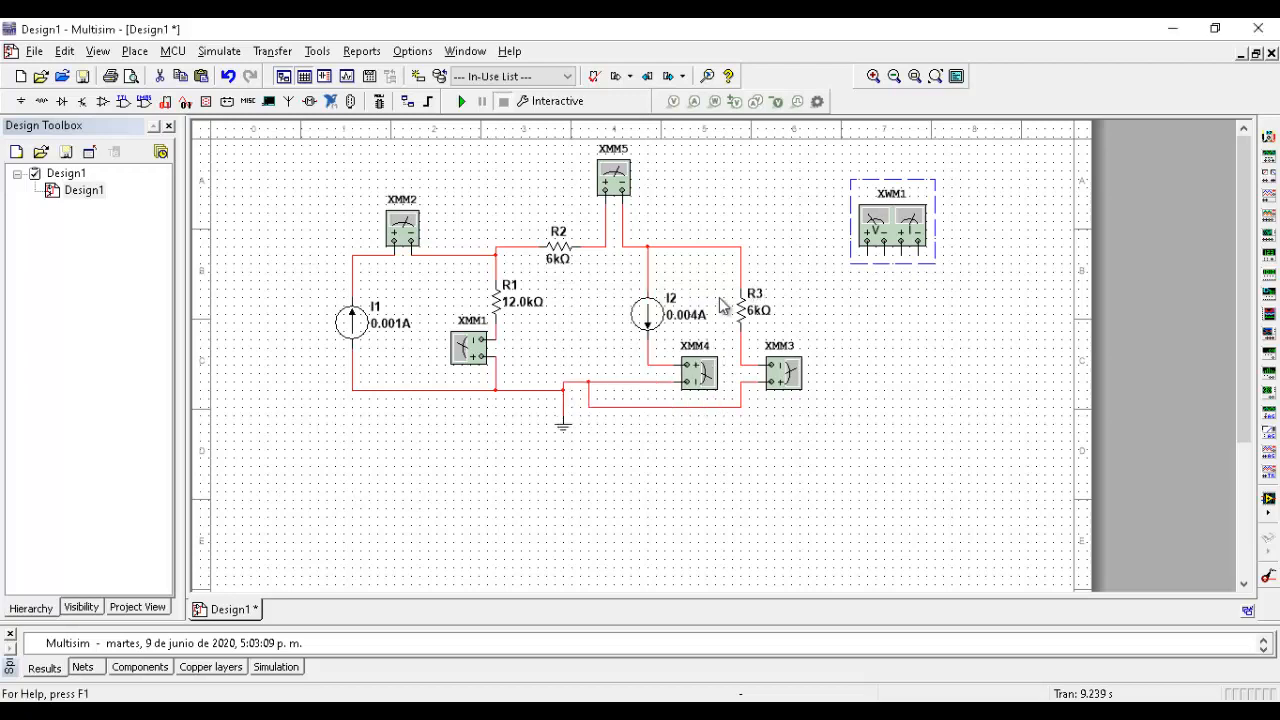
double_click(879, 234)
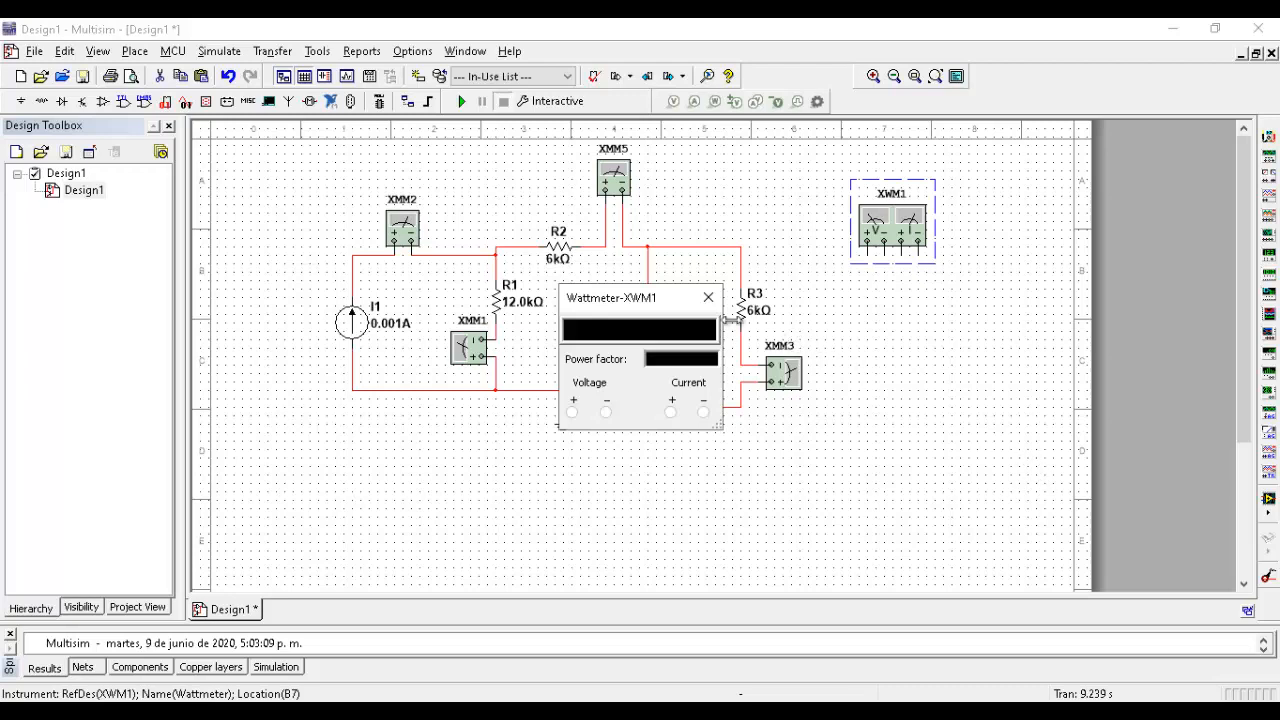
left_click(708, 297)
- Delete all five multimeters from the circuit, leaving the wattmeter in place
left_click(613, 178)
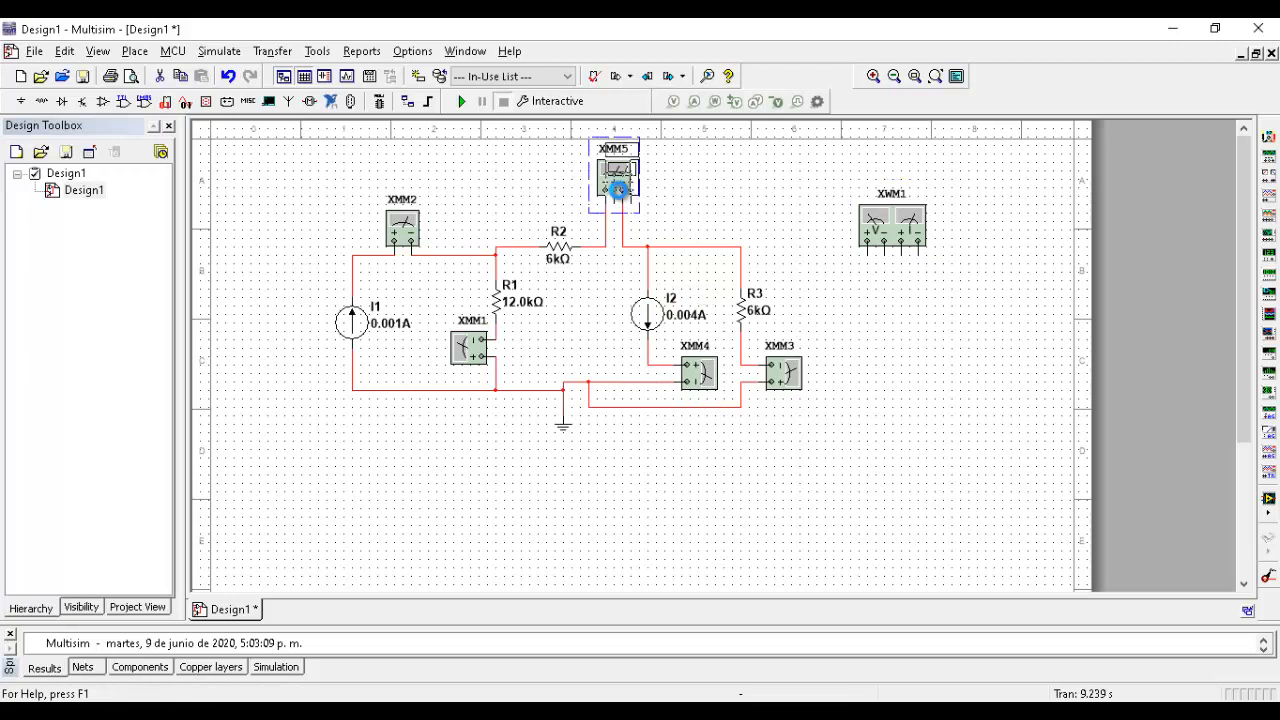
key("Delete")
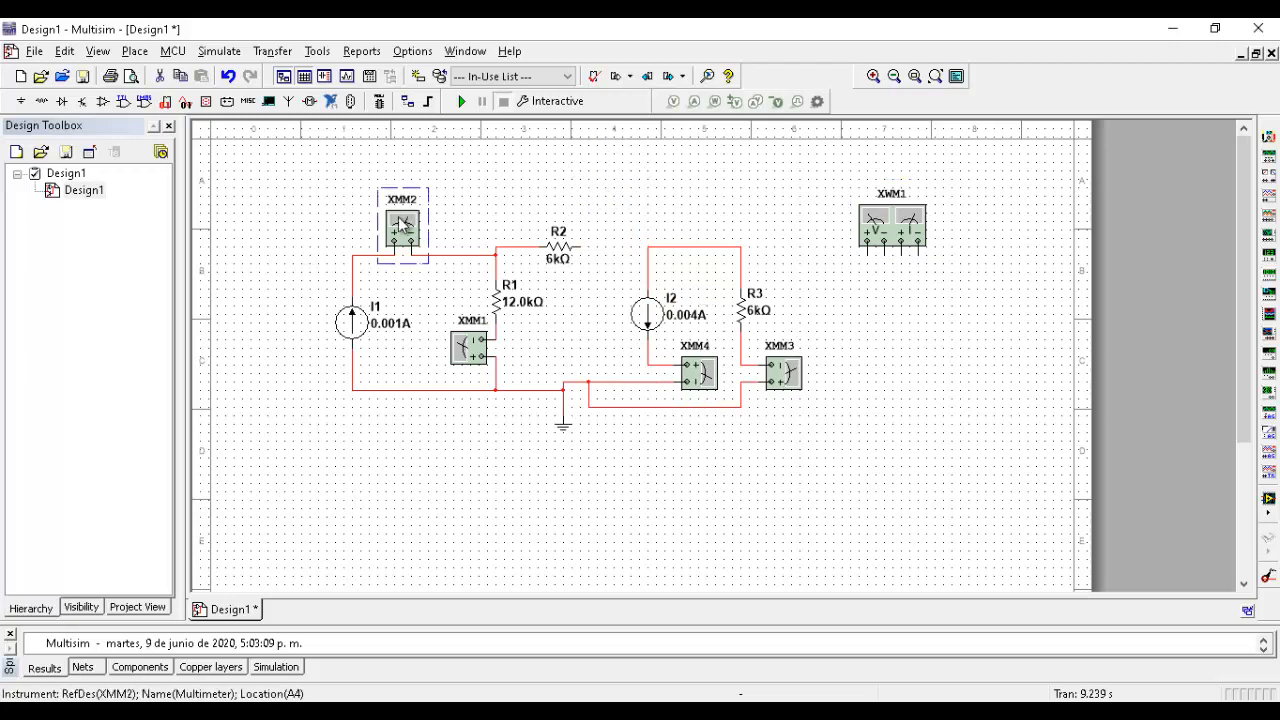
left_click(413, 213)
key("Delete")
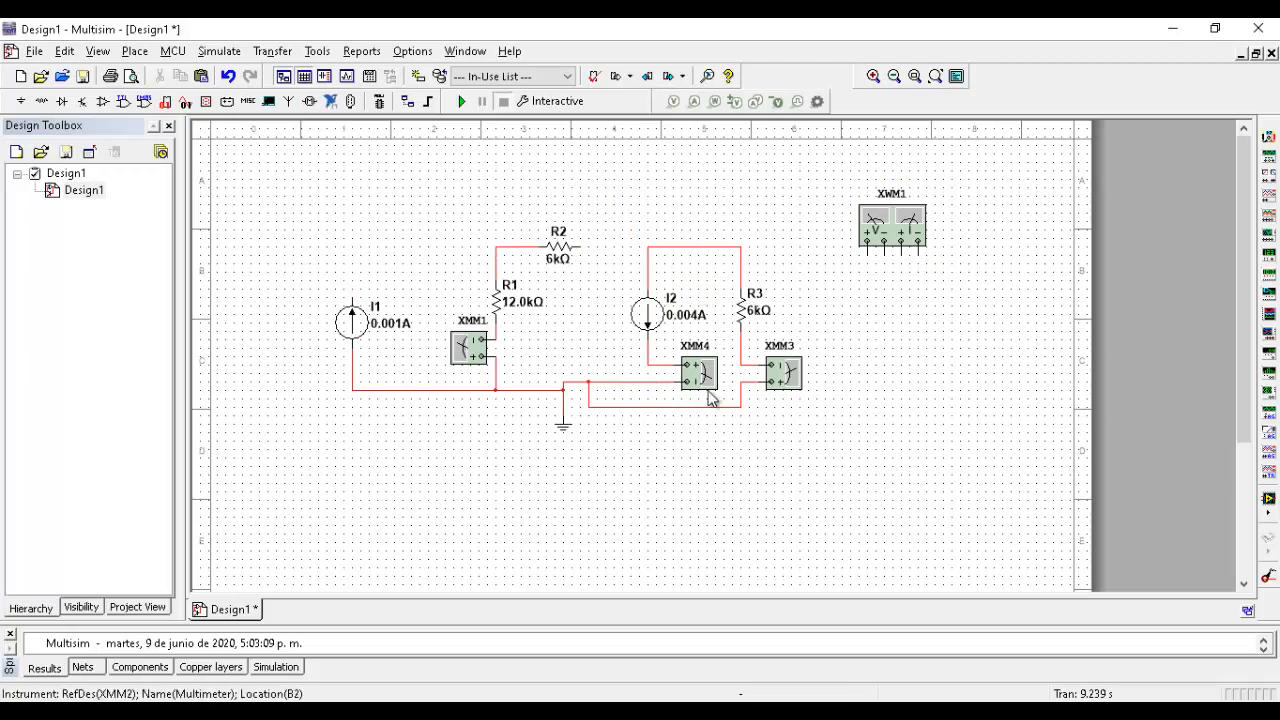
left_click(478, 346)
key("Delete")
left_click(712, 374)
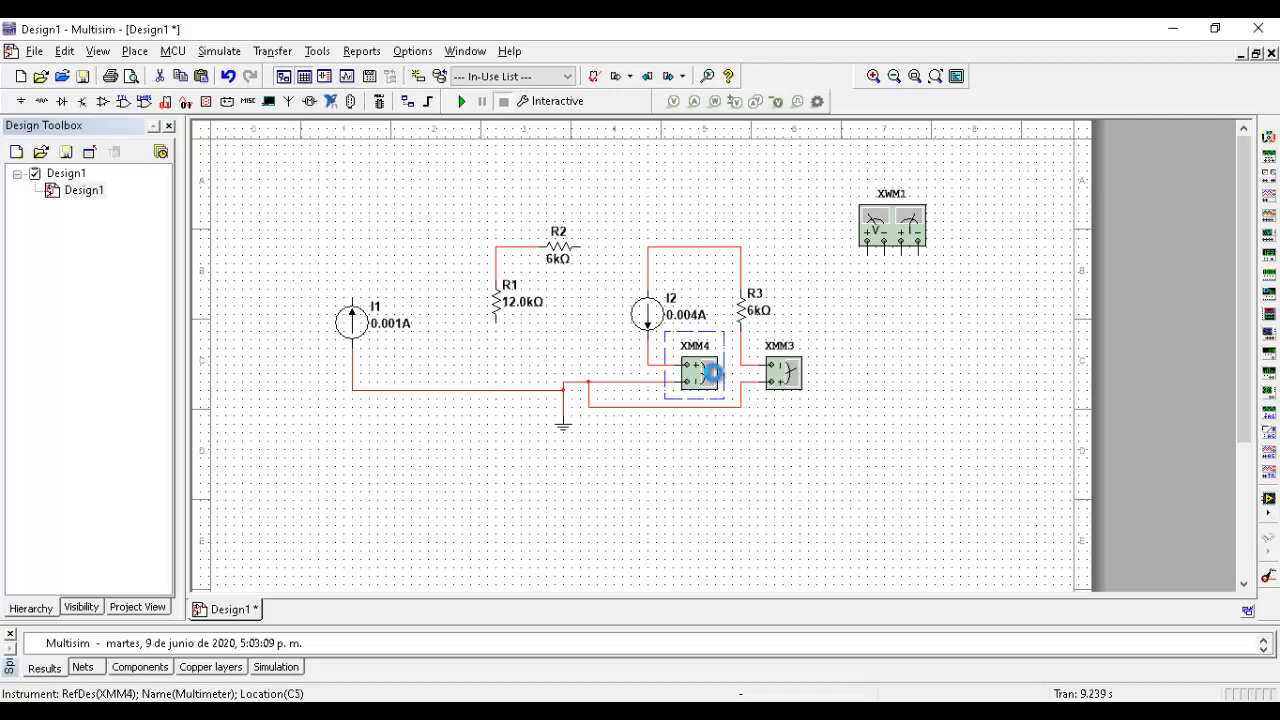
key("Delete")
left_click(780, 374)
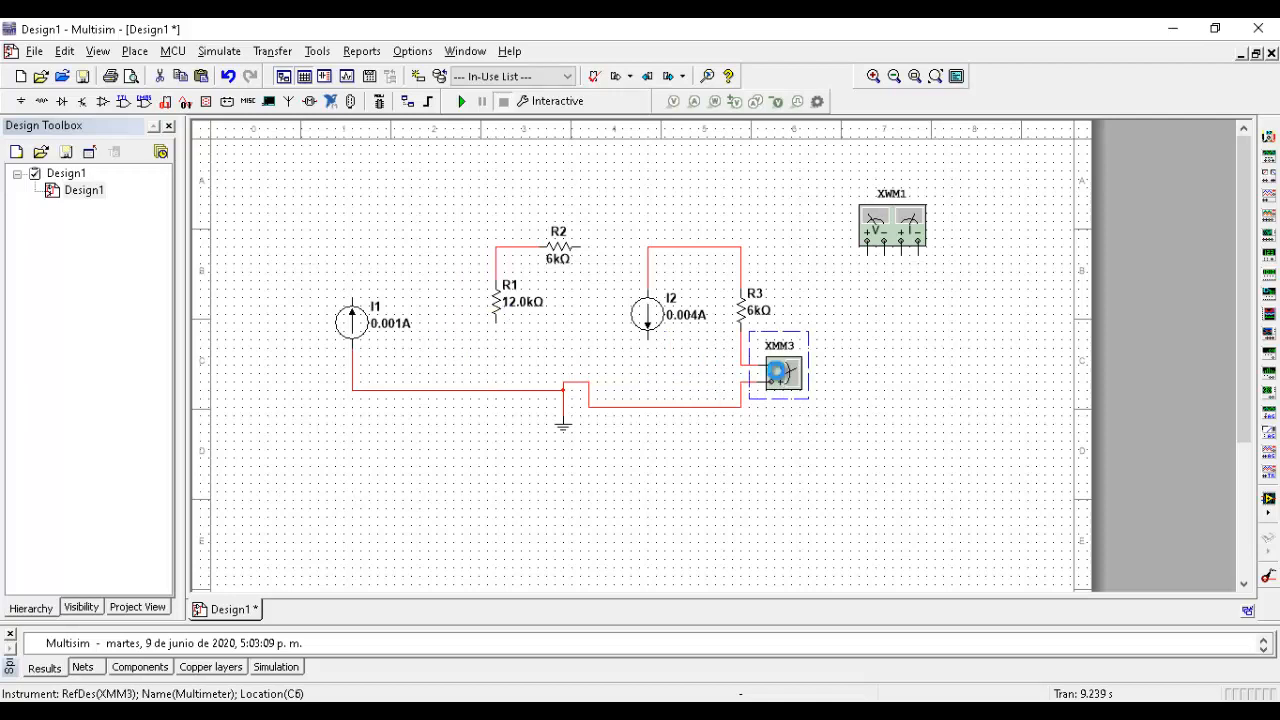
key("Delete")
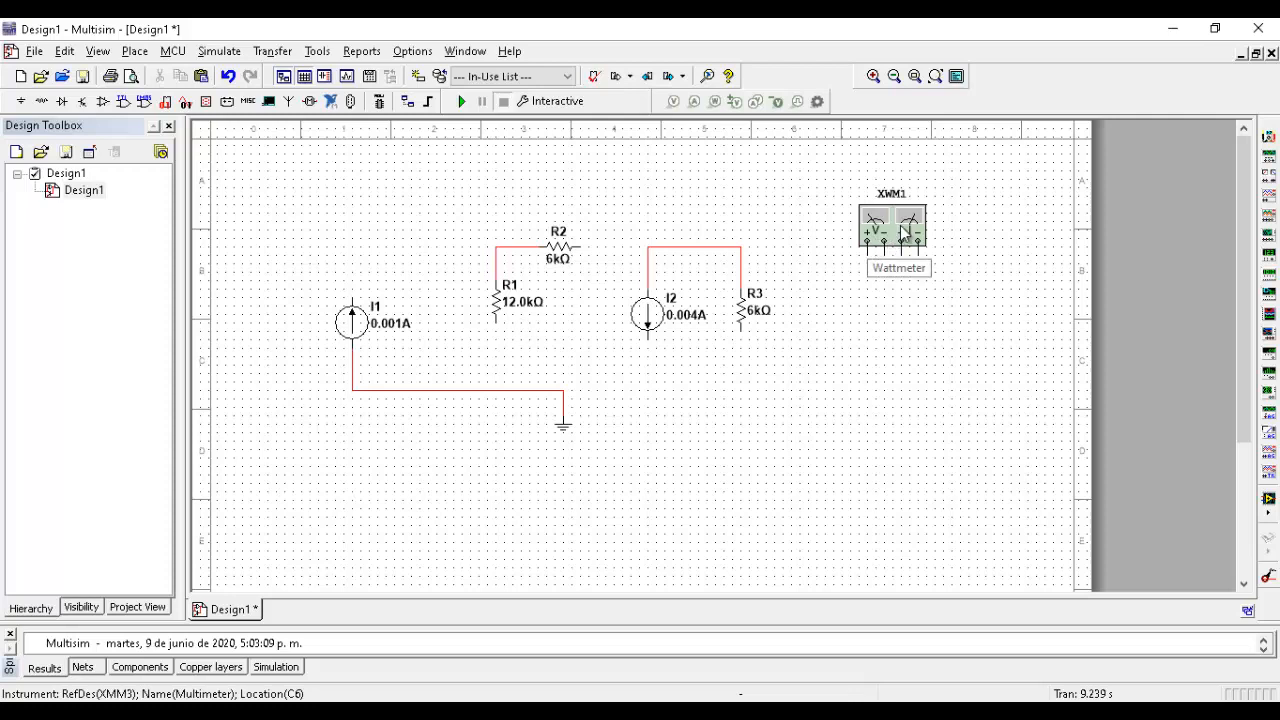
- Move the wattmeter closer to R3 and wire its positive voltage terminal to the node above R3
left_click_drag(892, 240, 880, 279)
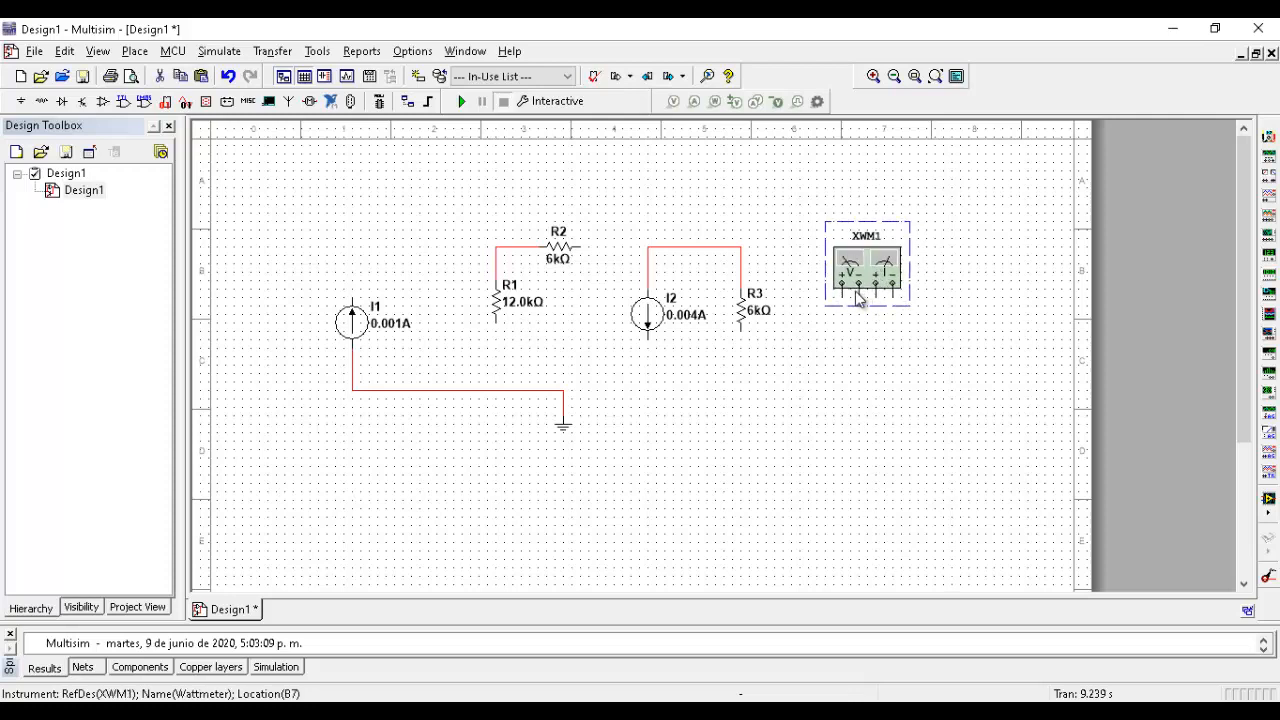
left_click(788, 300)
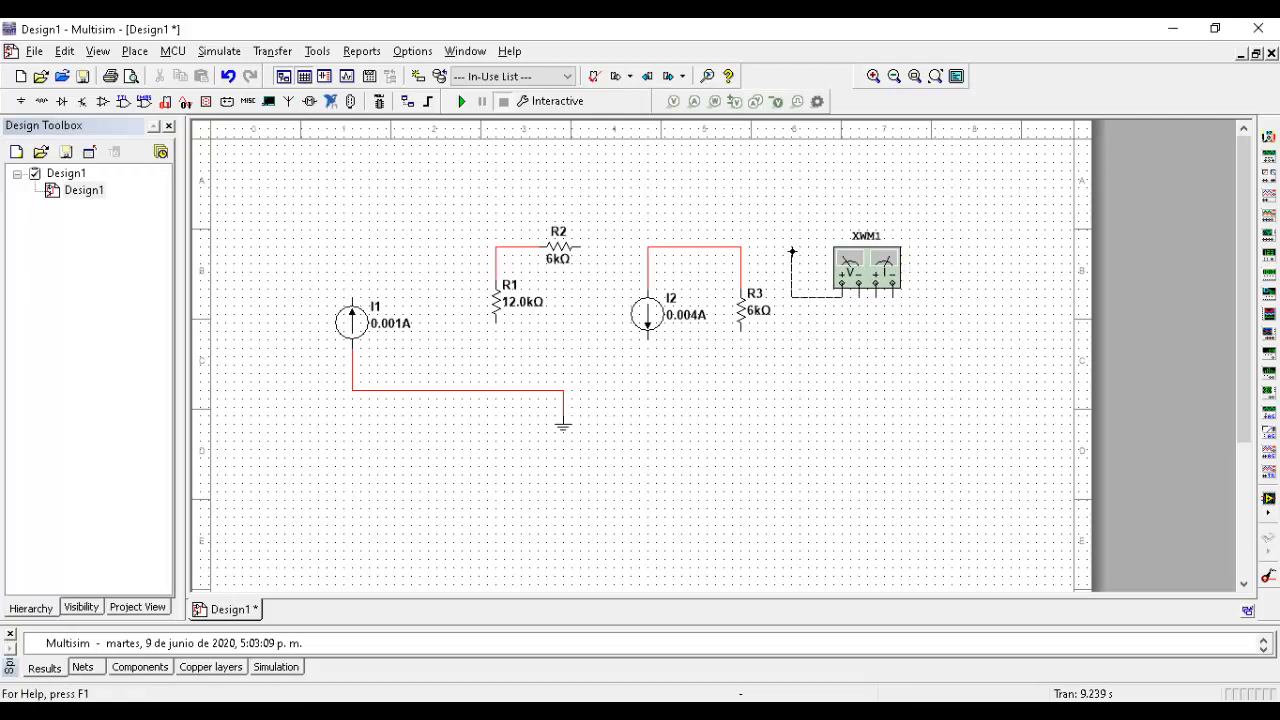
left_click(741, 255)
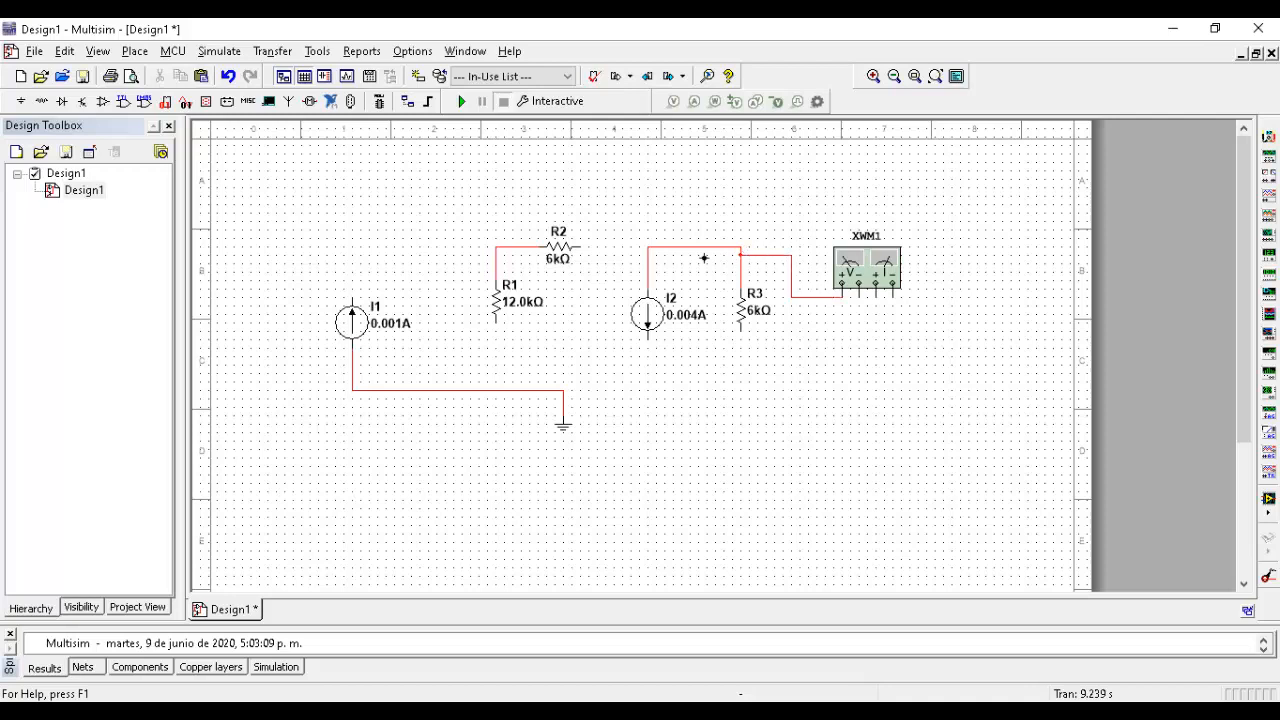
- Rewire R1's lower end to the ground line and I1's upper terminal to the node between R1 and R2
left_click(496, 258)
left_click(486, 258)
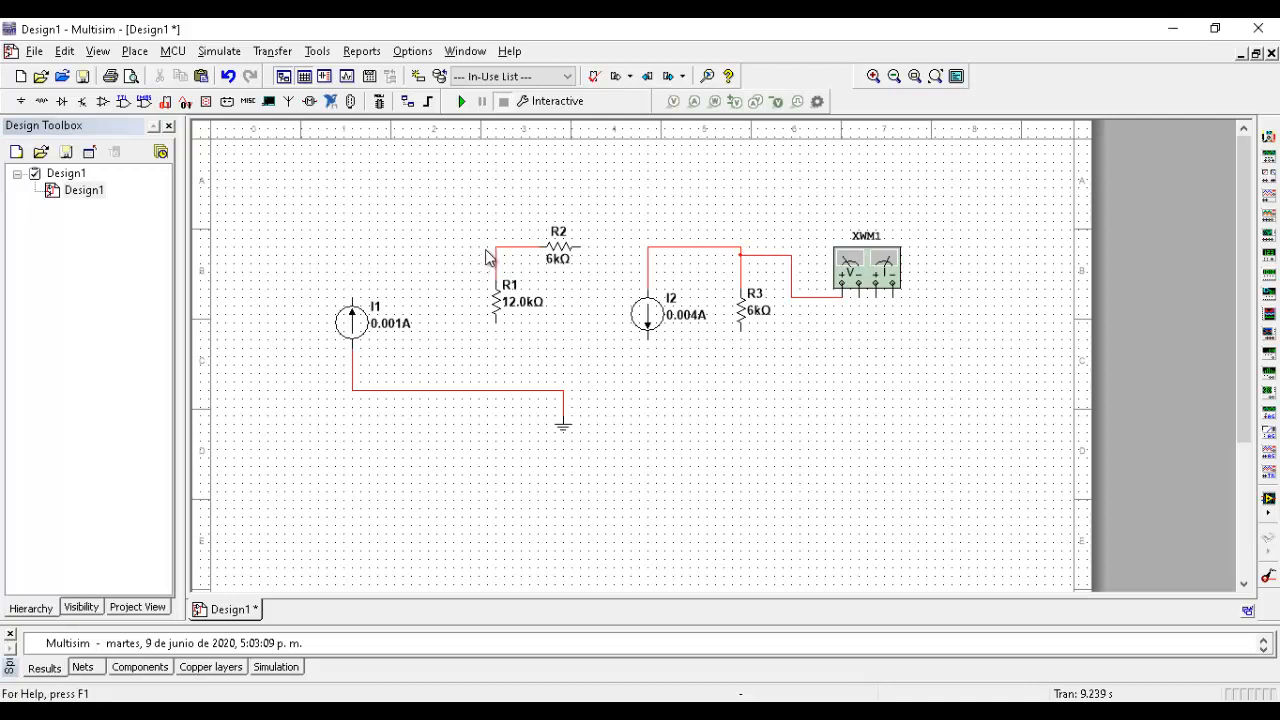
left_click(495, 389)
left_click(352, 302)
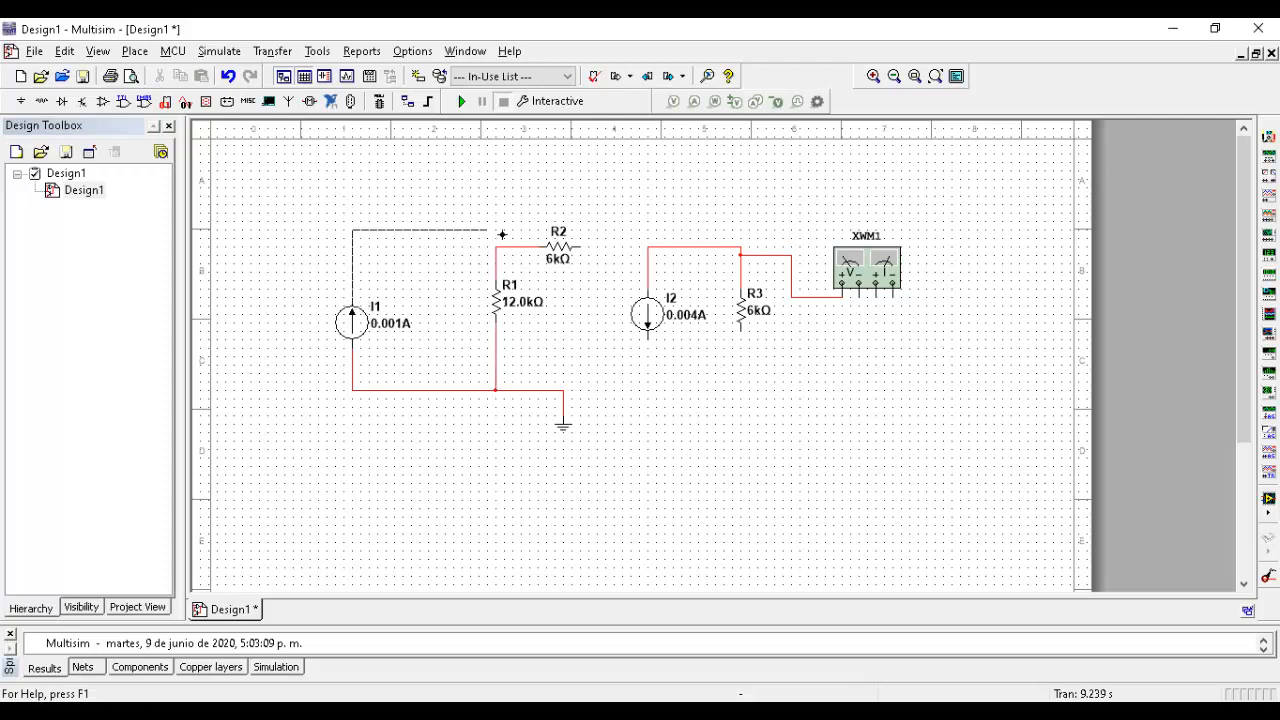
left_click(495, 246)
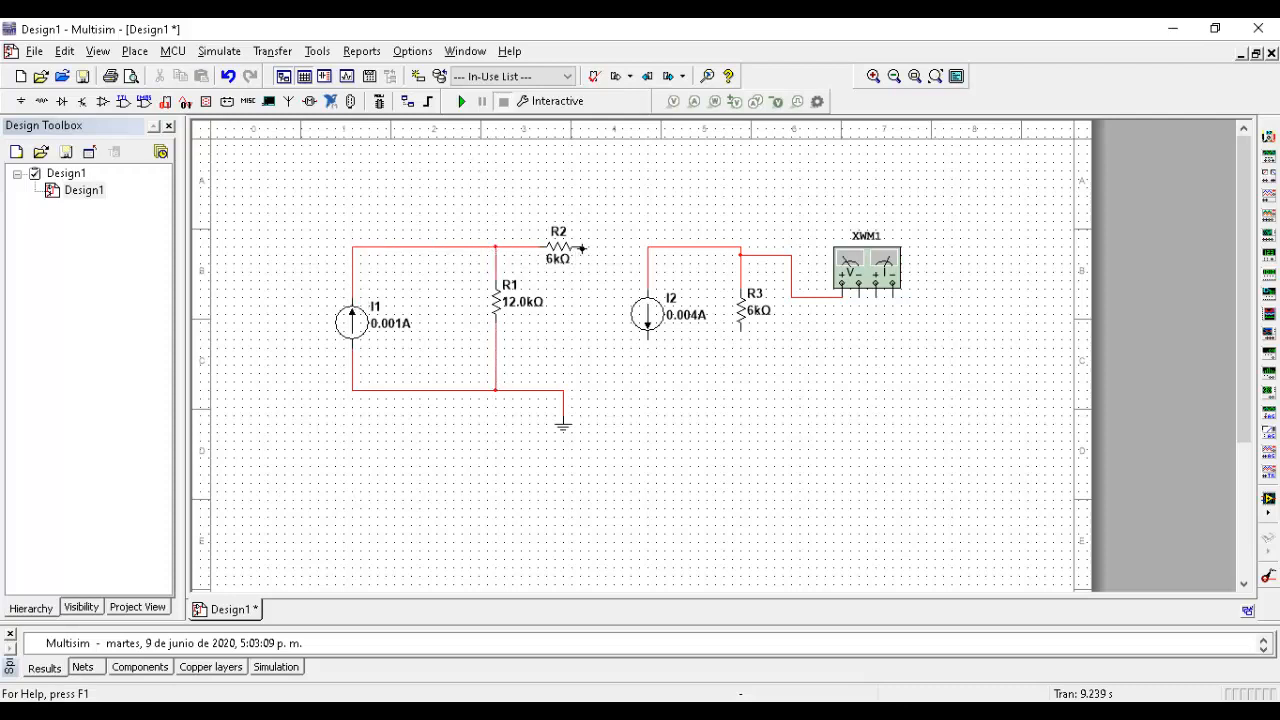
- Reconnect R2 to the node above I2 and wire I2's lower terminal to the ground line
left_click(647, 247)
left_click(649, 340)
left_click(564, 391)
- Wire the wattmeter's negative voltage terminal to the ground line below I2
left_click(741, 332)
key("Escape")
left_click(650, 390)
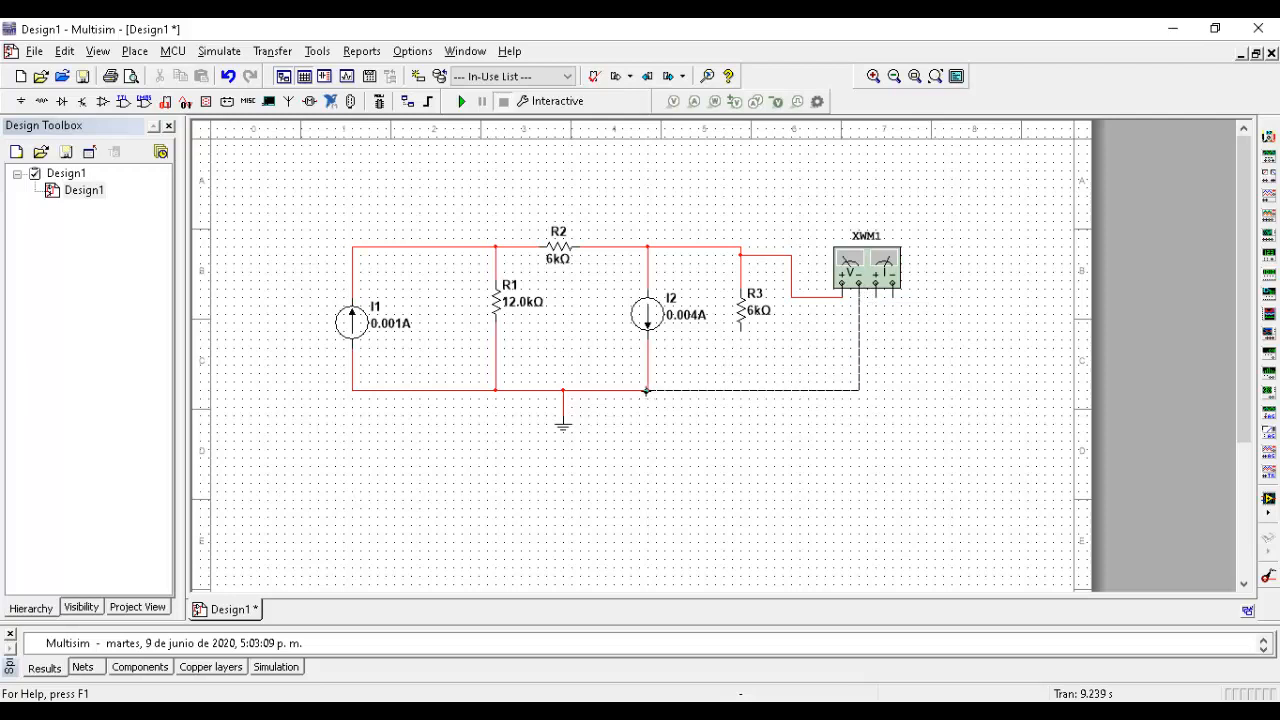
left_click(647, 391)
left_click(742, 330)
left_click(741, 390)
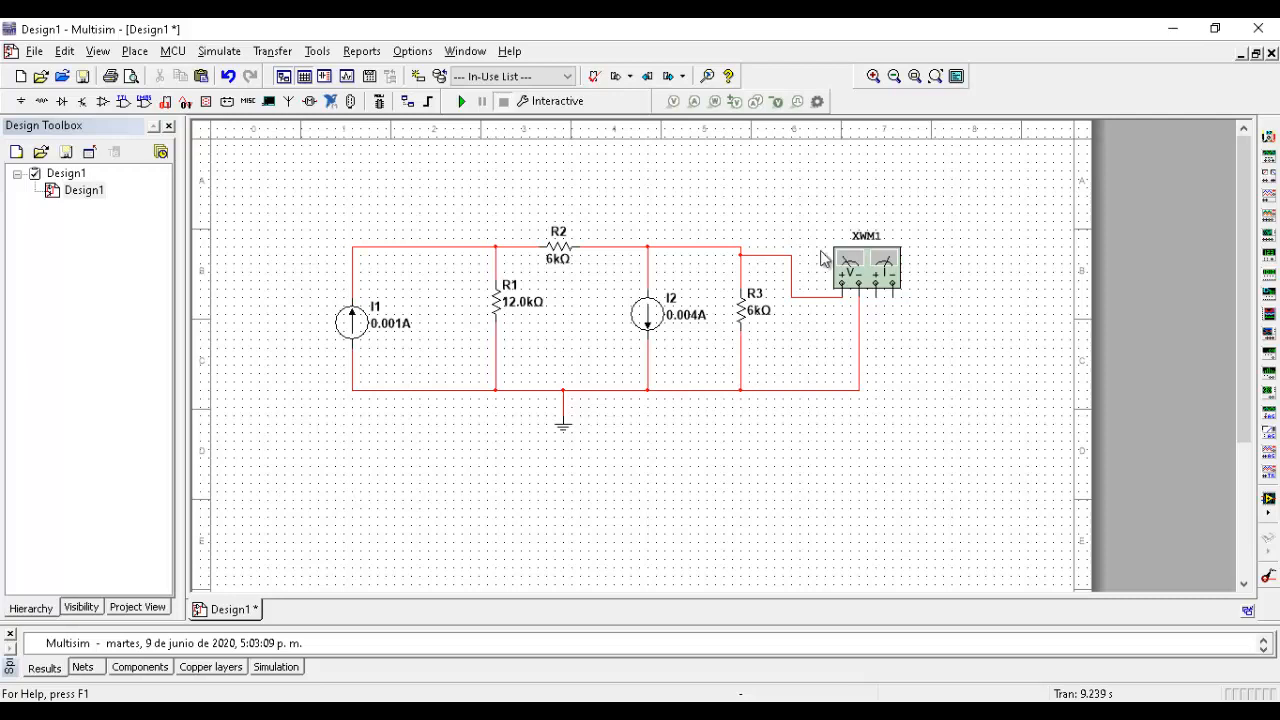
left_click(741, 358)
key("Delete")
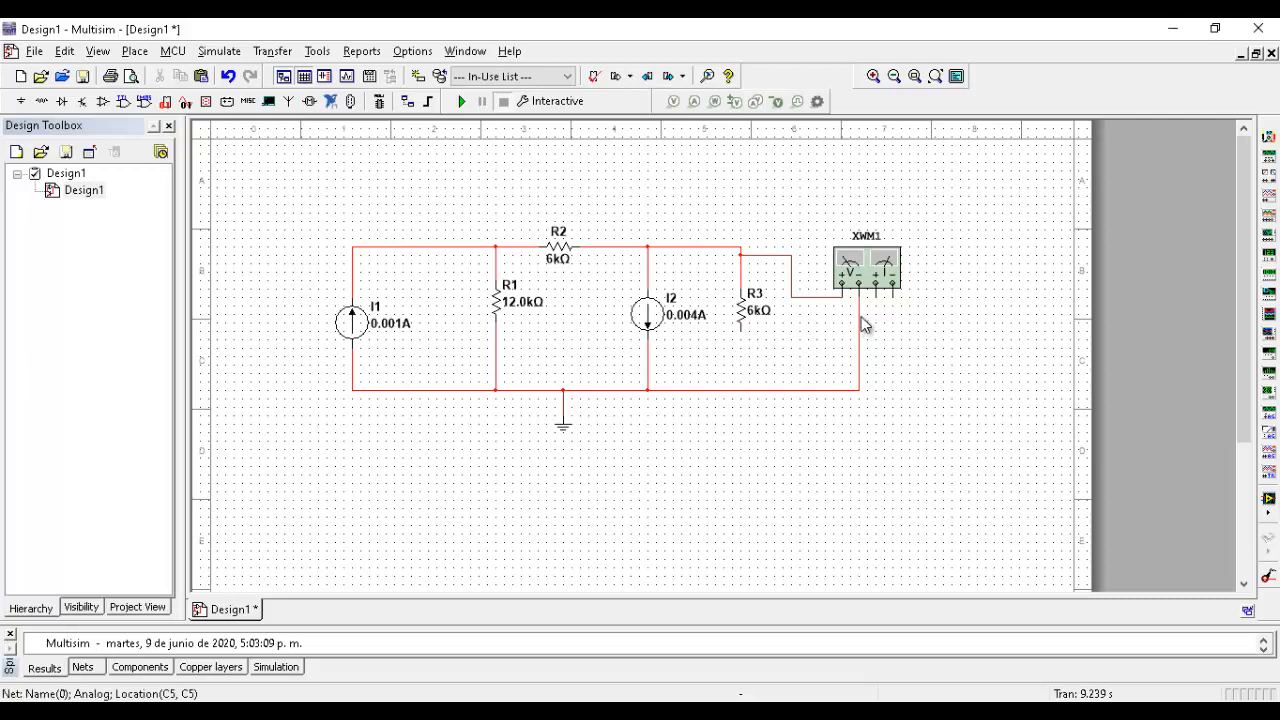
- Wire the wattmeter's current terminals in series between R3's lower end and the ground line, with the positive terminal on R3
left_click(739, 335)
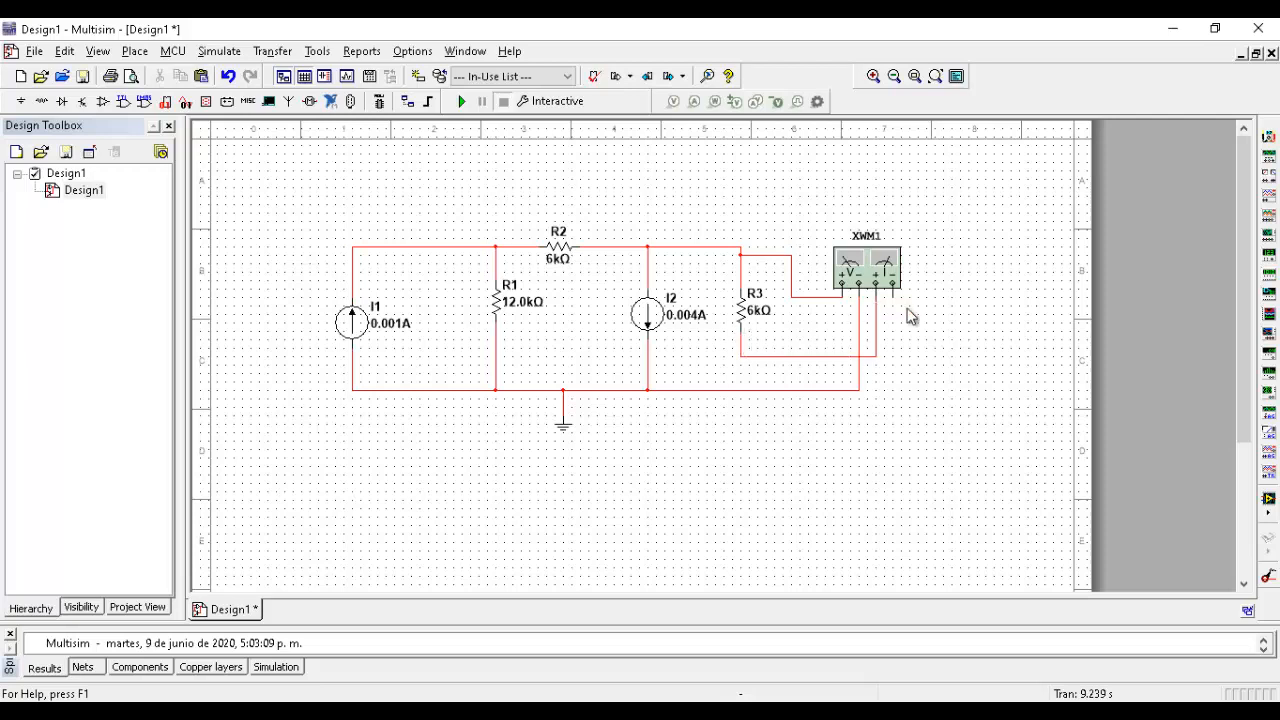
left_click(862, 390)
- Run the simulation and open the wattmeter's window to read R3's power, shifting the window down slightly
left_click(462, 102)
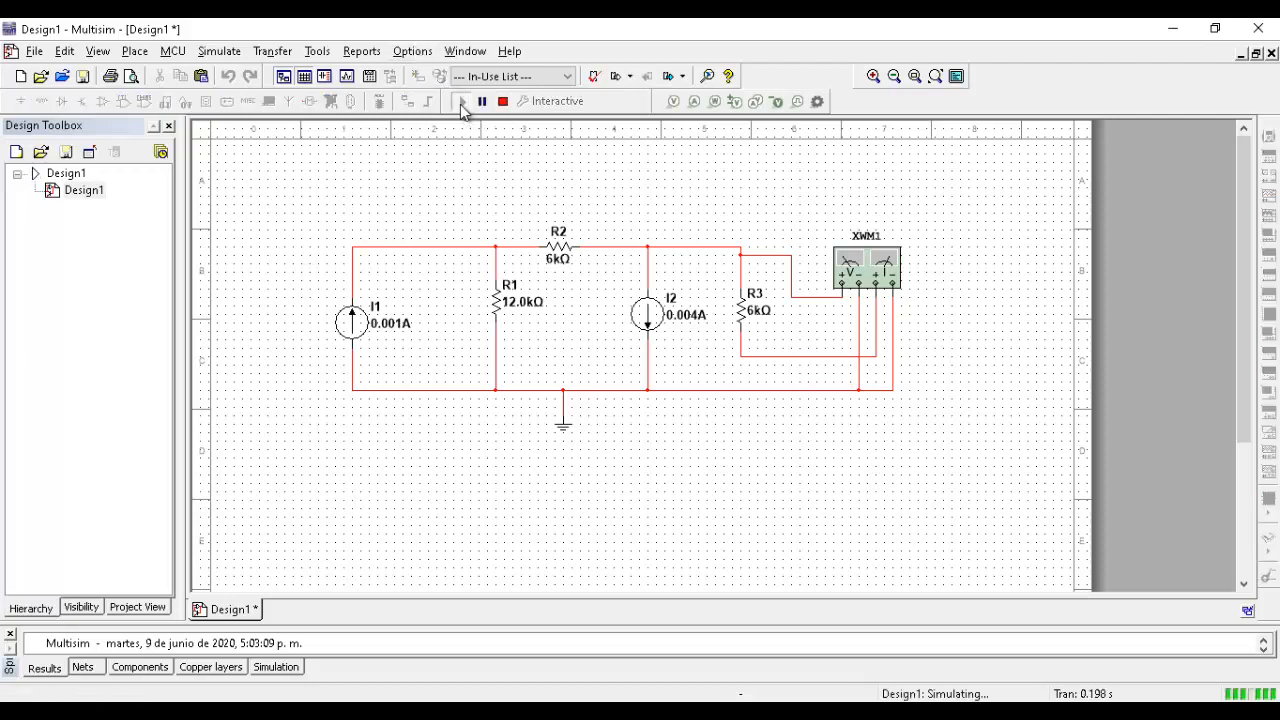
double_click(850, 260)
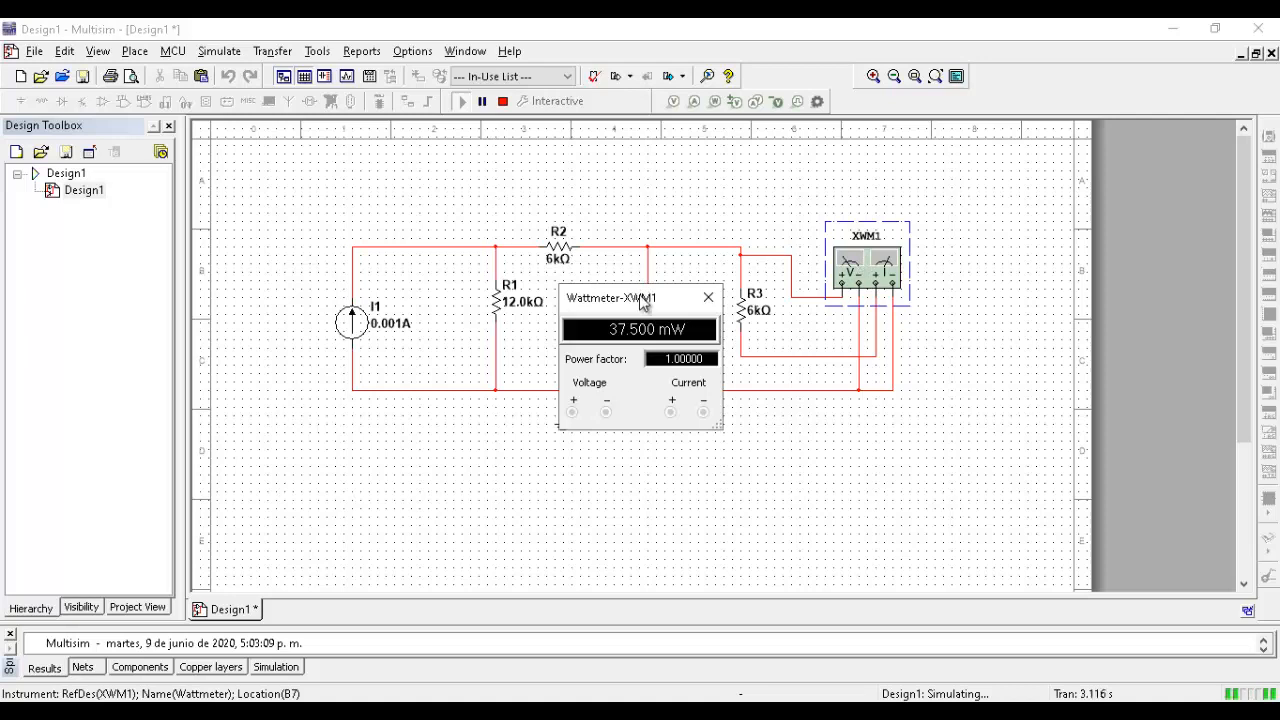
left_click_drag(640, 297, 646, 350)
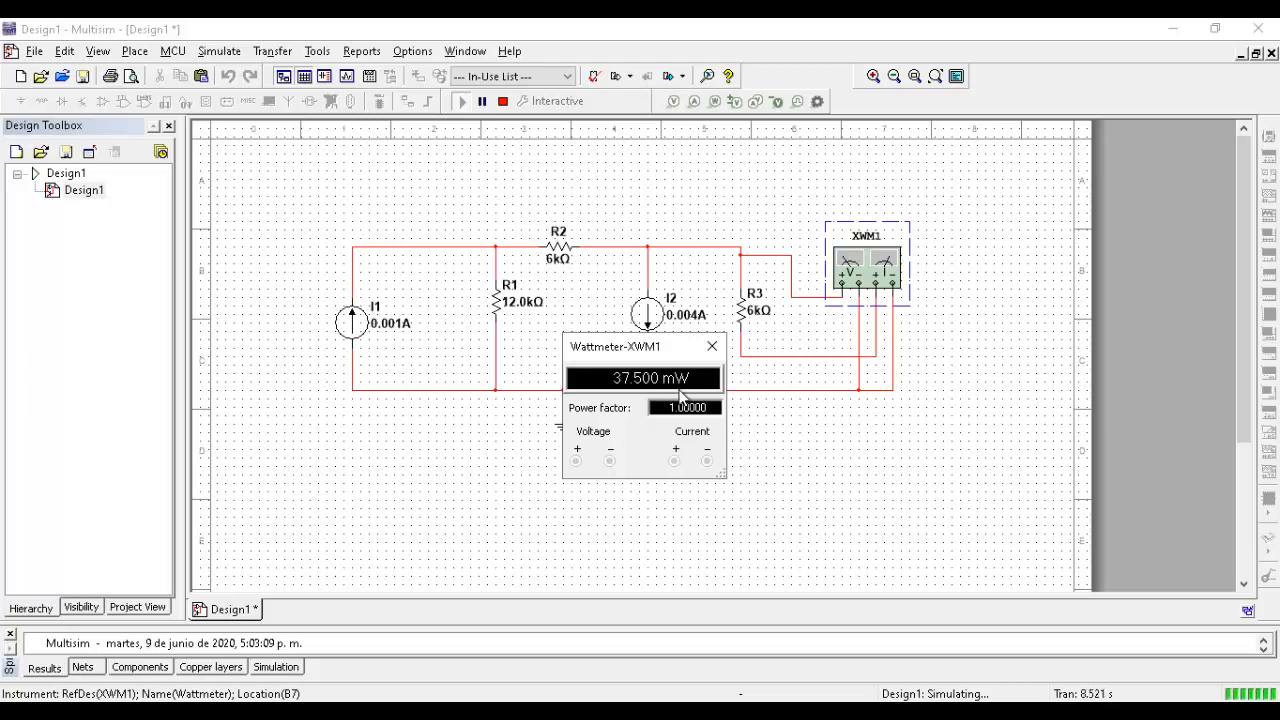
- Switch to the PowerPoint slide to compare R3's voltage and current, and return to Multisim
key("alt+Tab")
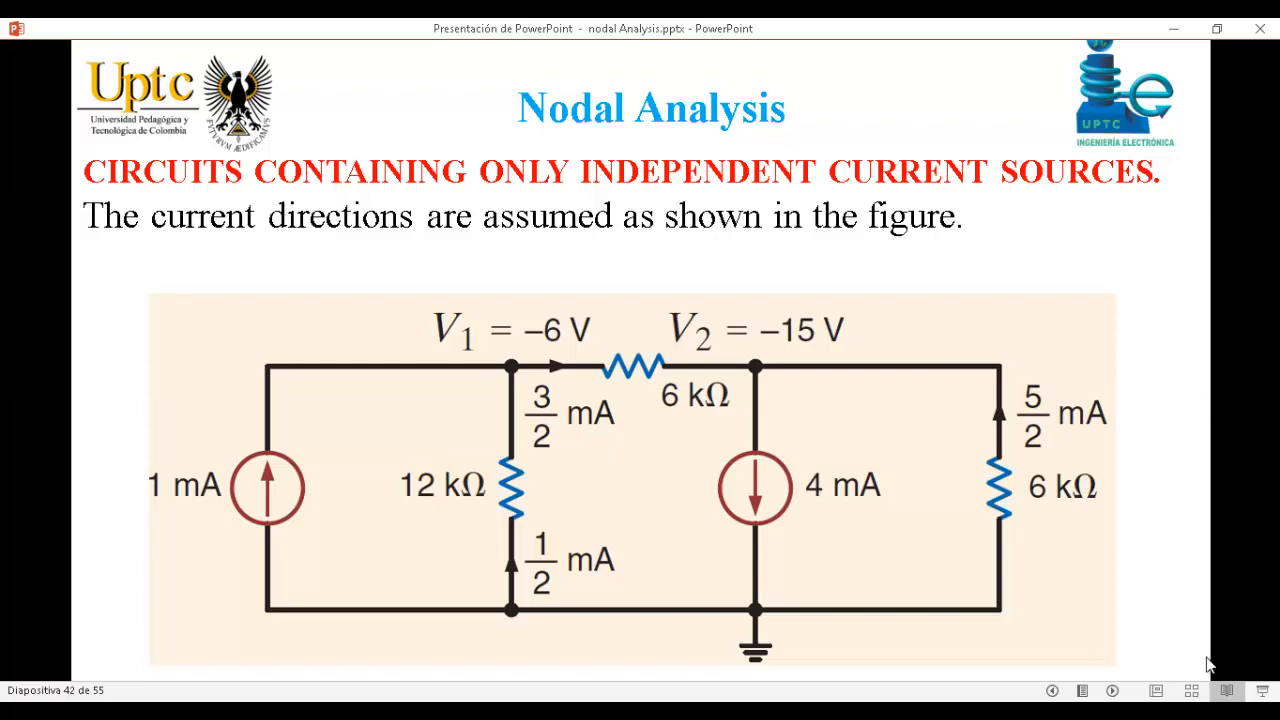
left_click(782, 714)
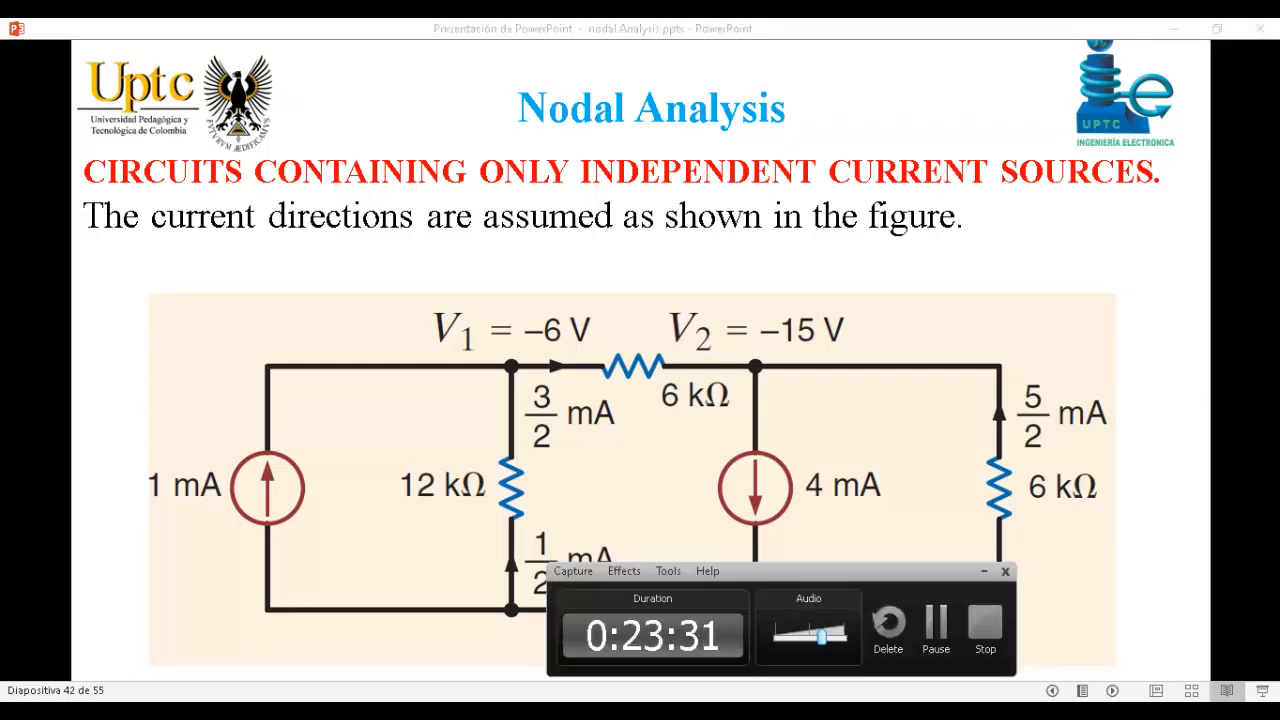
key("alt+Tab")
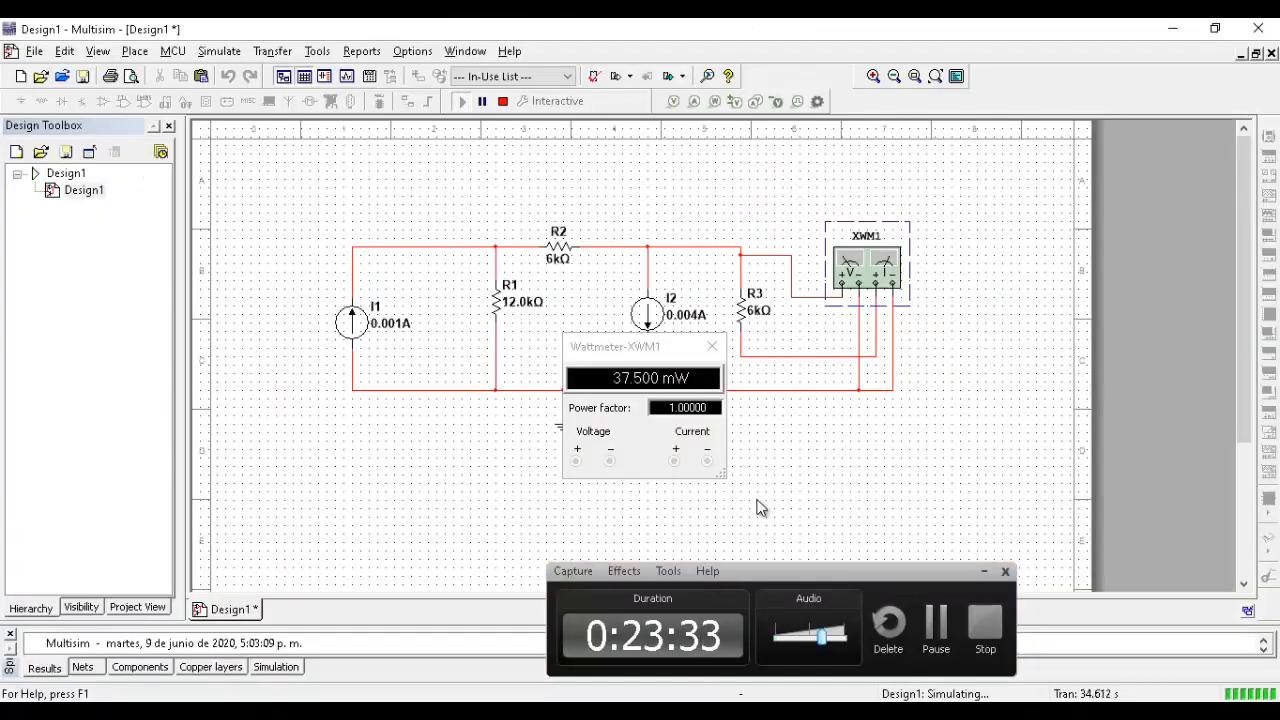
left_click(775, 481)
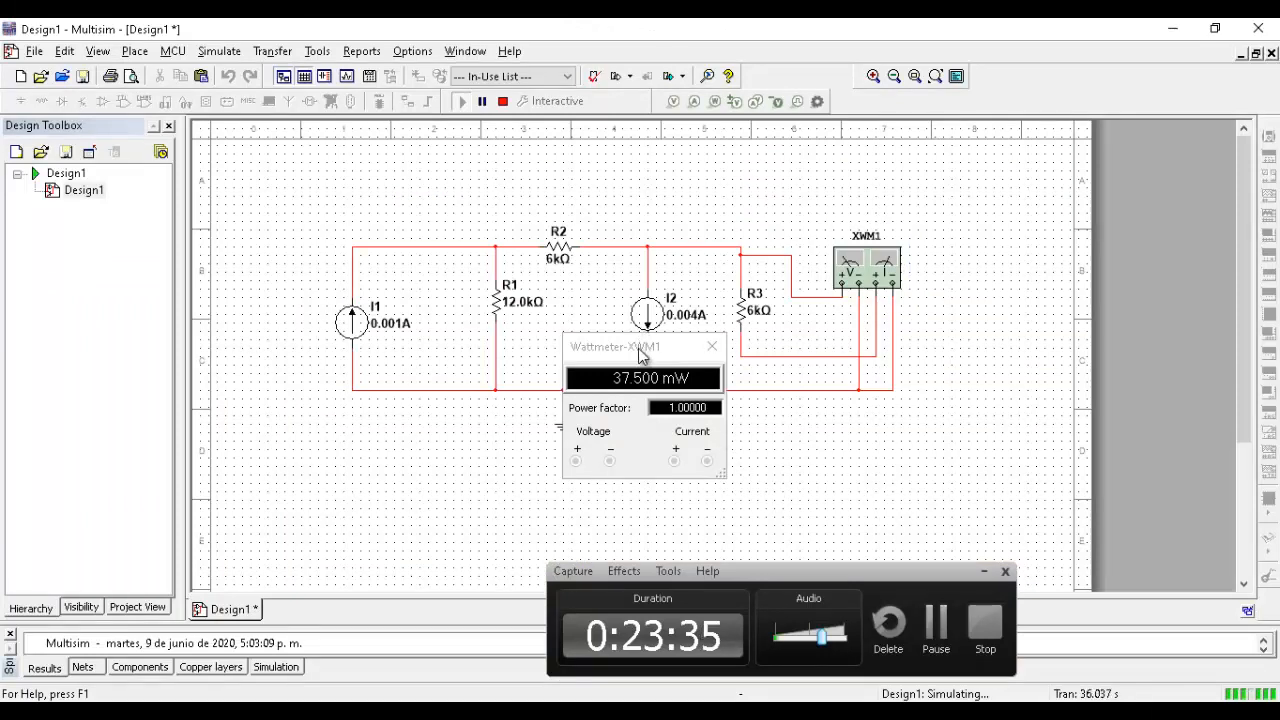
- Move the wattmeter window below R3, clear of the circuit
left_click_drag(640, 348, 630, 299)
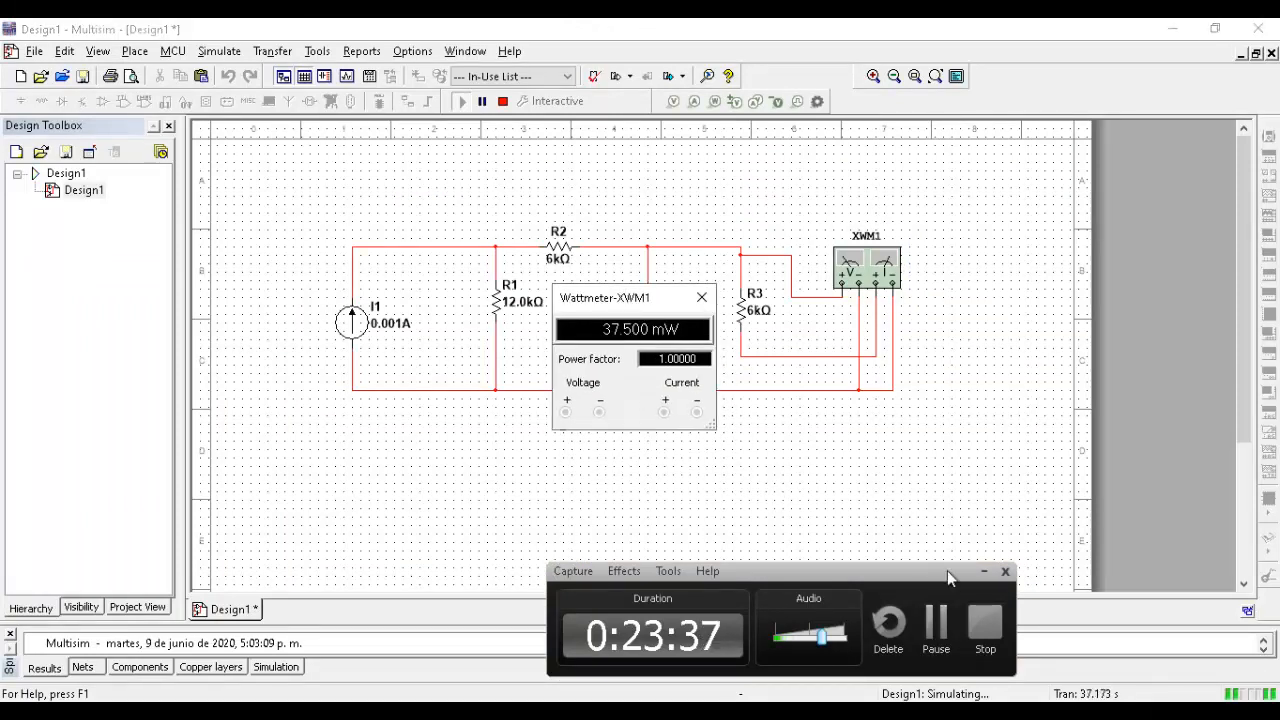
left_click(978, 571)
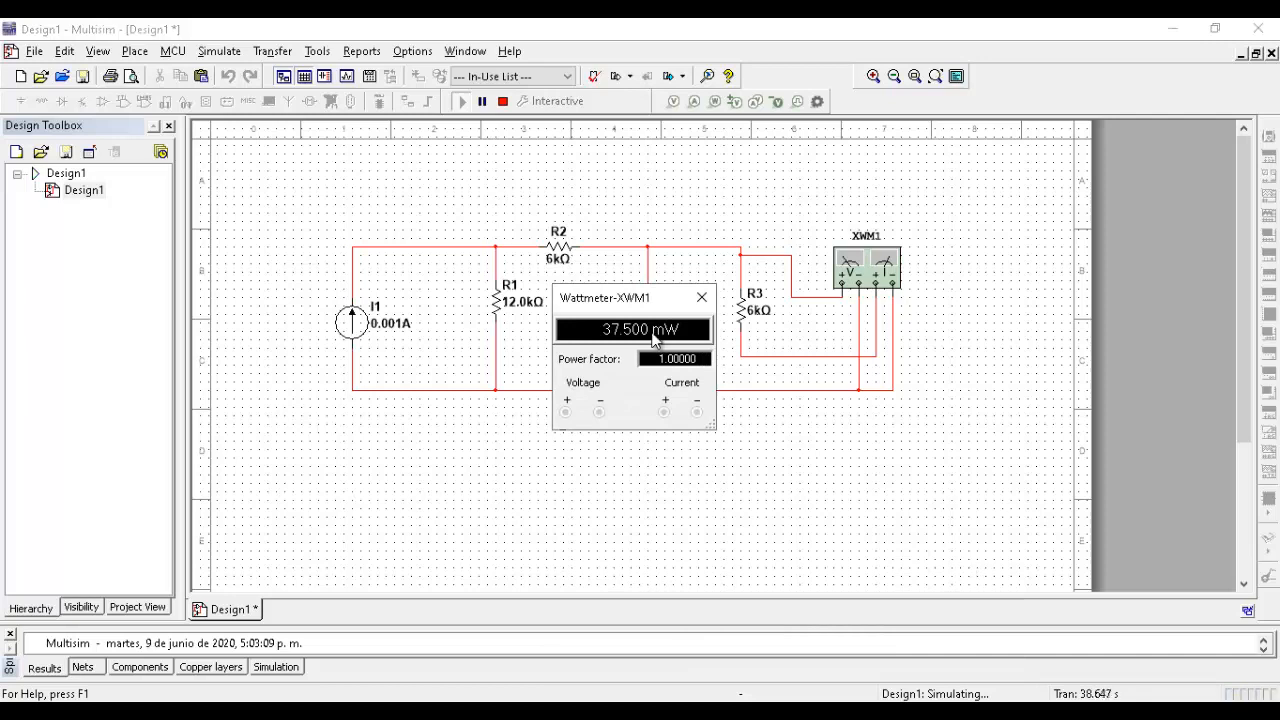
left_click_drag(619, 315, 836, 465)
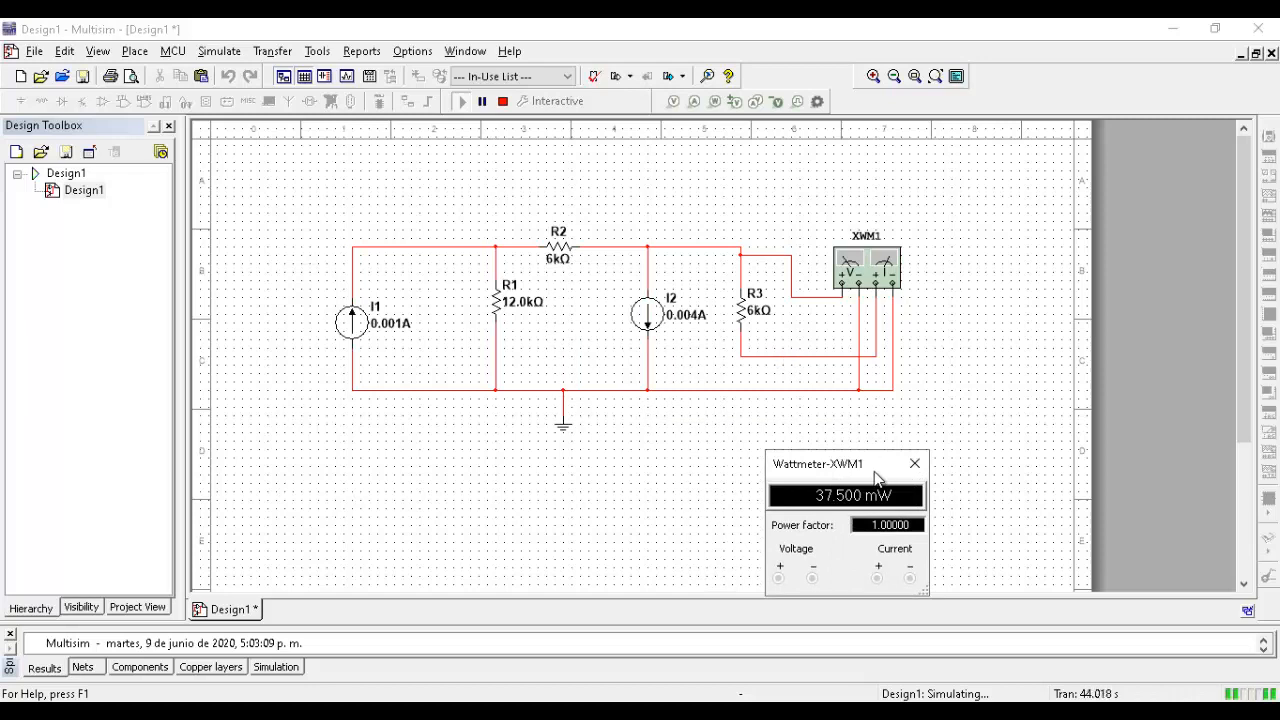
- Stop the simulation and place a second wattmeter above the upper wire between I1 and R1
left_click_drag(874, 478, 874, 460)
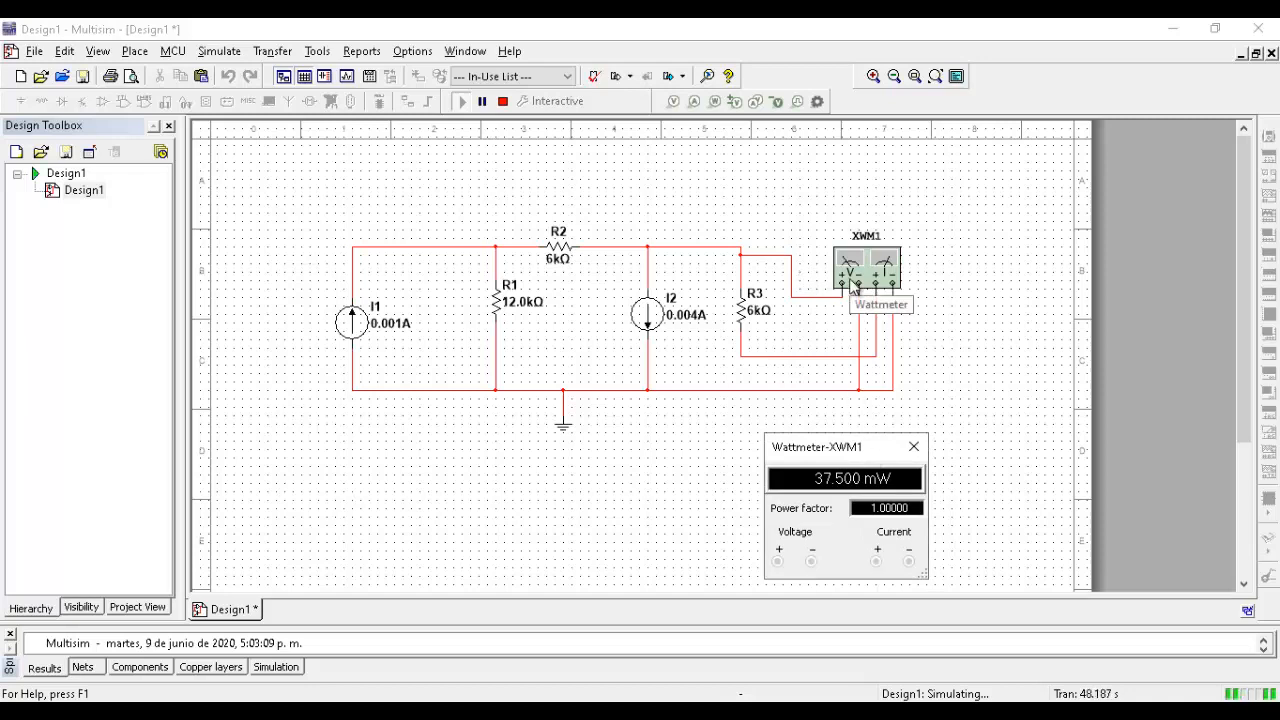
left_click(503, 102)
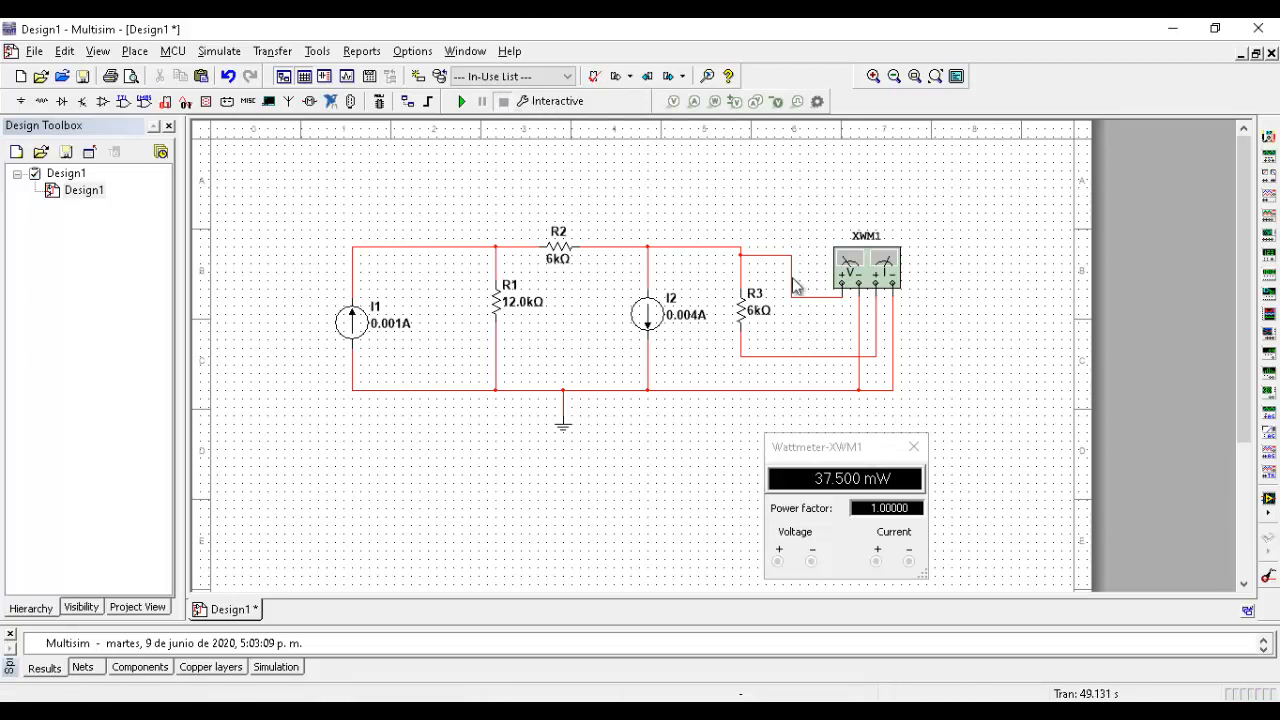
left_click(870, 268)
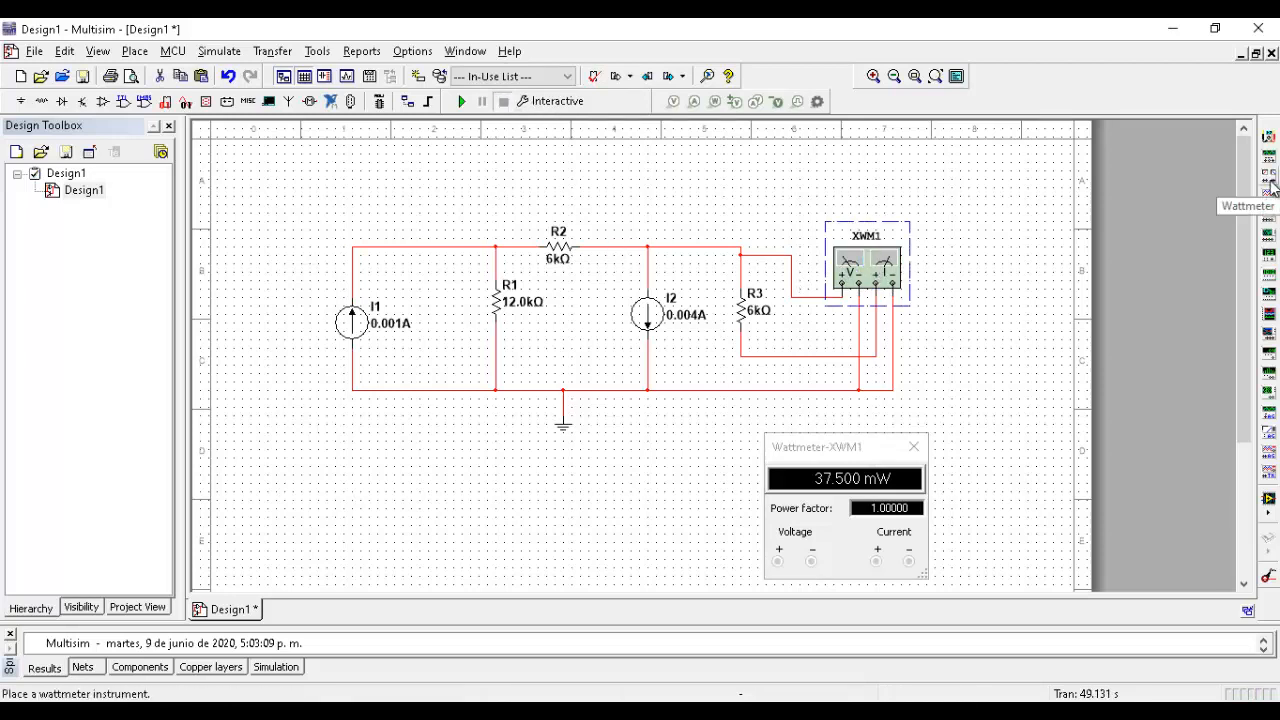
left_click(1268, 185)
left_click(253, 287)
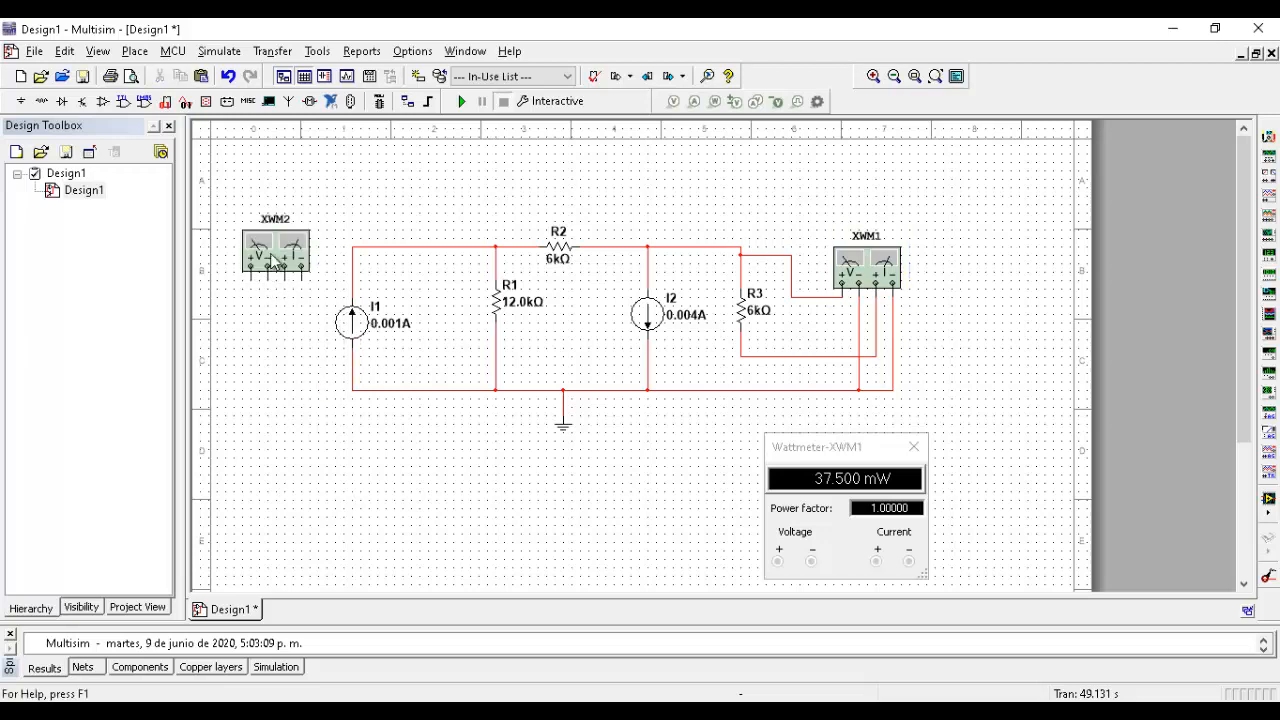
left_click_drag(268, 264, 418, 170)
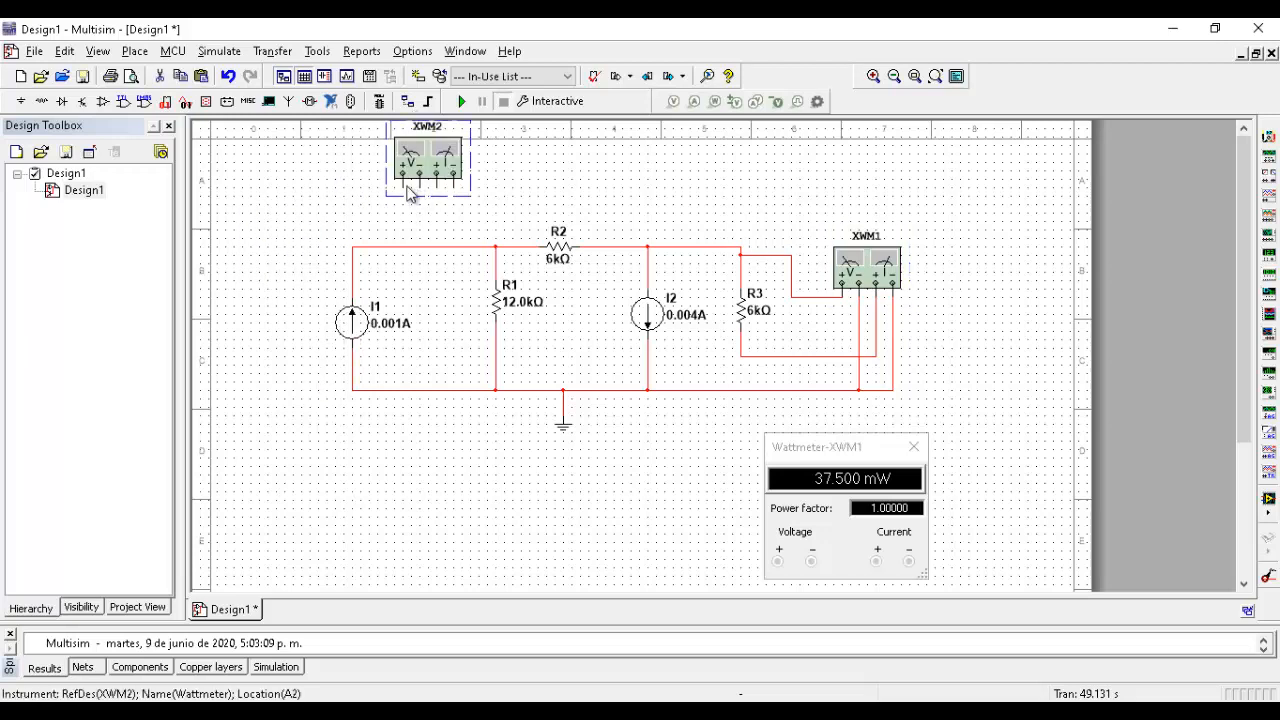
- Wire the second wattmeter's voltage terminals across I1, with the positive on the upper wire and the negative on the ground line
left_click(401, 200)
left_click(401, 246)
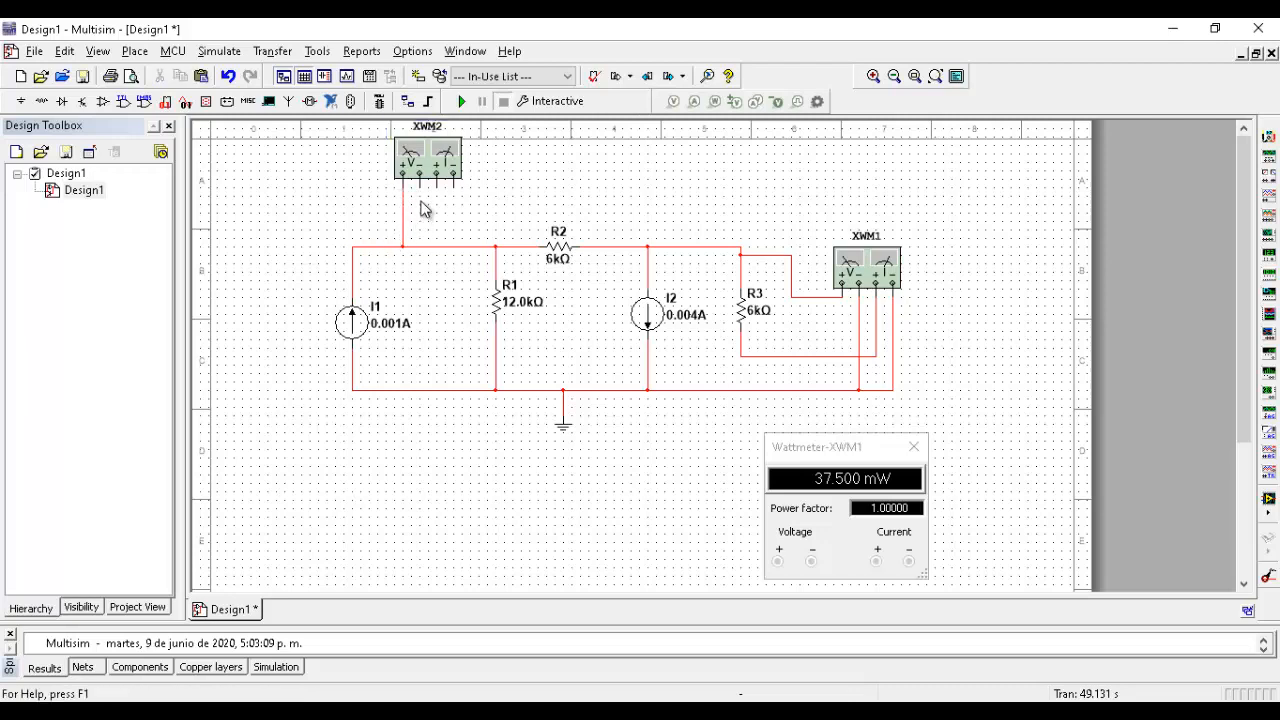
left_click(419, 182)
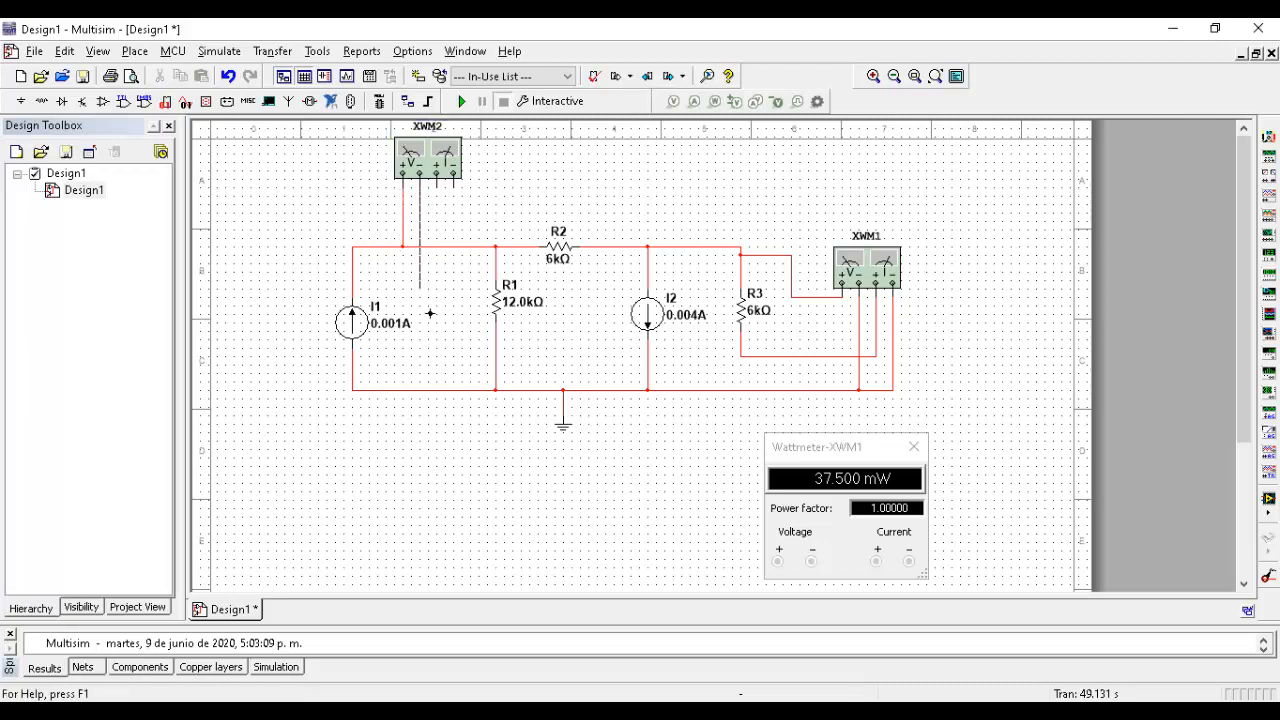
left_click(418, 391)
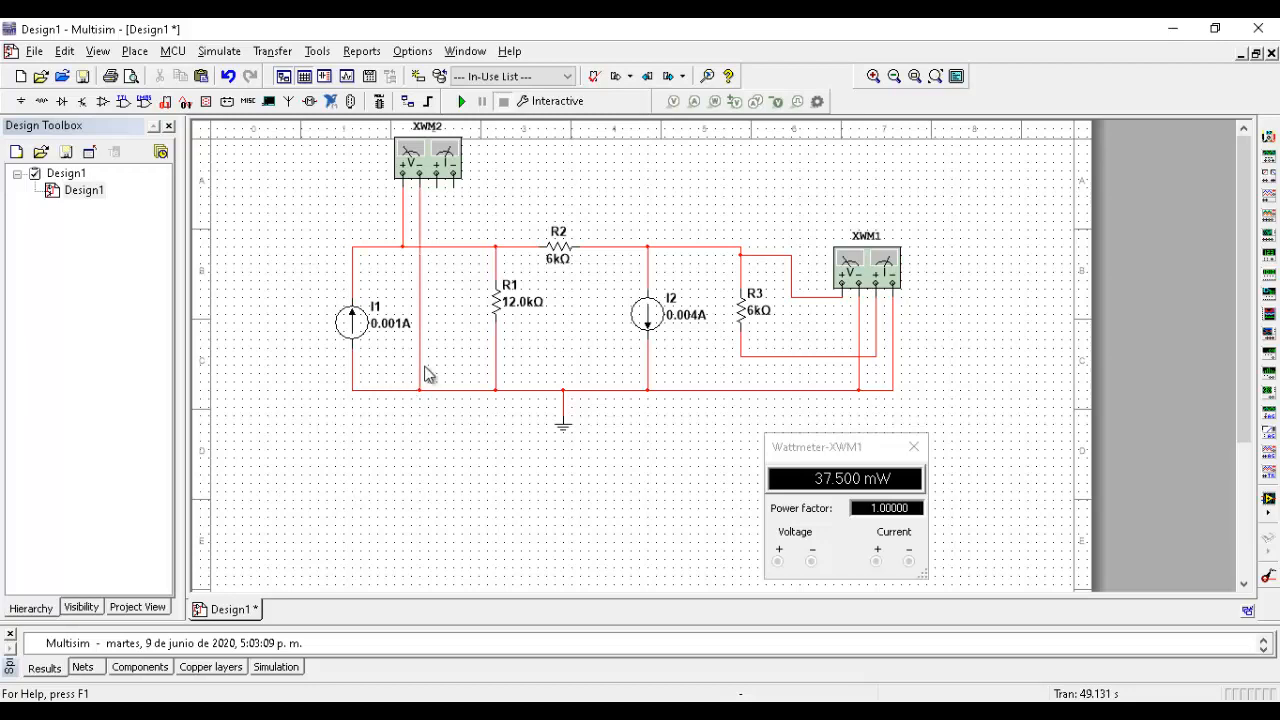
- Replace the upper wire segment between I1 and R1 with the second wattmeter's current terminals in series, with the positive terminal on I1's side
left_click(438, 247)
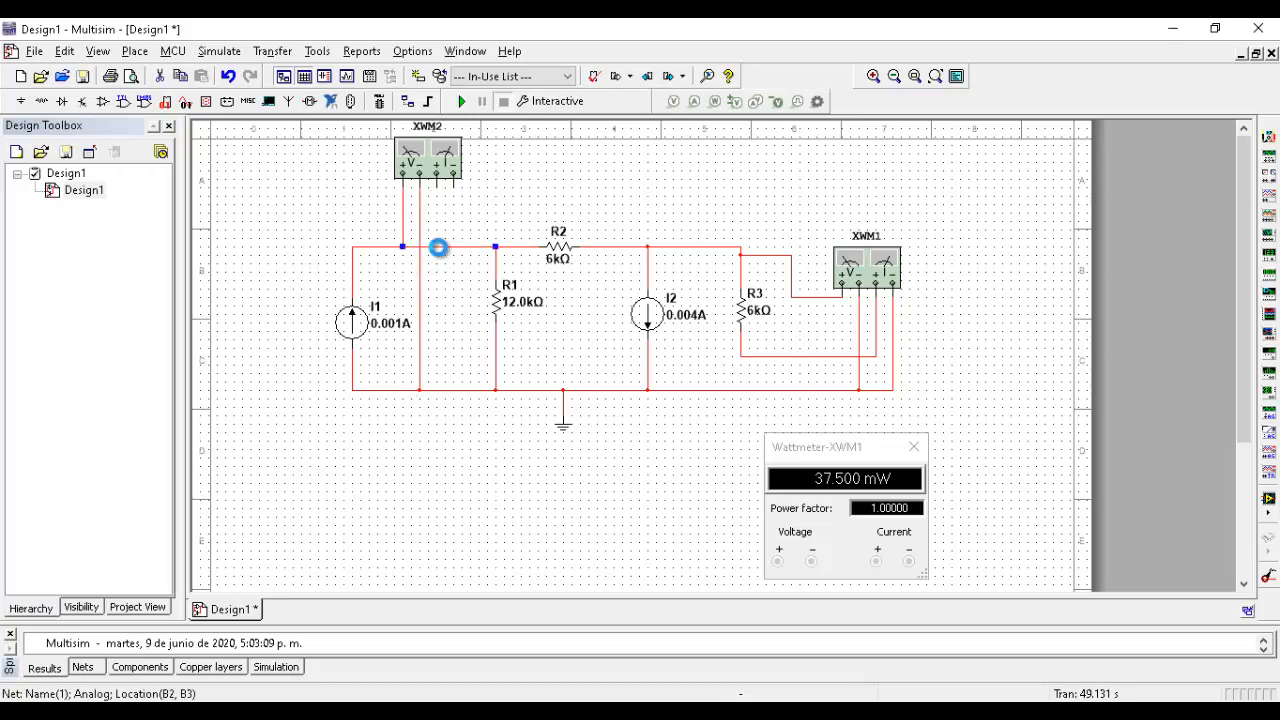
key("Delete")
left_click(437, 180)
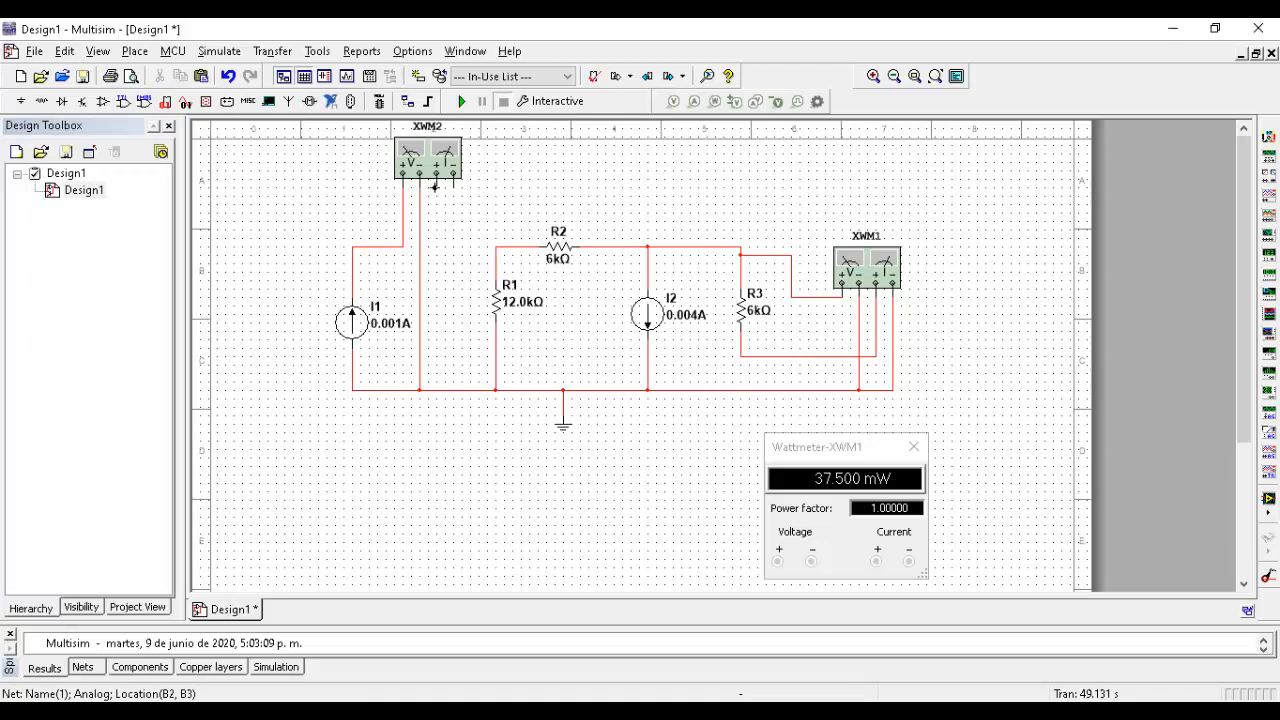
left_click(404, 246)
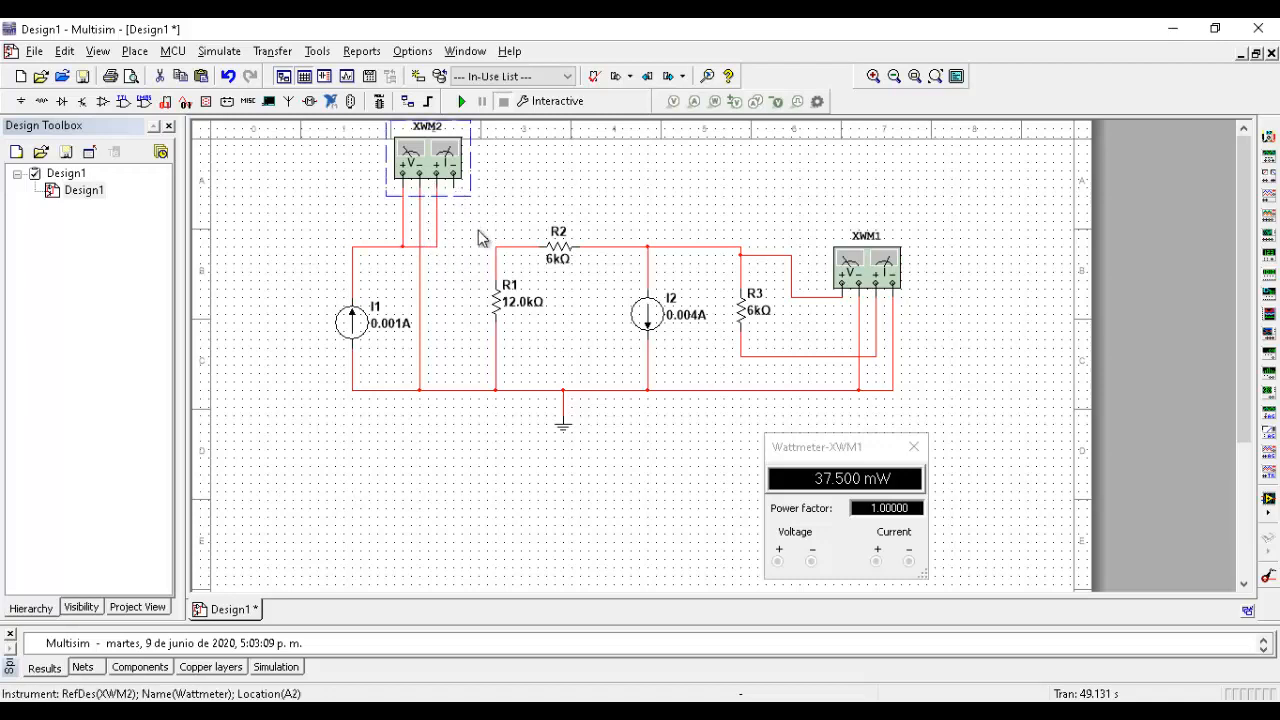
left_click(454, 180)
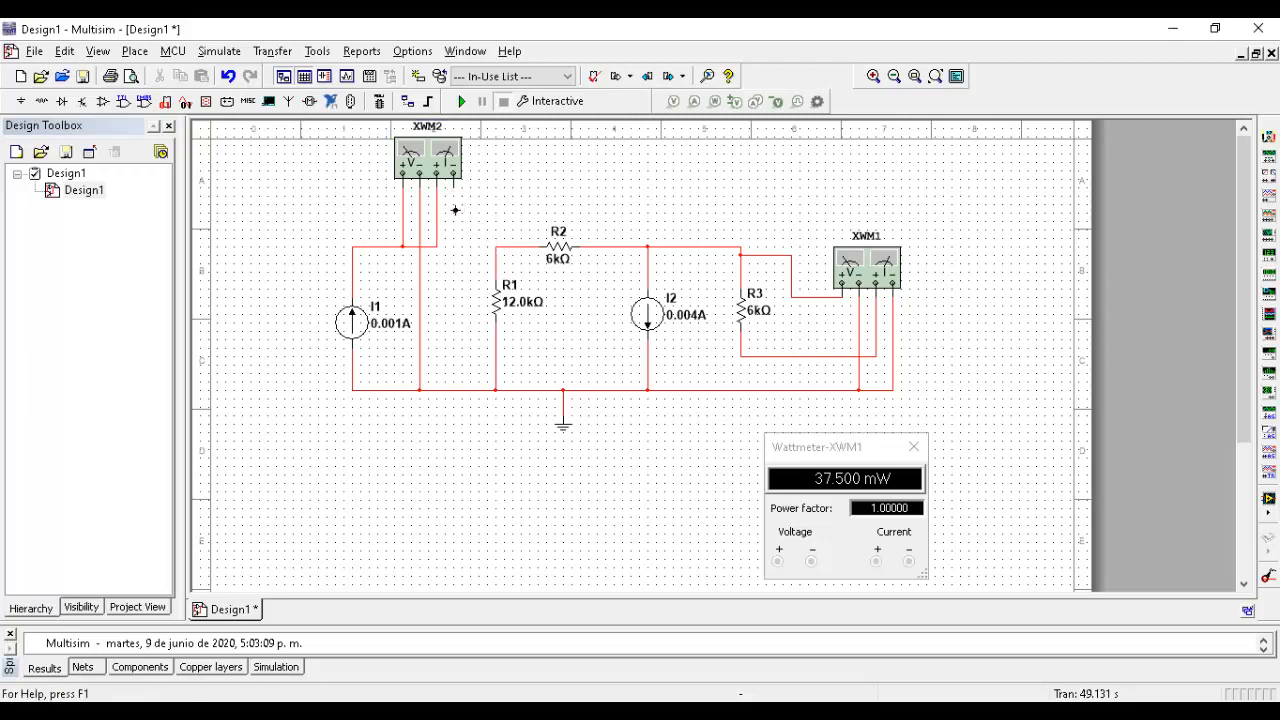
left_click(494, 246)
- Run the simulation, open the second wattmeter's window to read I1's power, and move the window below the circuit
left_click(465, 101)
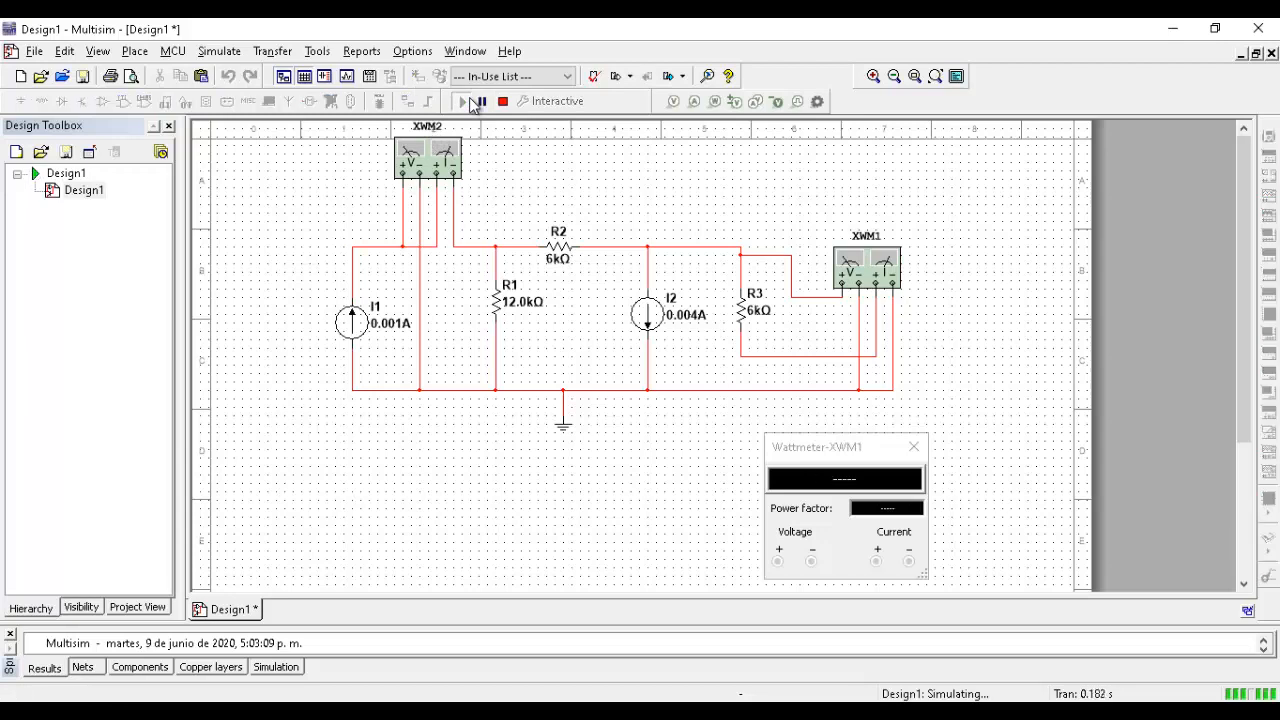
double_click(440, 172)
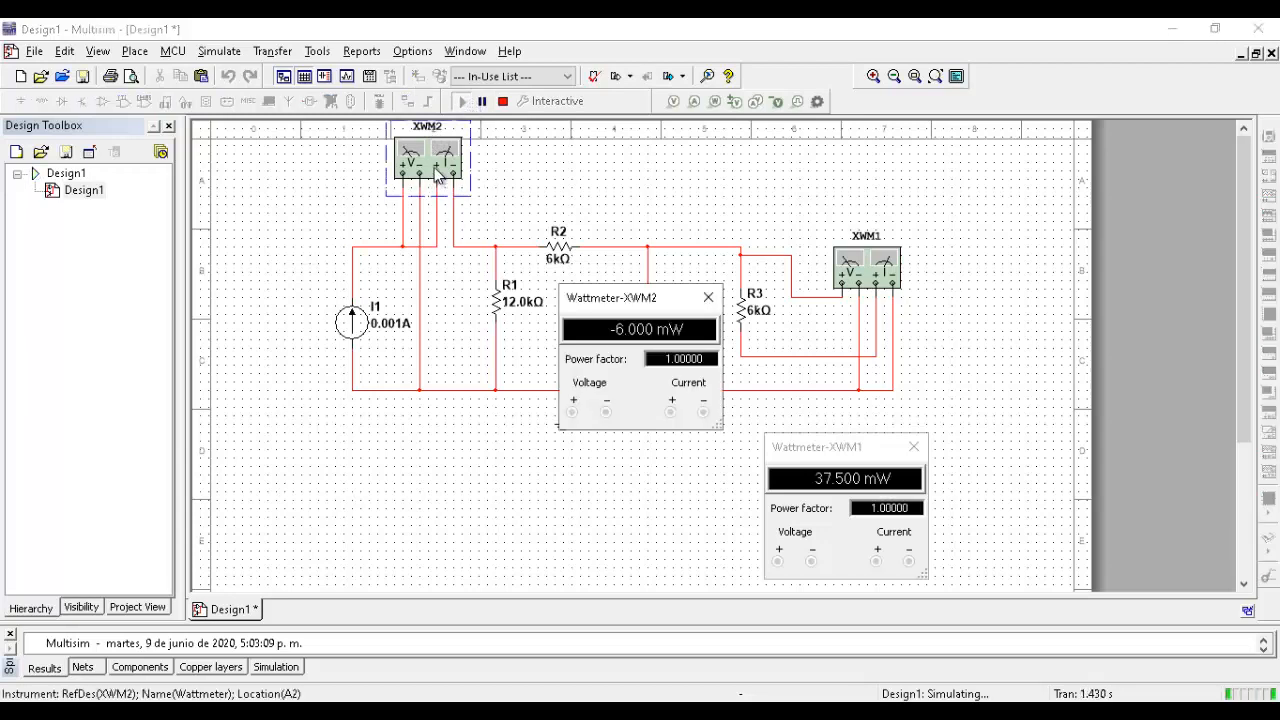
left_click_drag(663, 302, 556, 444)
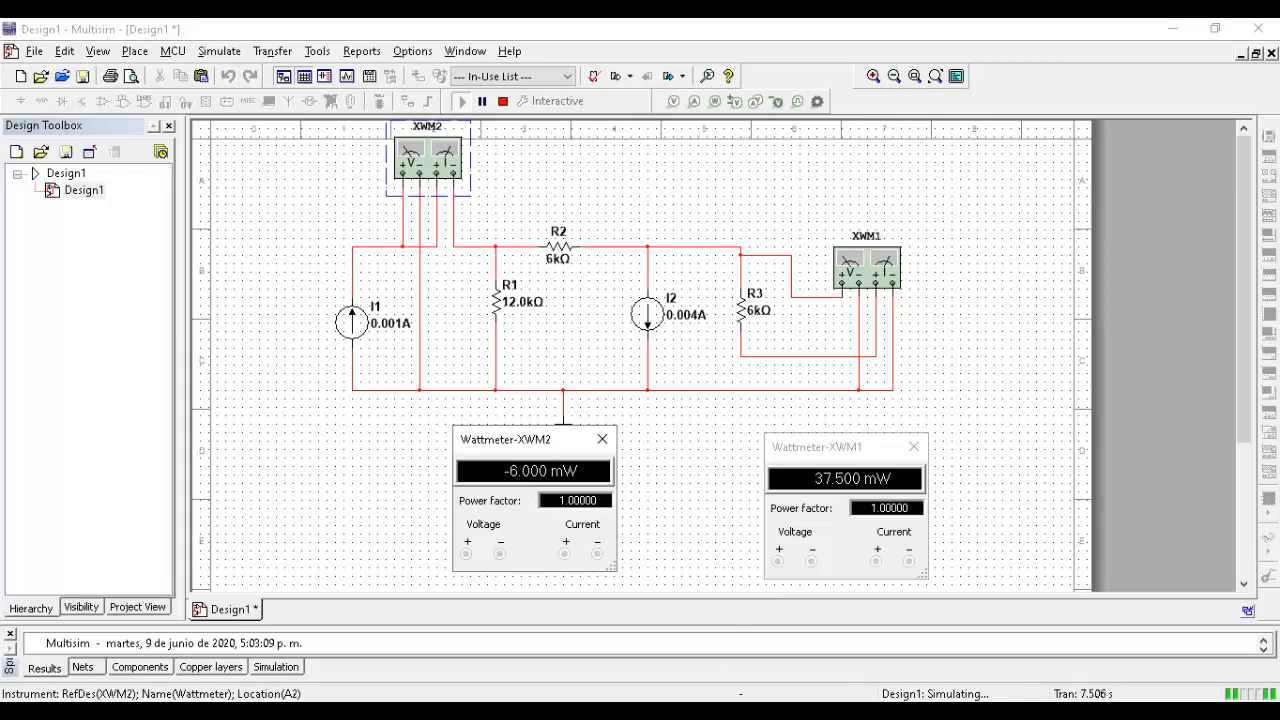
- Switch between the PowerPoint slide and Multisim to compare I1's power reading with the slide's V1 voltage and source current
key("alt+Tab")
key("alt+Tab")
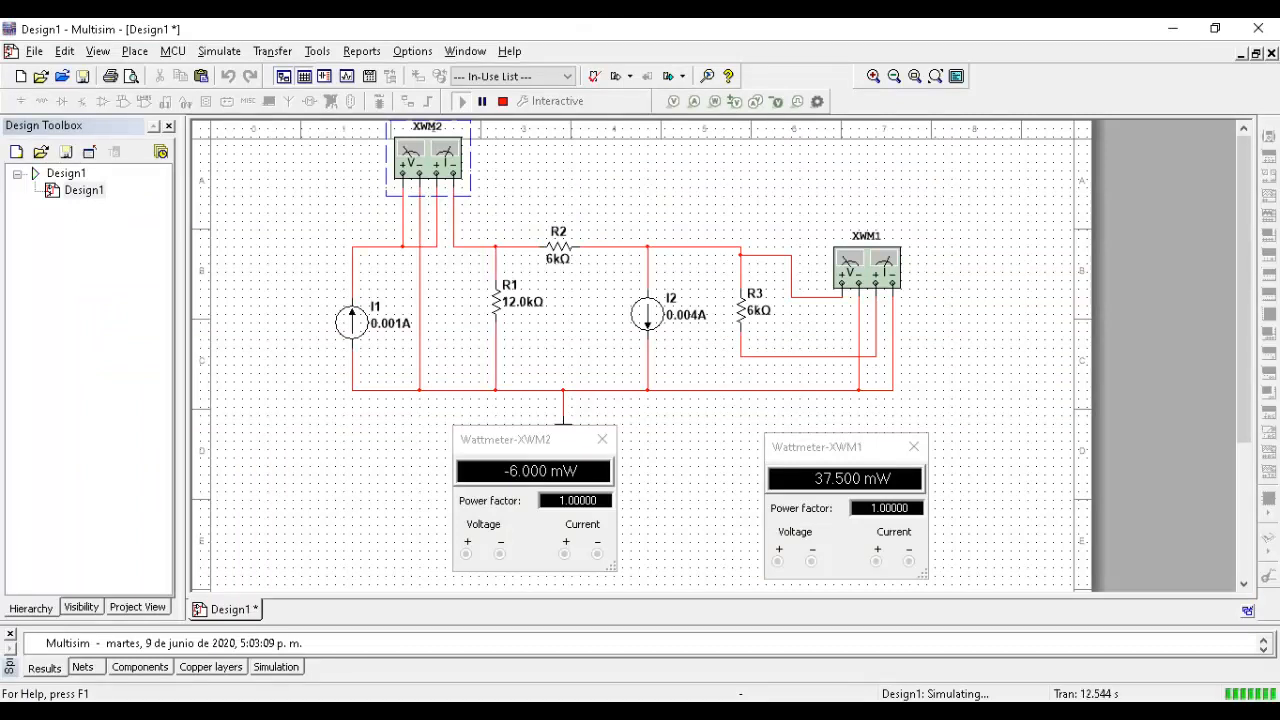
key("alt+Tab")
key("alt+Tab")
key("alt+Tab")
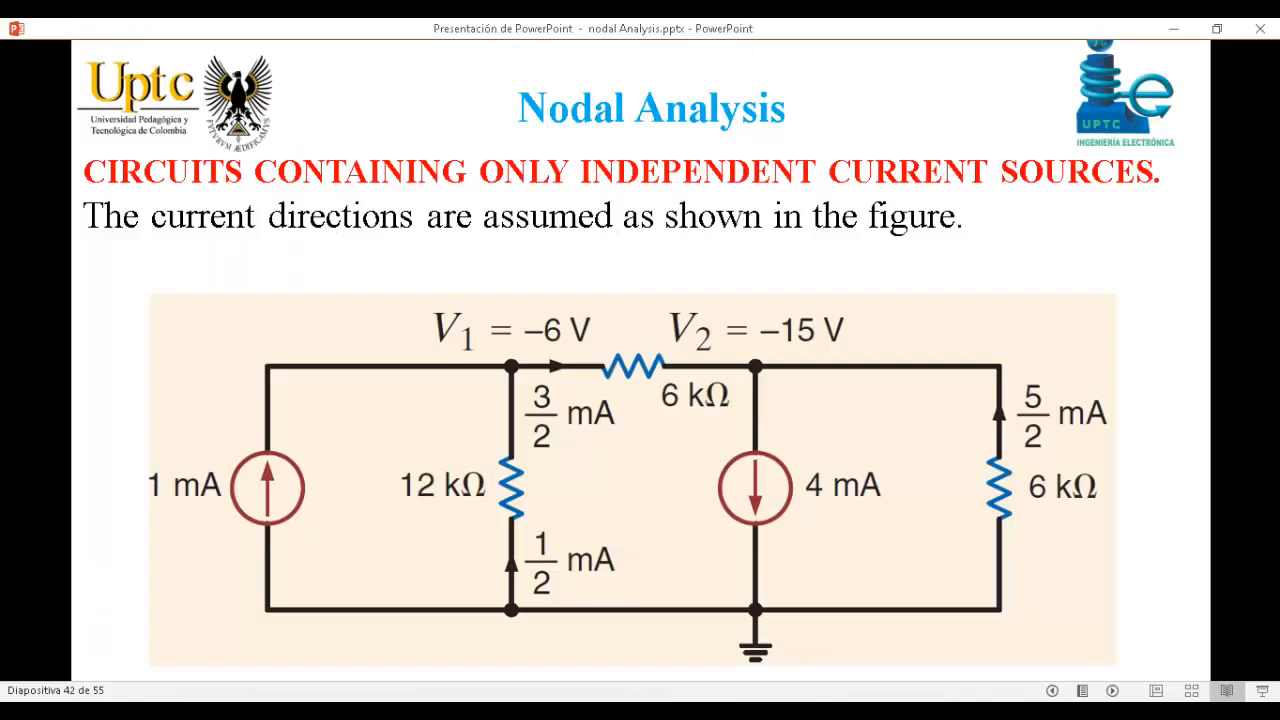
key("alt+Tab")
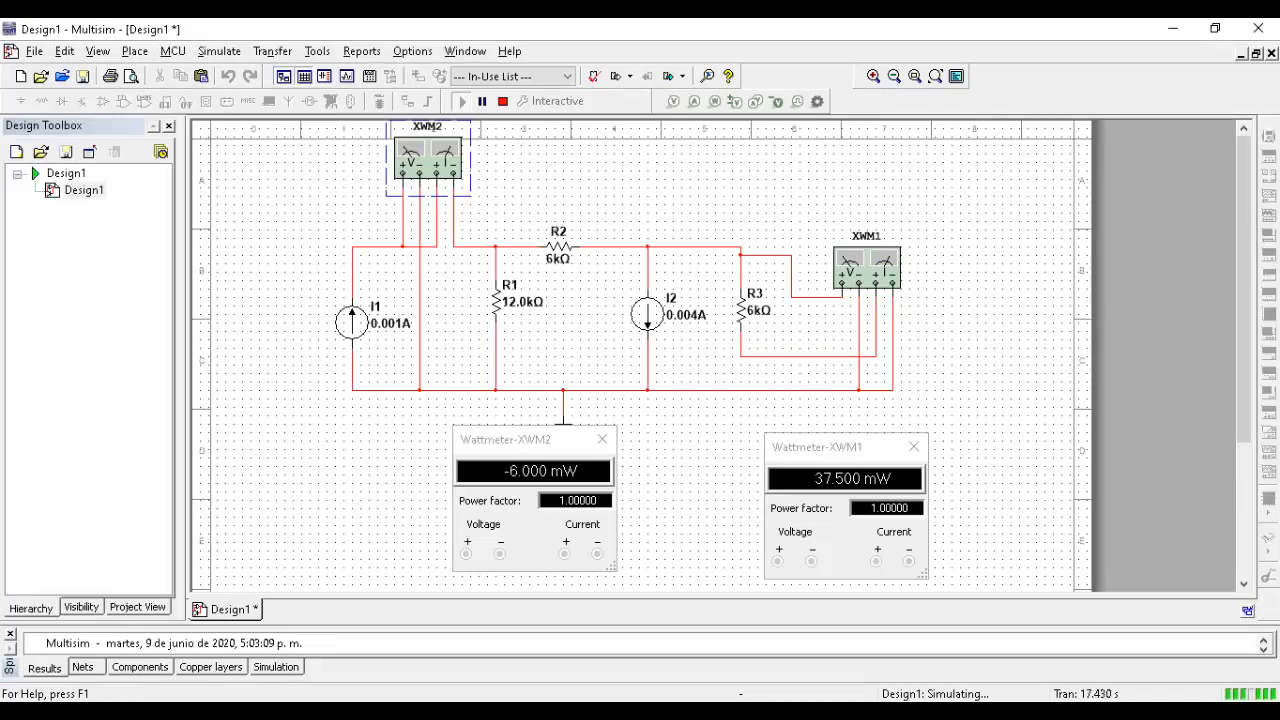
key("alt+Tab")
key("alt+Tab")
key("alt+Tab")
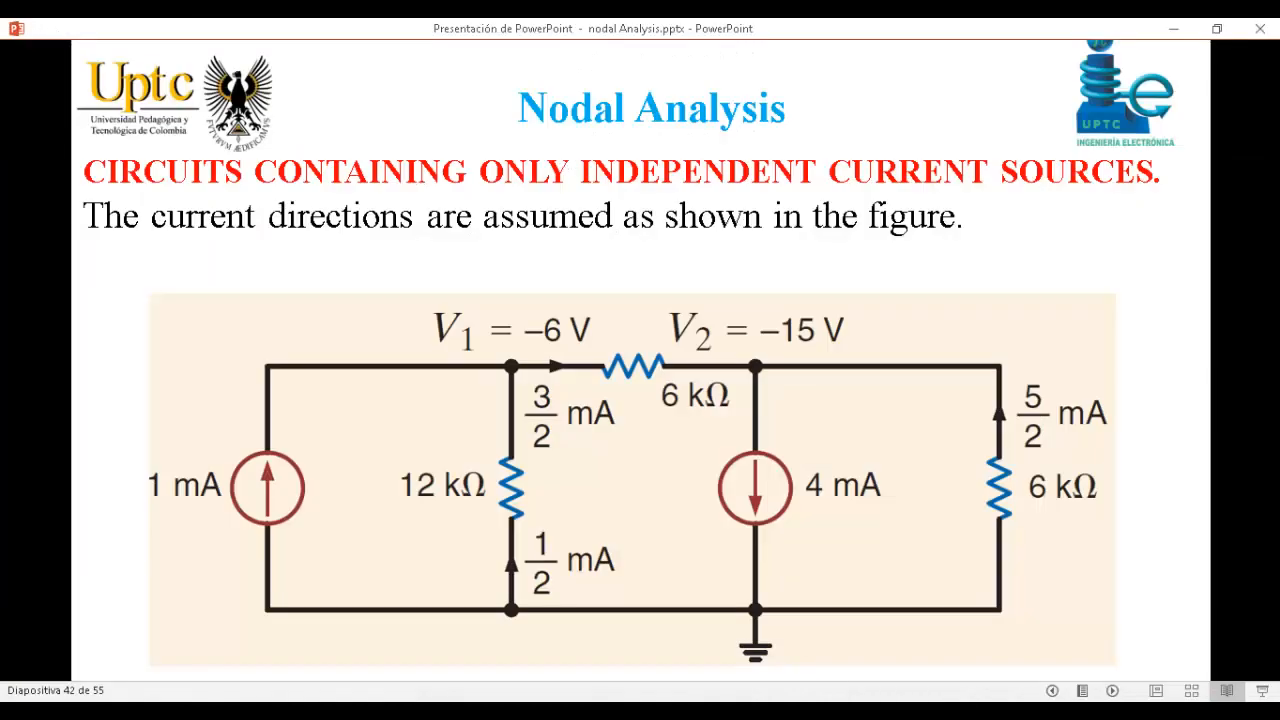
key("alt+Tab")
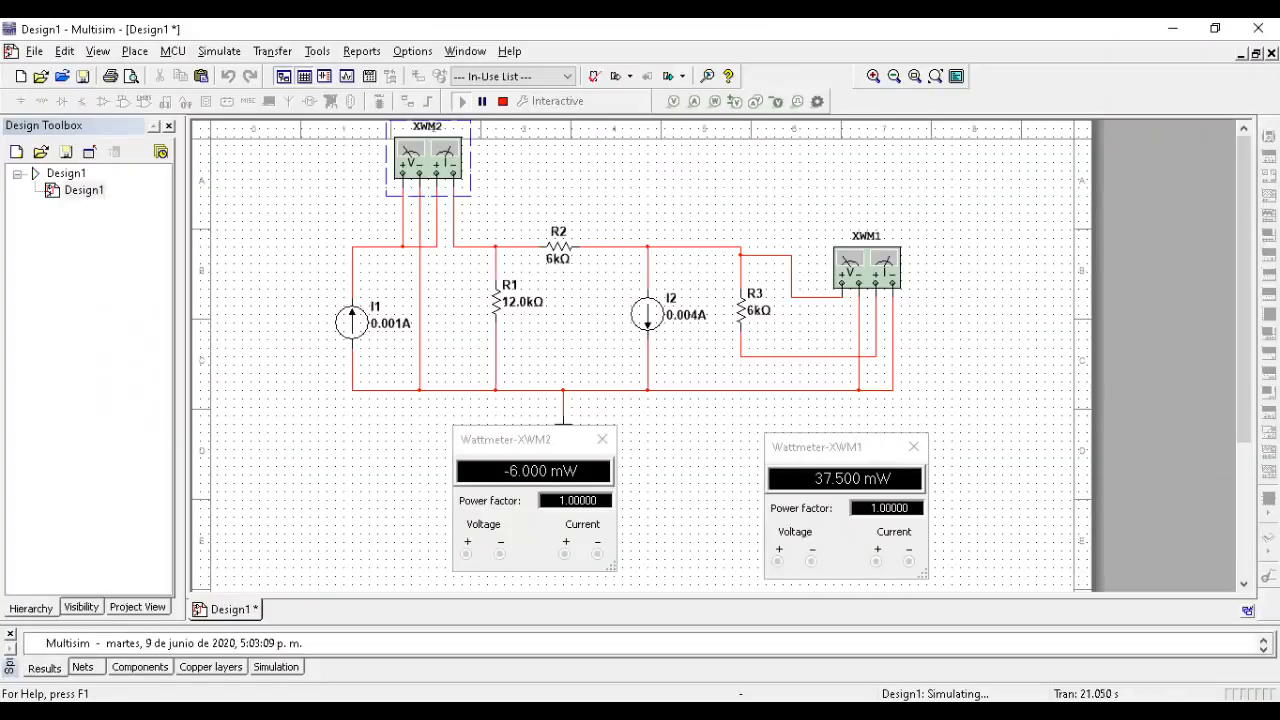